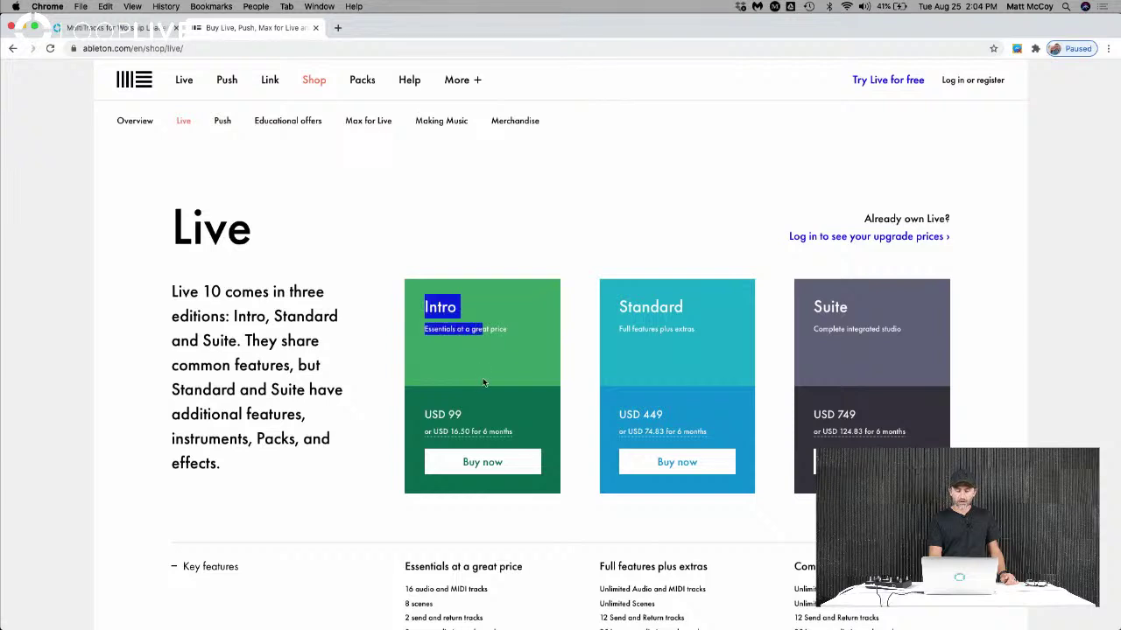
# Compare the Intro, Standard and Suite editions of Live 10 on the shop page
pyautogui.click(502, 356)
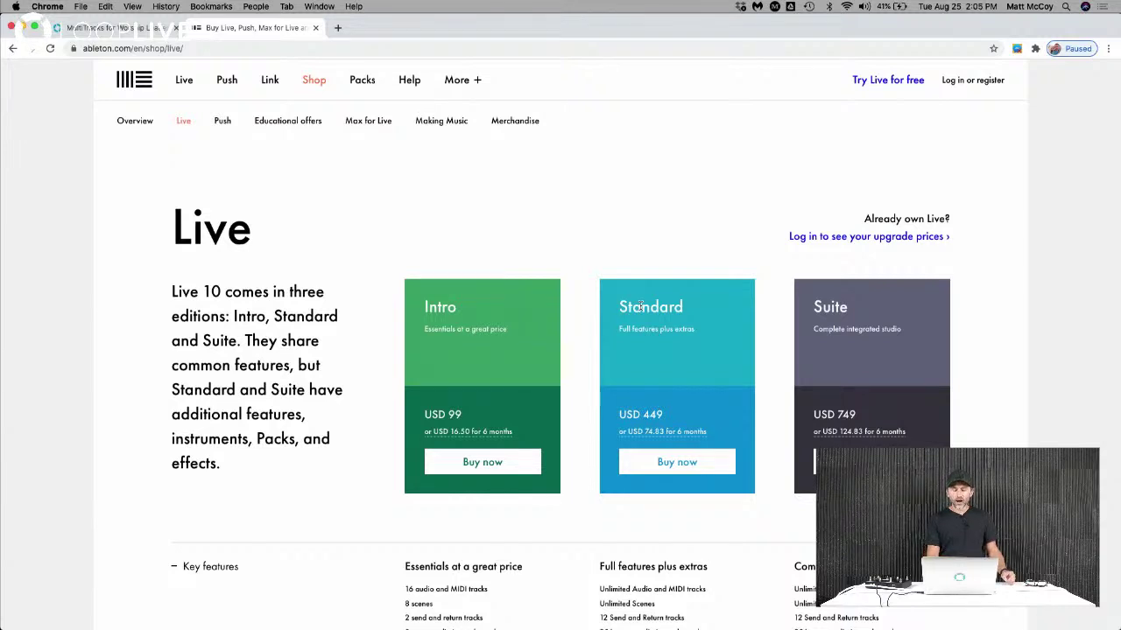
pyautogui.moveTo(429, 307); pyautogui.dragTo(505, 308)
pyautogui.moveTo(621, 307); pyautogui.dragTo(682, 306)
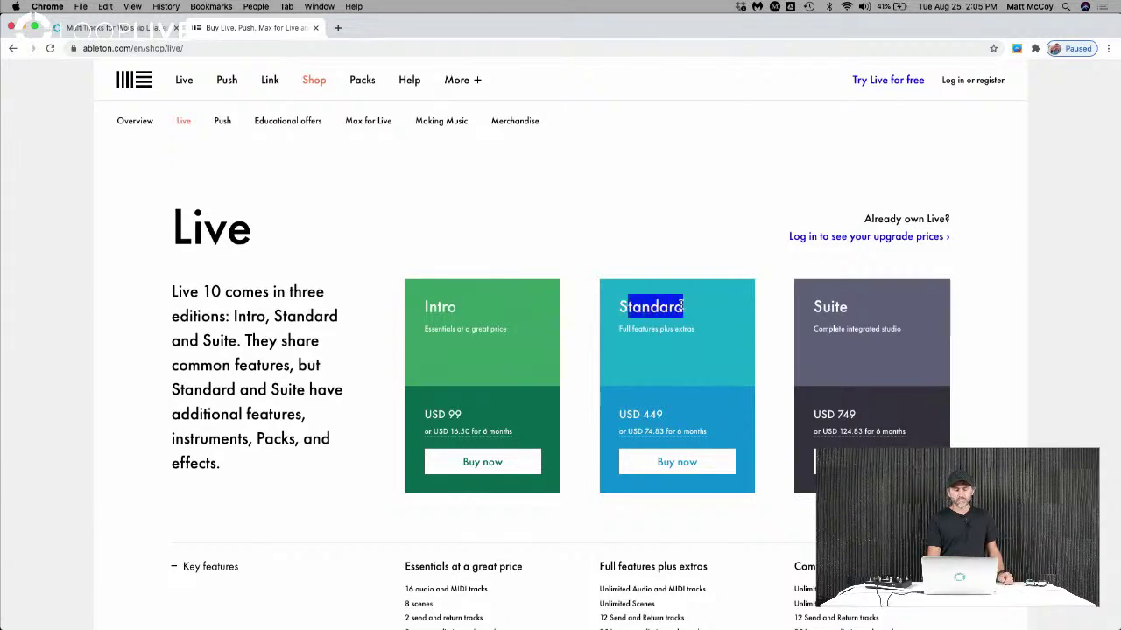
pyautogui.click(682, 307)
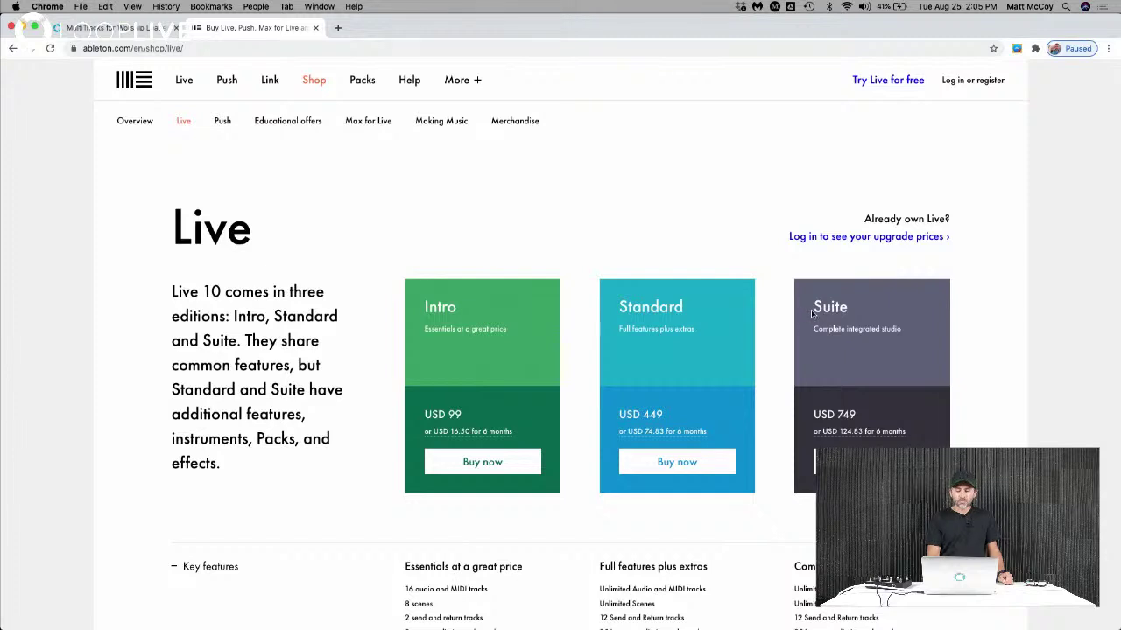
pyautogui.moveTo(811, 308); pyautogui.dragTo(857, 311)
pyautogui.click(860, 313)
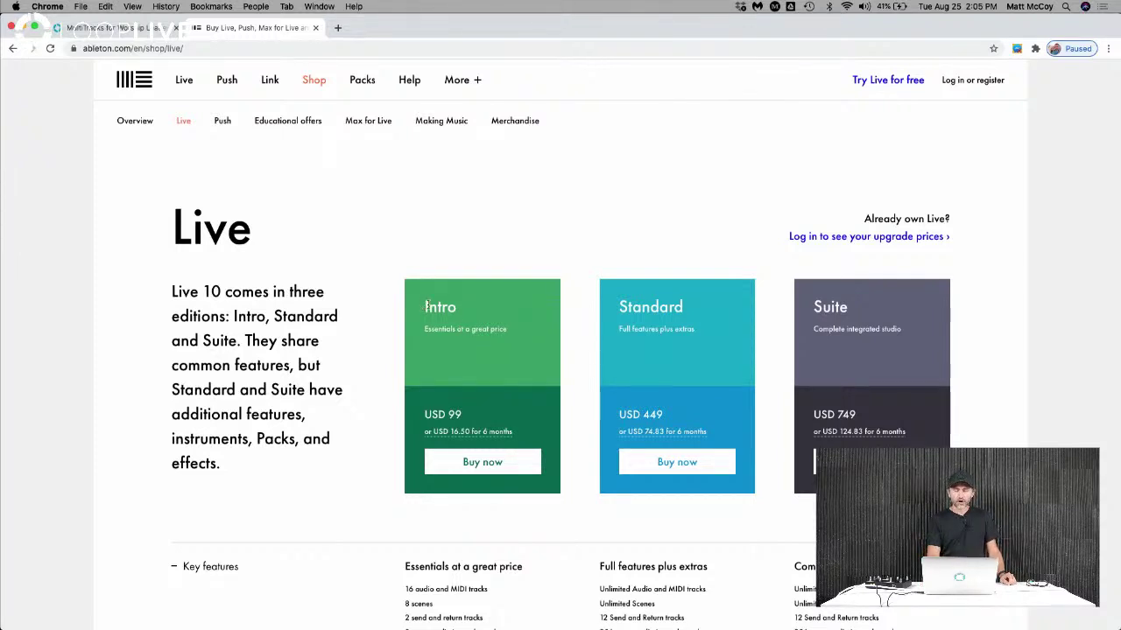
pyautogui.moveTo(426, 306); pyautogui.dragTo(459, 308)
pyautogui.click(458, 308)
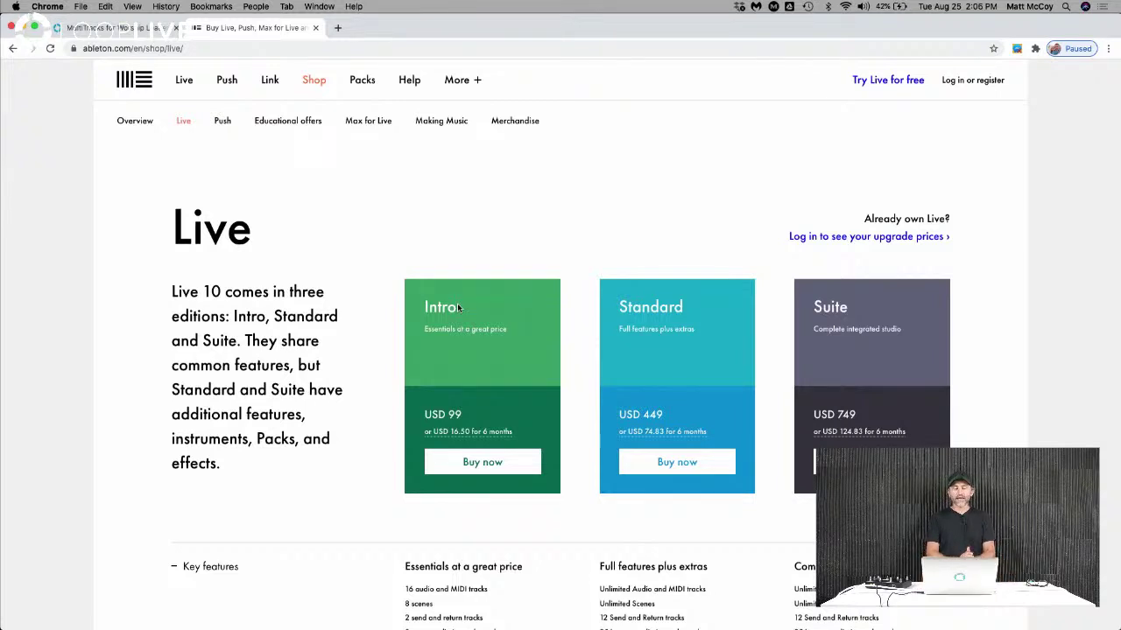
# Switch to Ableton Live and show the set in Arrangement View
pyautogui.moveTo(456, 625)
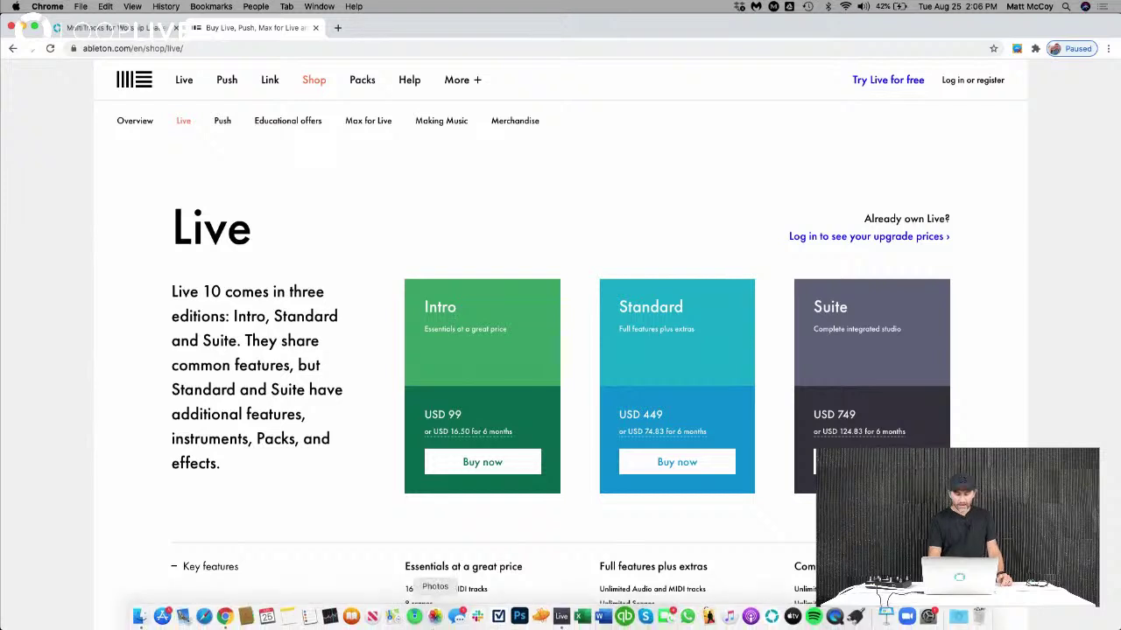
pyautogui.click(561, 618)
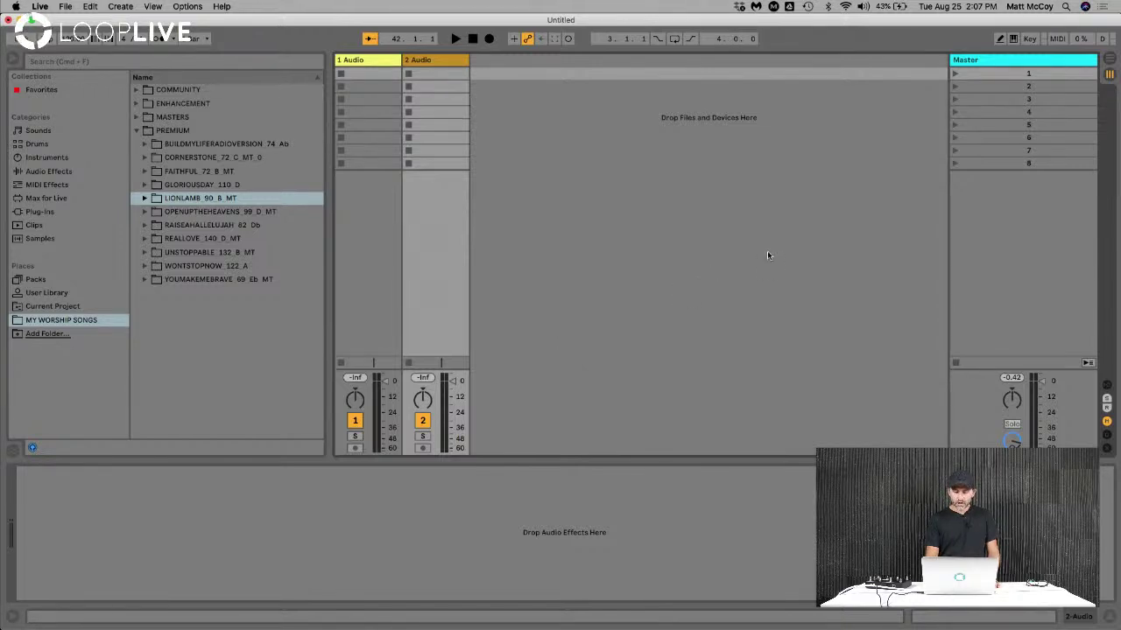
pyautogui.click(1109, 62)
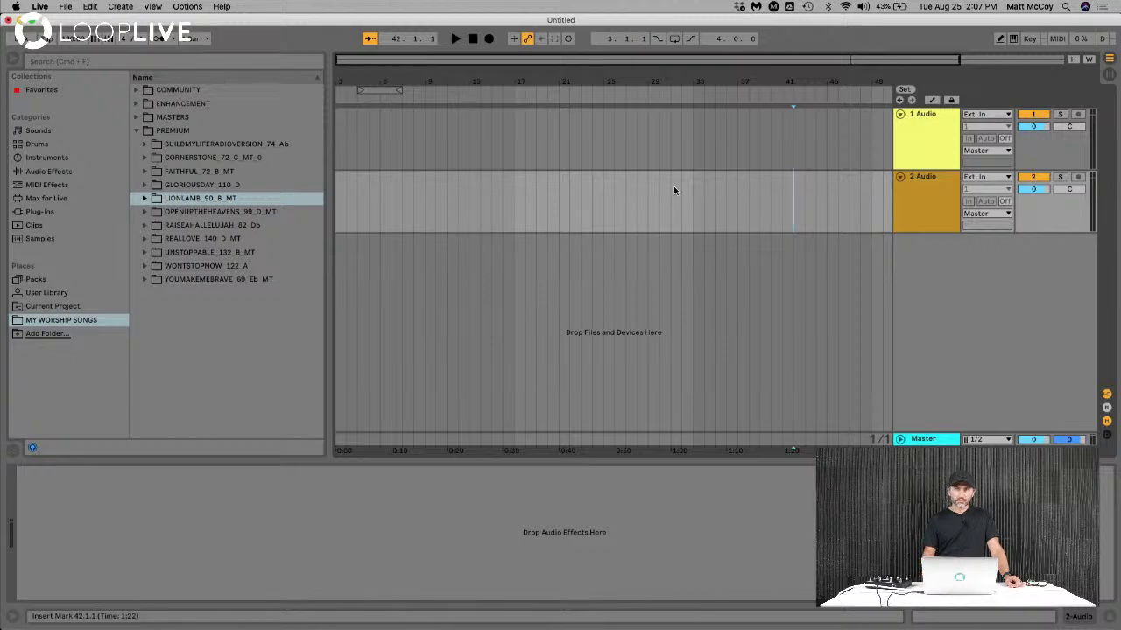
# Examine the two audio tracks along the timeline, marking bars 1 to 41 on the second track
pyautogui.click(924, 154)
pyautogui.click(922, 190)
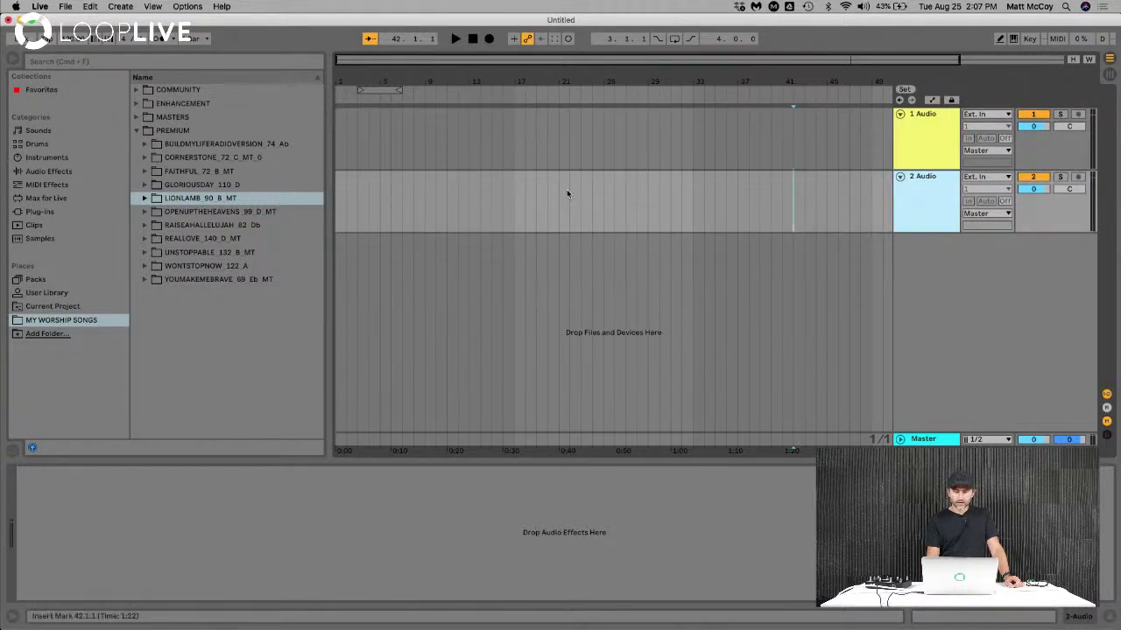
pyautogui.moveTo(338, 156); pyautogui.dragTo(501, 209)
pyautogui.click(500, 209)
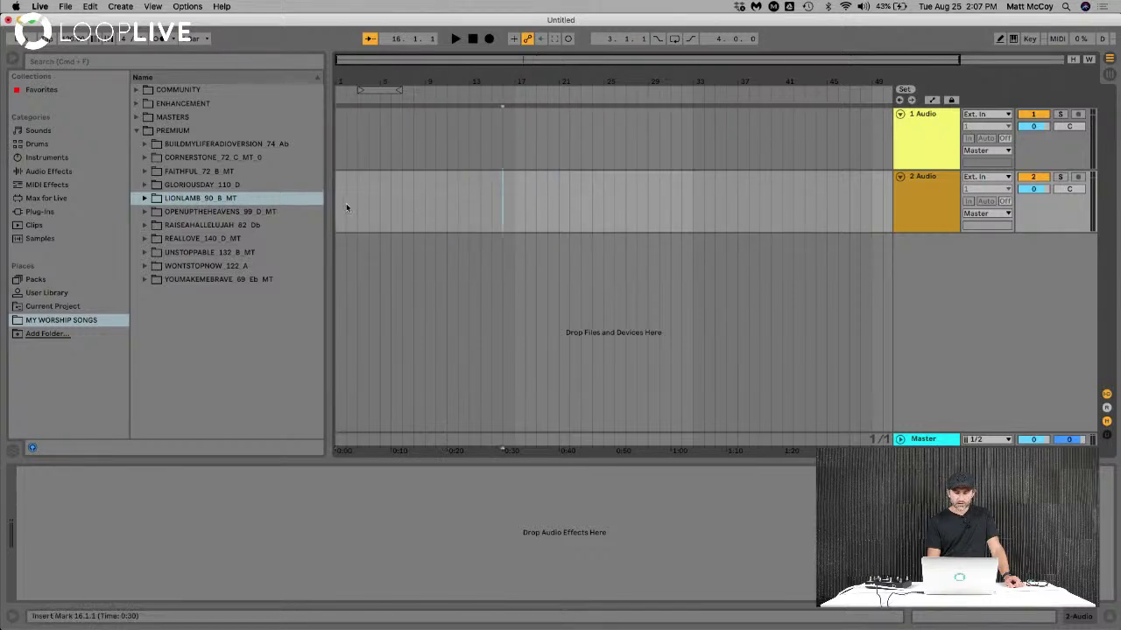
pyautogui.moveTo(346, 204); pyautogui.dragTo(788, 193)
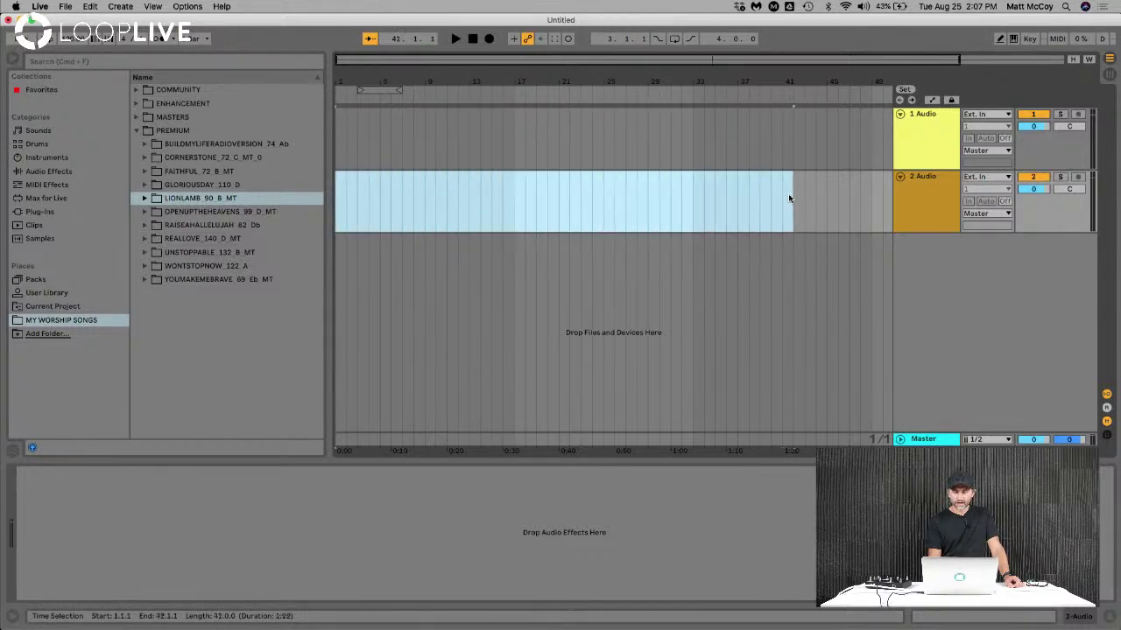
pyautogui.click(799, 197)
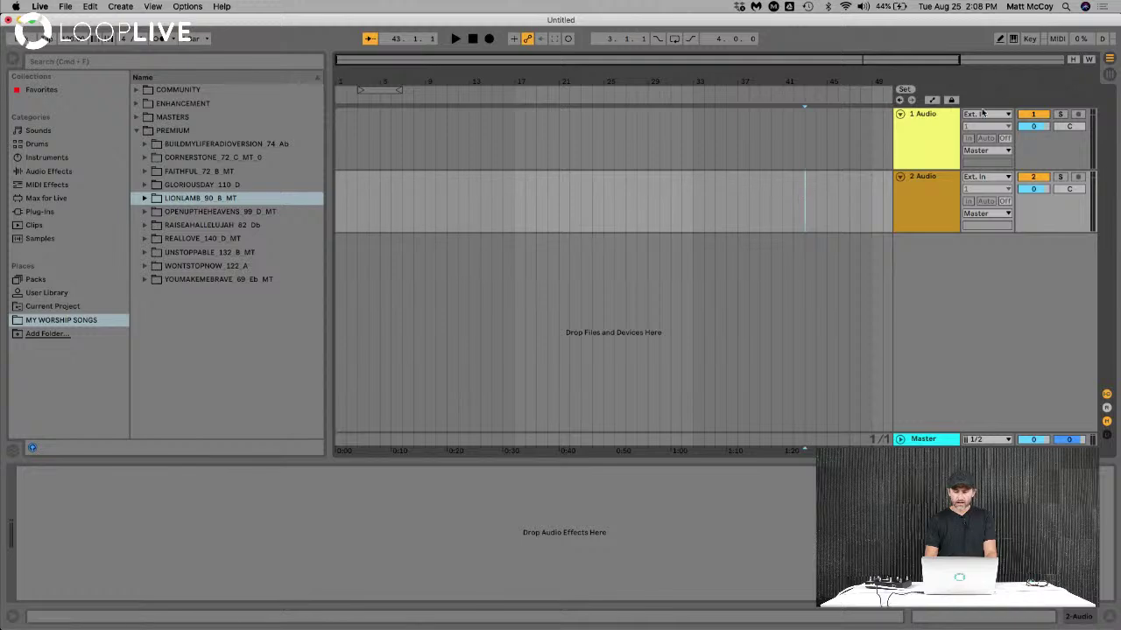
# Return to Session View and select the first clip slot of each audio track in turn
pyautogui.click(1104, 76)
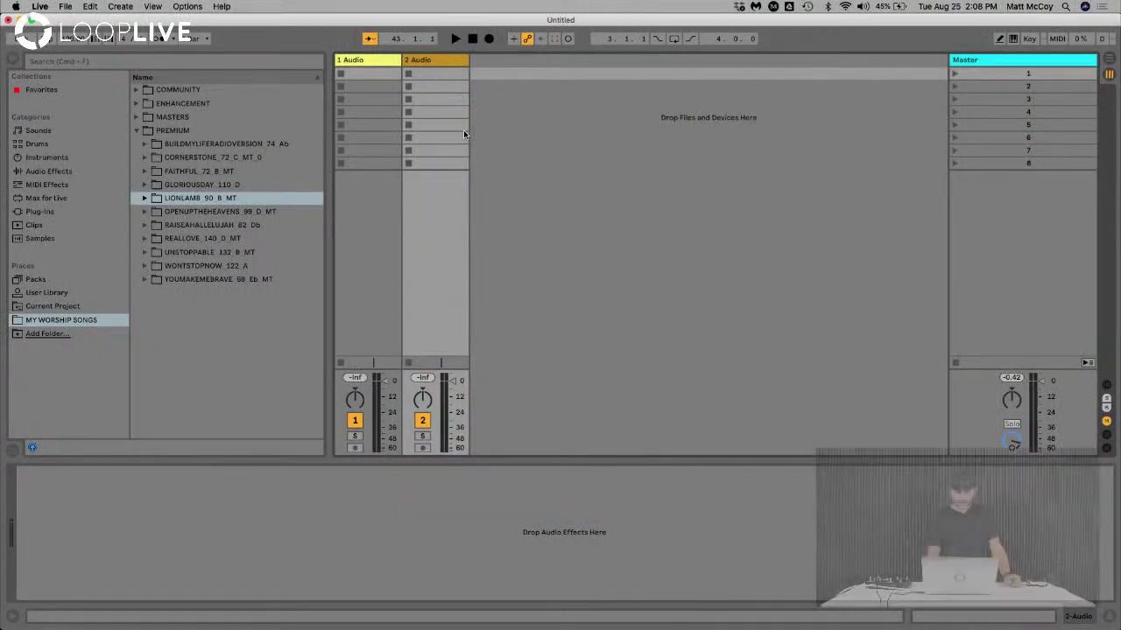
pyautogui.click(366, 72)
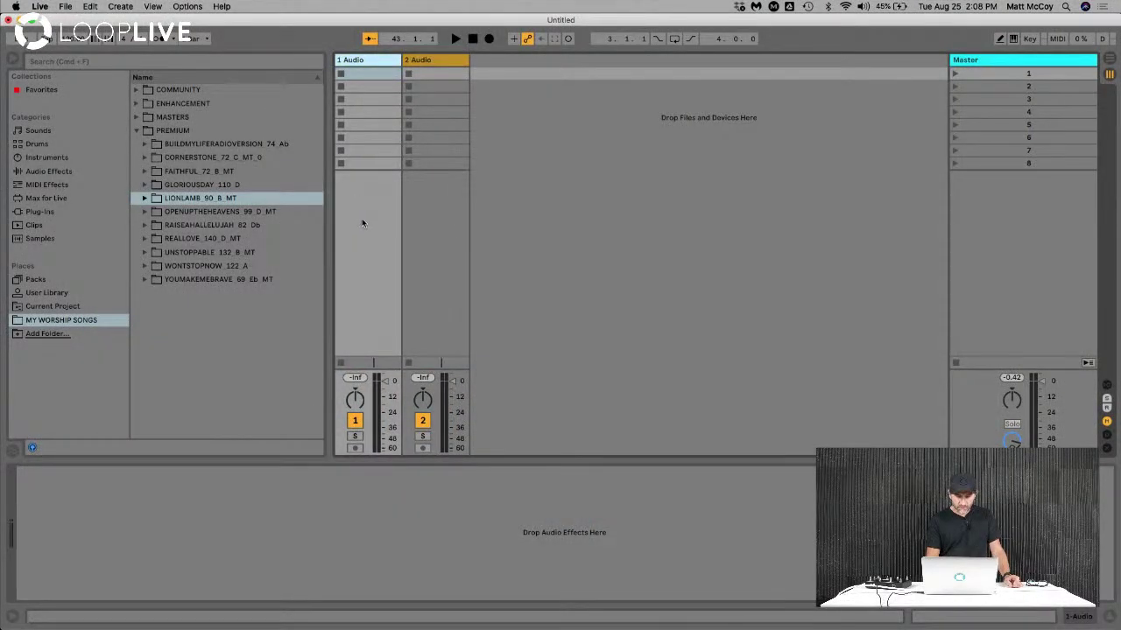
pyautogui.click(430, 73)
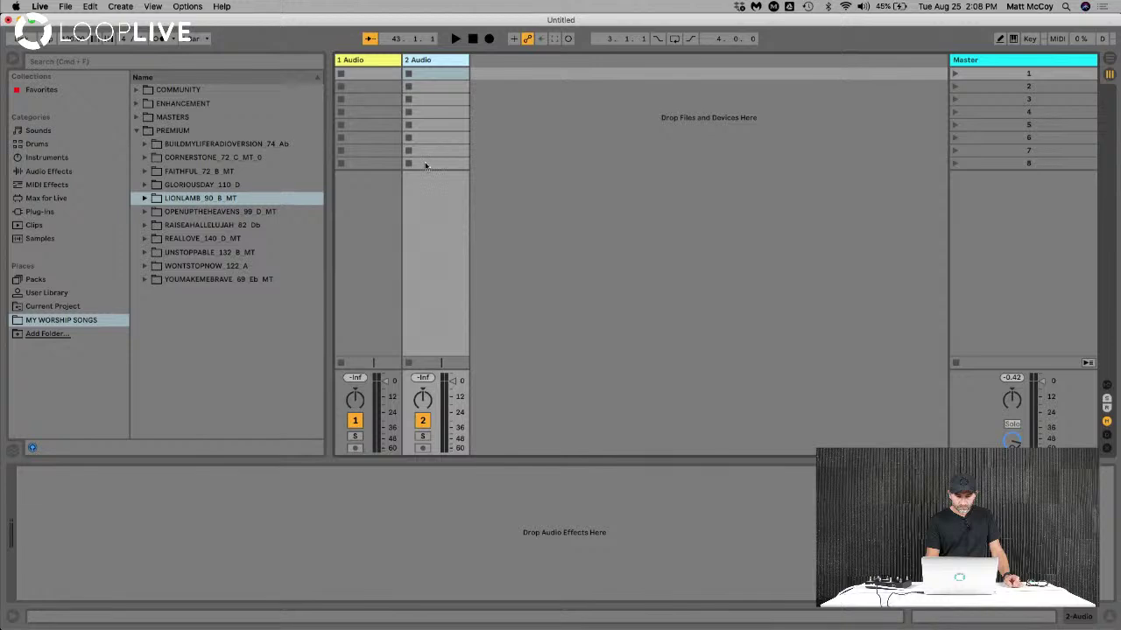
# Rename the first audio track DRUMS and the second one BASS
pyautogui.click(366, 61)
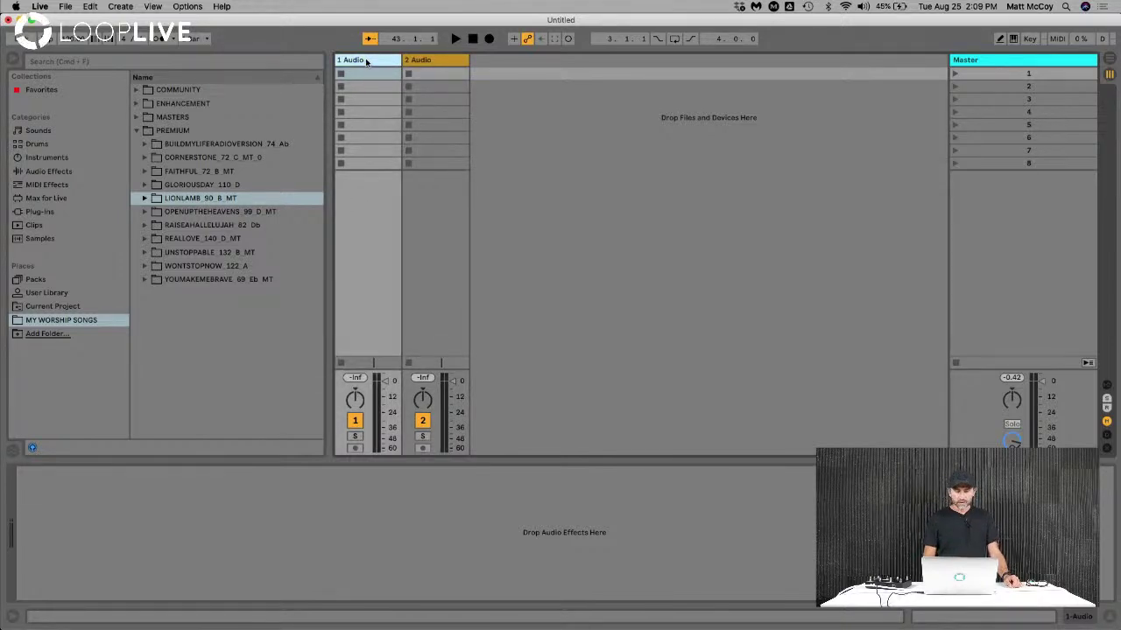
pyautogui.press('cmd+r')
pyautogui.write('DRUMS')
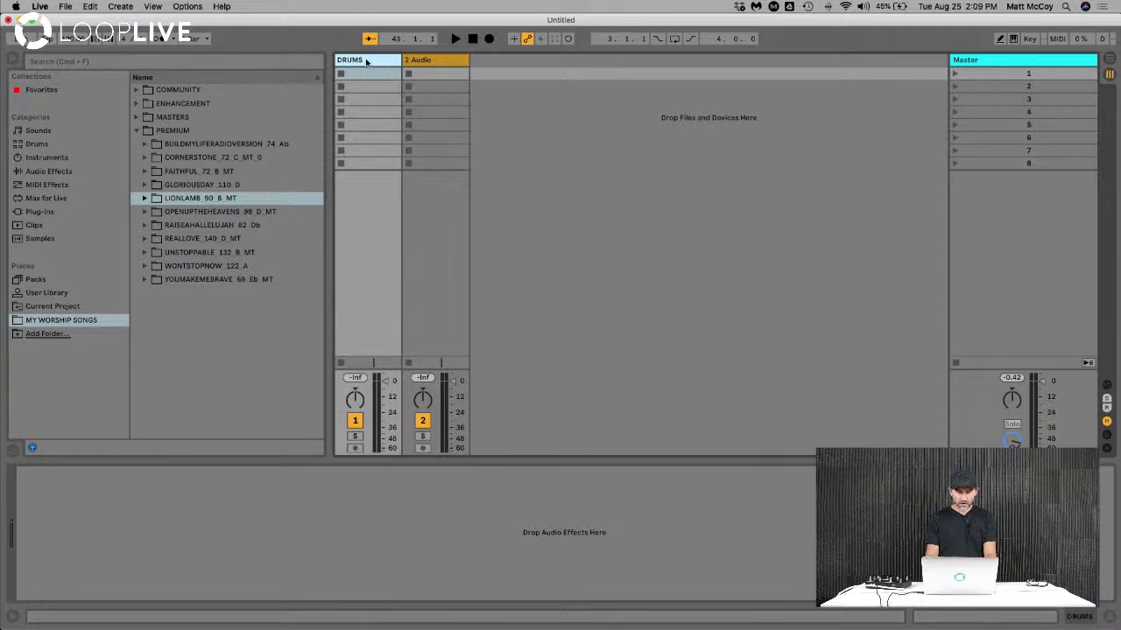
pyautogui.click(427, 69)
pyautogui.press('cmd+r')
pyautogui.write('BASS')
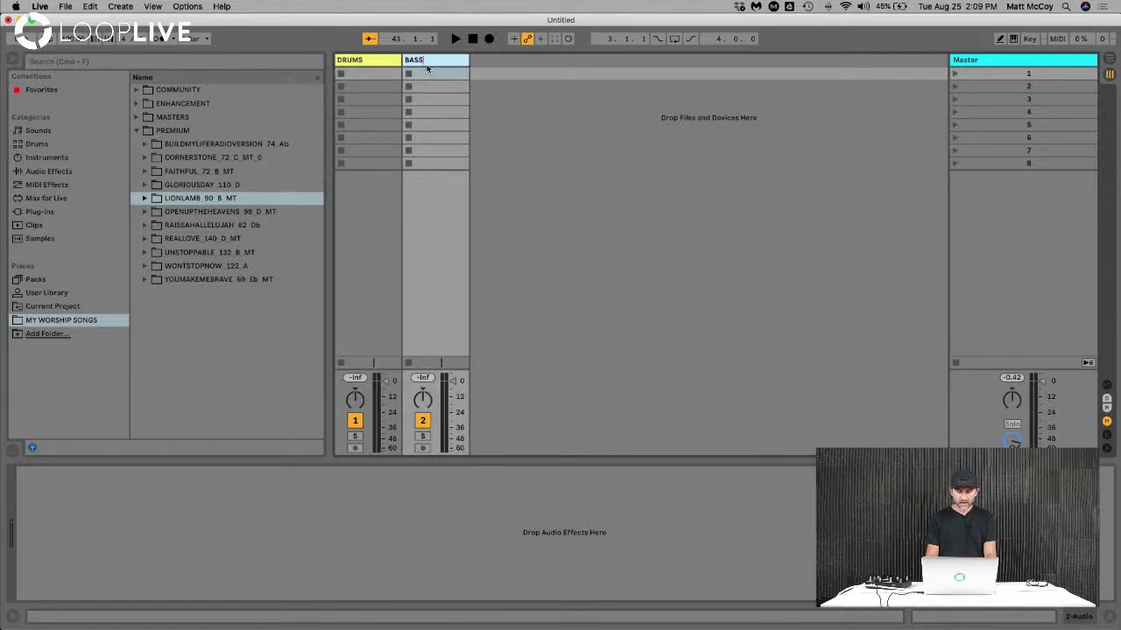
pyautogui.press('Return')
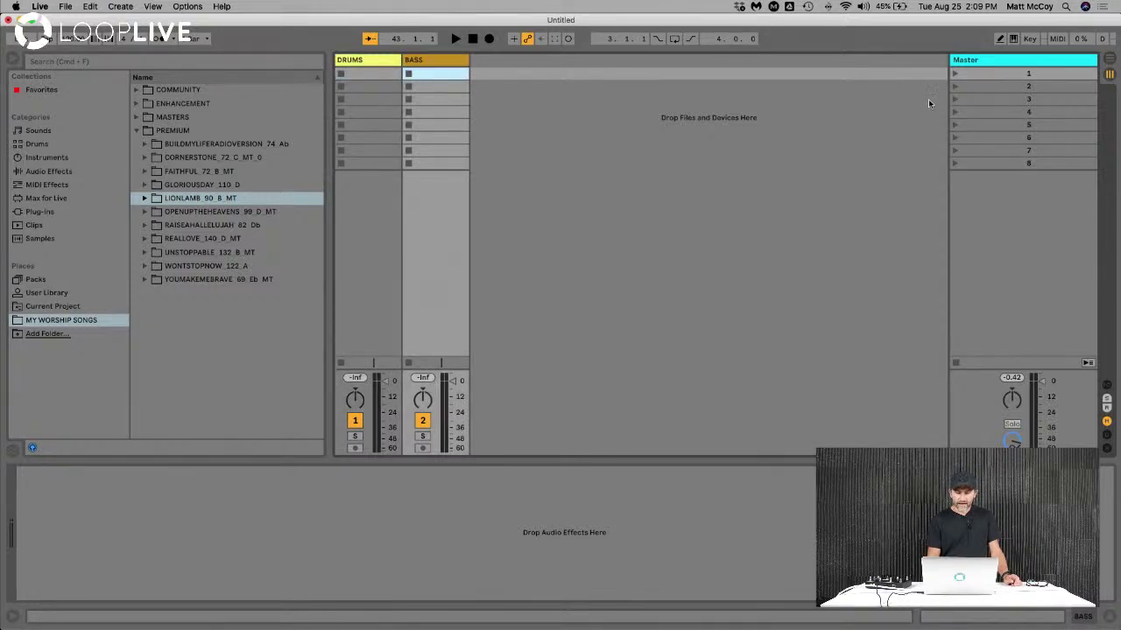
# Delete the last five scenes so that only scenes 1 to 3 remain
pyautogui.click(982, 74)
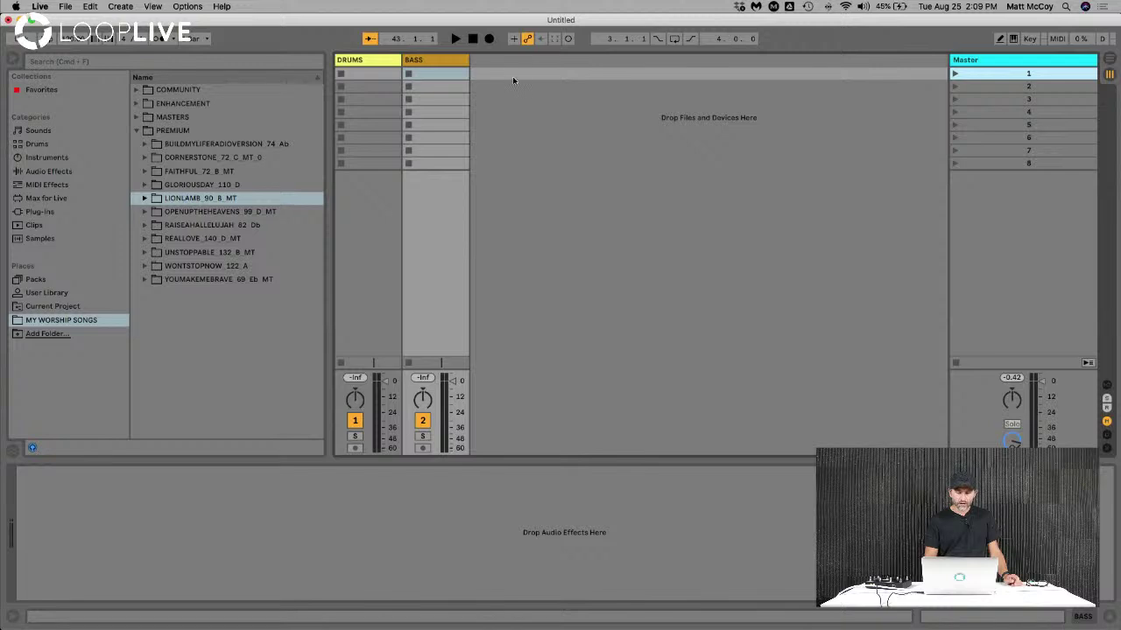
pyautogui.click(992, 95)
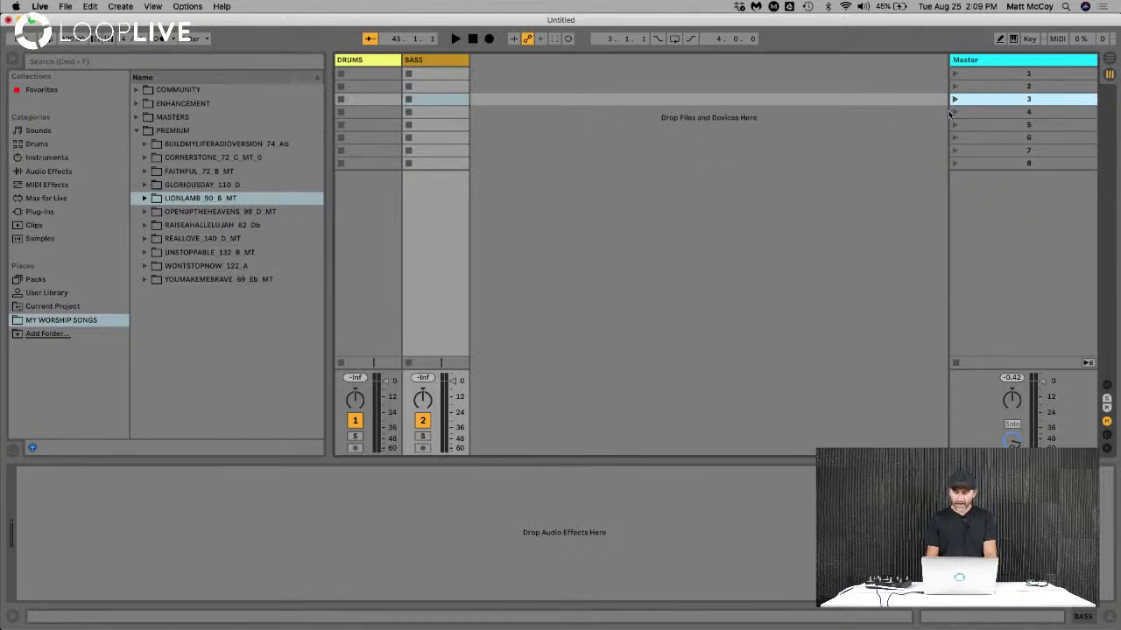
pyautogui.click(1028, 163)
pyautogui.press('Delete')
pyautogui.press('Delete')
pyautogui.press('Delete')
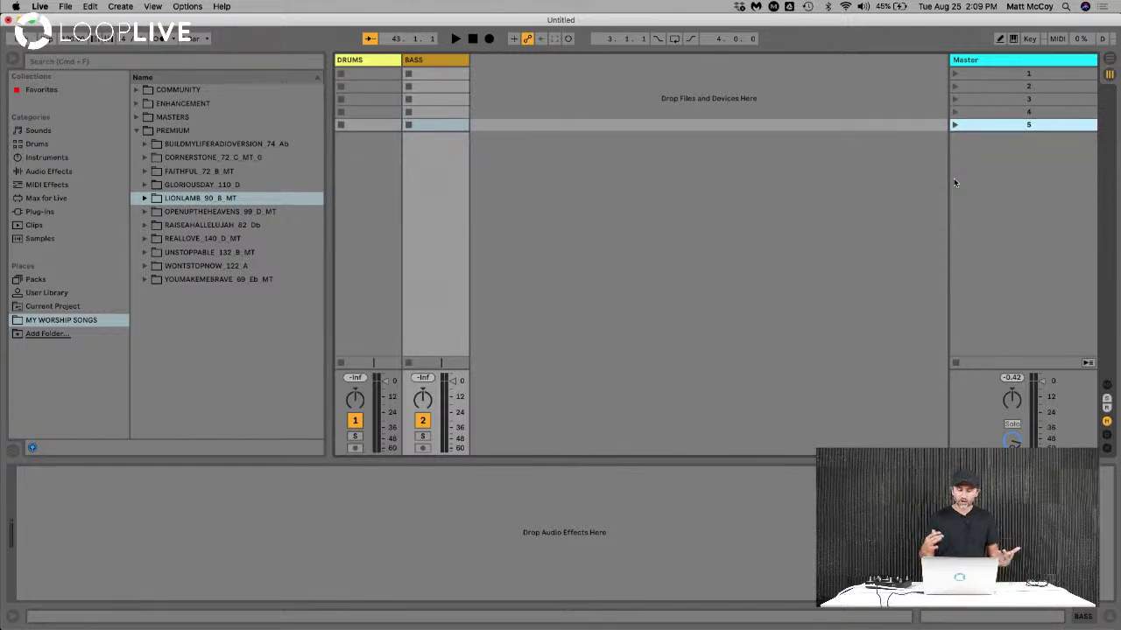
pyautogui.press('Delete')
pyautogui.press('Delete')
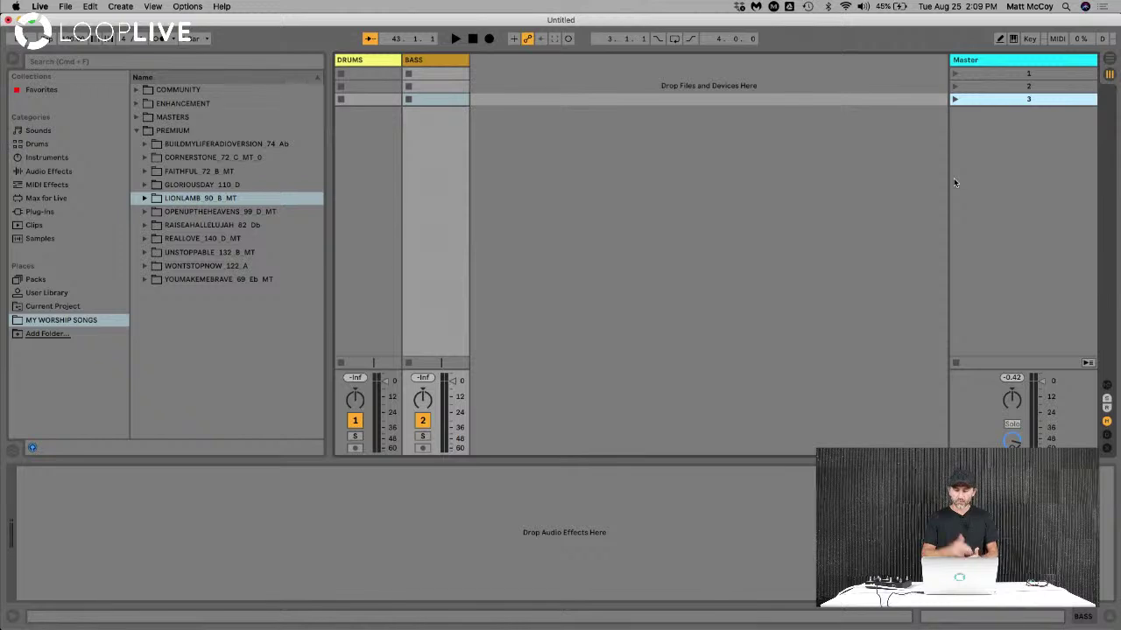
# Replace the BASS and DRUMS tracks with two newly inserted audio tracks
pyautogui.click(410, 62)
pyautogui.press('Delete')
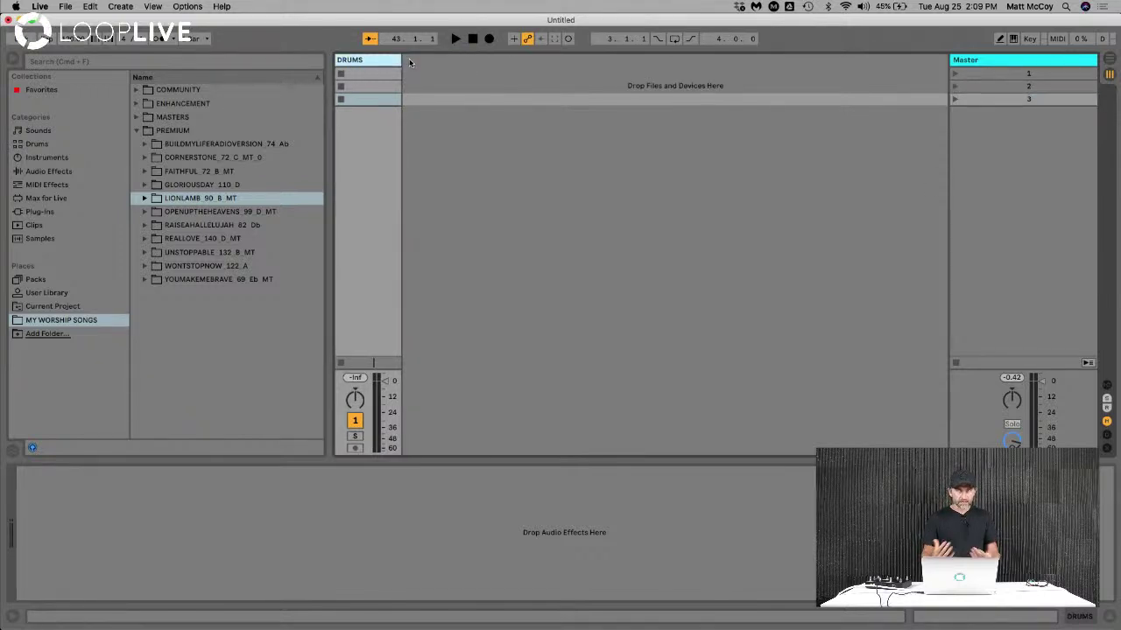
pyautogui.click(120, 7)
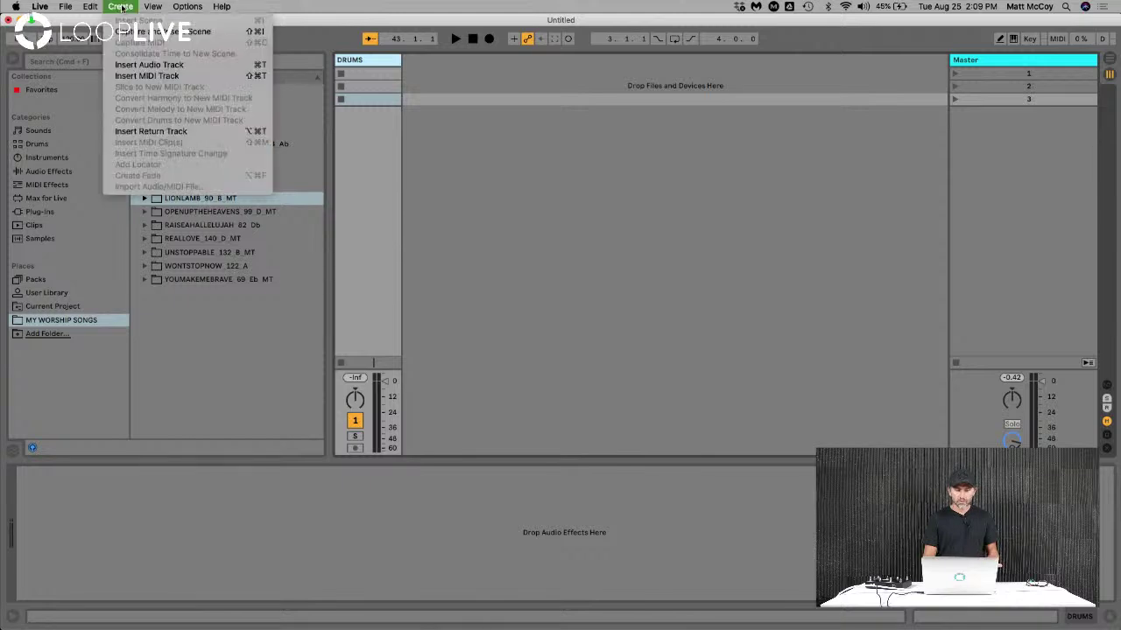
pyautogui.click(148, 65)
pyautogui.press('super+t')
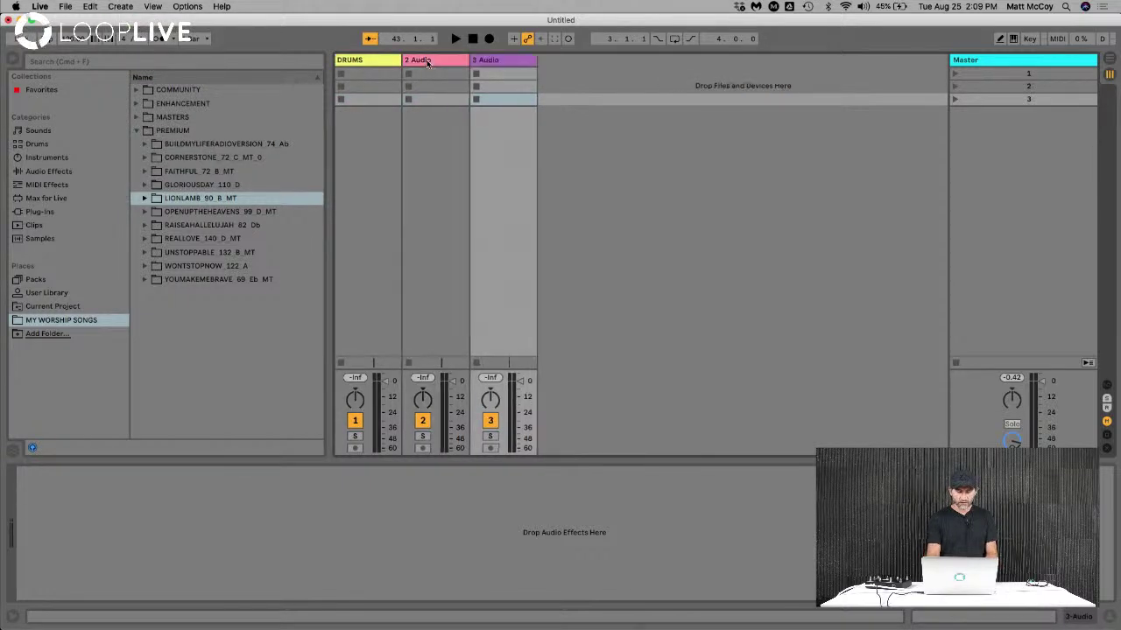
pyautogui.click(399, 61)
pyautogui.press('Delete')
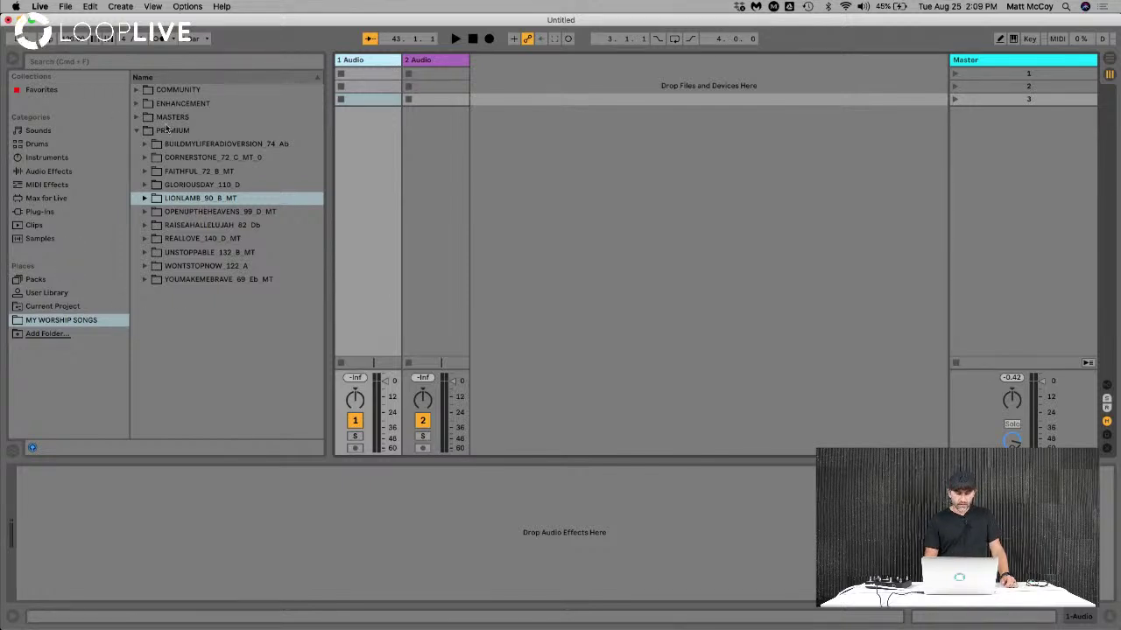
# Look through the Sounds and Drums categories in the browser and preview 909 Core Kit.adg
pyautogui.moveTo(328, 243)
pyautogui.mouseDown()
pyautogui.moveTo(230, 244)
pyautogui.moveTo(331, 252)
pyautogui.mouseUp()
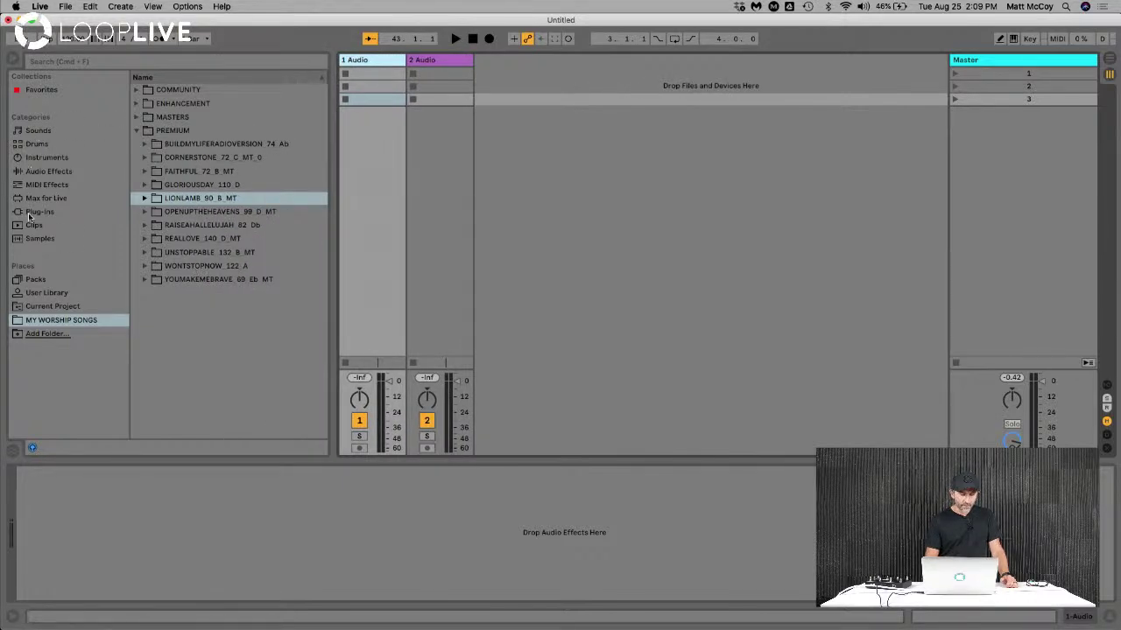
pyautogui.click(39, 132)
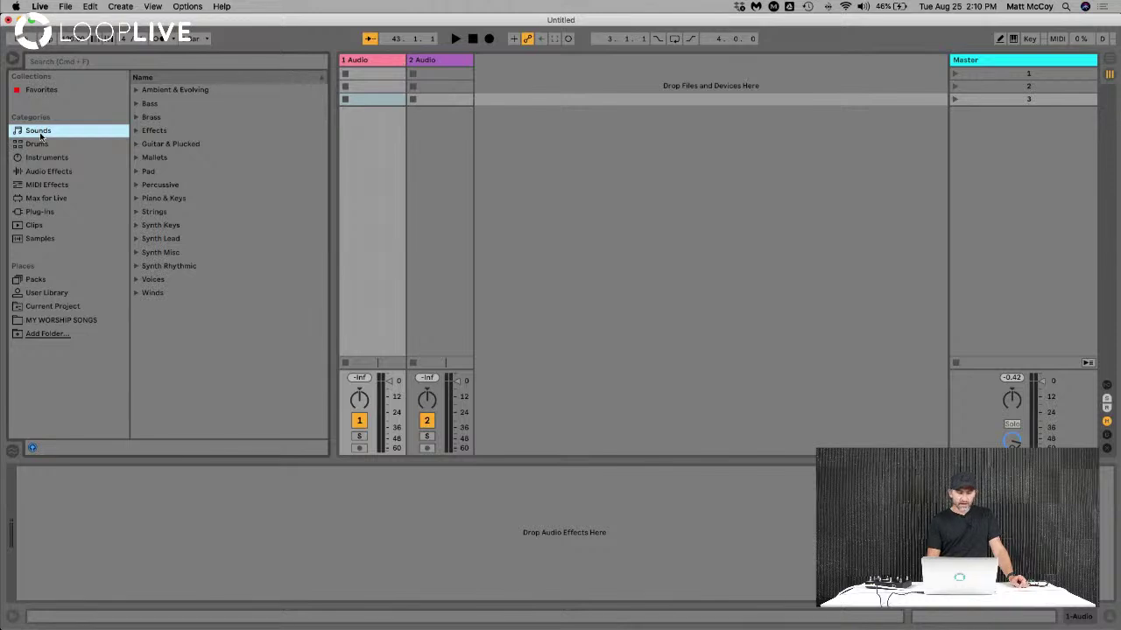
pyautogui.click(41, 145)
pyautogui.click(38, 131)
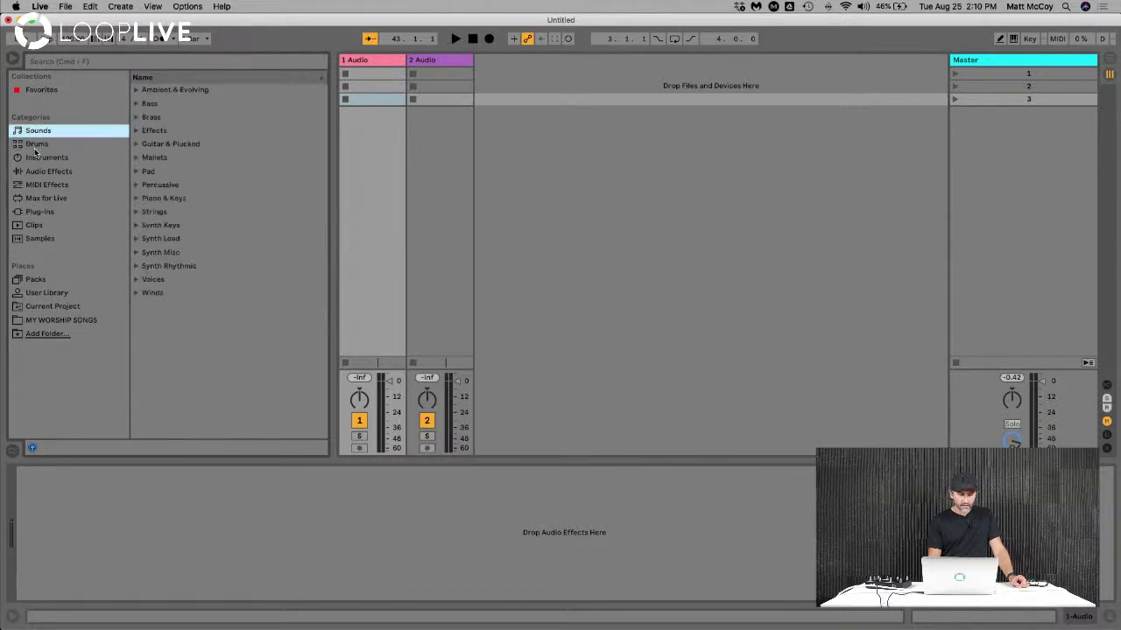
pyautogui.click(35, 144)
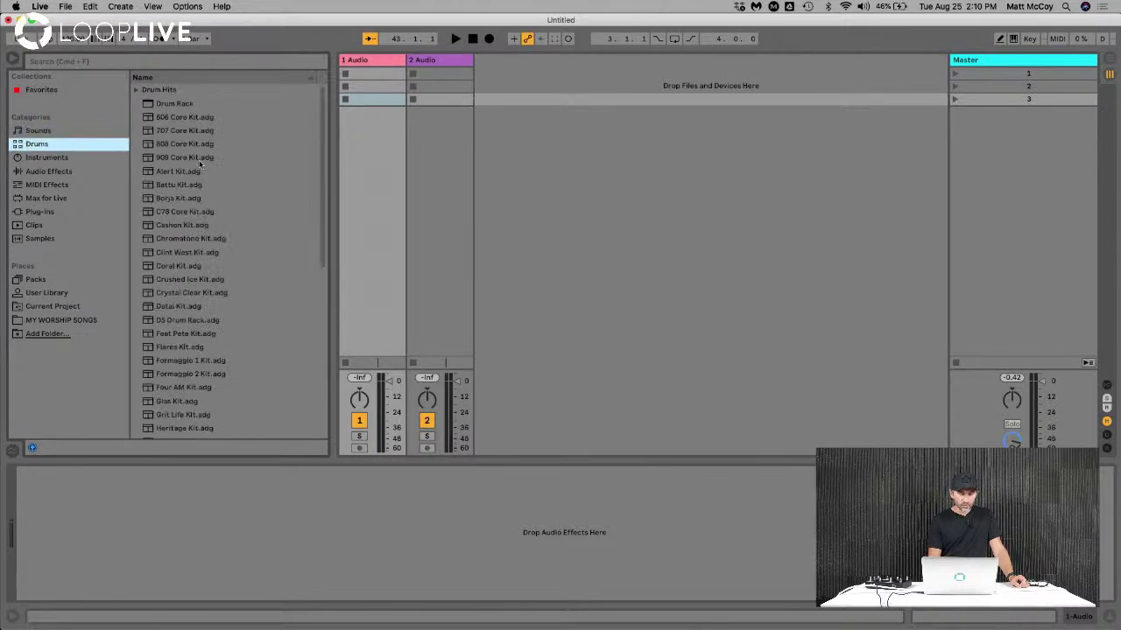
pyautogui.click(199, 159)
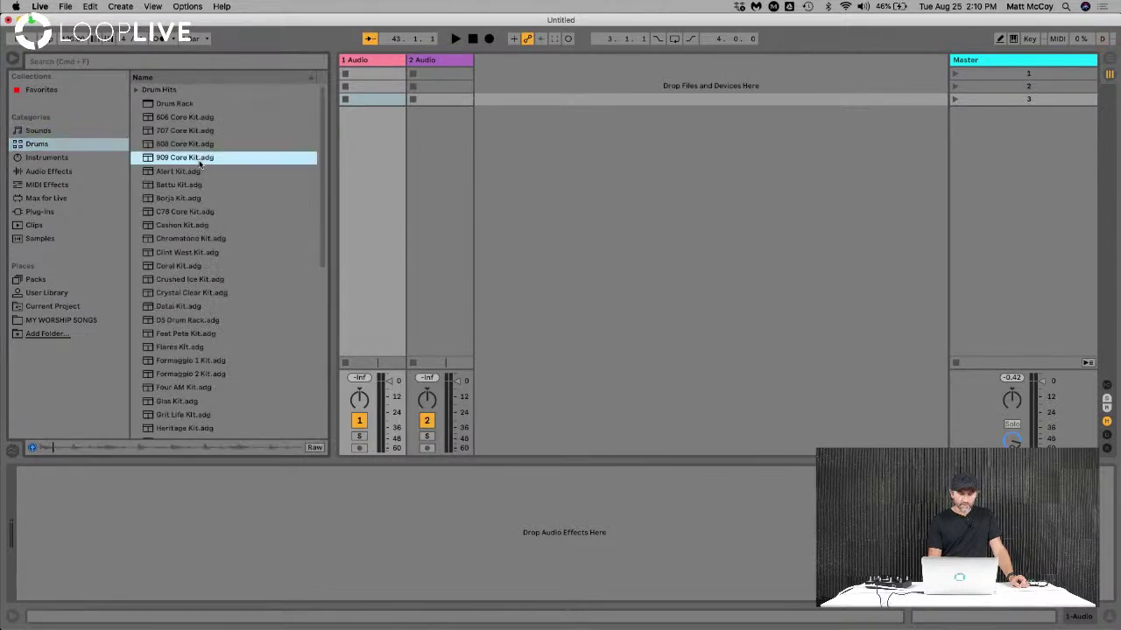
# Look through the audio effects as far as Frequency Shifter and return to the MY WORSHIP SONGS folder
pyautogui.click(49, 172)
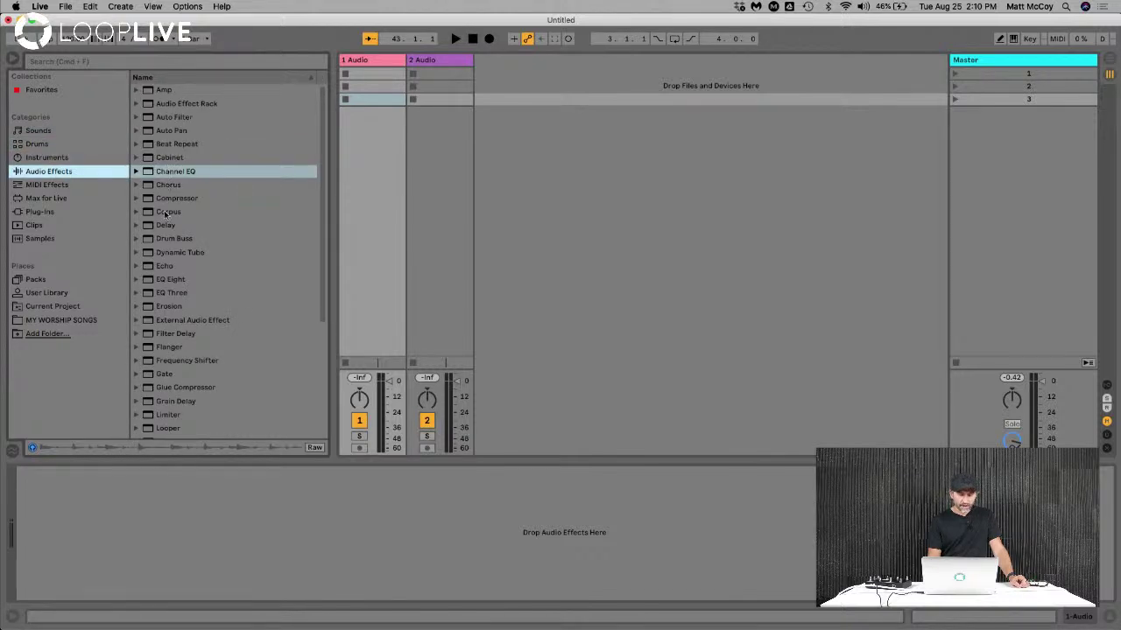
pyautogui.scroll(-3, 163, 282)
pyautogui.moveTo(161, 296); pyautogui.dragTo(372, 98)
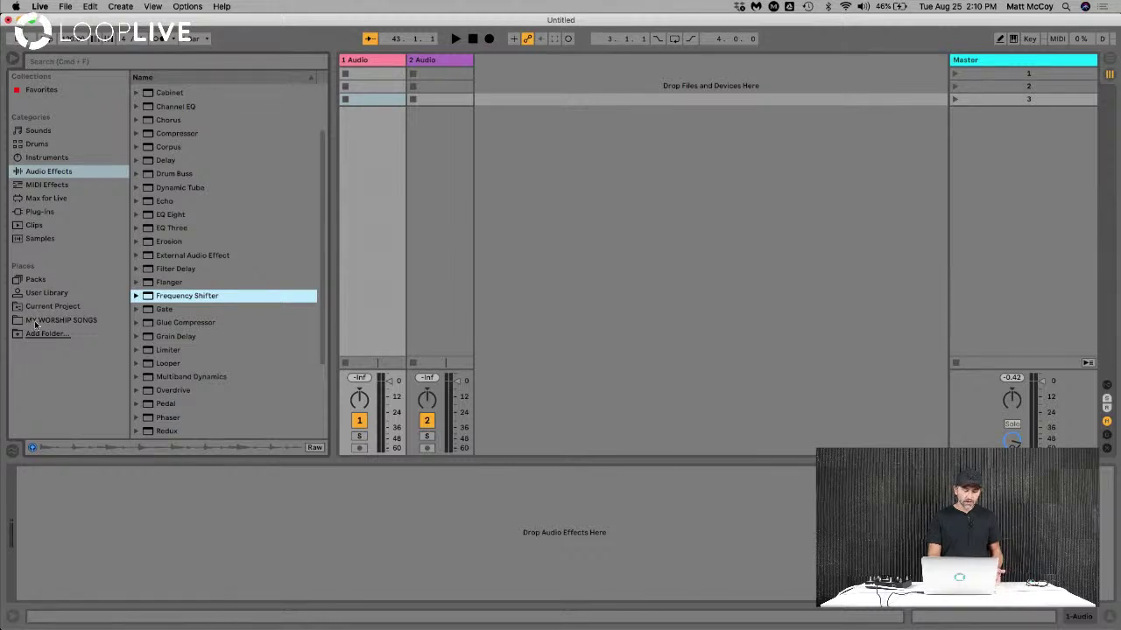
pyautogui.click(35, 322)
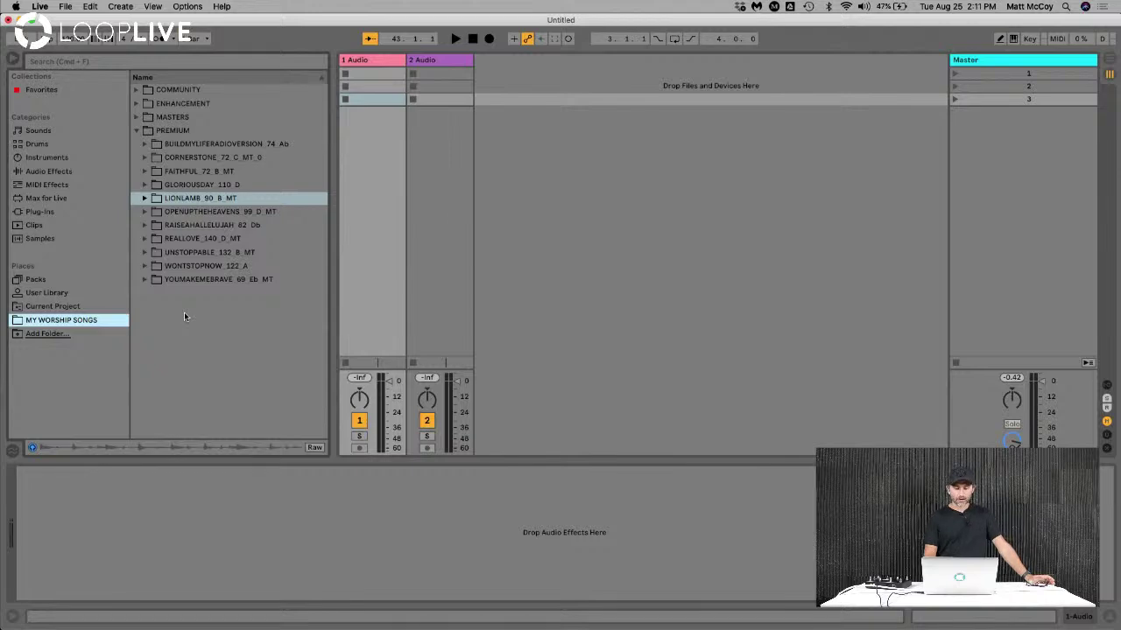
# Switch to Chrome's loopcommunity.com page and look through the home page sections on community, master and premium tracks
pyautogui.click(184, 317)
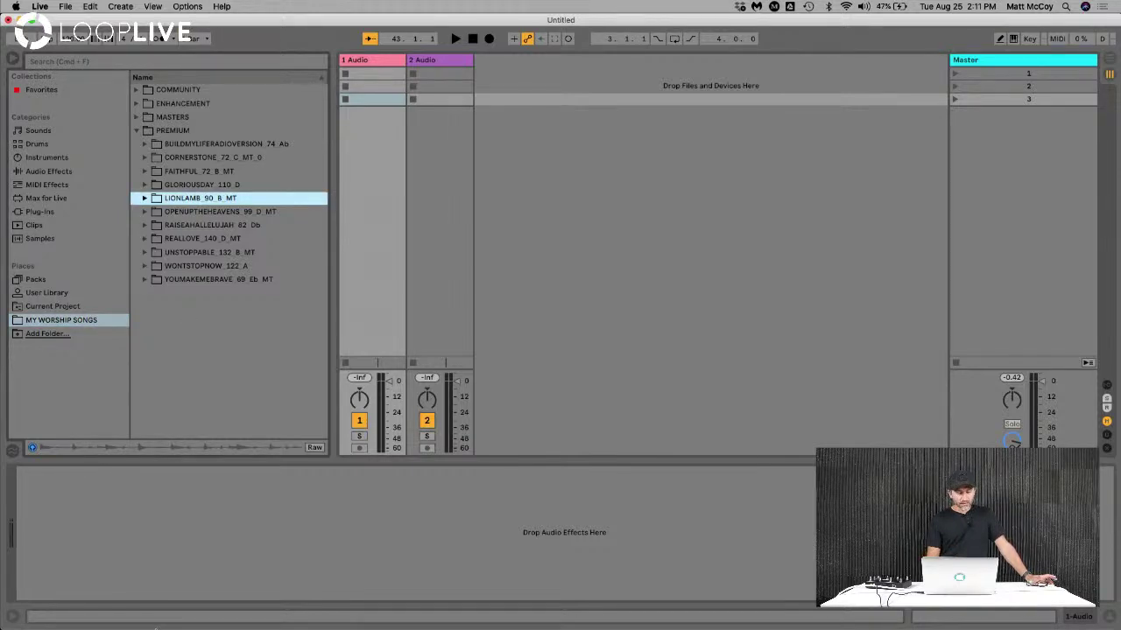
pyautogui.moveTo(162, 618)
pyautogui.click(224, 619)
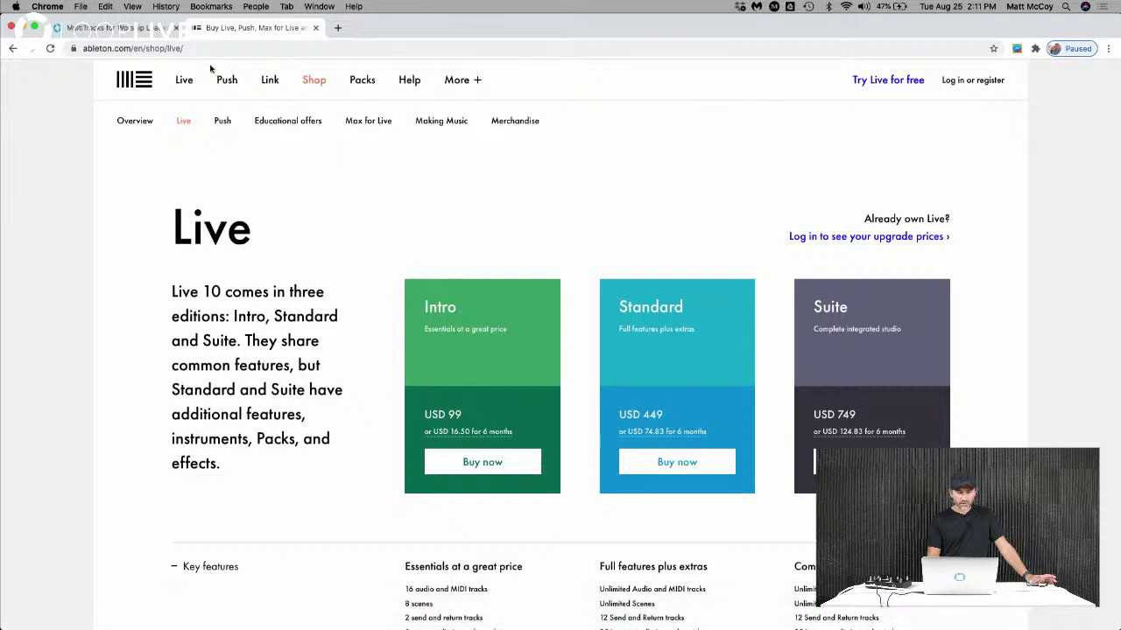
pyautogui.click(114, 27)
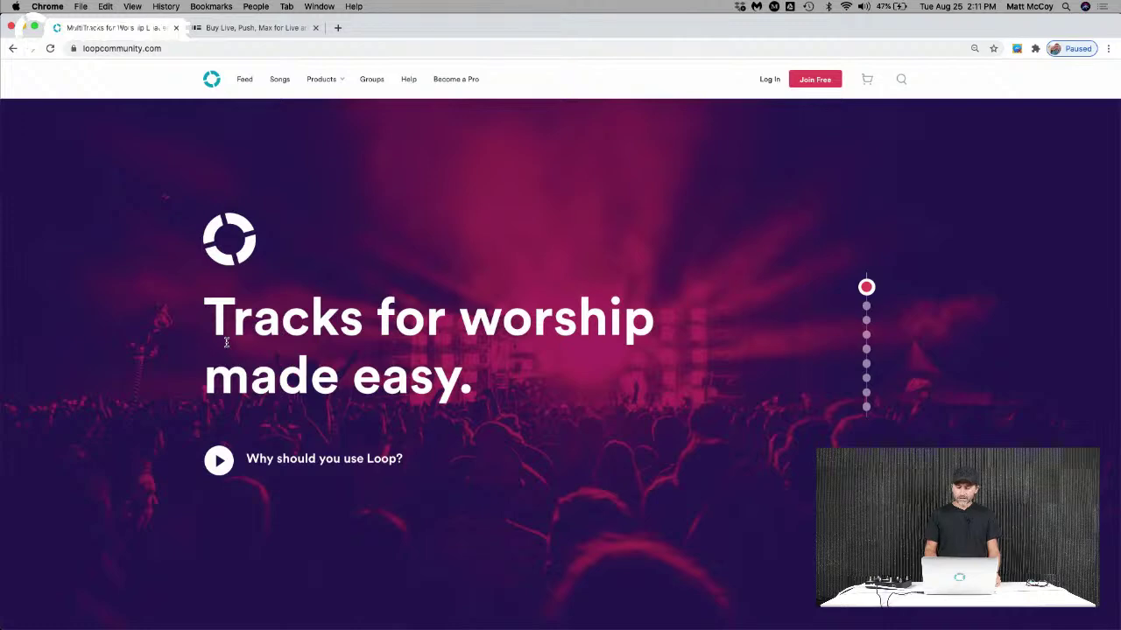
pyautogui.click(867, 318)
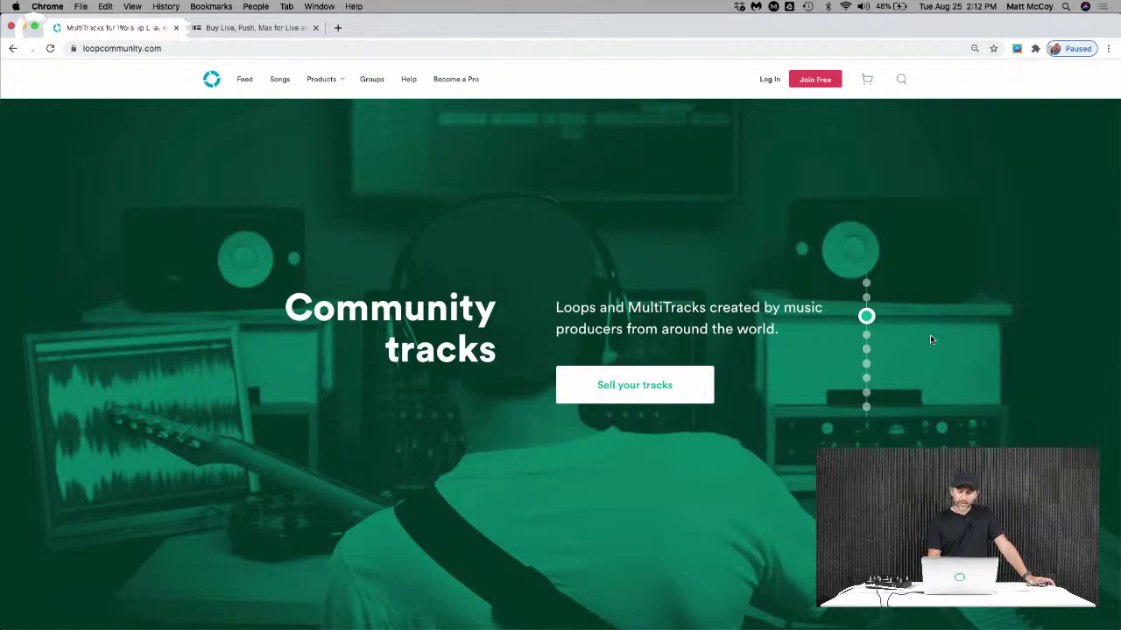
pyautogui.scroll(-3, 930, 340)
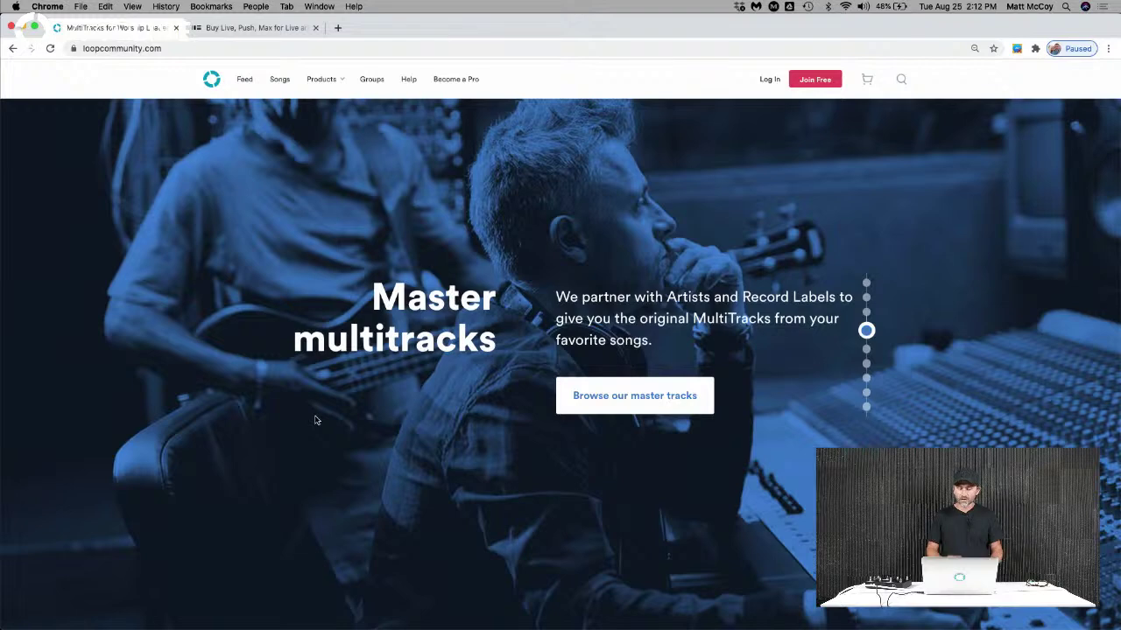
pyautogui.click(866, 350)
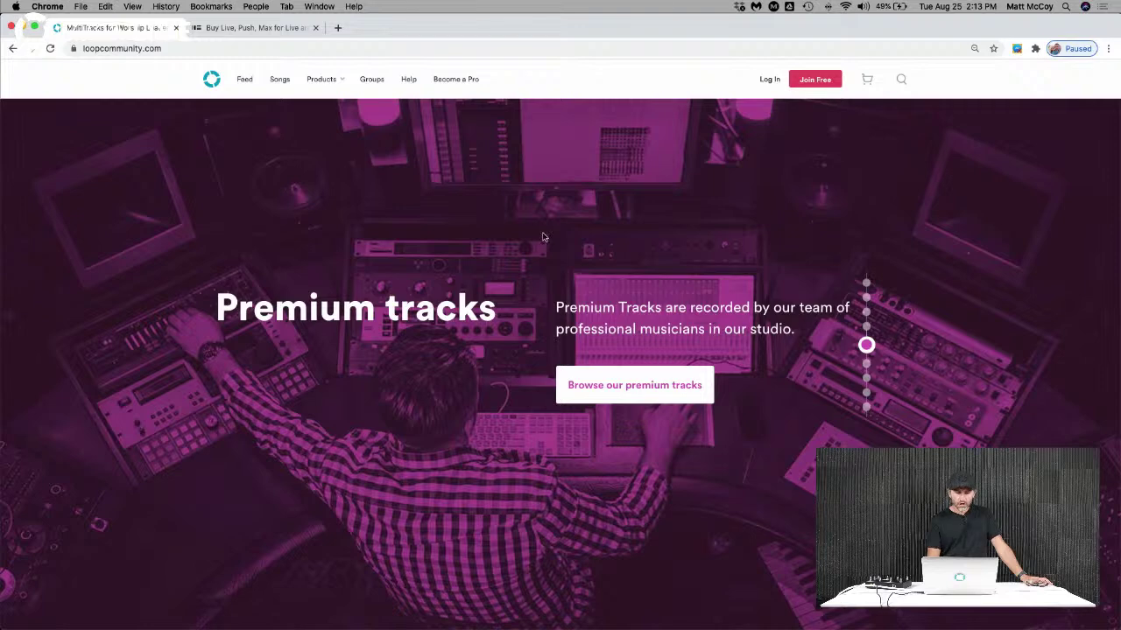
# Open the site's Feed and look through its top-selling songs, latest tracks, latest albums and recently added songs
pyautogui.click(238, 82)
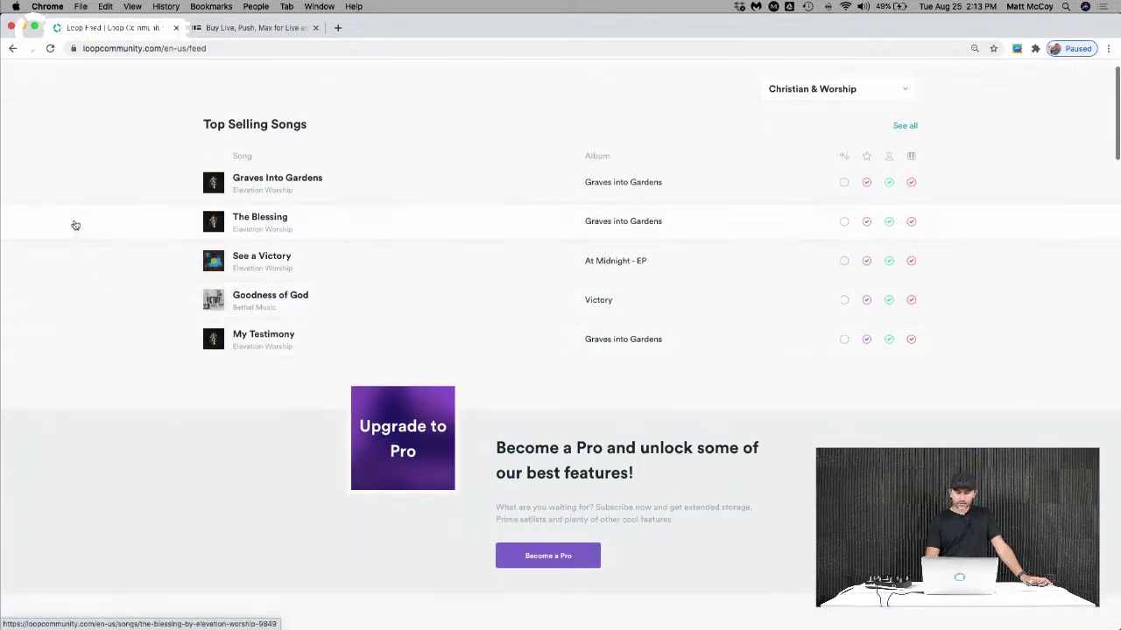
pyautogui.scroll(-5, 75, 225)
pyautogui.scroll(-5, 75, 225)
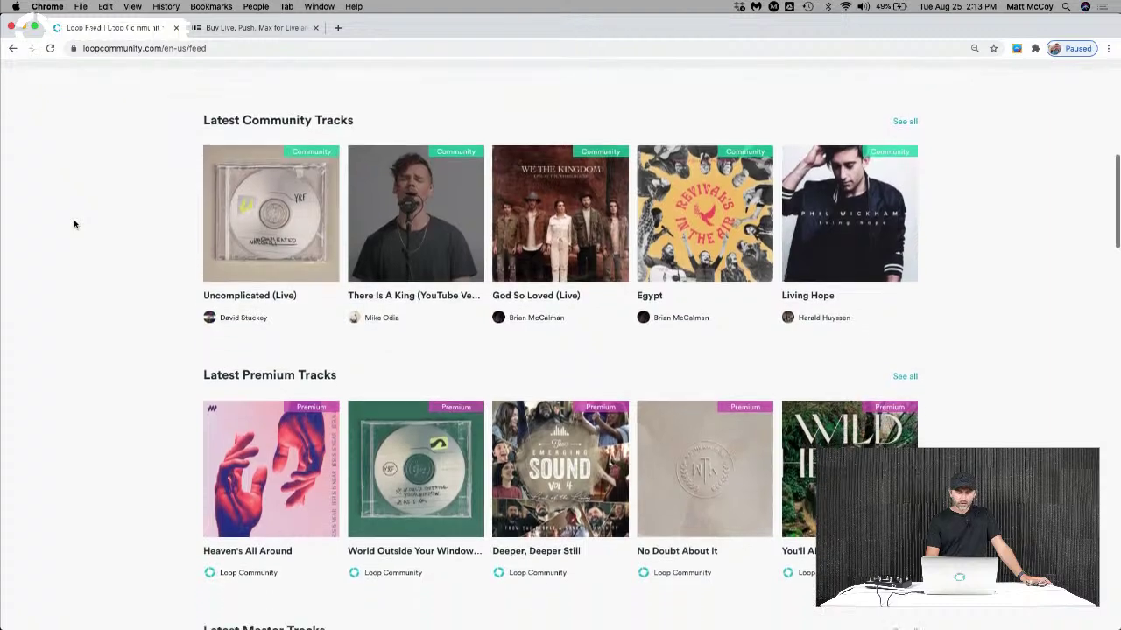
pyautogui.scroll(-2, 74, 225)
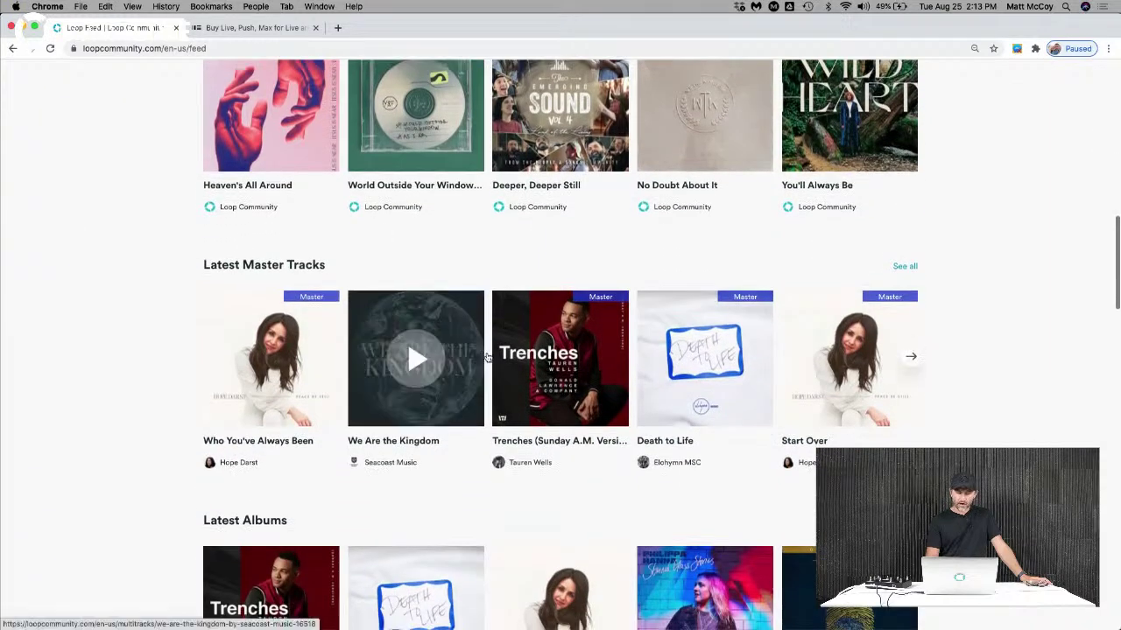
pyautogui.scroll(-3, 658, 388)
pyautogui.scroll(-3, 951, 395)
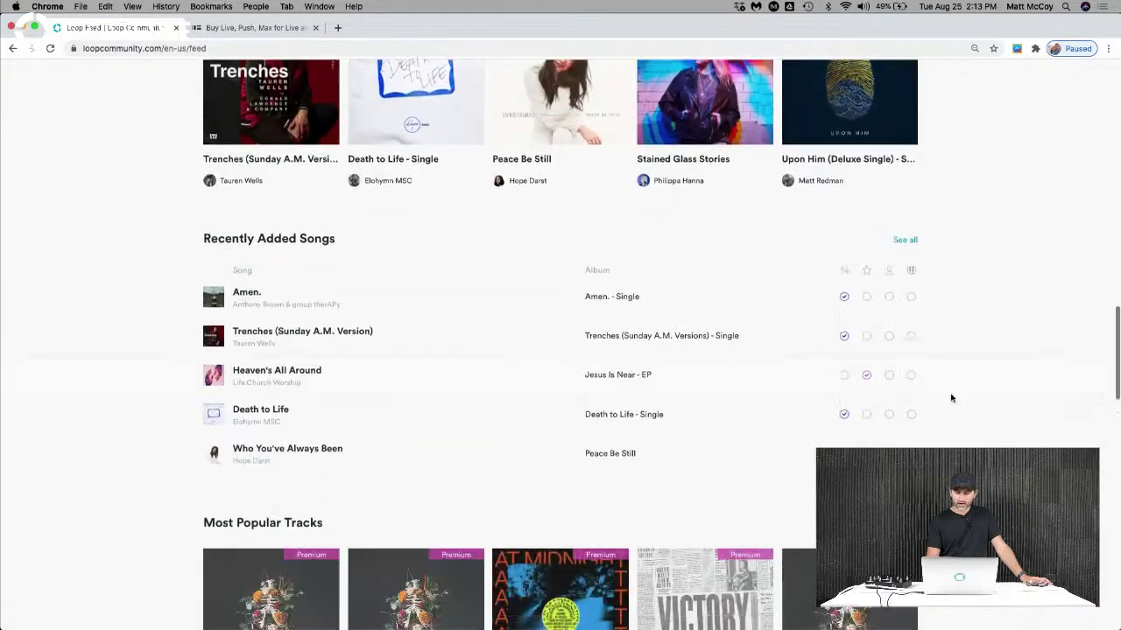
pyautogui.scroll(15, 951, 395)
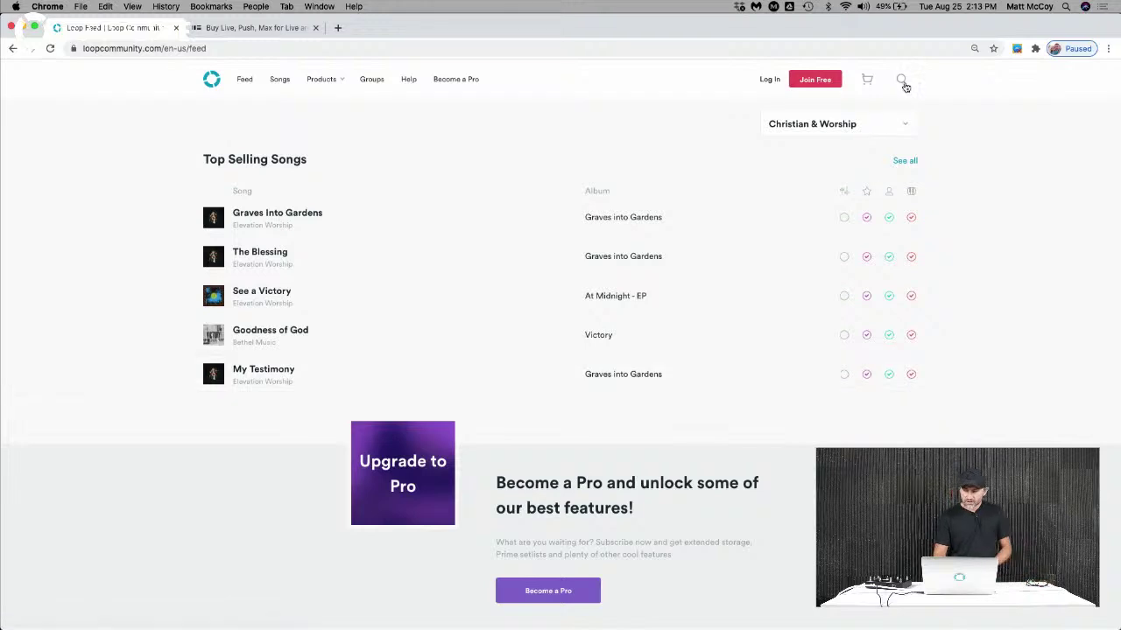
# Search the site for "lion and the lamb" and show the community tracks for the Bethel Music song
pyautogui.click(902, 84)
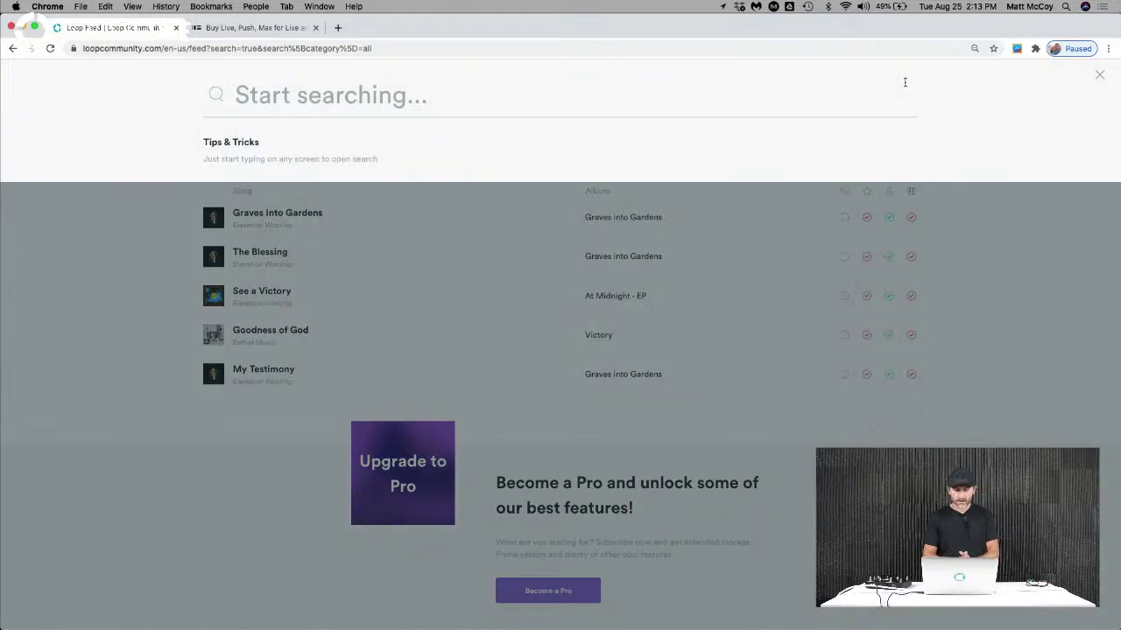
pyautogui.write('lion and the lmab')
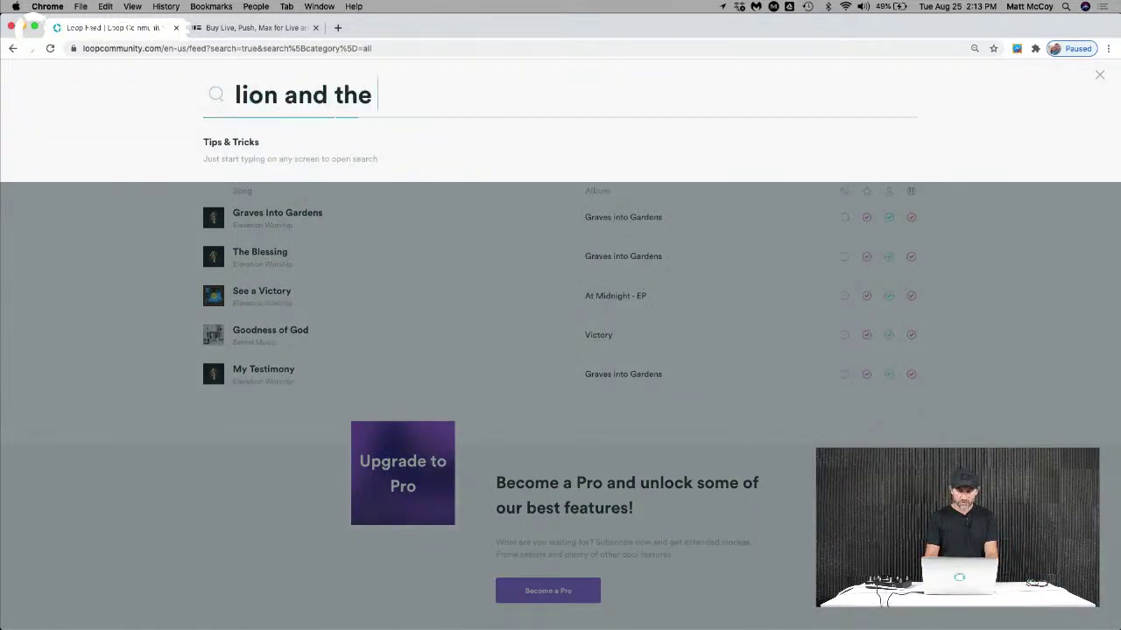
pyautogui.press('BackSpace')
pyautogui.press('BackSpace')
pyautogui.press('BackSpace')
pyautogui.write('amb')
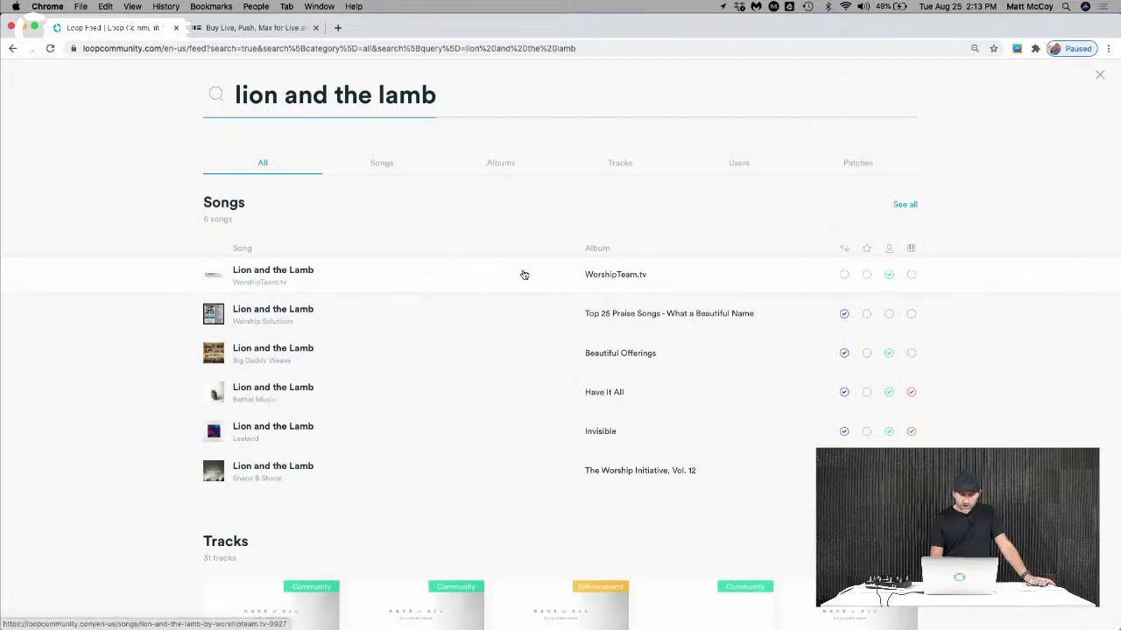
pyautogui.press('super+equal')
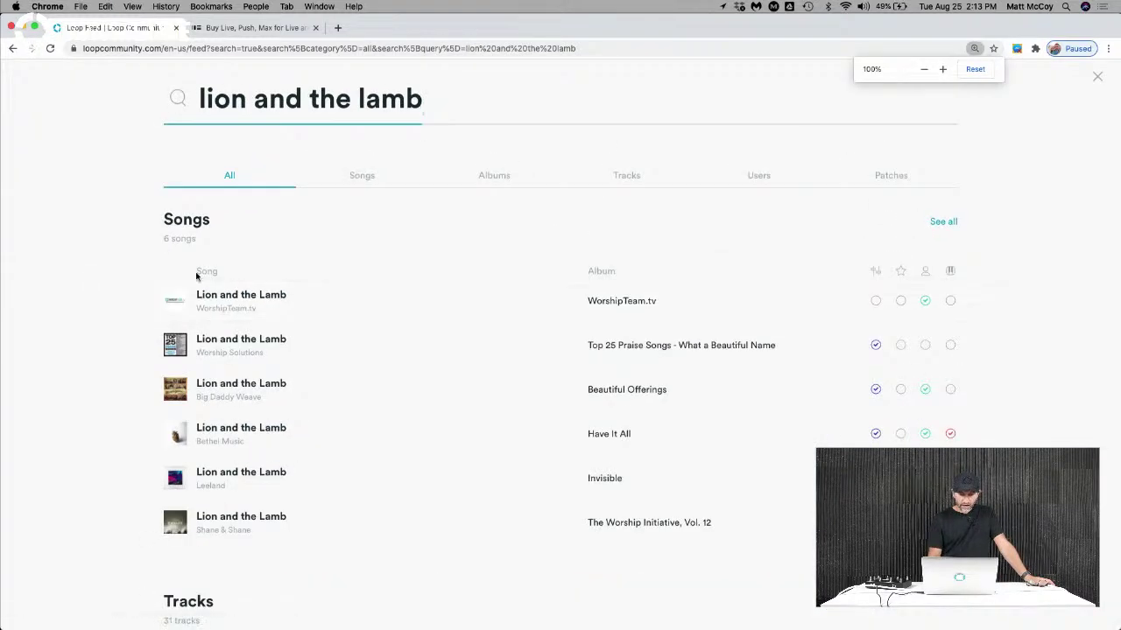
pyautogui.click(248, 444)
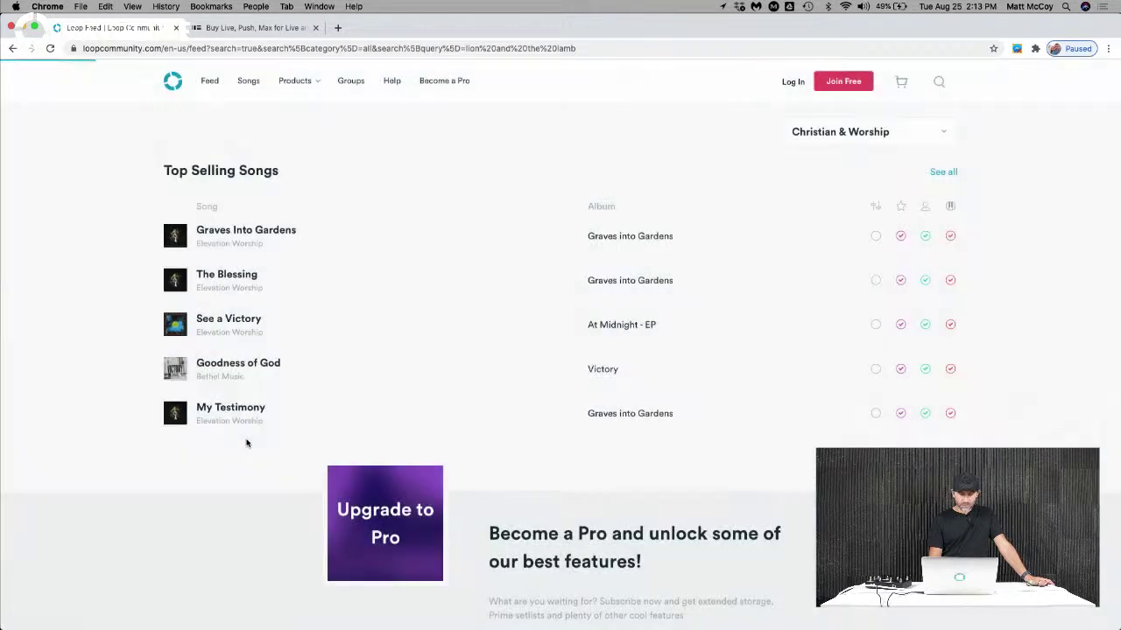
pyautogui.scroll(-5, 246, 443)
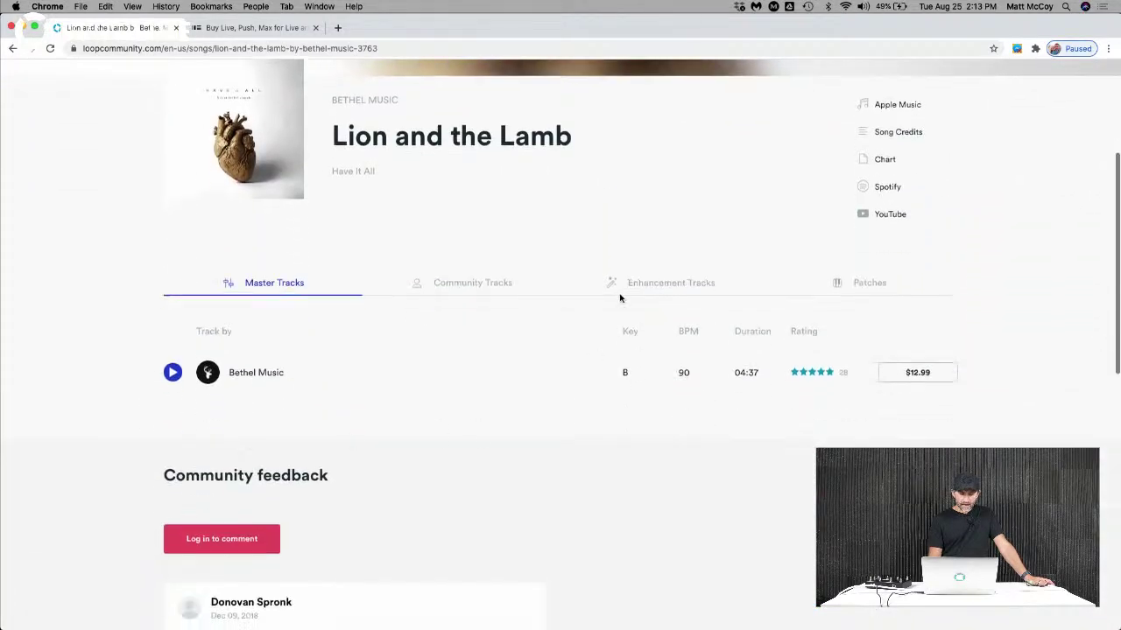
pyautogui.click(492, 284)
# Open the third listed community version of the song and briefly play its preview
pyautogui.scroll(-4, 492, 285)
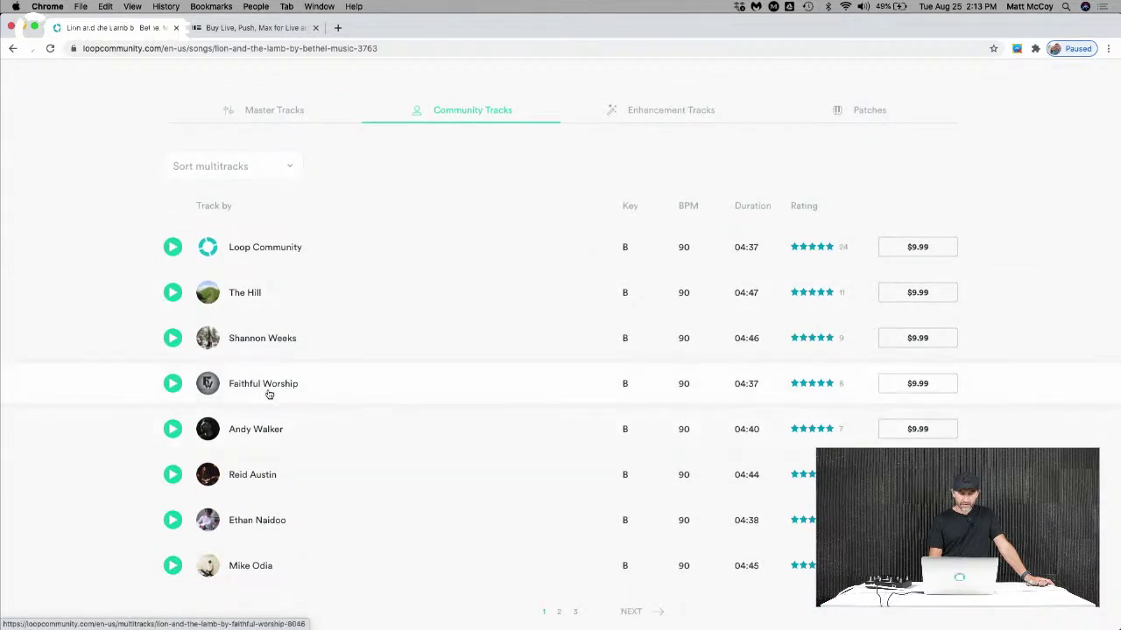
pyautogui.click(278, 341)
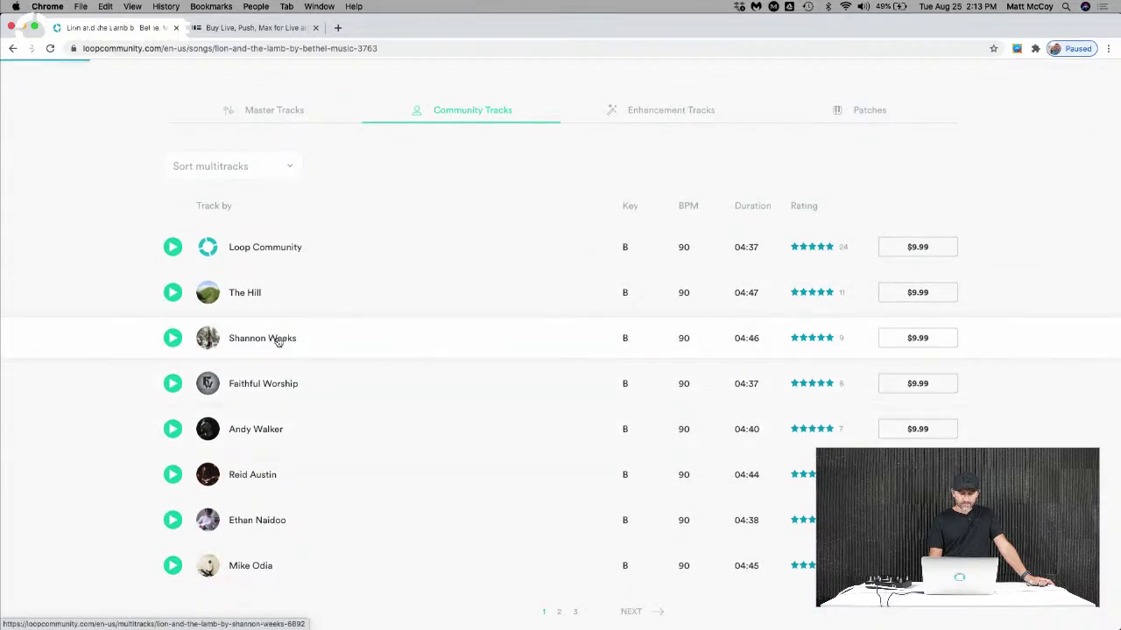
pyautogui.scroll(-1, 516, 371)
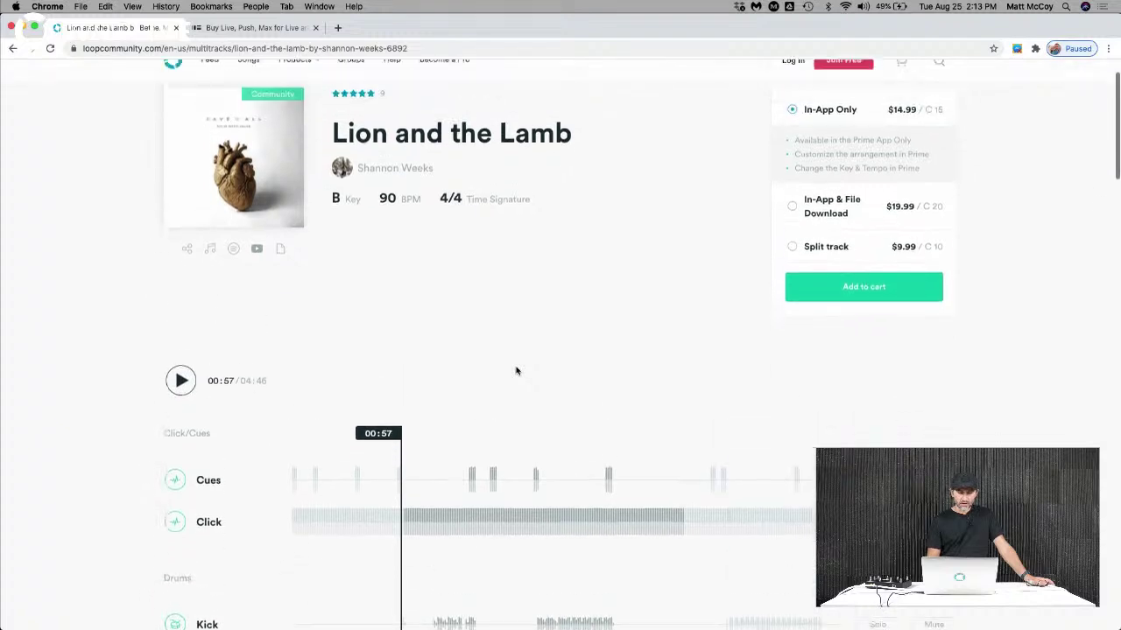
pyautogui.click(235, 194)
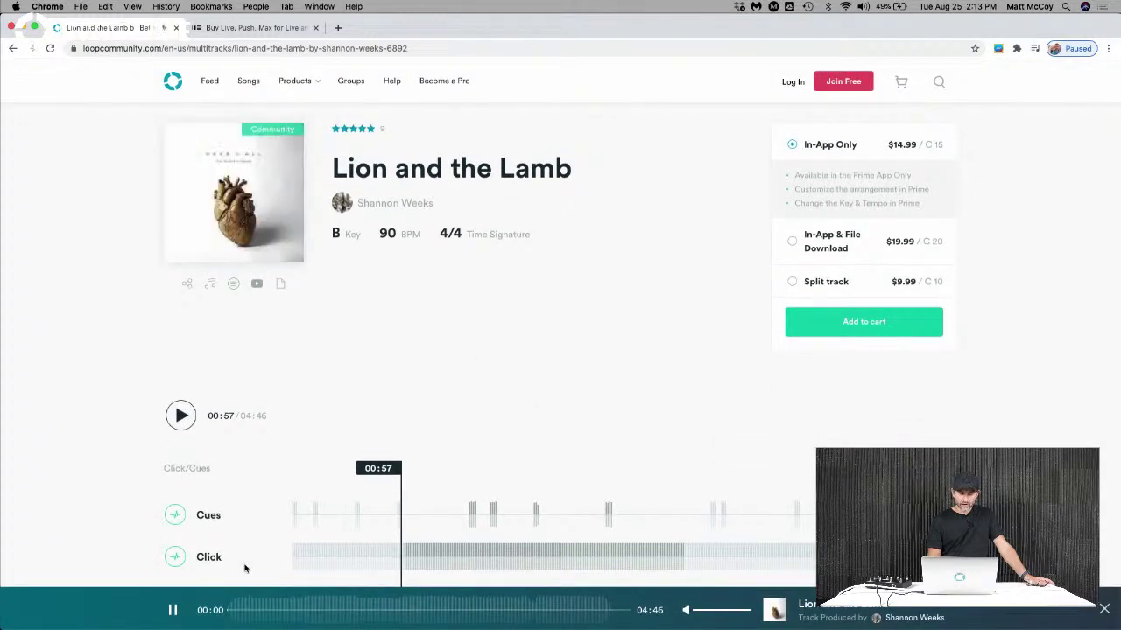
pyautogui.click(172, 612)
# Solo and unsolo the Kick and Bass tracks in the song's track player, moving the playhead to 01:42
pyautogui.scroll(-5, 262, 412)
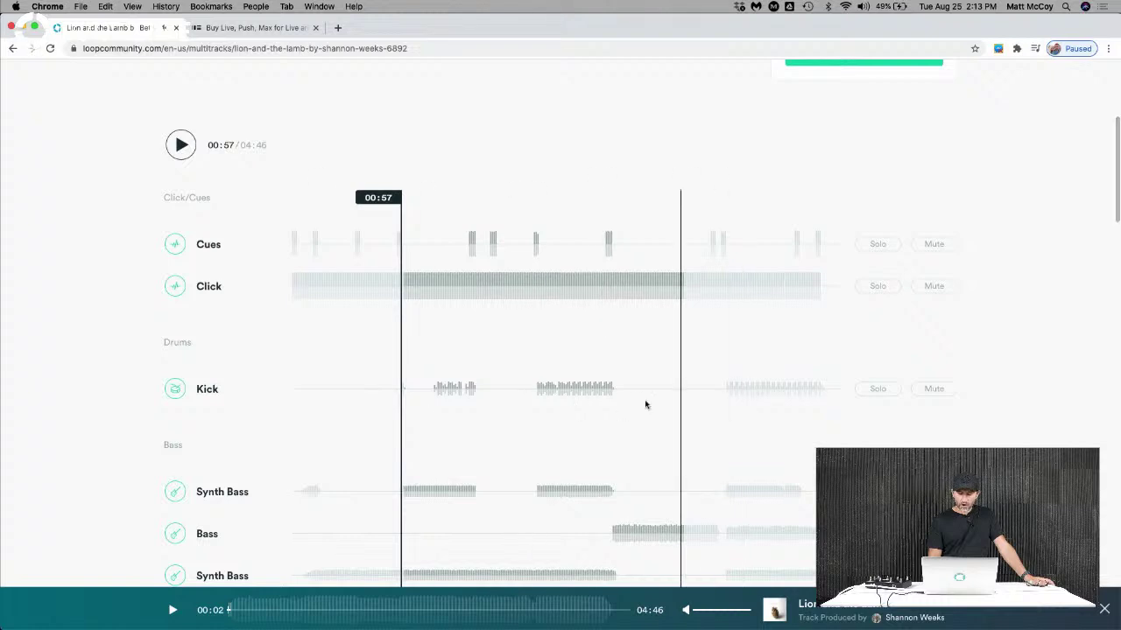
pyautogui.click(617, 392)
pyautogui.click(872, 396)
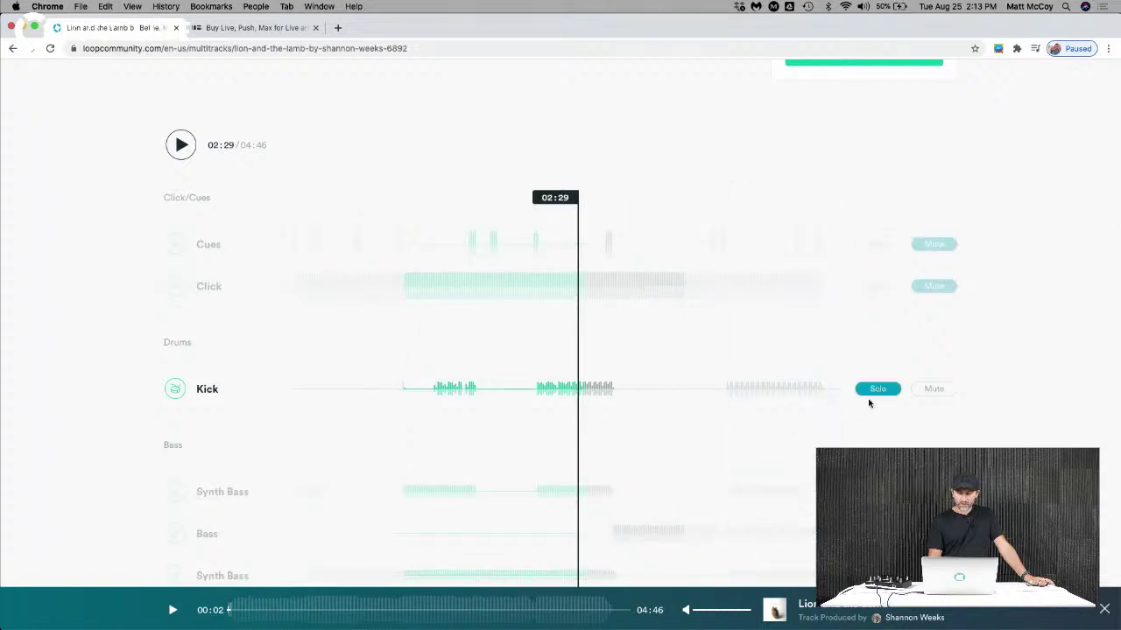
pyautogui.click(883, 389)
pyautogui.scroll(-3, 875, 394)
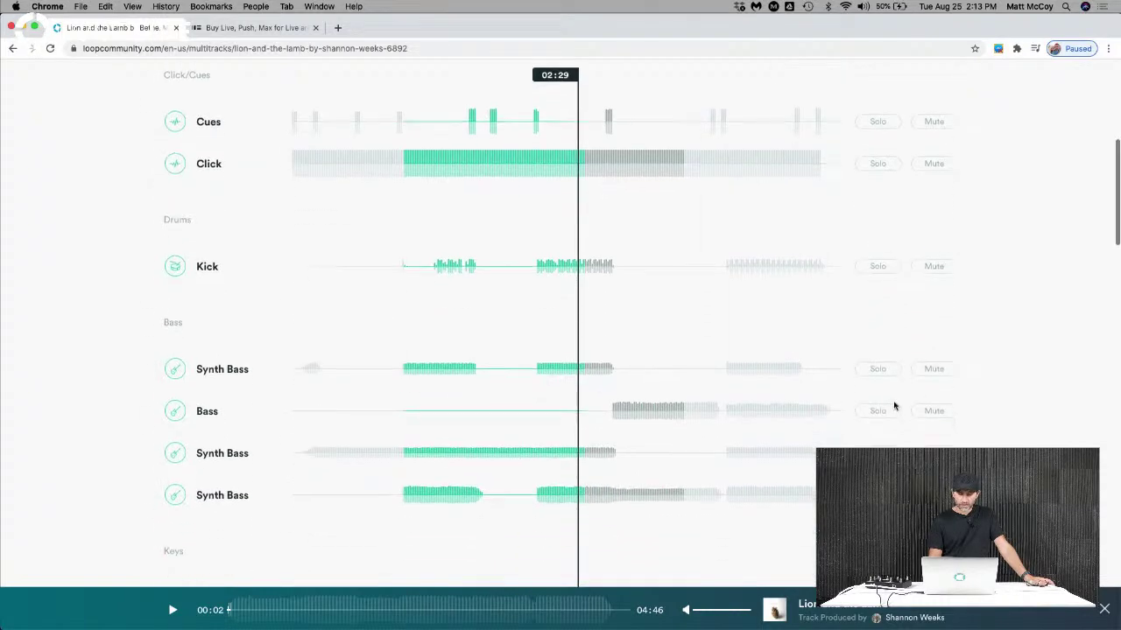
pyautogui.click(881, 412)
pyautogui.click(881, 411)
pyautogui.click(487, 354)
pyautogui.scroll(10, 488, 354)
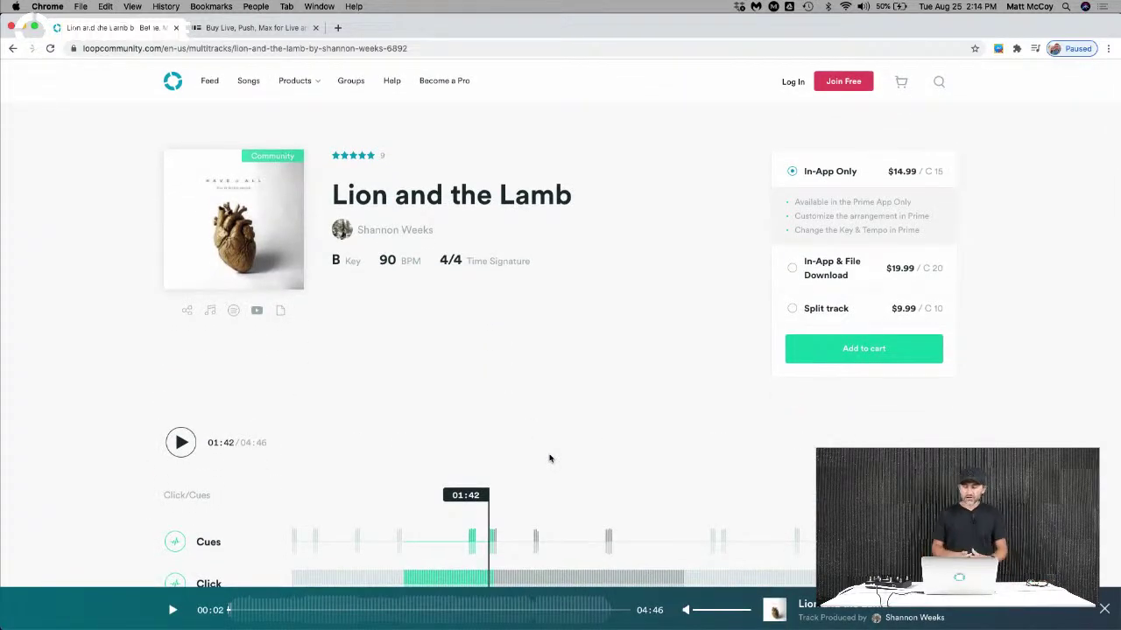
# Choose the In-App & File Download purchase option and look over the individual instrument tracks
pyautogui.click(840, 274)
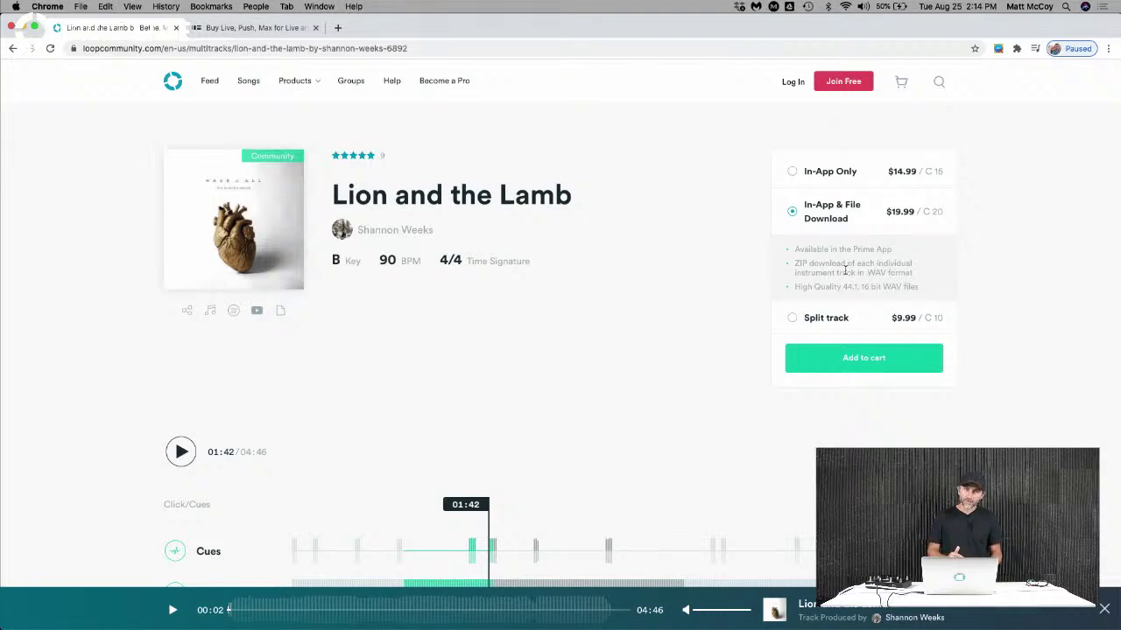
pyautogui.scroll(-5, 846, 272)
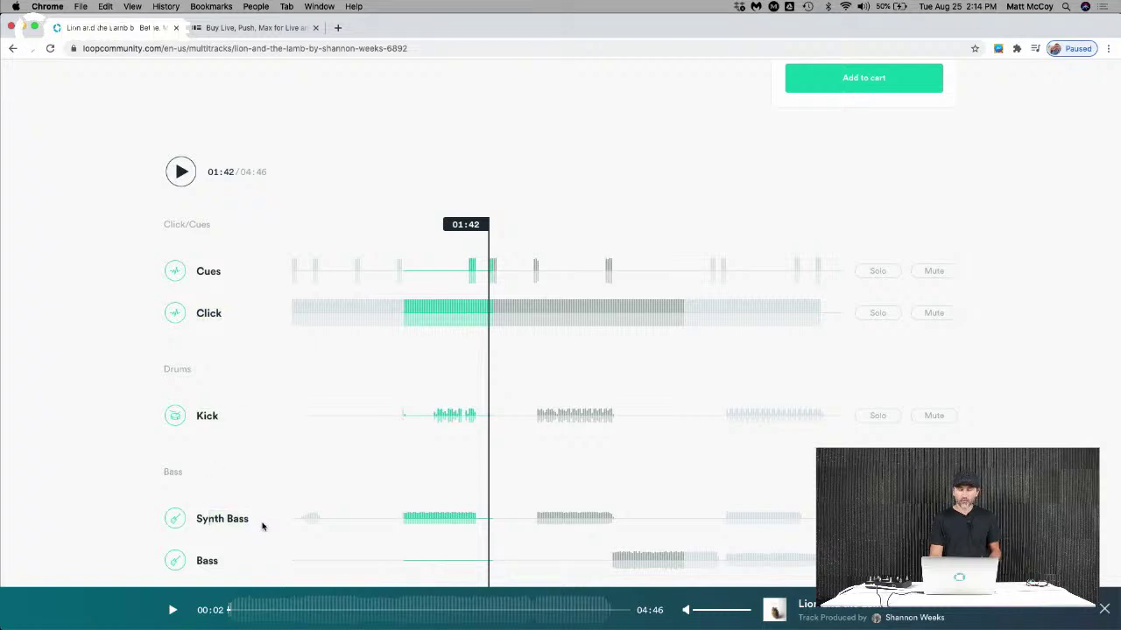
pyautogui.scroll(-1, 261, 526)
pyautogui.scroll(-3, 261, 526)
pyautogui.scroll(8, 525, 351)
pyautogui.scroll(-1, 788, 280)
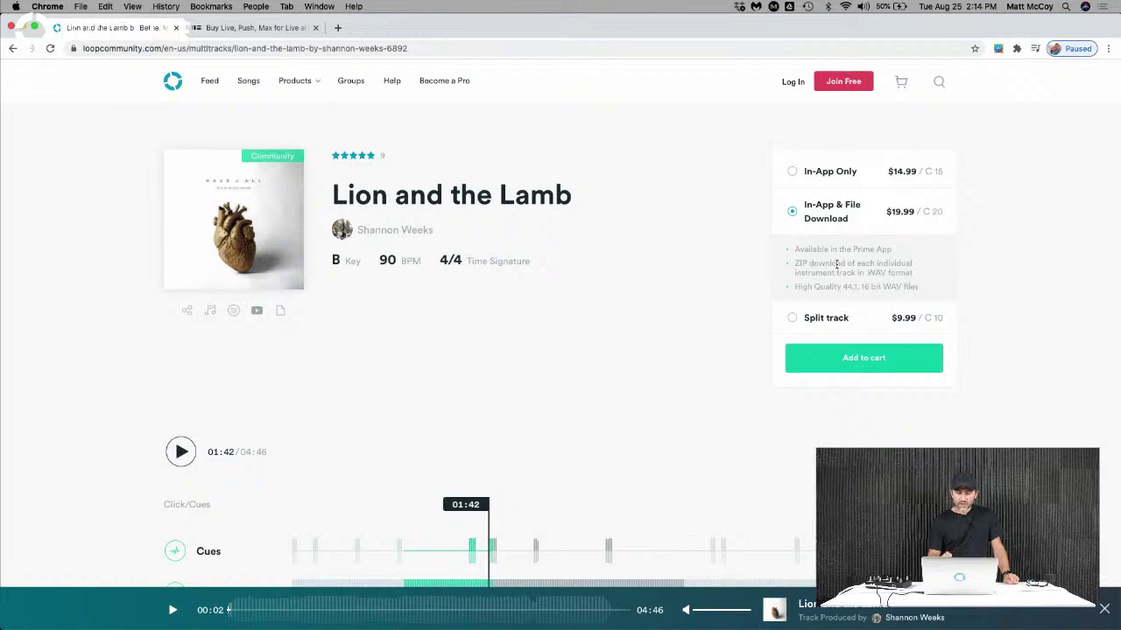
# Choose the Split track purchase option, closing its explanation, and move the playhead to 02:25
pyautogui.click(839, 318)
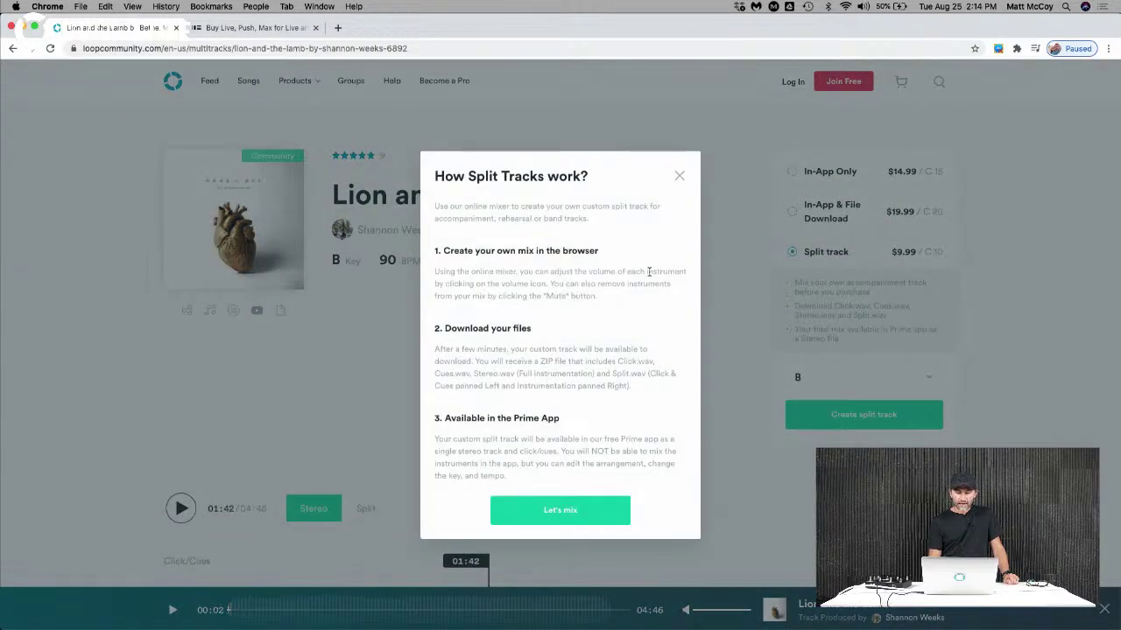
pyautogui.click(679, 176)
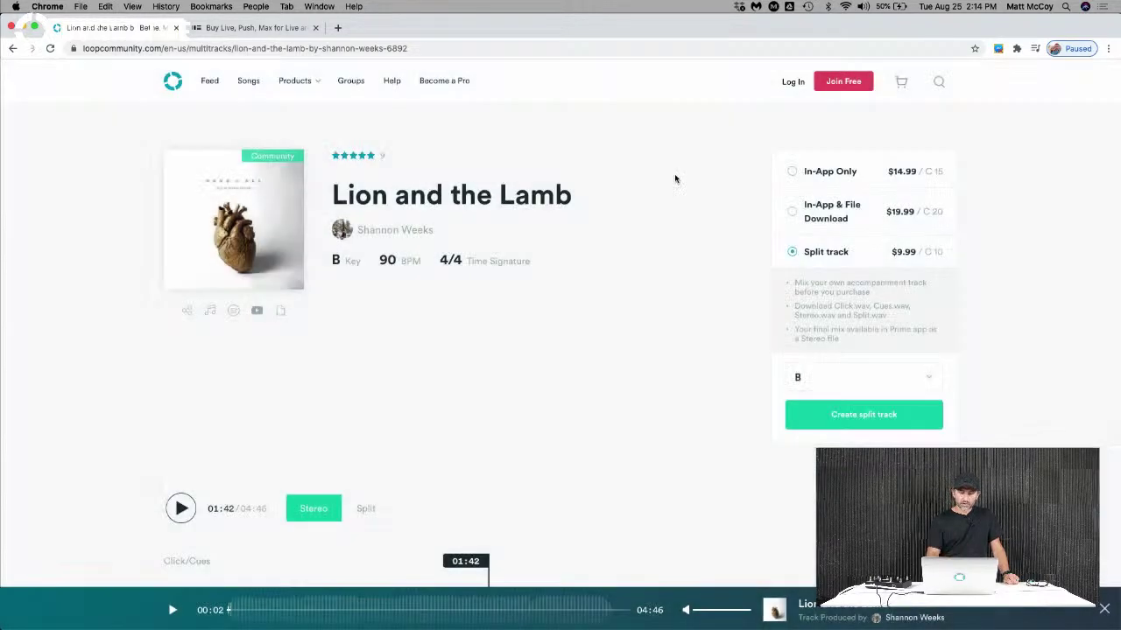
pyautogui.scroll(-5, 674, 179)
pyautogui.click(571, 360)
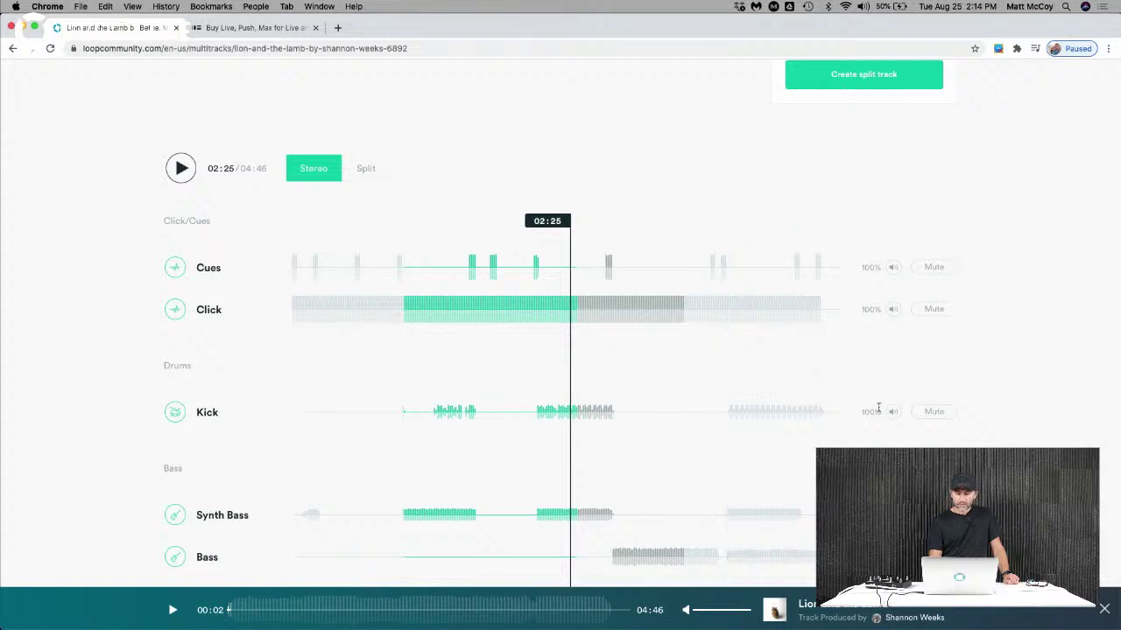
# Lower the Kick volume to 50% and mute the first Synth Bass, the Bass and two more instrument tracks further down
pyautogui.moveTo(893, 411)
pyautogui.moveTo(893, 381); pyautogui.dragTo(893, 400)
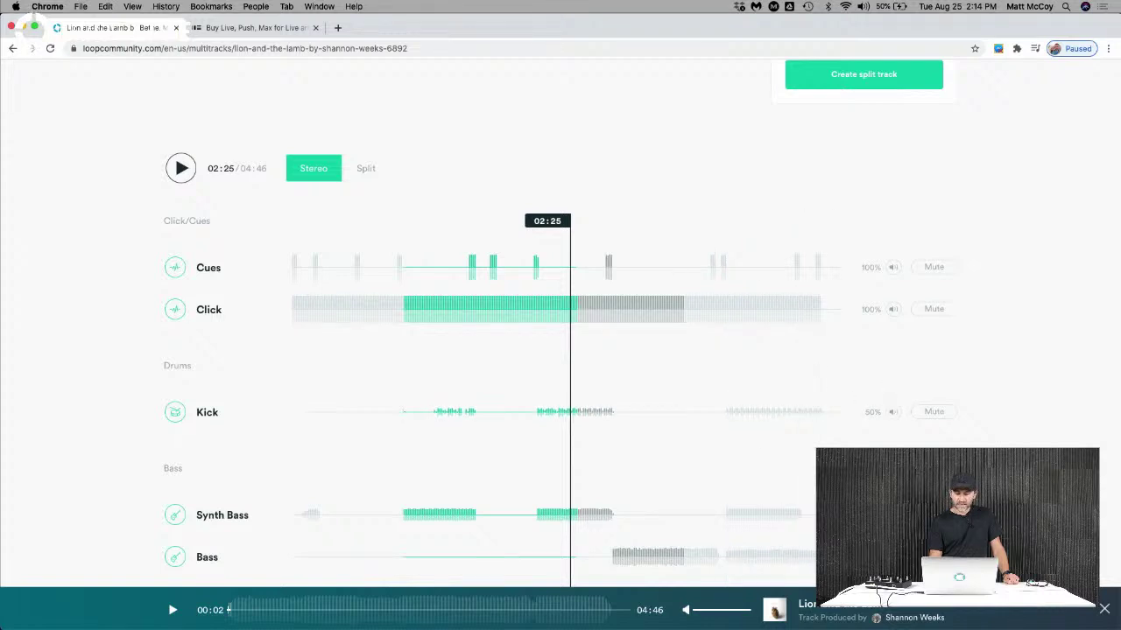
pyautogui.click(934, 515)
pyautogui.click(933, 557)
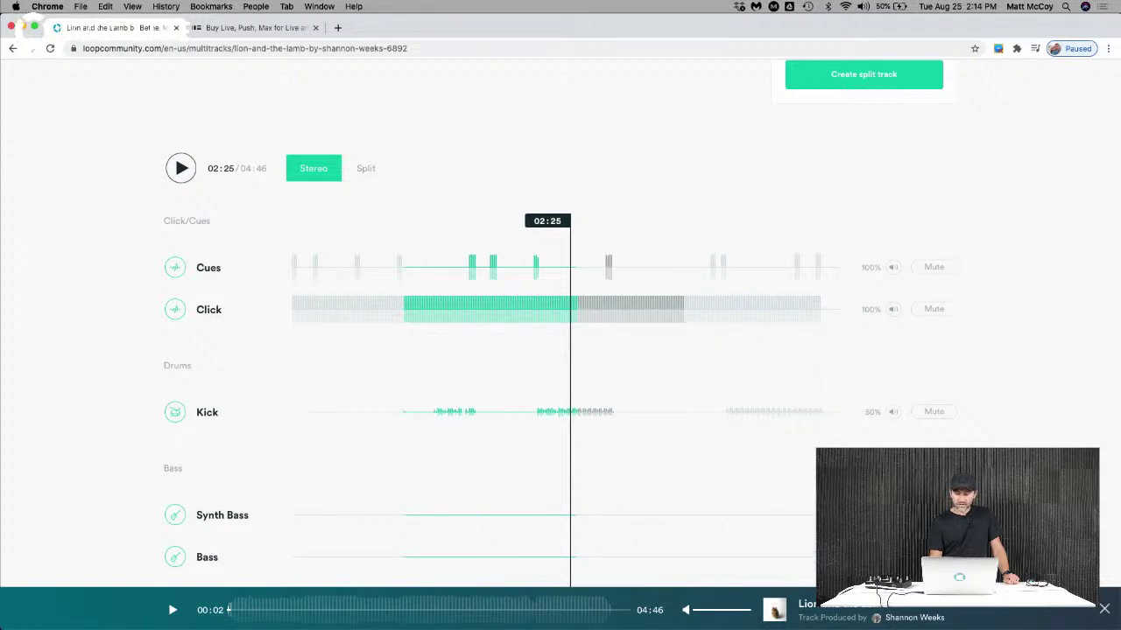
pyautogui.scroll(-5, 934, 556)
pyautogui.click(932, 393)
pyautogui.click(928, 352)
# Look through the musical keys offered for the split track and close the list without changing the key
pyautogui.scroll(6, 928, 352)
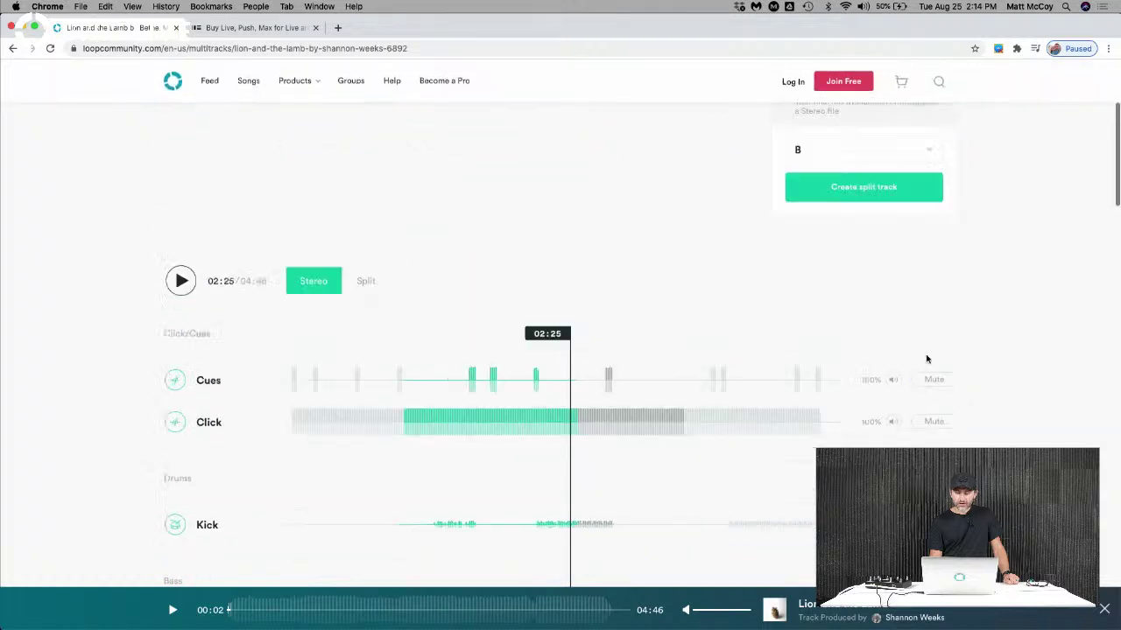
pyautogui.scroll(2, 846, 202)
pyautogui.click(842, 242)
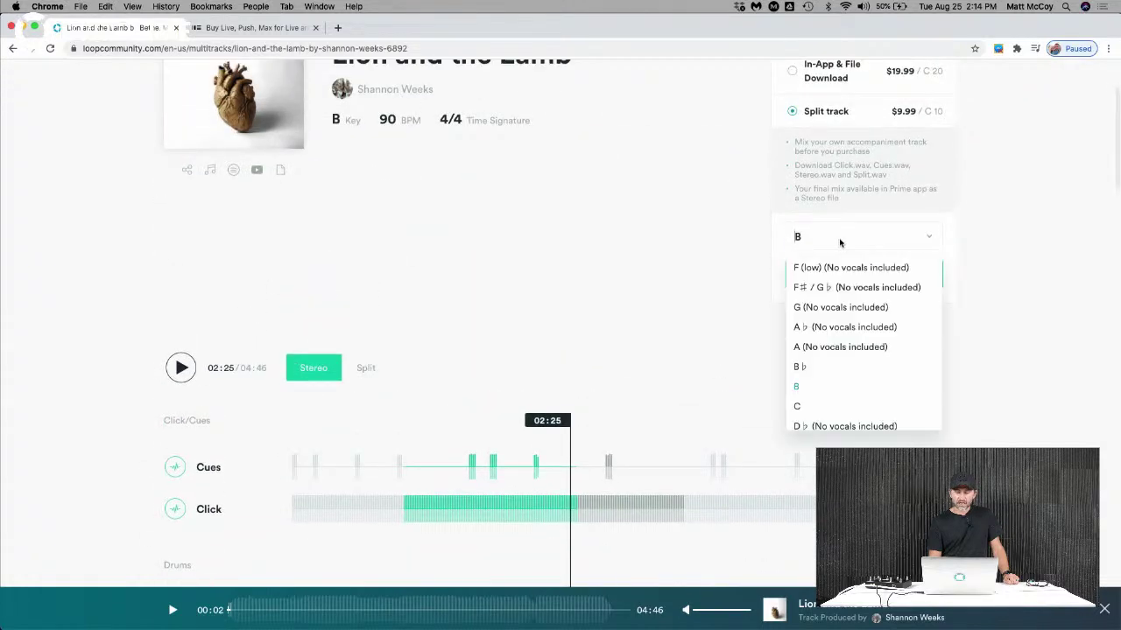
pyautogui.click(1000, 301)
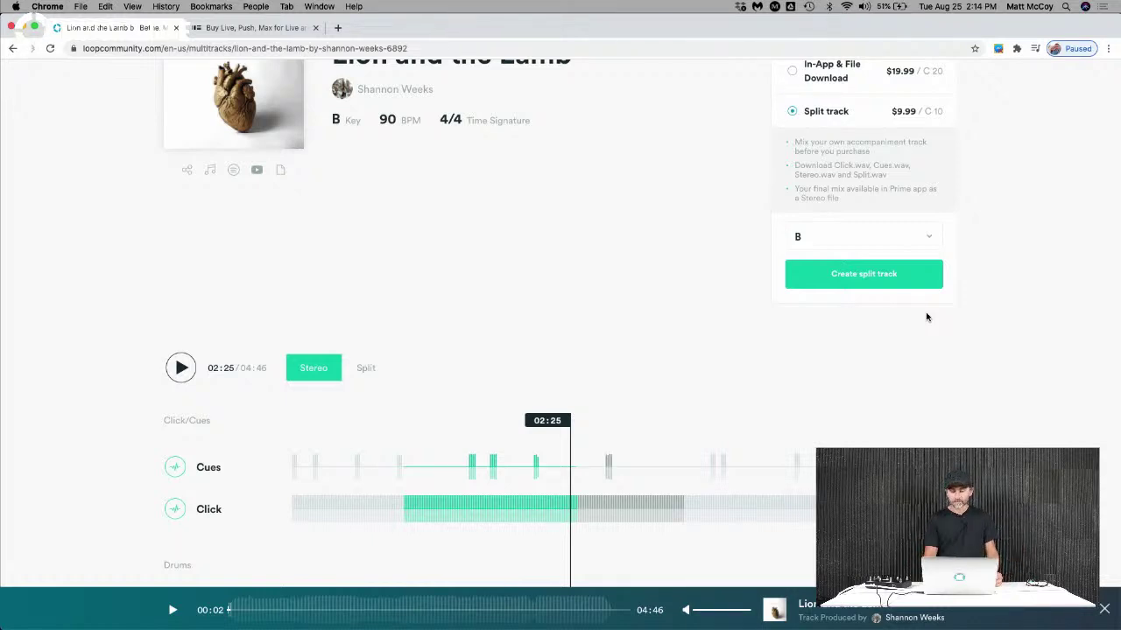
# Add Lion and the Lamb to the cart with the In-App & File Download purchase option
pyautogui.scroll(3, 926, 317)
pyautogui.click(805, 170)
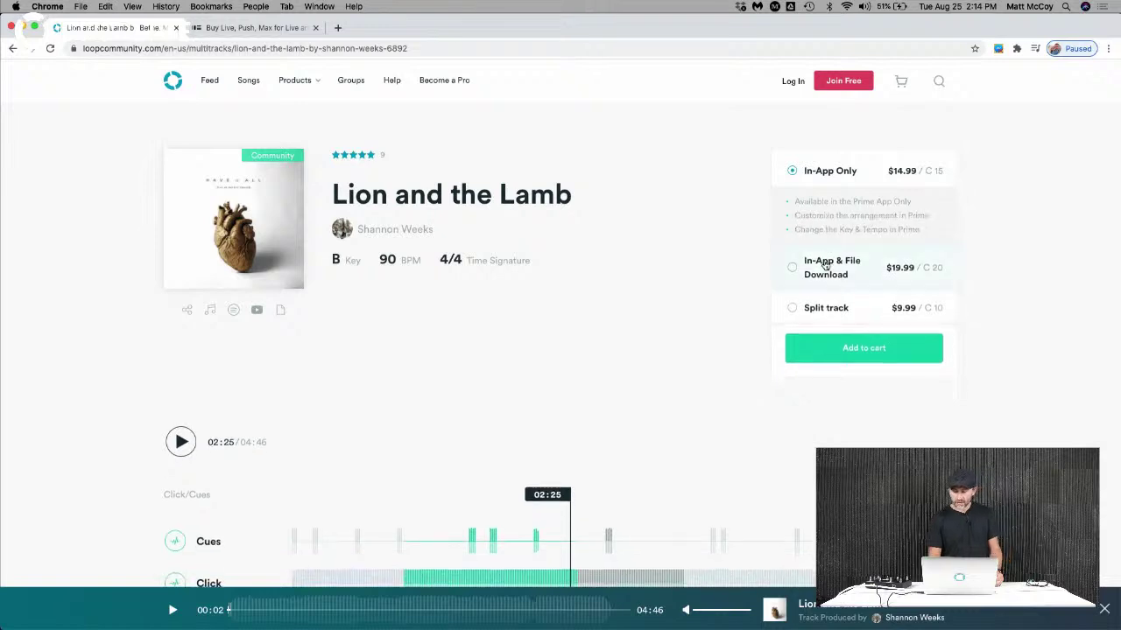
pyautogui.click(824, 266)
pyautogui.click(857, 357)
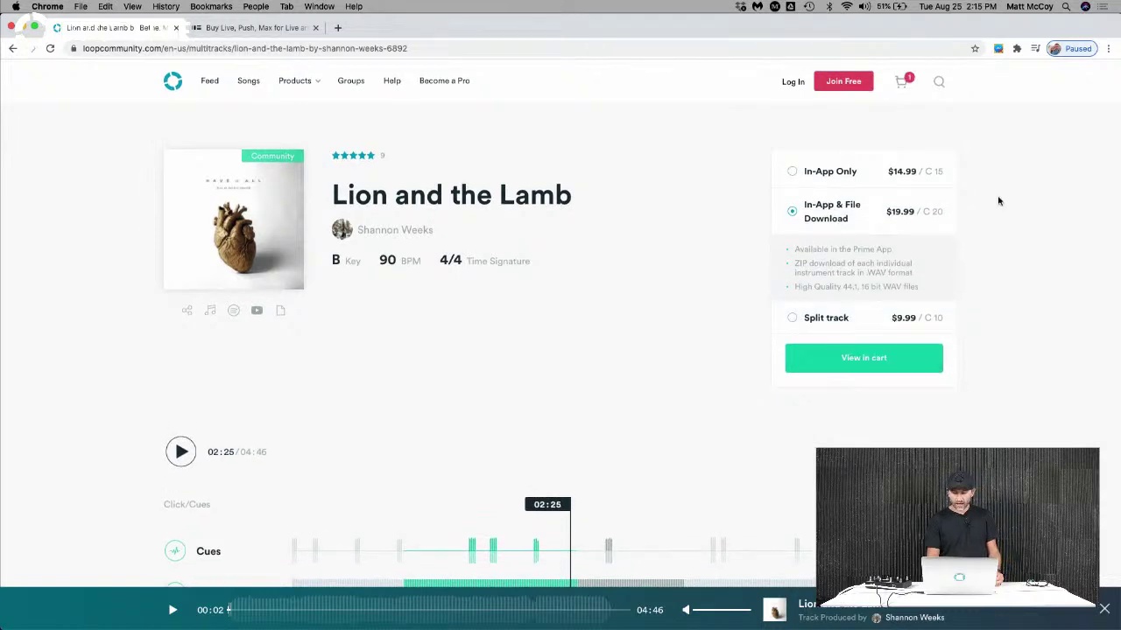
# Search the site for "open up the heavens" and open the Master track from the album Vertical Worship
pyautogui.click(938, 82)
pyautogui.write('open ')
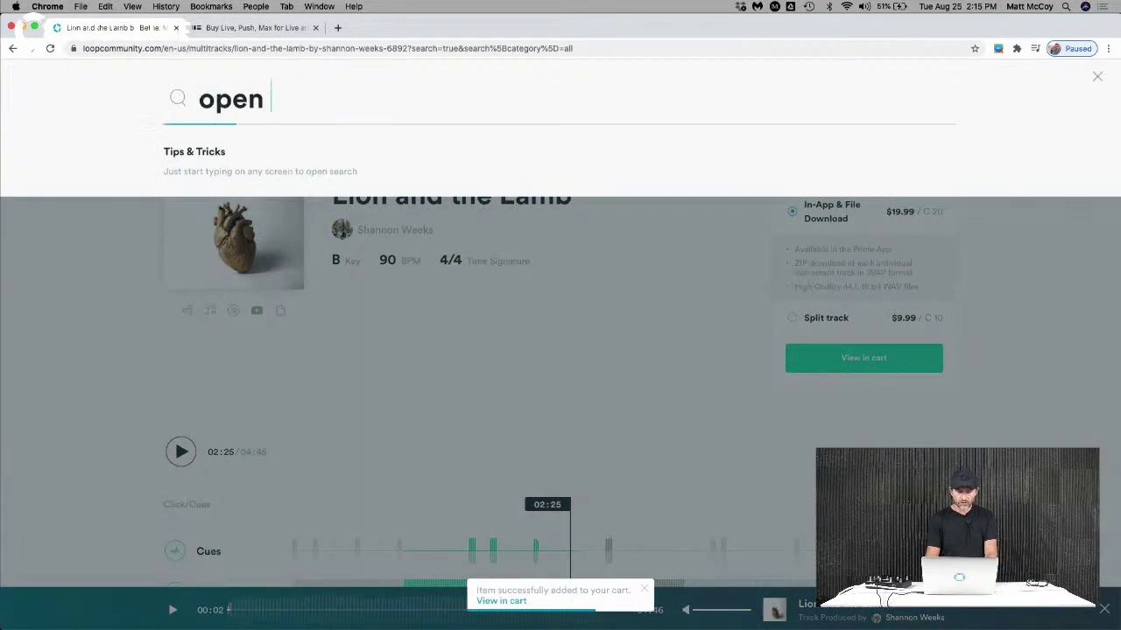
pyautogui.write('up the heavens')
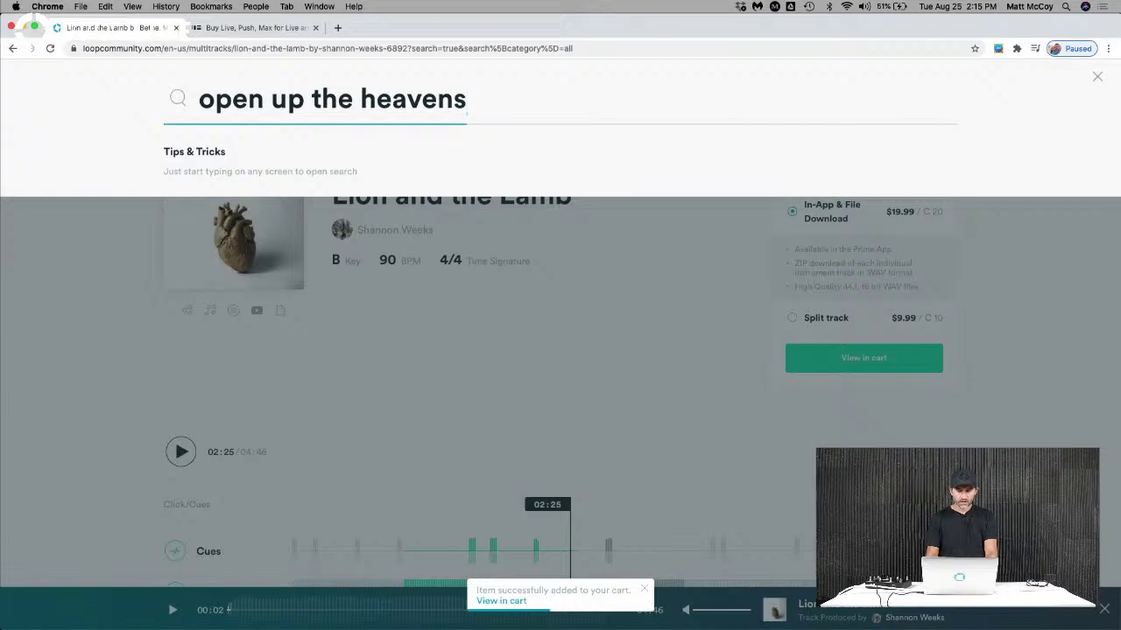
pyautogui.press('Return')
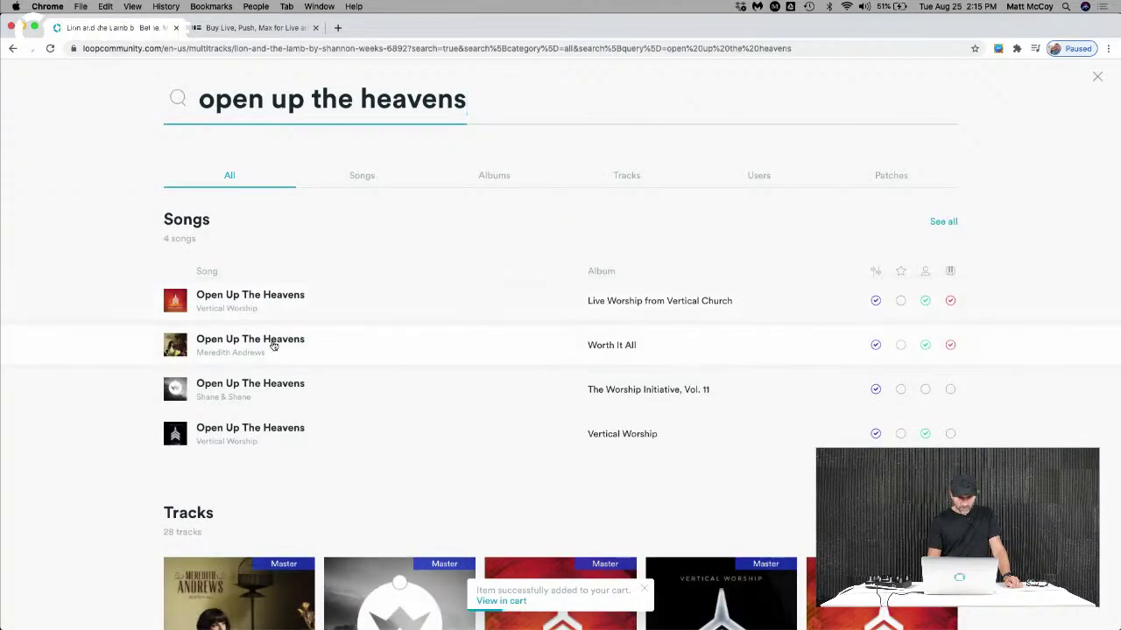
pyautogui.click(261, 429)
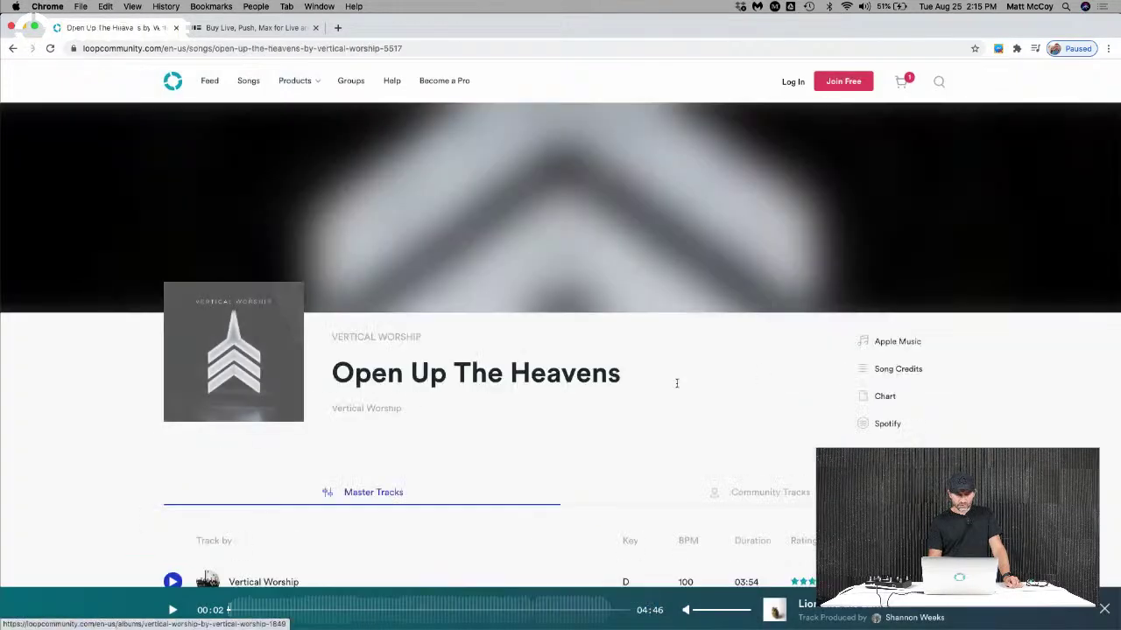
pyautogui.scroll(-3, 811, 373)
pyautogui.click(391, 282)
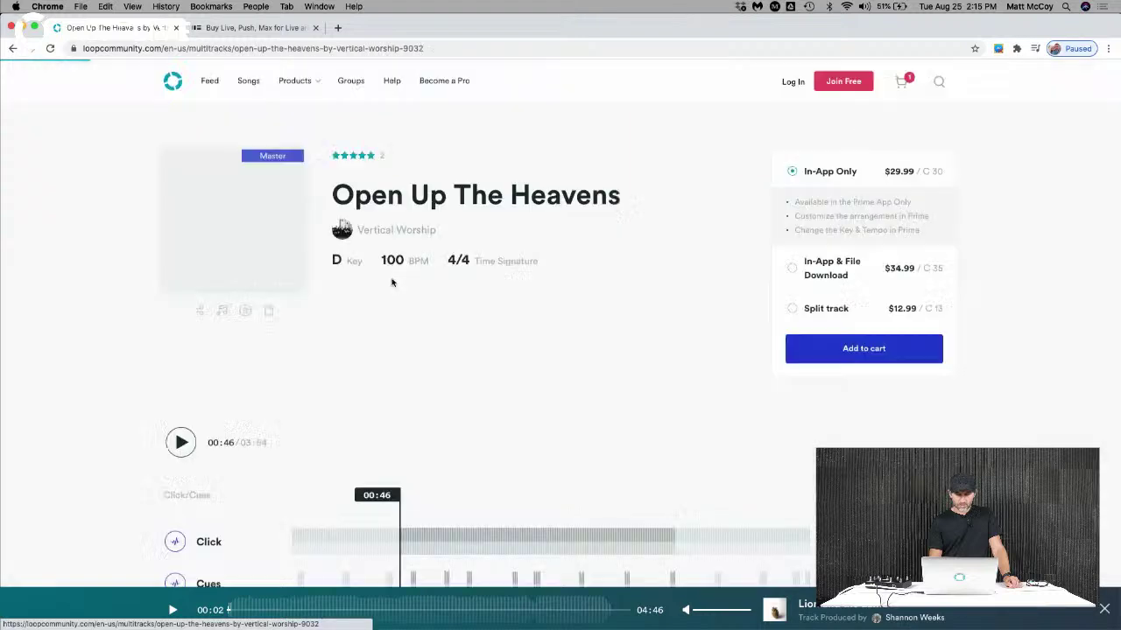
# Add Open Up The Heavens to the cart with the In-App & File Download option and open the shopping cart
pyautogui.click(837, 268)
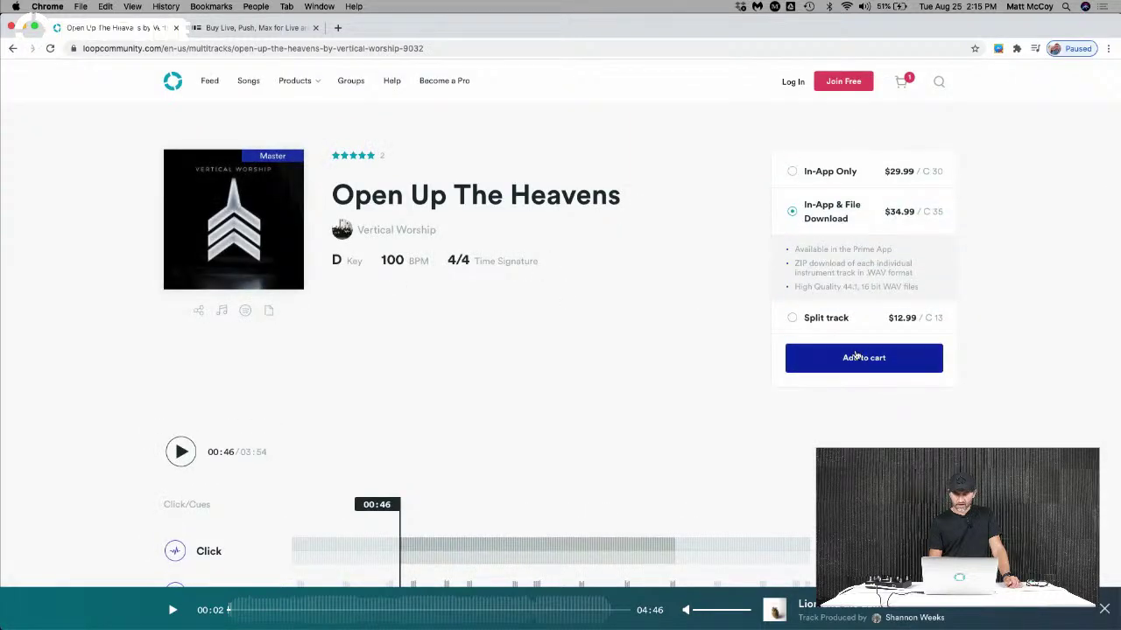
pyautogui.click(855, 357)
pyautogui.click(903, 82)
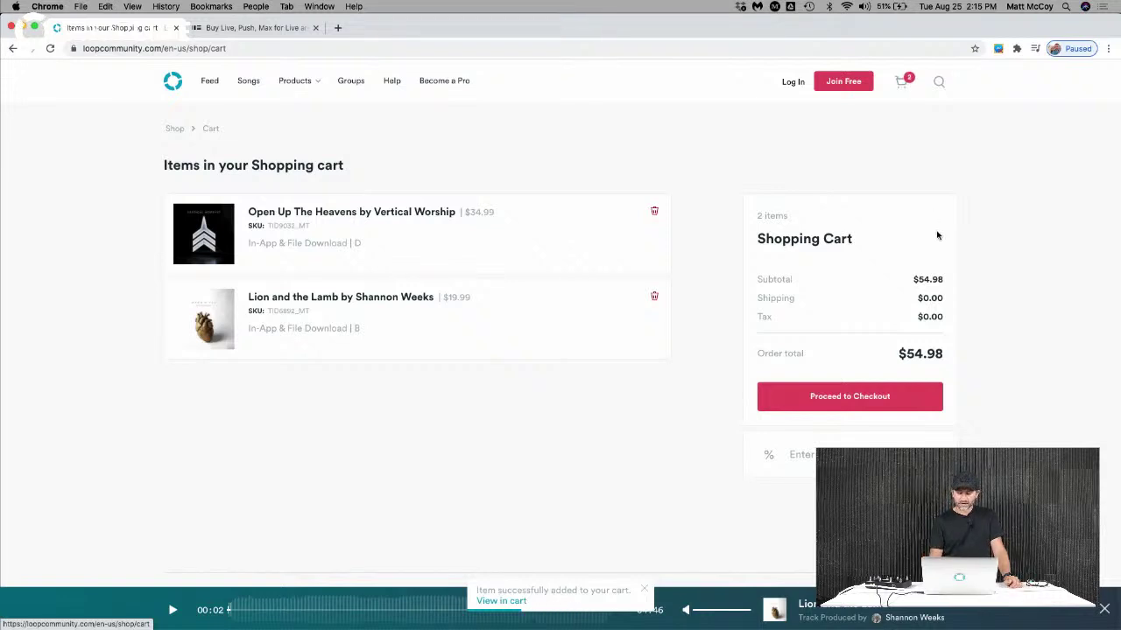
# Switch to Ableton Live, expand the LIONLAMB_90_B_MT folder inside PREMIUM and select LIONLAMB_90_B_CUES.wav
pyautogui.moveTo(744, 623)
pyautogui.click(561, 618)
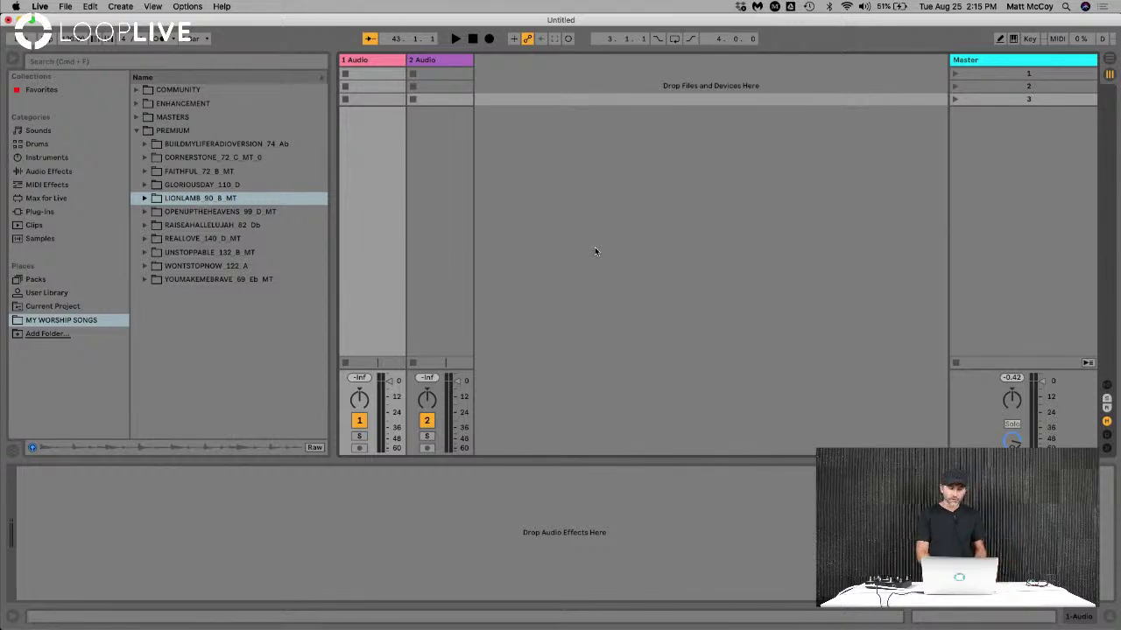
pyautogui.click(170, 130)
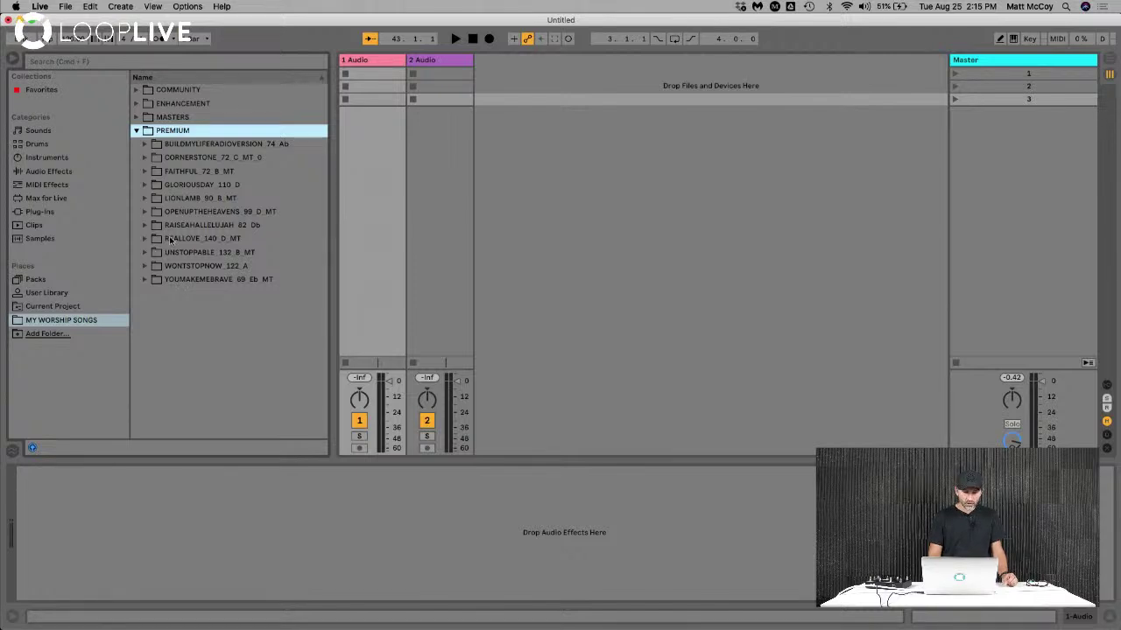
pyautogui.click(143, 199)
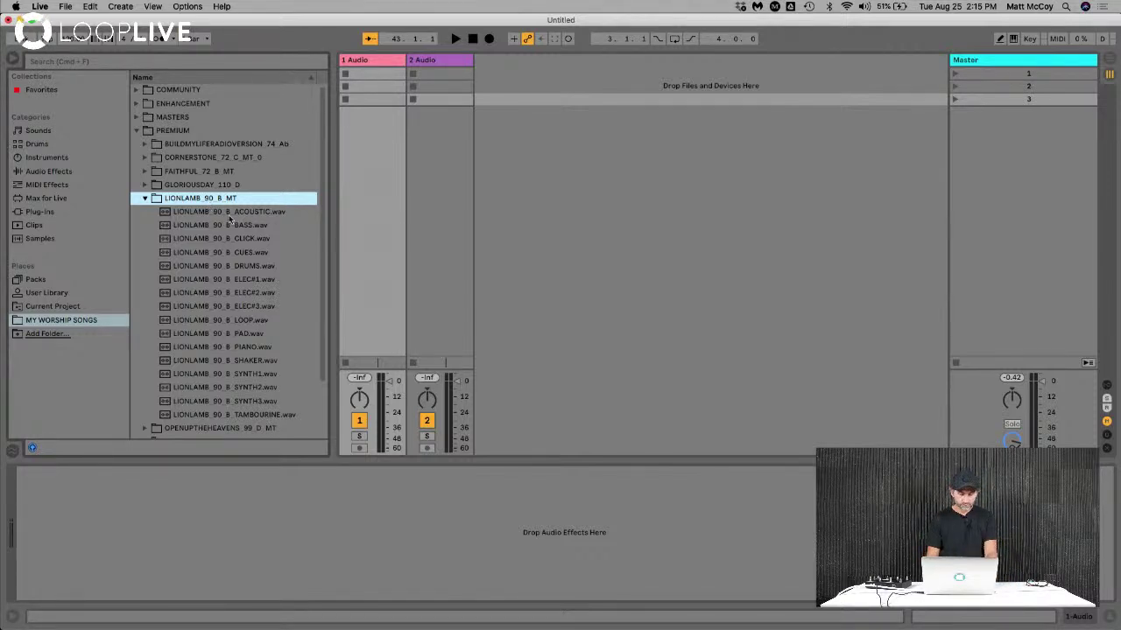
pyautogui.scroll(-2, 251, 222)
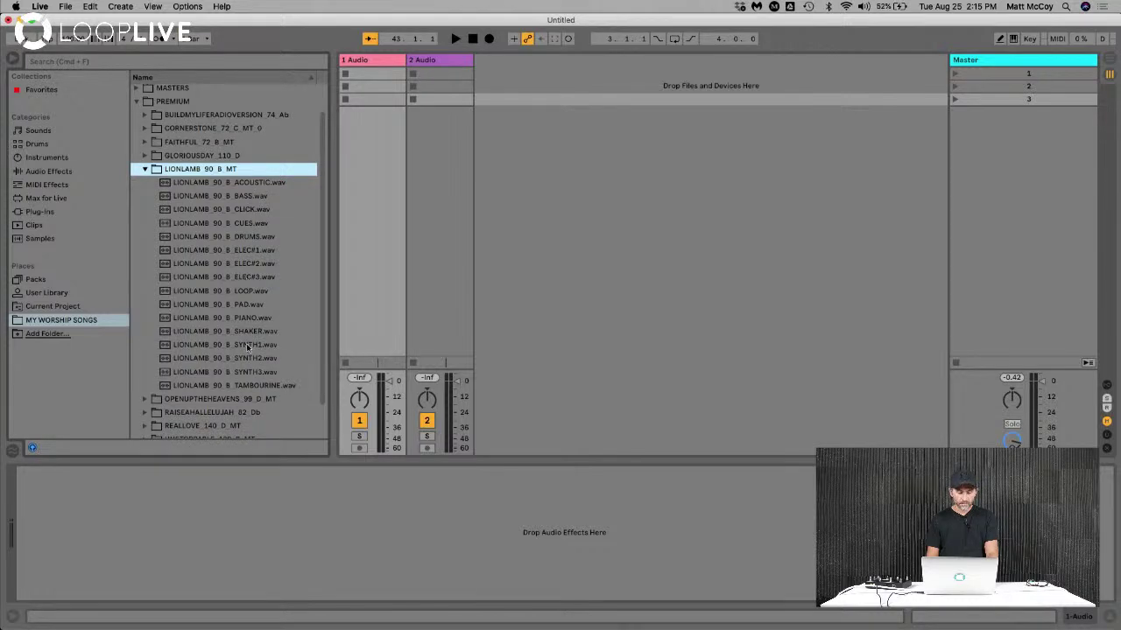
pyautogui.click(258, 224)
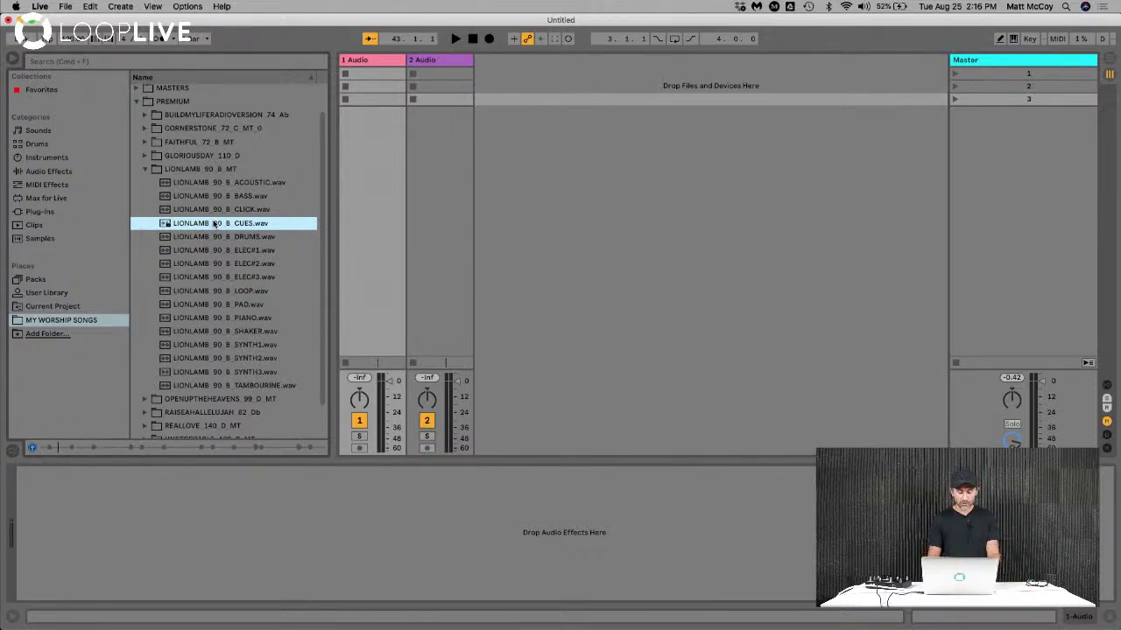
# Rename the first audio track CUES
pyautogui.click(375, 61)
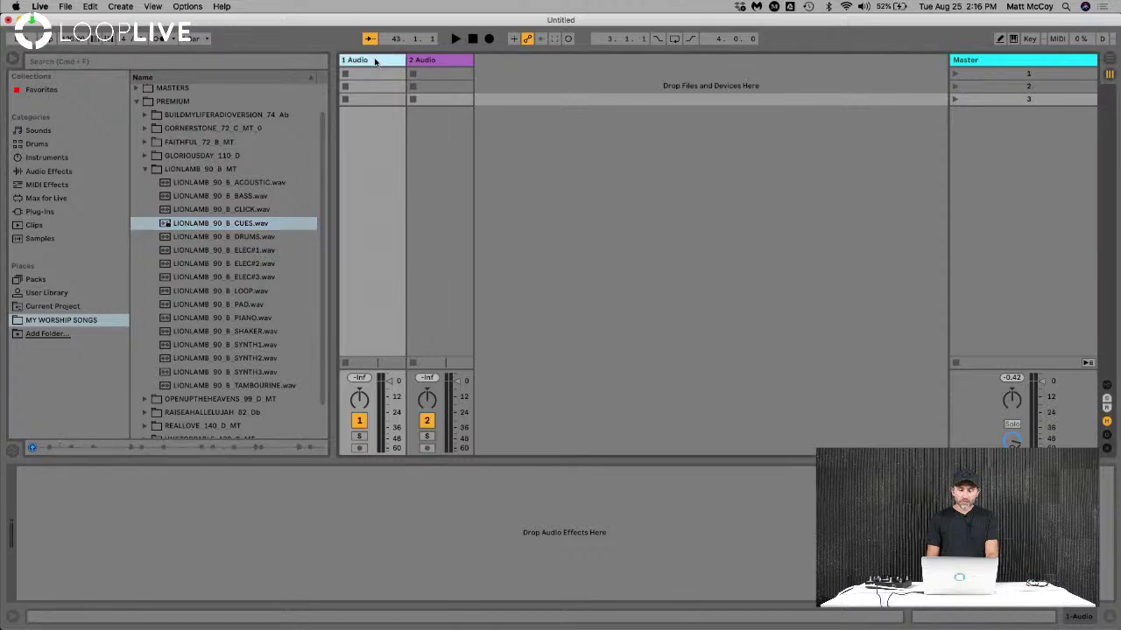
pyautogui.rightClick(366, 63)
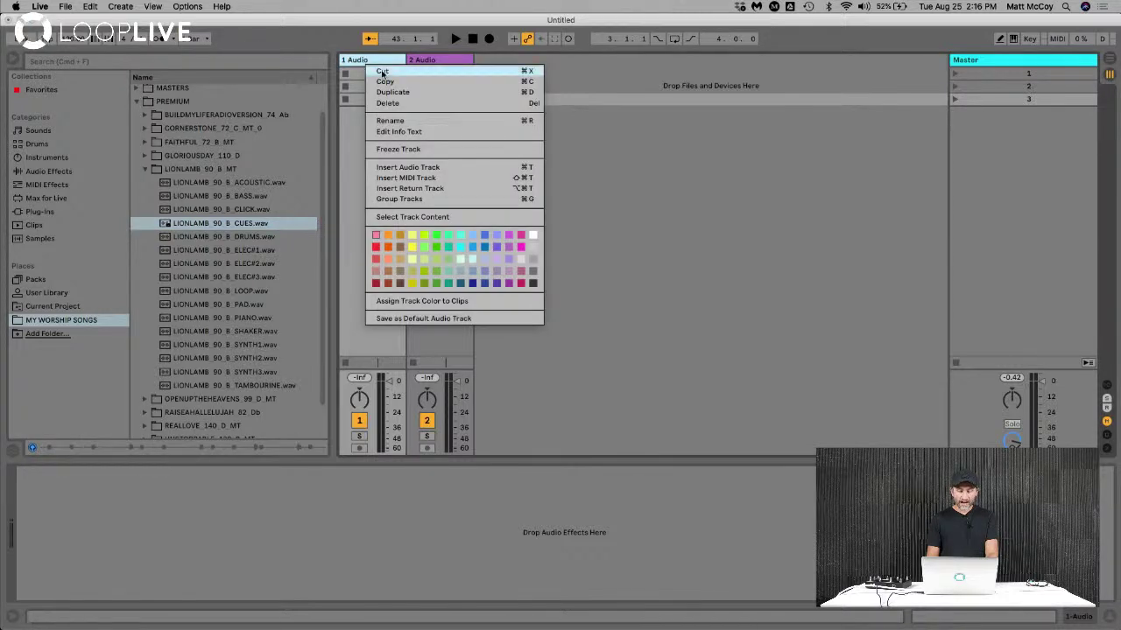
pyautogui.click(368, 63)
pyautogui.rightClick(368, 63)
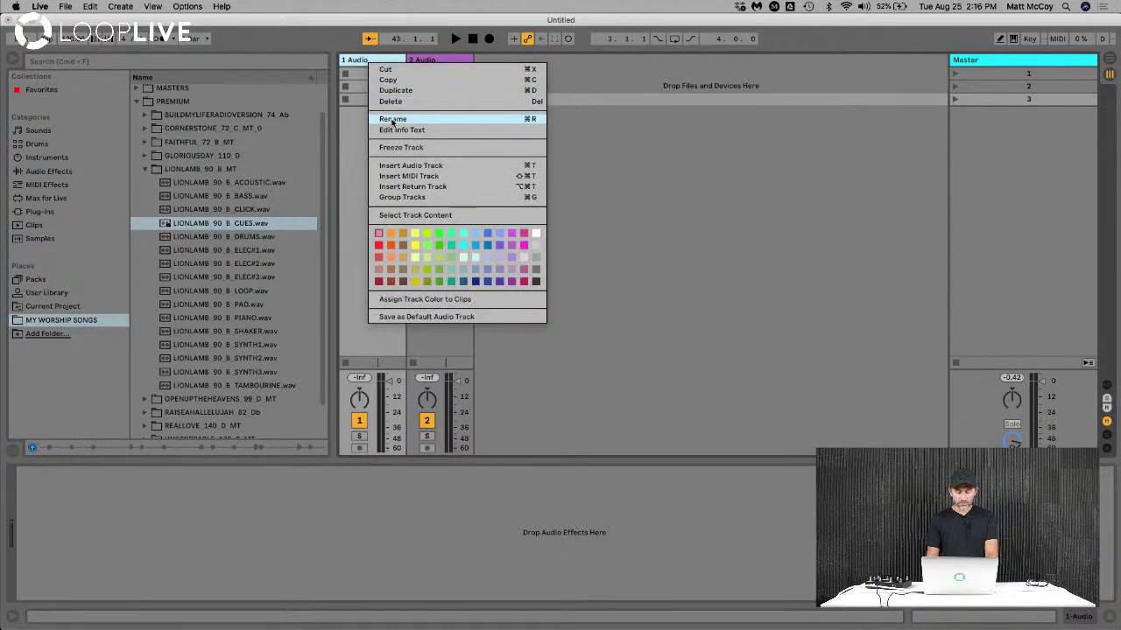
pyautogui.click(359, 65)
pyautogui.press('super+r')
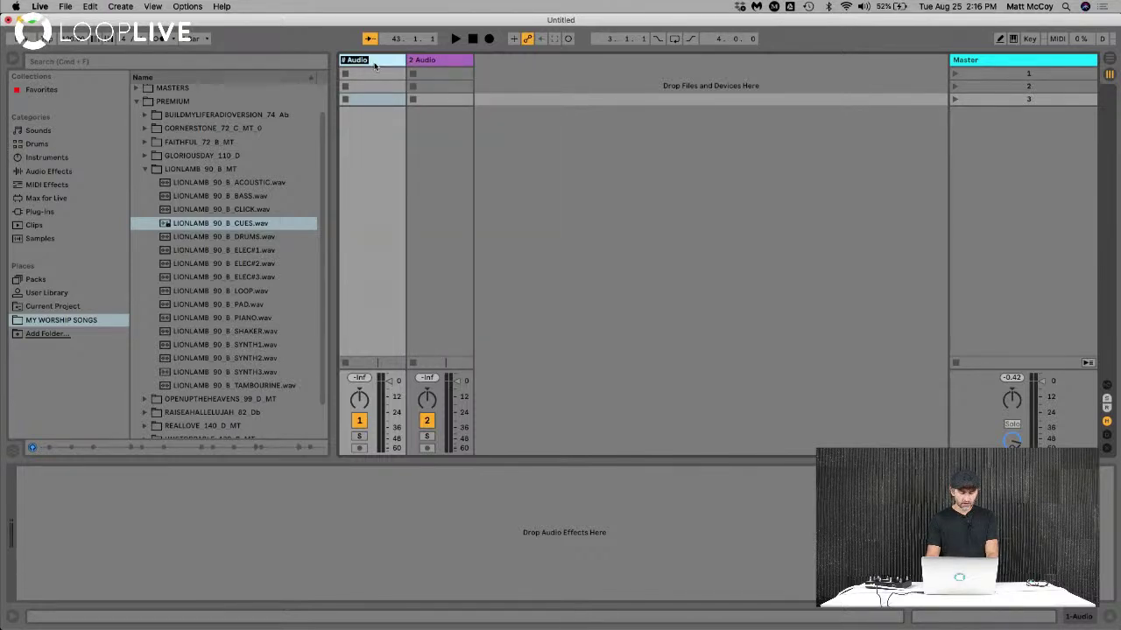
pyautogui.write('CUES')
pyautogui.press('Return')
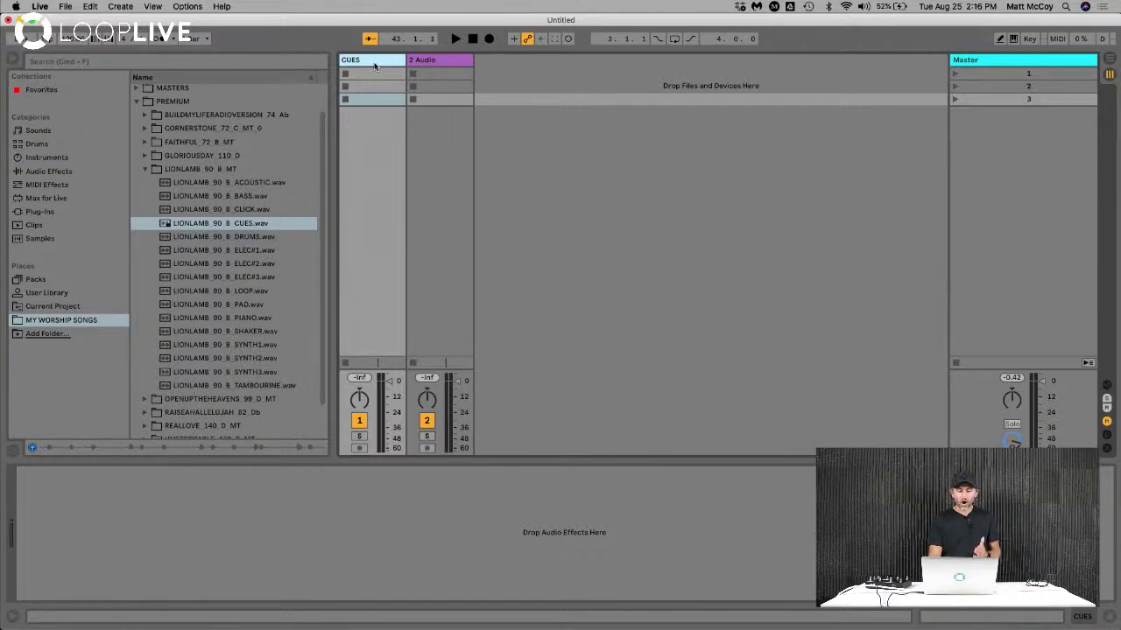
# Place LIONLAMB_90_B_CUES.wav in the first clip slot of the CUES track and rename the first scene LION AND THE LAMB
pyautogui.moveTo(208, 226); pyautogui.dragTo(356, 176)
pyautogui.moveTo(378, 100); pyautogui.dragTo(368, 77)
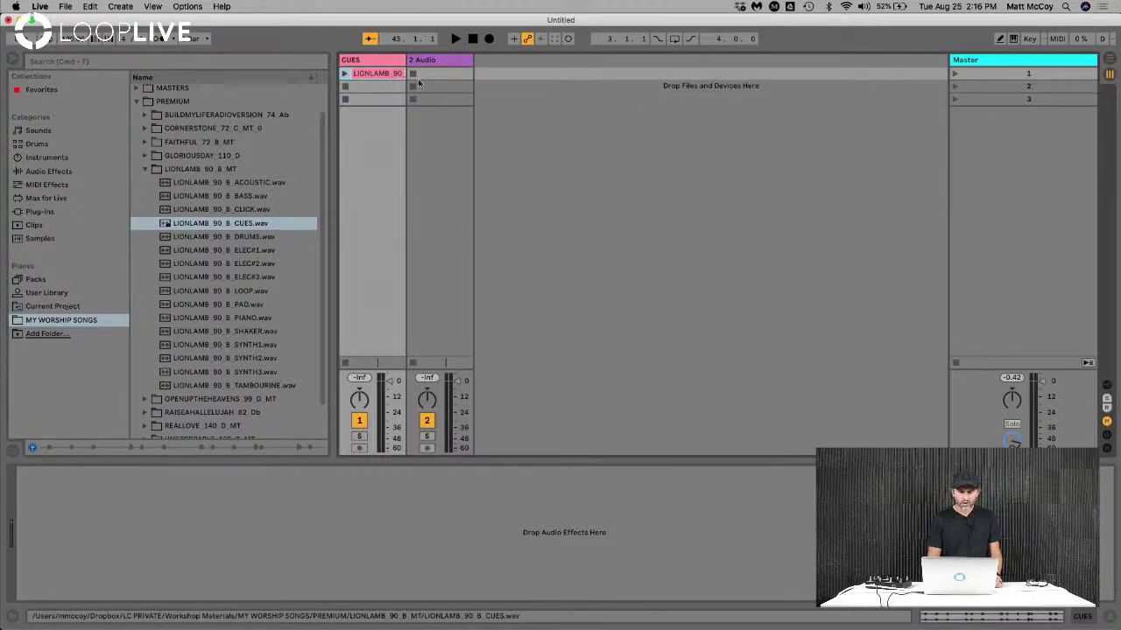
pyautogui.rightClick(1038, 79)
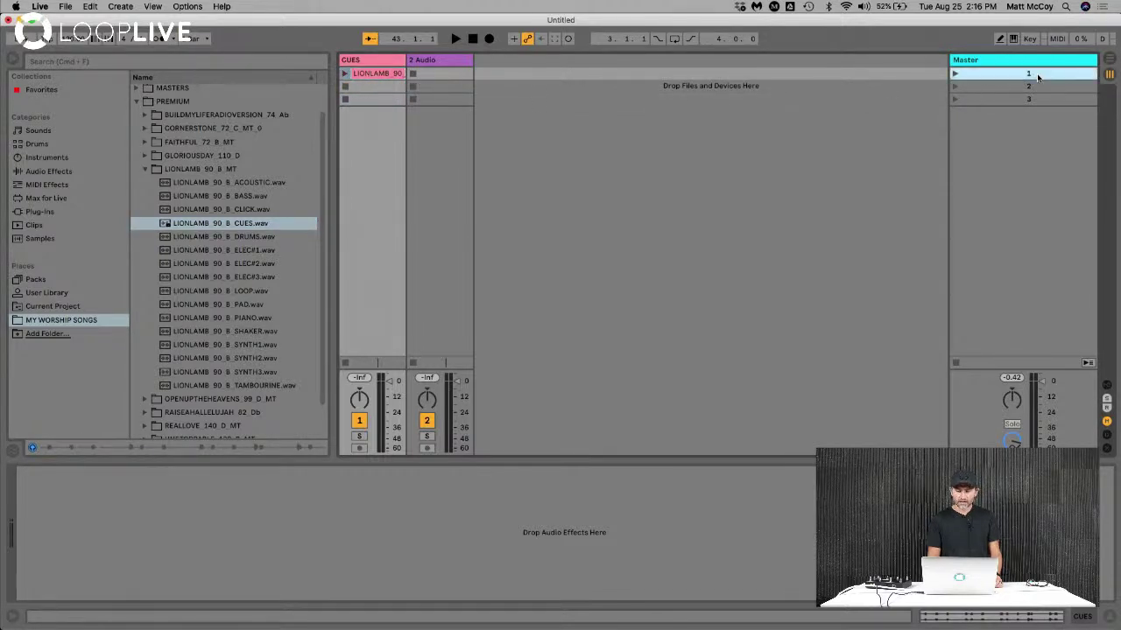
pyautogui.click(919, 132)
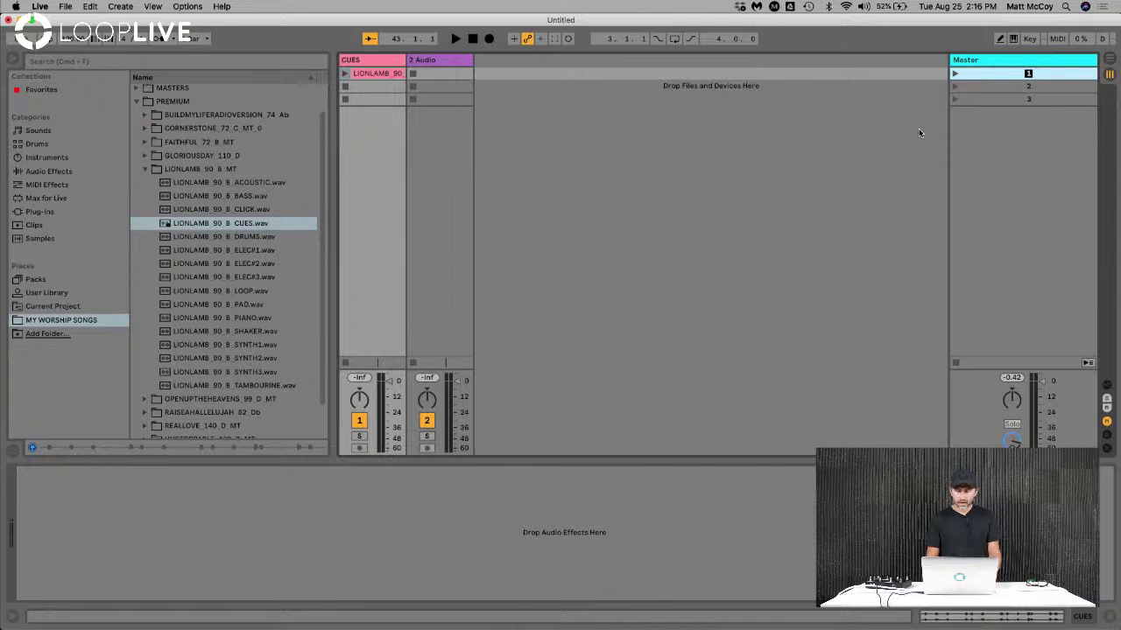
pyautogui.write('LION AND THE LAMB')
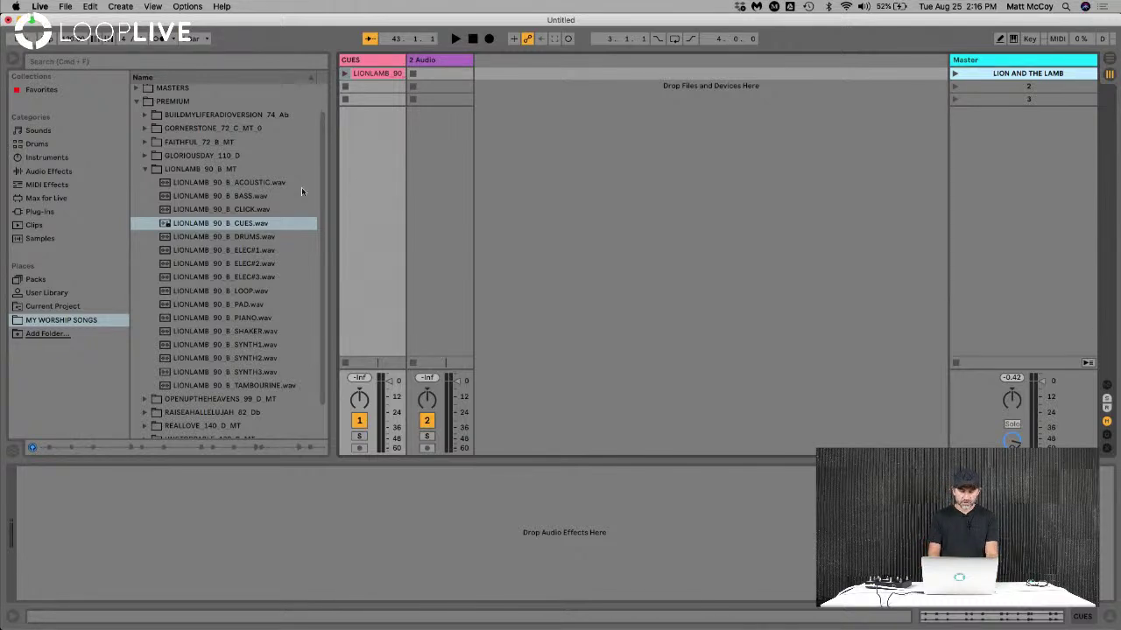
# Place the LIONLAMB ACOUSTIC, BASS, DRUMS and ELEC#1 files in the LION AND THE LAMB scene, each on its own track
pyautogui.moveTo(210, 186); pyautogui.dragTo(437, 77)
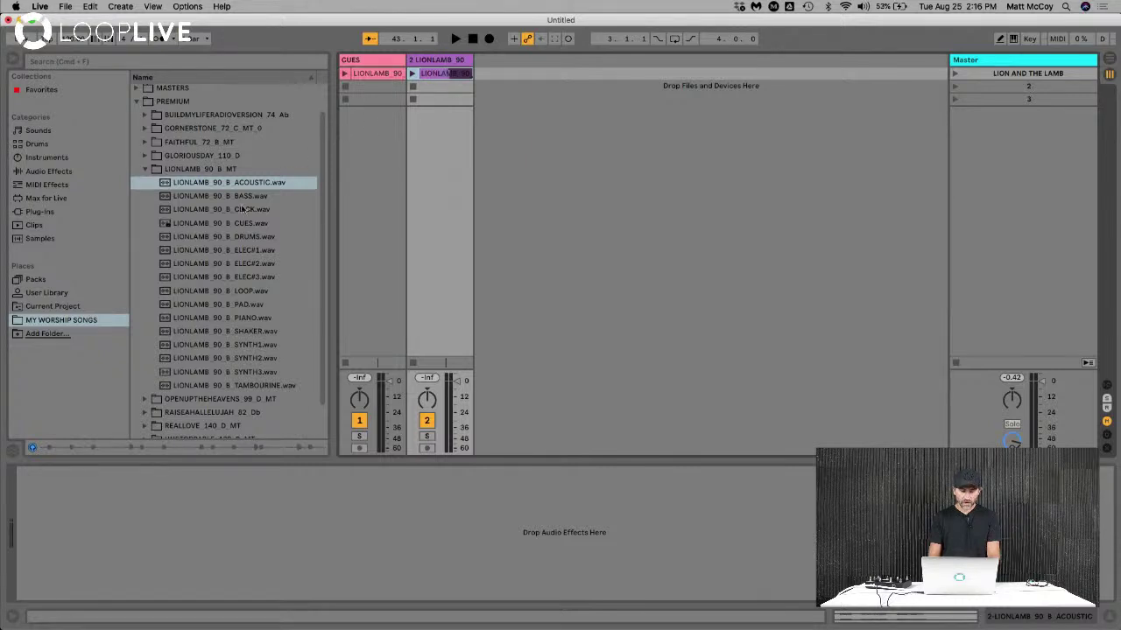
pyautogui.moveTo(242, 200); pyautogui.dragTo(497, 75)
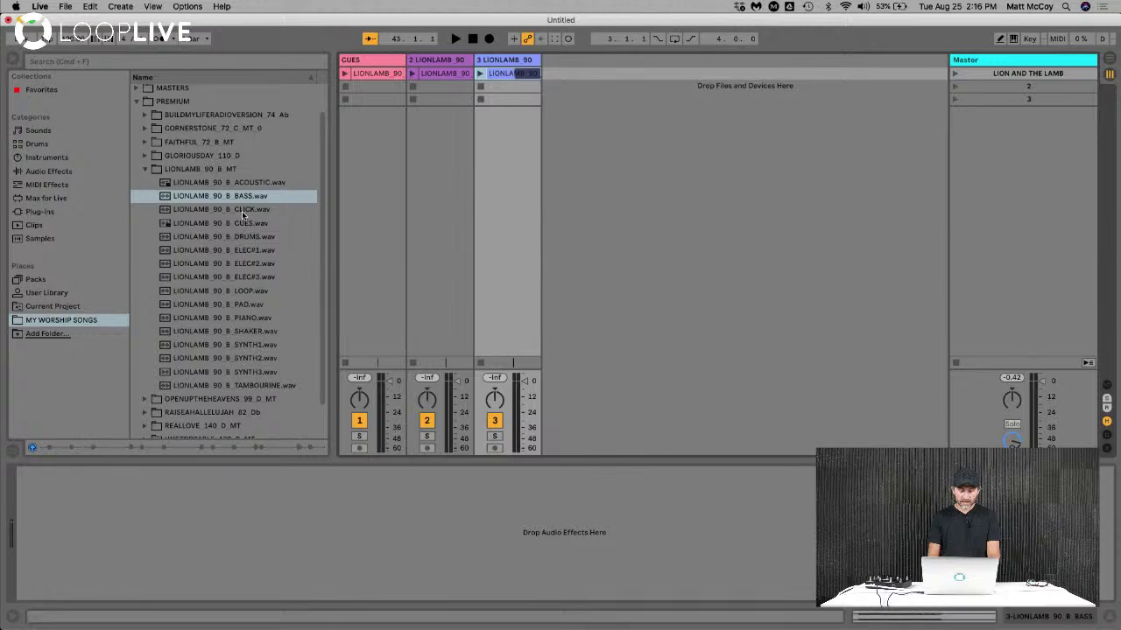
pyautogui.moveTo(241, 237); pyautogui.dragTo(569, 80)
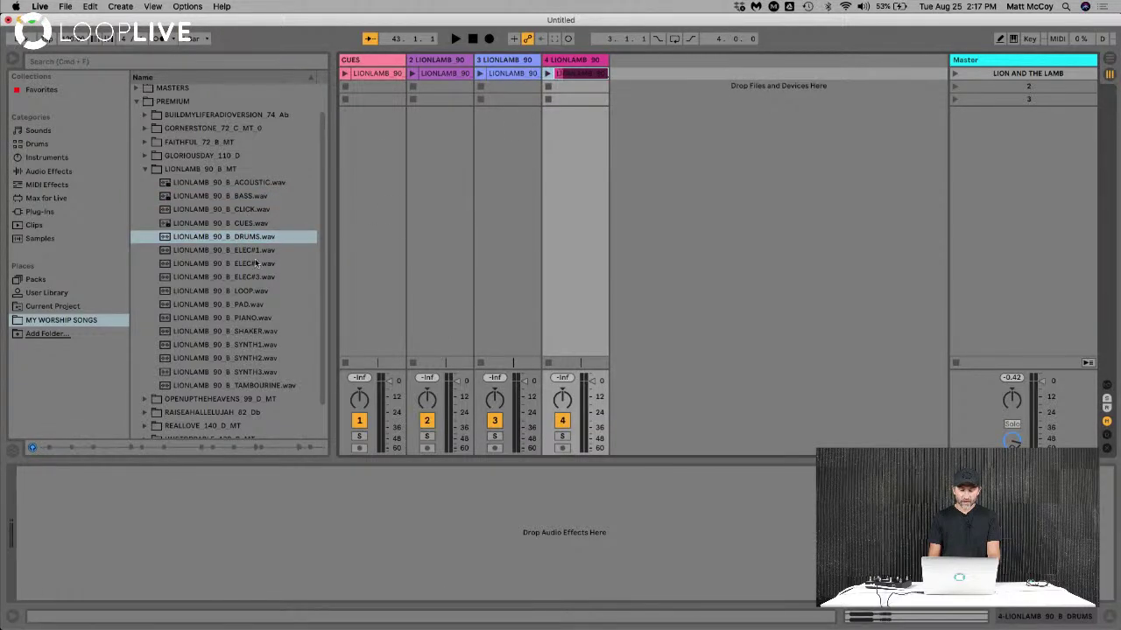
pyautogui.moveTo(224, 250); pyautogui.dragTo(625, 77)
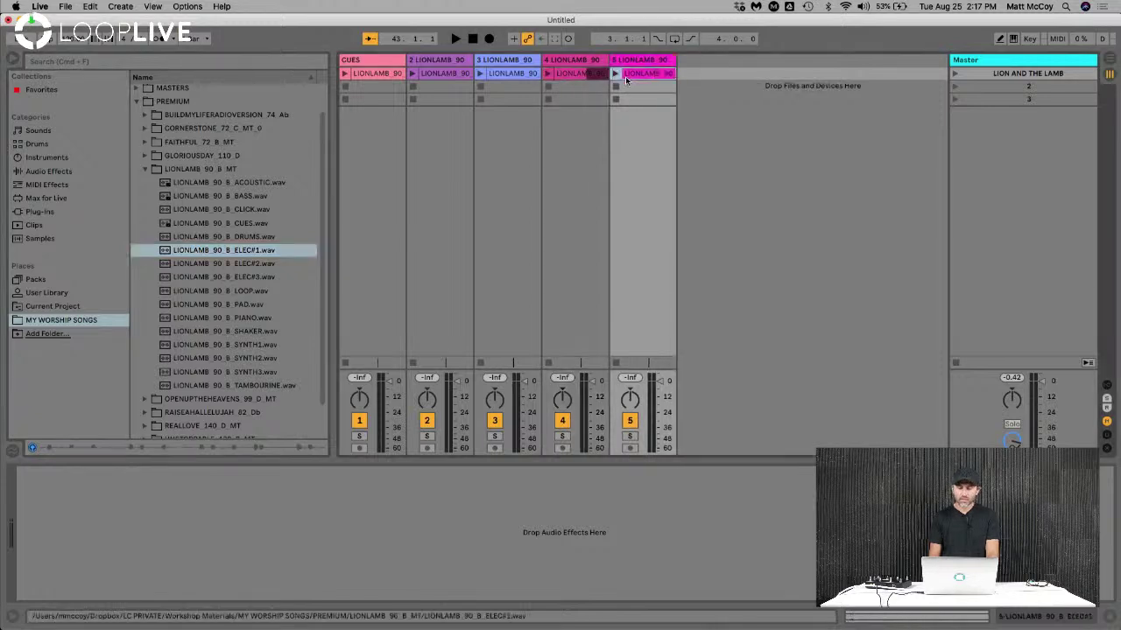
# Select the LIONLAMB stem files from ELEC#2 through TAMBOURINE in the LIONLAMB_90_B_MT folder
pyautogui.click(272, 263)
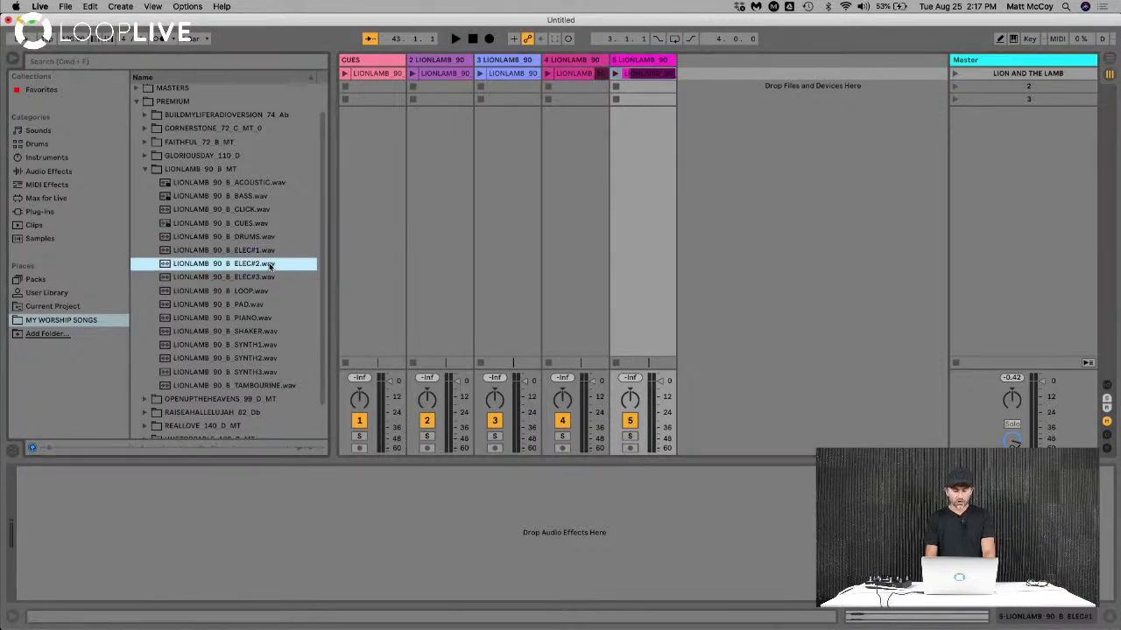
pyautogui.keyDown('shift'); pyautogui.click(235, 385); pyautogui.keyUp('shift')
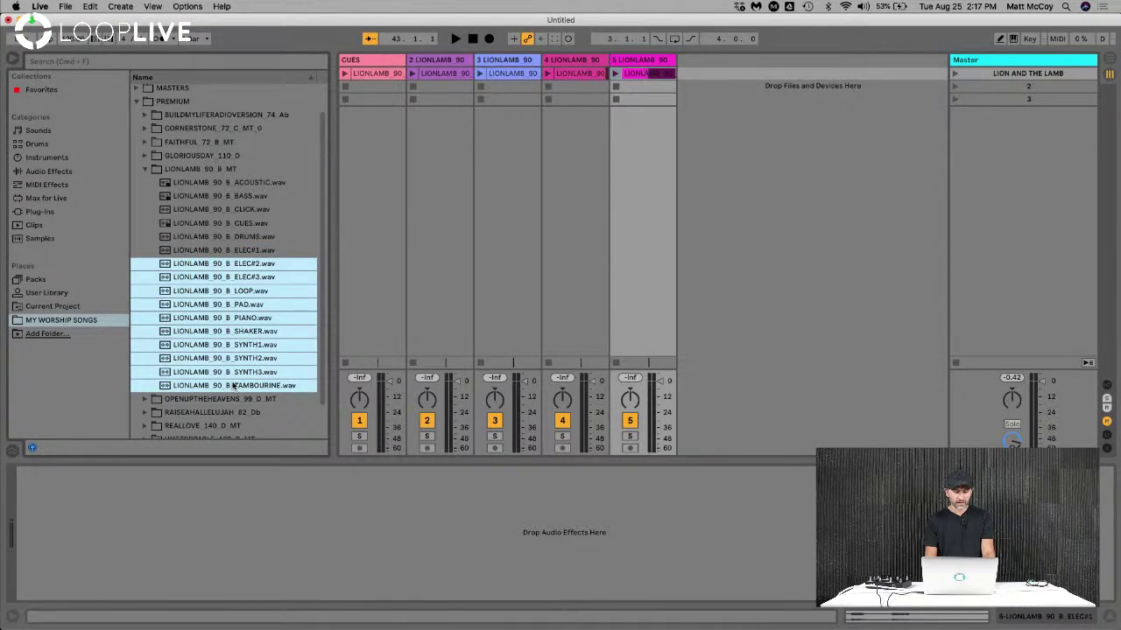
# Remove the PAD, LOOP and SHAKER files individually from the selection and add them back
pyautogui.keyDown('super'); pyautogui.click(215, 304); pyautogui.keyUp('super')
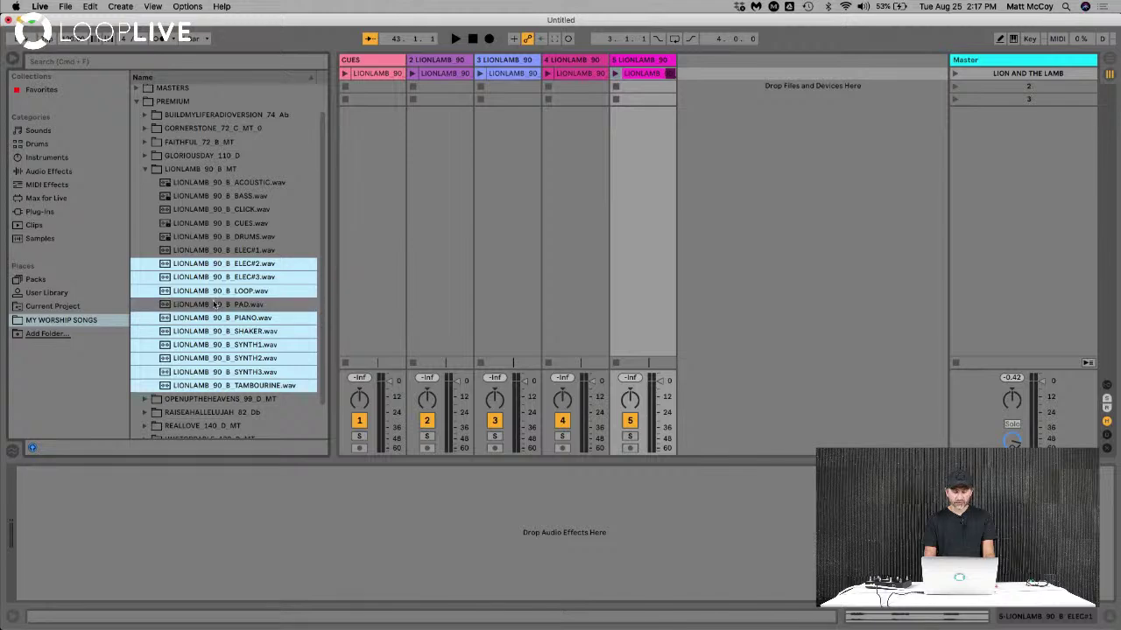
pyautogui.keyDown('super'); pyautogui.click(212, 291); pyautogui.keyUp('super')
pyautogui.keyDown('super'); pyautogui.click(210, 335); pyautogui.keyUp('super')
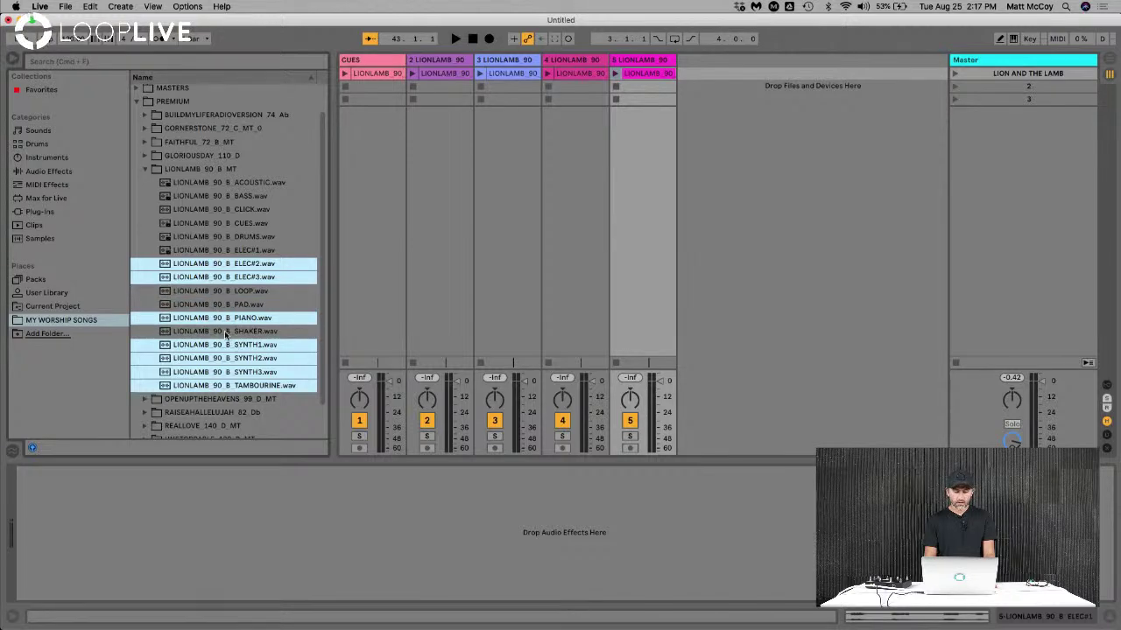
pyautogui.keyDown('super'); pyautogui.click(225, 334); pyautogui.keyUp('super')
pyautogui.keyDown('super'); pyautogui.click(217, 306); pyautogui.keyUp('super')
pyautogui.keyDown('super'); pyautogui.click(202, 293); pyautogui.keyUp('super')
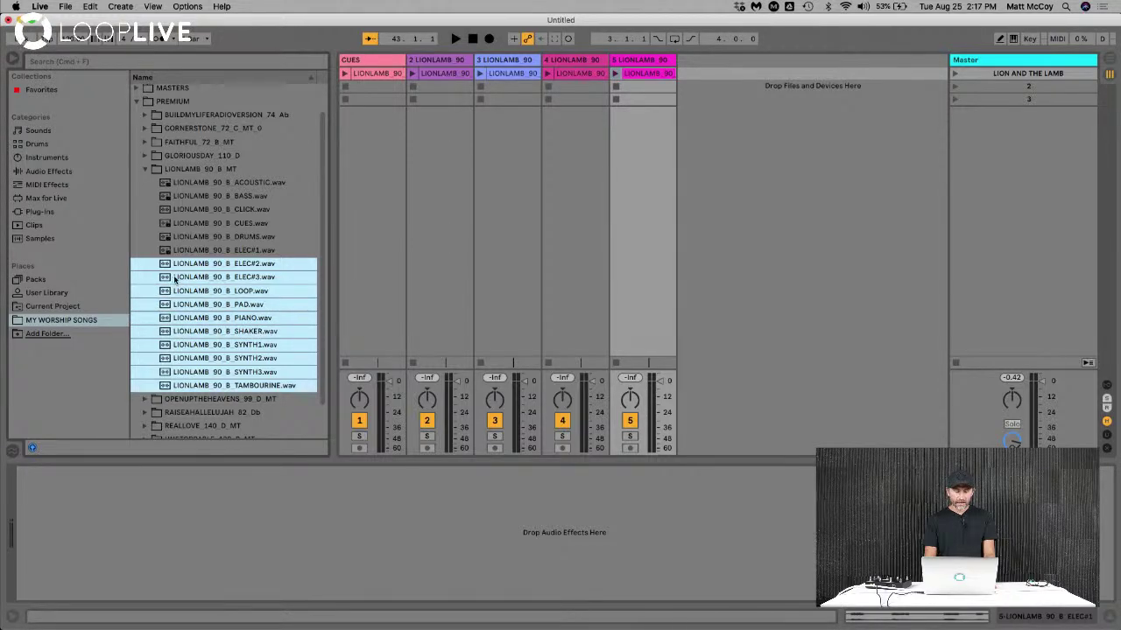
# Place the selected LIONLAMB files in the LION AND THE LAMB scene, each on its own new track after track 5
pyautogui.moveTo(175, 278); pyautogui.dragTo(698, 79)
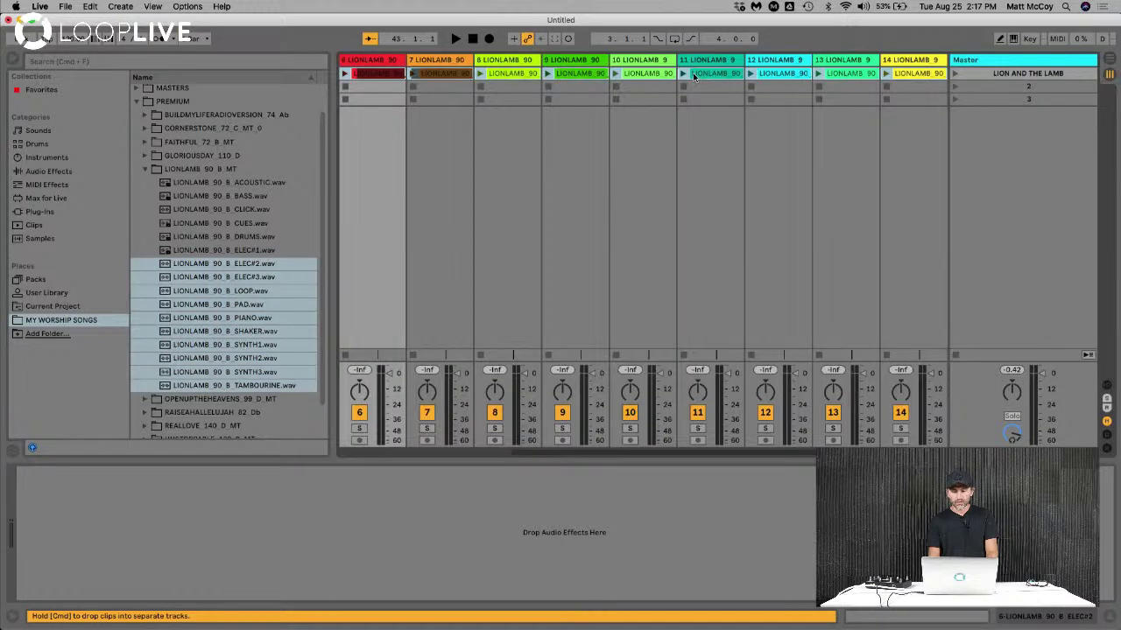
pyautogui.hscroll(-10, 516, 148)
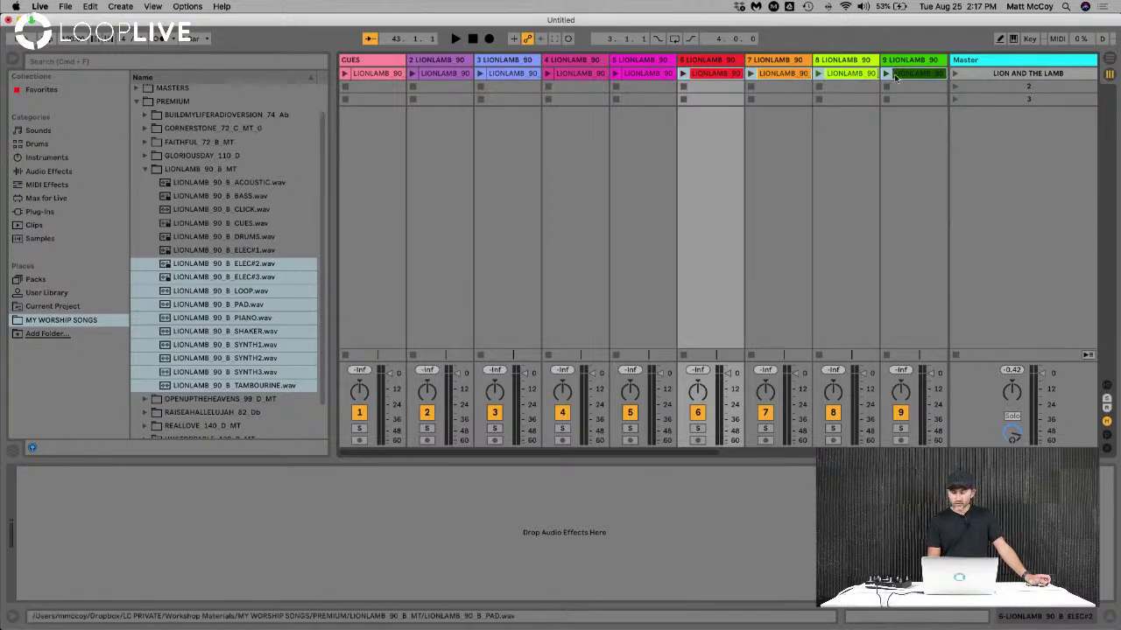
pyautogui.hscroll(4, 867, 76)
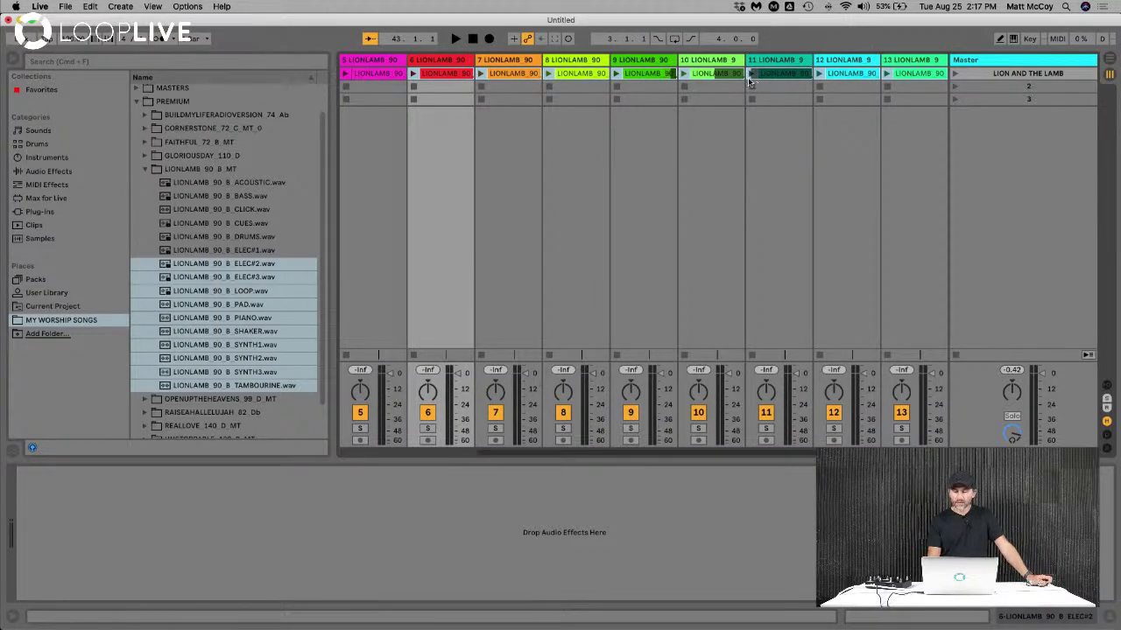
# Launch the LION AND THE LAMB scene to listen to all its stems together and check the track levels
pyautogui.click(1003, 75)
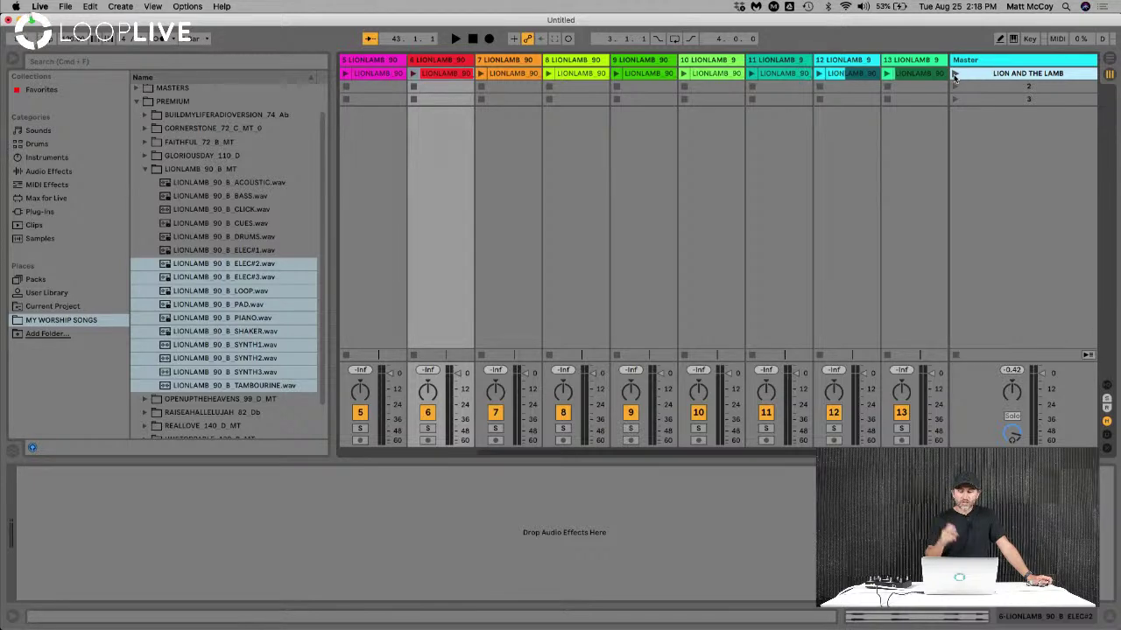
pyautogui.click(954, 74)
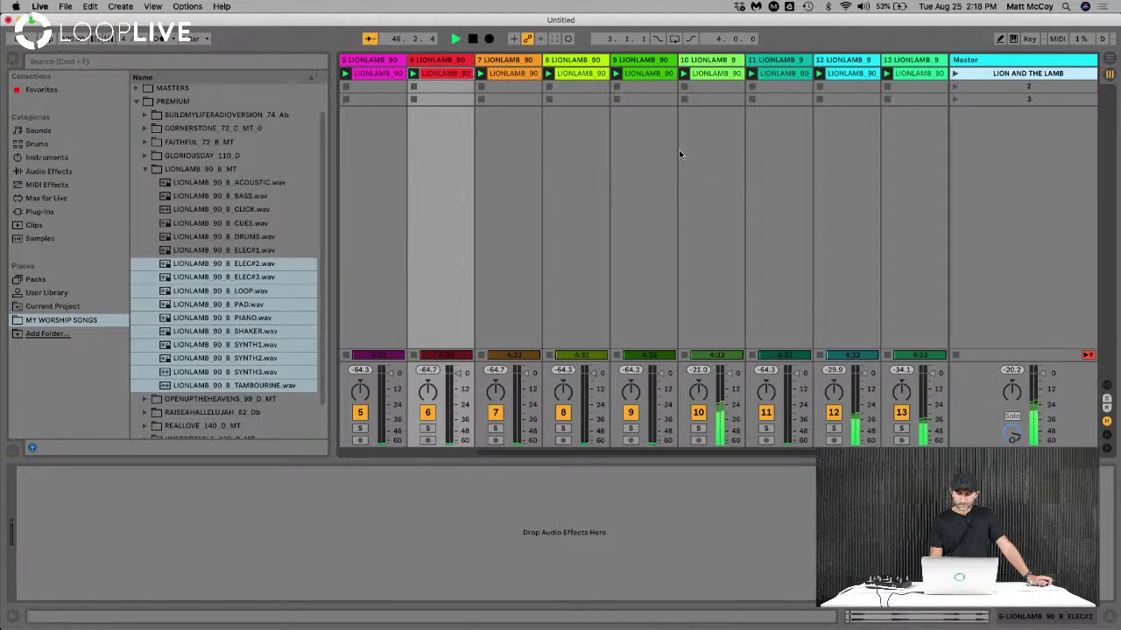
pyautogui.hscroll(-6, 554, 155)
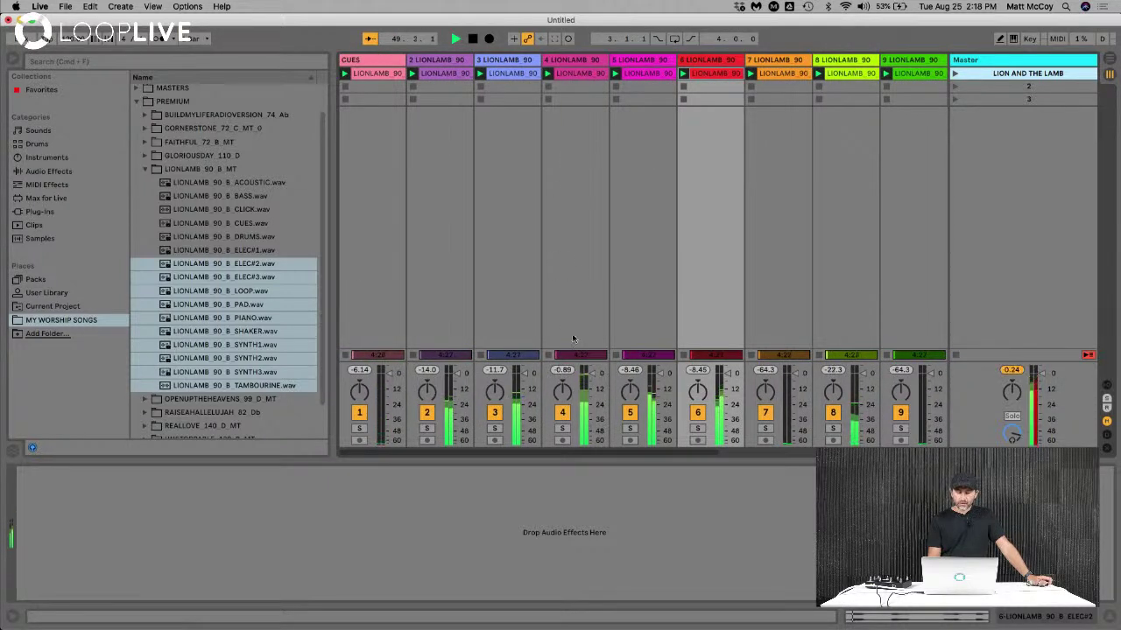
# Mute tracks 4, 3, 2, 5, 6 and 8 while the scene plays
pyautogui.click(562, 412)
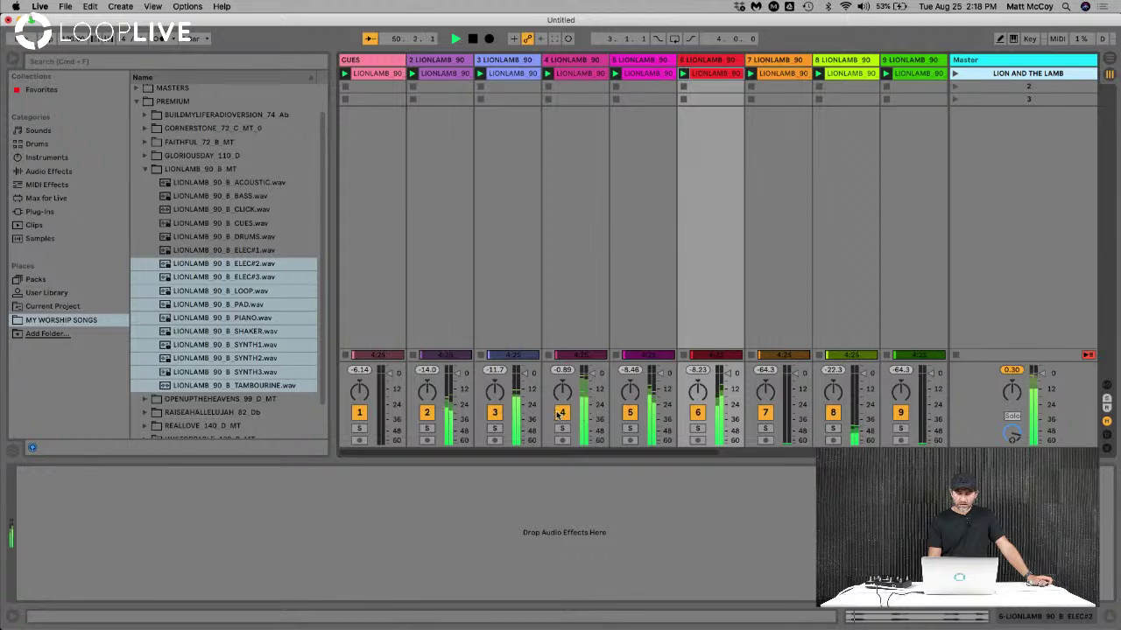
pyautogui.click(492, 412)
pyautogui.click(428, 413)
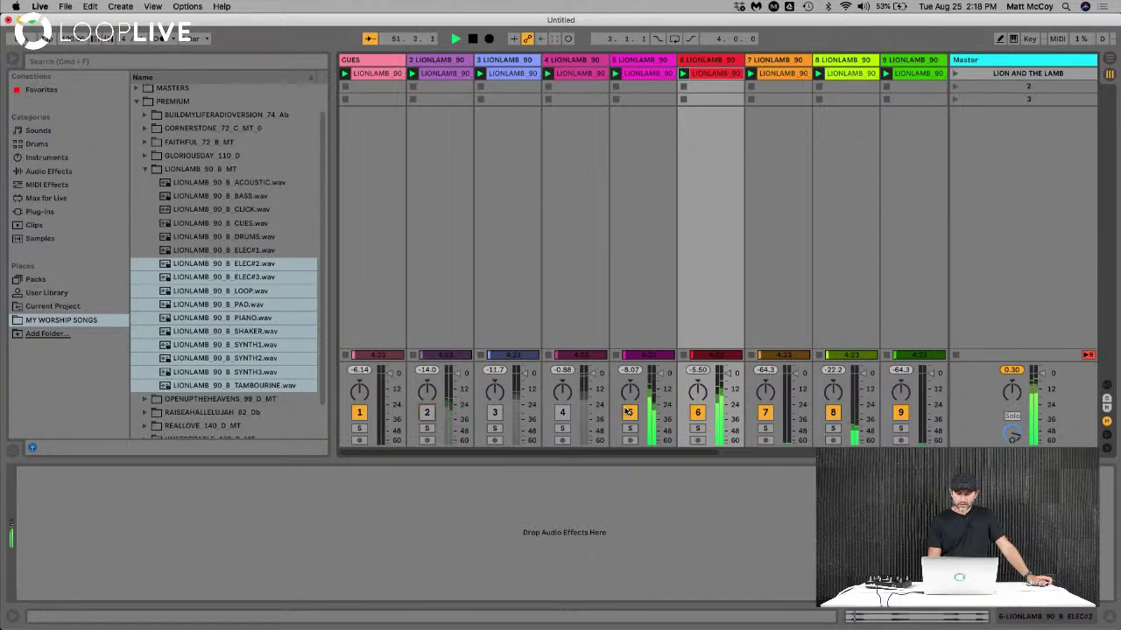
pyautogui.click(629, 413)
pyautogui.click(701, 413)
pyautogui.click(830, 412)
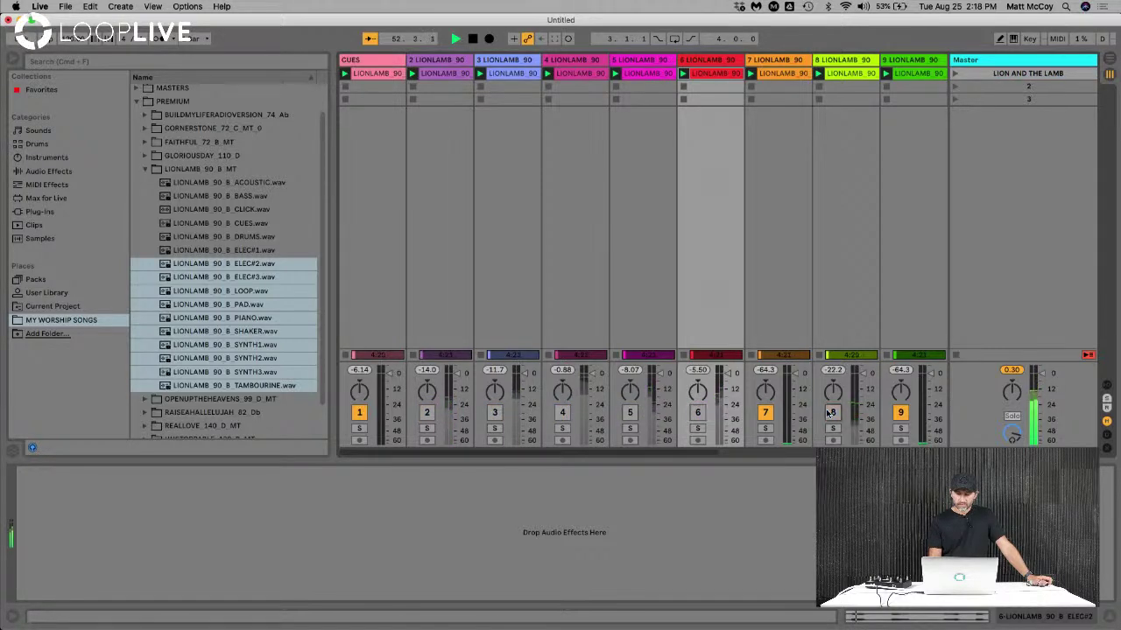
# Unmute tracks 8, 6, 5, 4 and 3 during playback, and mute tracks 4 and 3 again
pyautogui.click(831, 412)
pyautogui.click(698, 413)
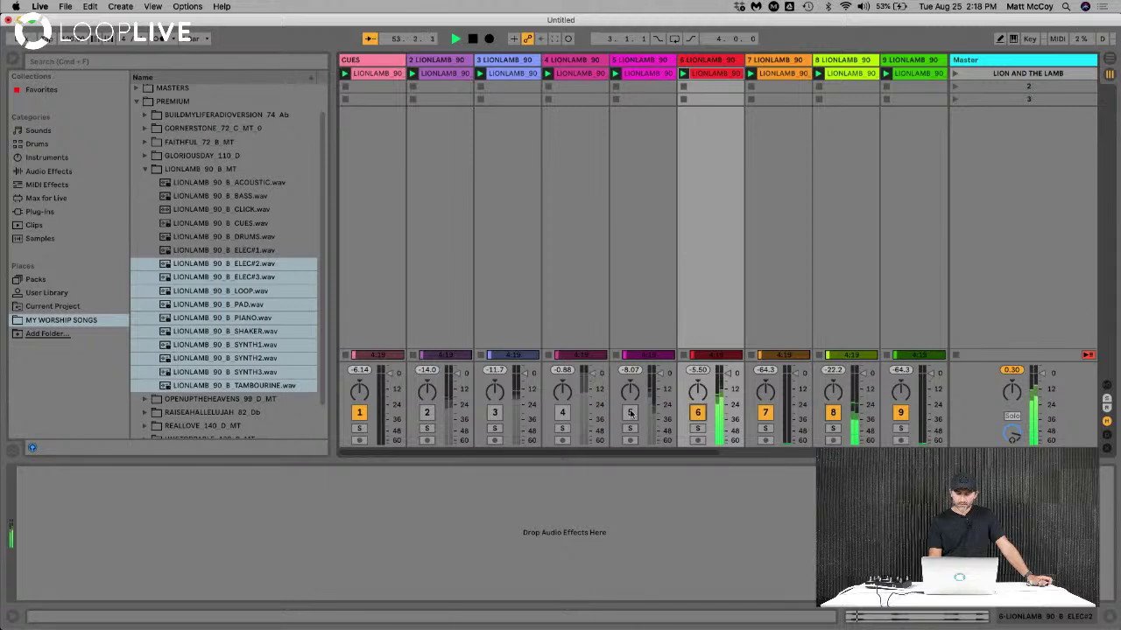
pyautogui.click(629, 413)
pyautogui.click(562, 413)
pyautogui.click(496, 412)
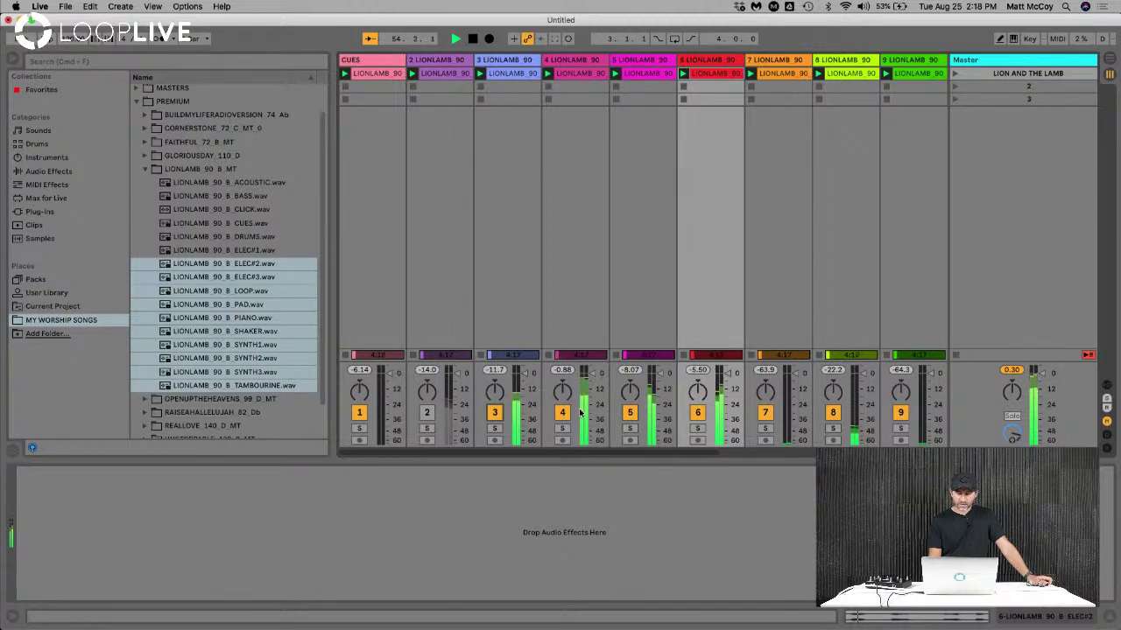
pyautogui.click(562, 413)
pyautogui.click(495, 412)
# Try lowering track 5's volume to -12.0 dB and solo the track briefly
pyautogui.moveTo(652, 373); pyautogui.dragTo(658, 392)
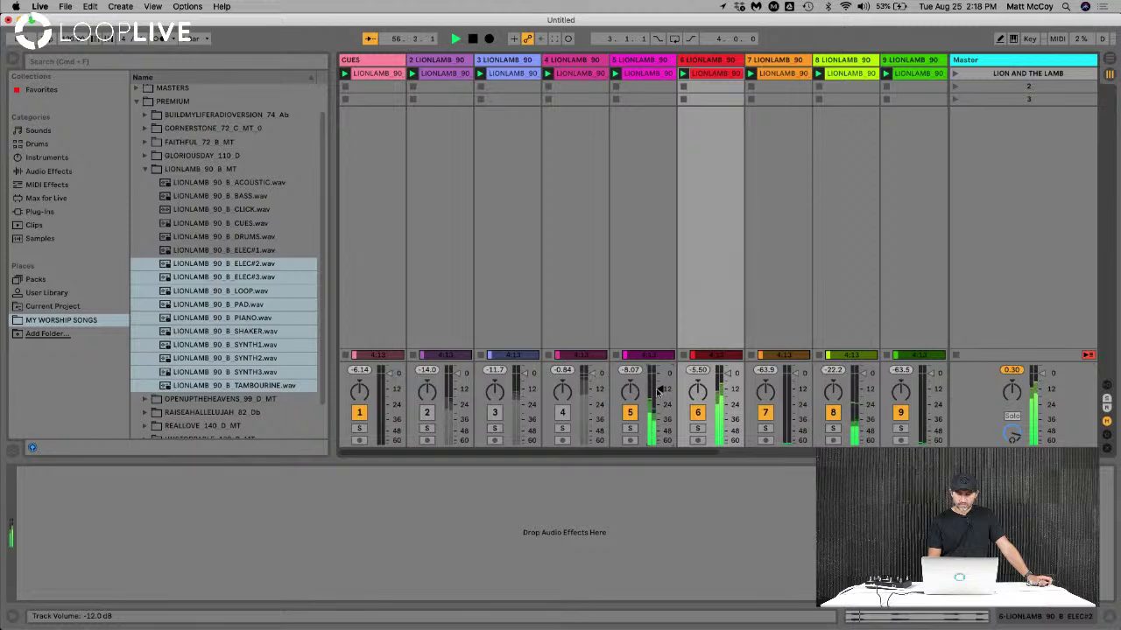
pyautogui.click(630, 428)
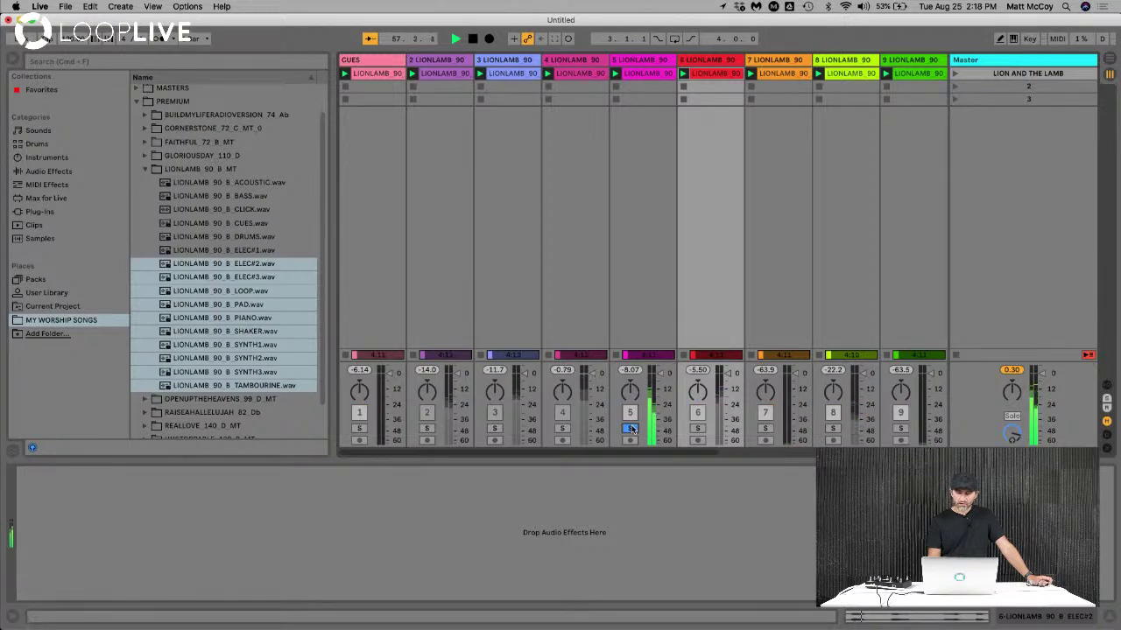
pyautogui.click(631, 428)
# Unmute tracks 4, 3 and 2 and select track 5
pyautogui.click(562, 412)
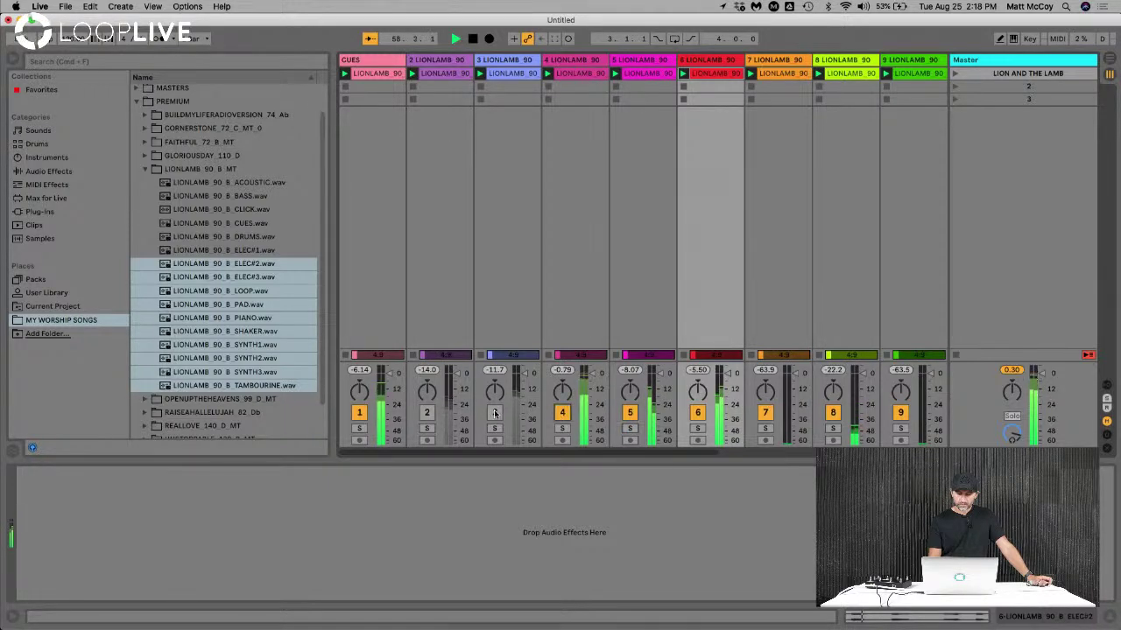
pyautogui.click(494, 413)
pyautogui.click(659, 212)
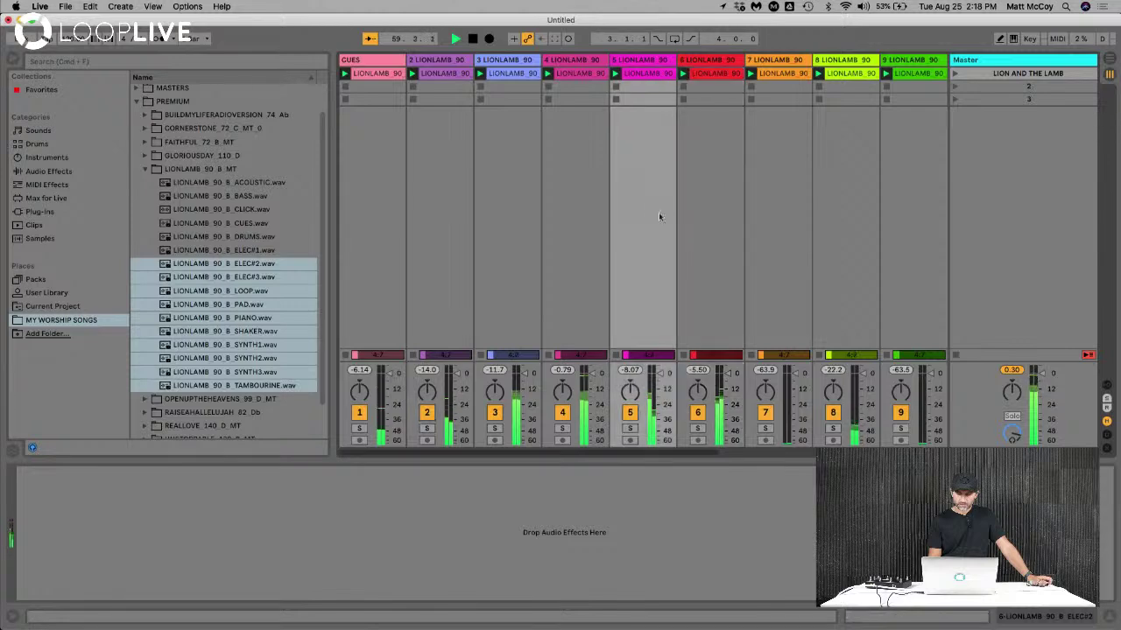
# Solo tracks 4, 10 and 13 one at a time to hear each stem alone, turning each solo off again
pyautogui.hscroll(5, 665, 237)
pyautogui.click(405, 429)
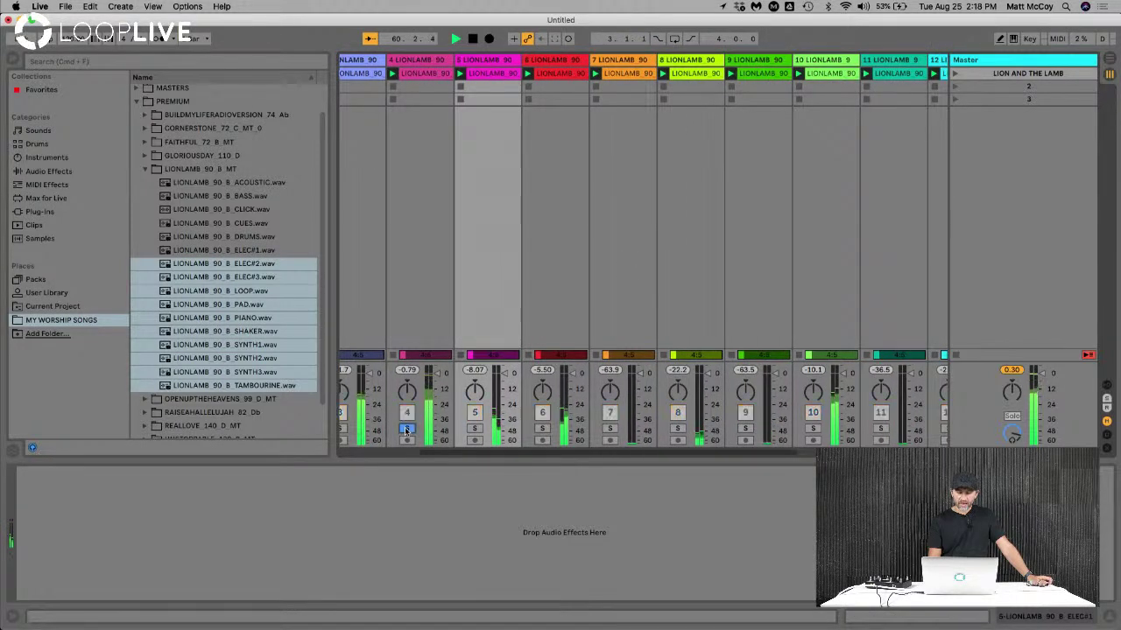
pyautogui.click(406, 429)
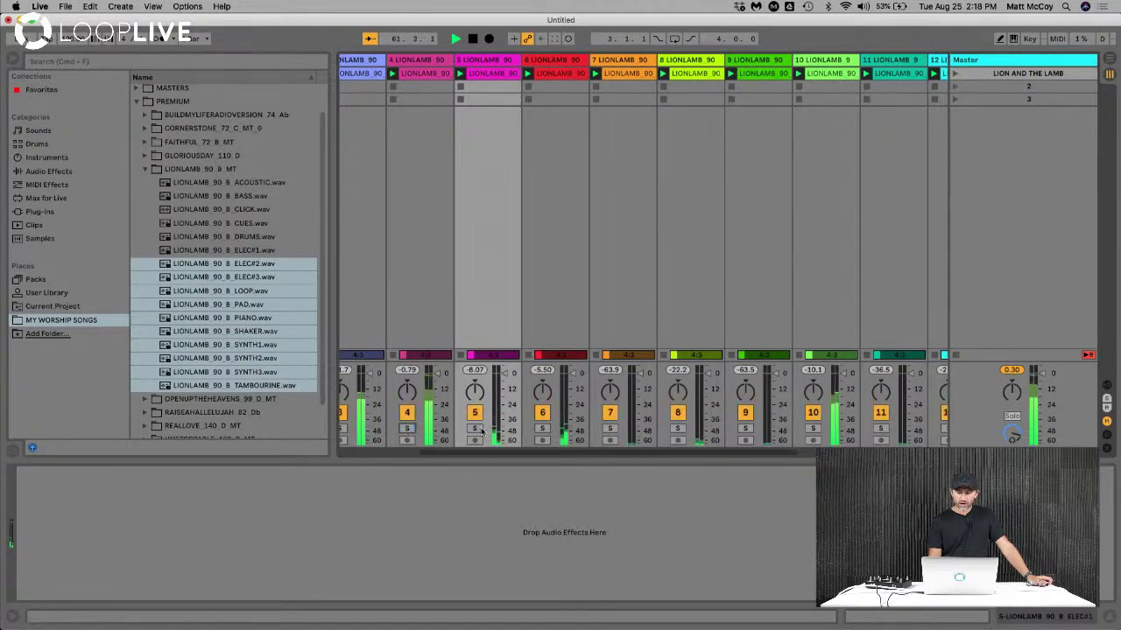
pyautogui.click(813, 428)
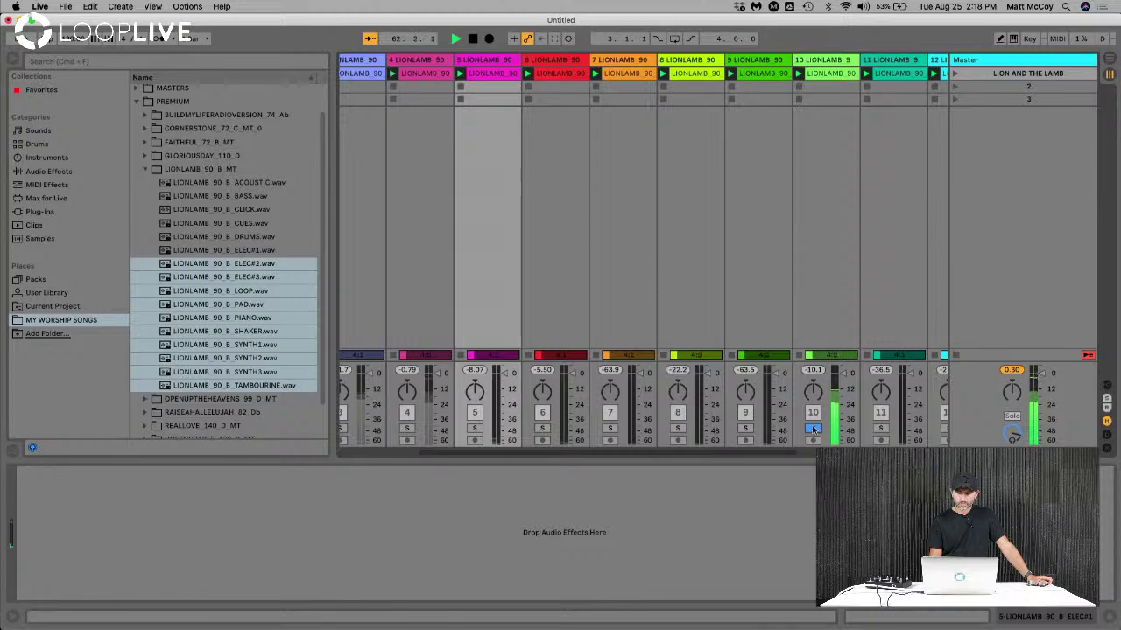
pyautogui.hscroll(5, 742, 423)
pyautogui.click(621, 428)
pyautogui.hscroll(3, 661, 429)
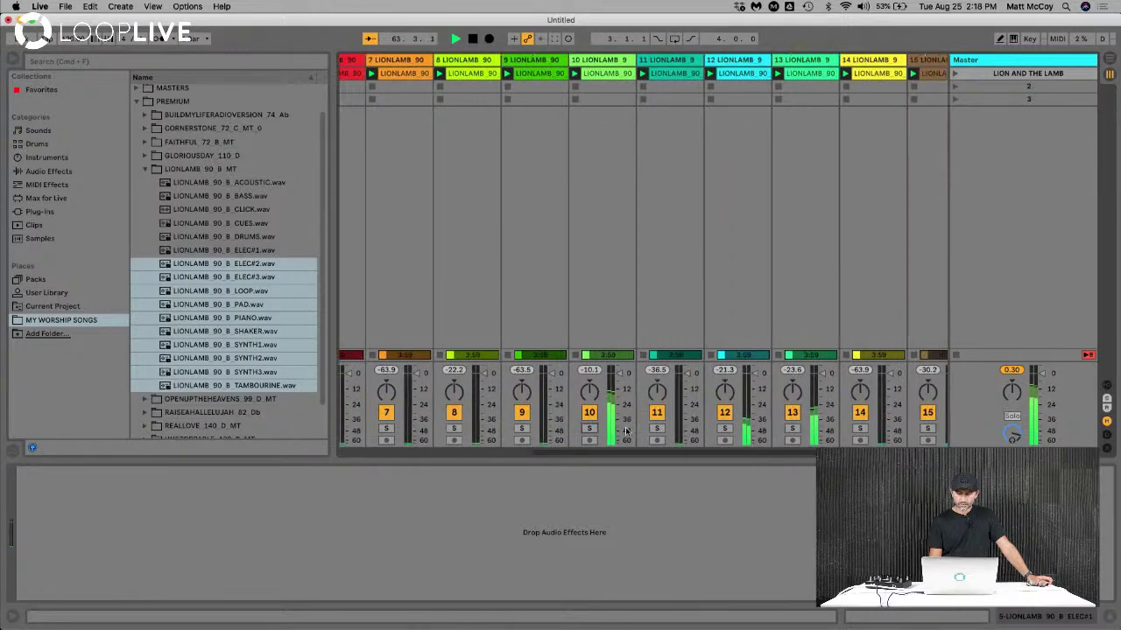
pyautogui.click(716, 429)
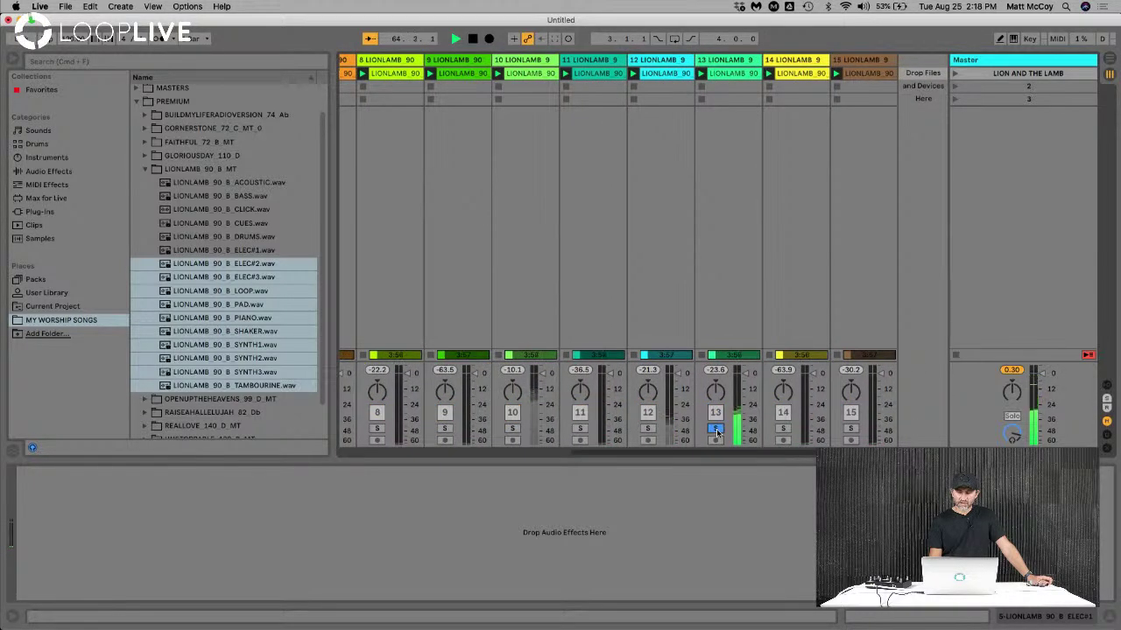
pyautogui.click(717, 429)
# Stop playback and rename the second scene OPEN UP THE HEAVENS
pyautogui.hscroll(-10, 676, 306)
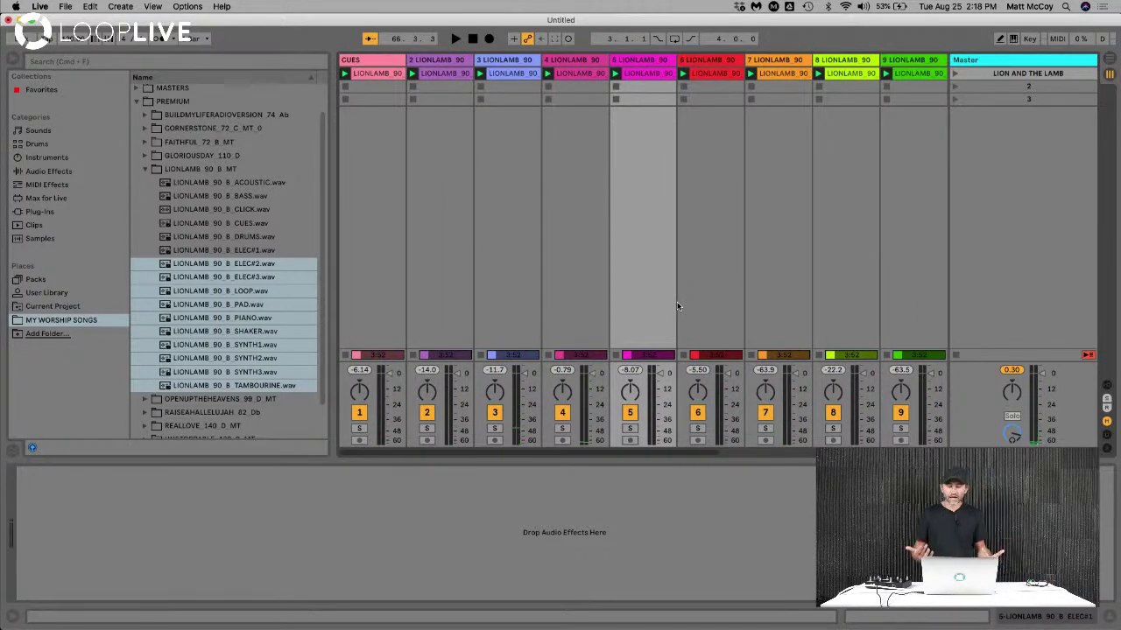
pyautogui.click(1026, 88)
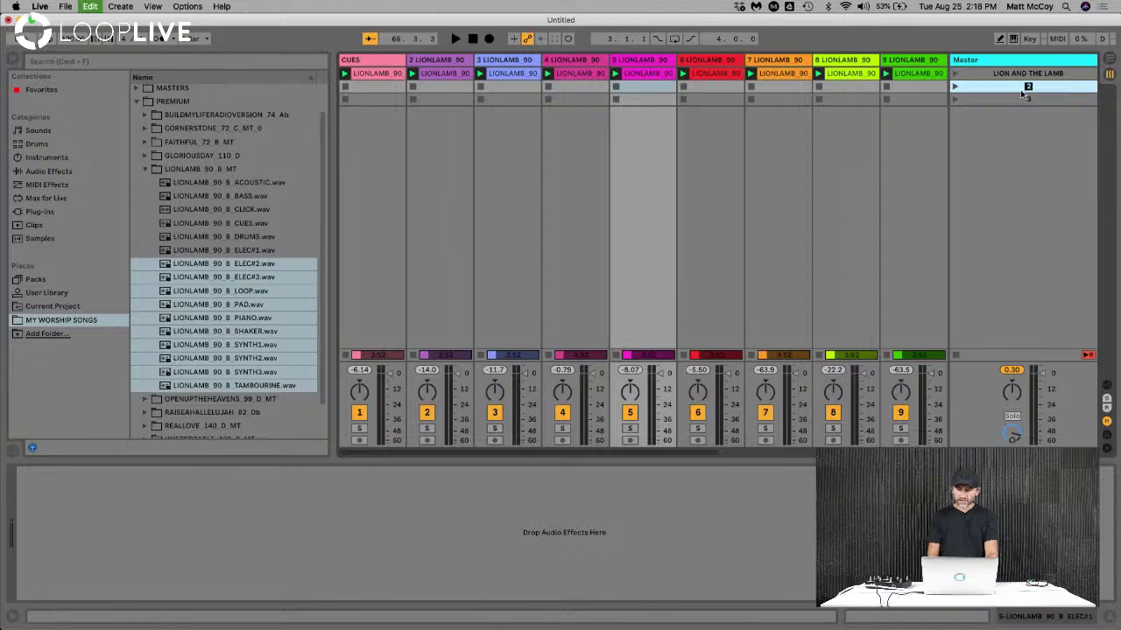
pyautogui.write('OPEN UP THE HEAVENS')
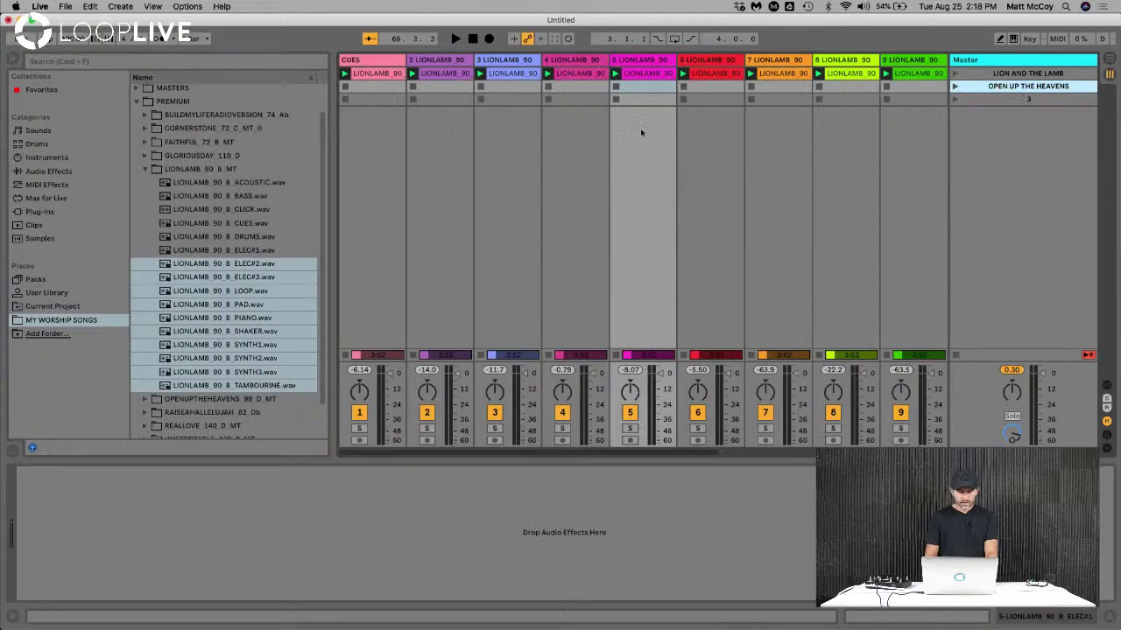
# Expand the OPENUPTHEHEAVENS_99_D_MT folder and place OPENUPTHEHEAVENS_99_D_CUES.wav on the CUES track in the OPEN UP THE HEAVENS scene
pyautogui.click(148, 170)
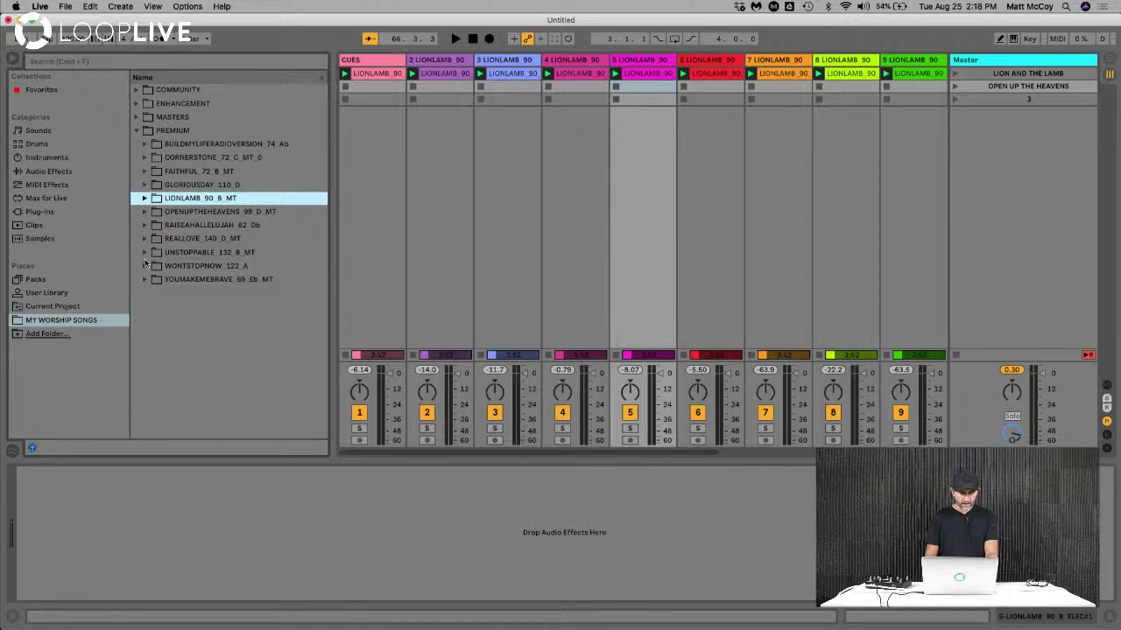
pyautogui.click(145, 212)
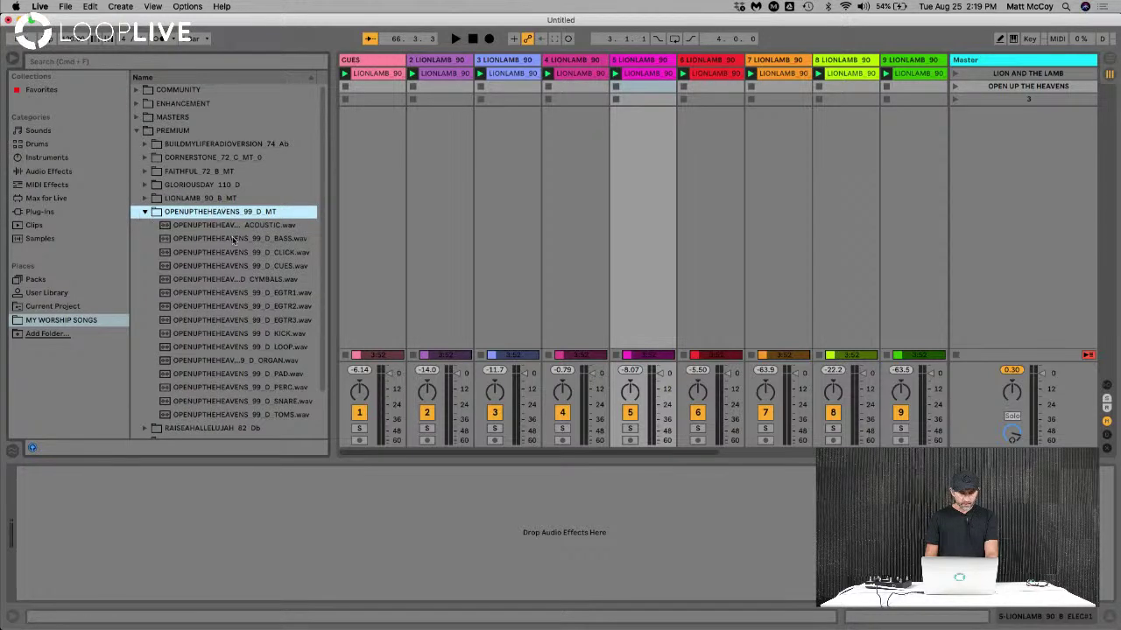
pyautogui.moveTo(329, 271); pyautogui.dragTo(434, 266)
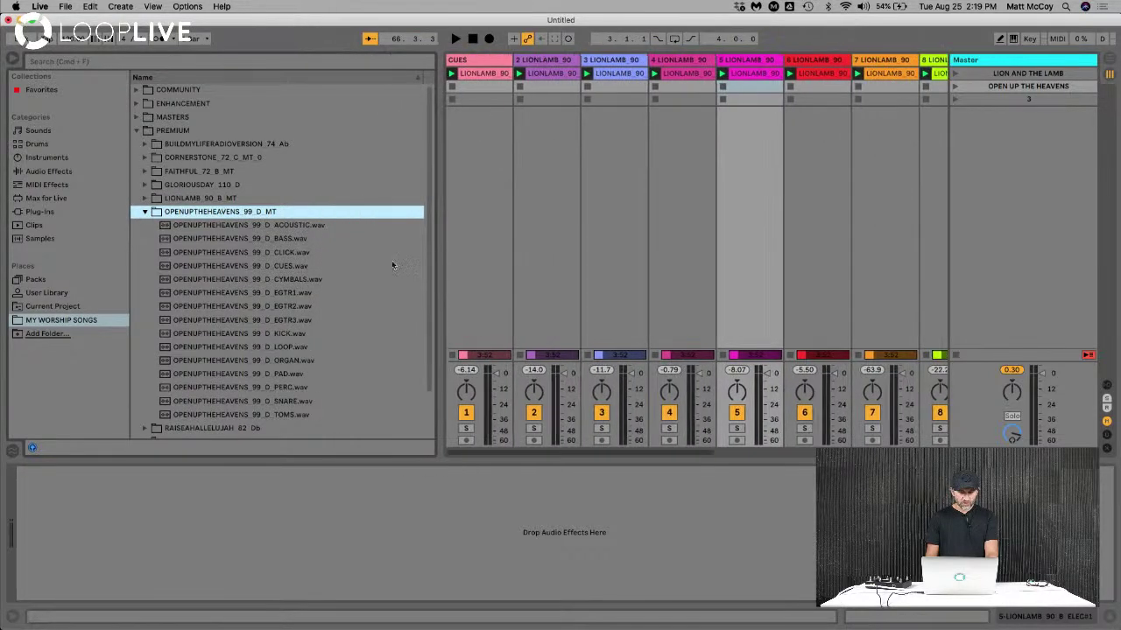
pyautogui.moveTo(287, 267); pyautogui.dragTo(470, 91)
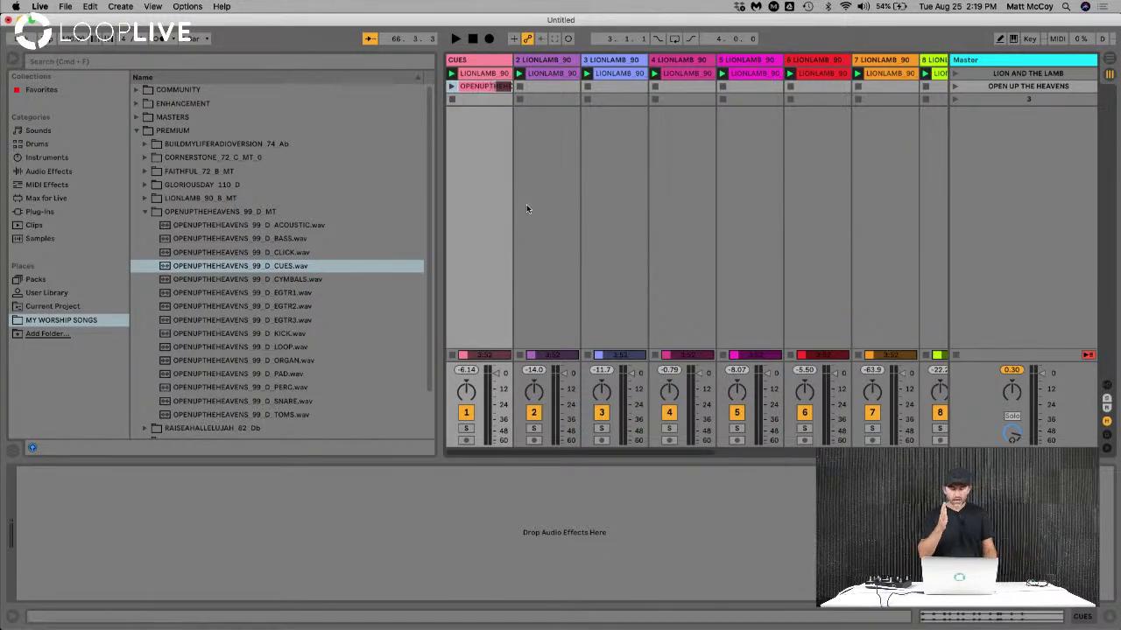
# Place every OPENUPTHEHEAVENS_99_D stem except CLICK and CUES side by side in the OPEN UP THE HEAVENS scene, starting on track 2
pyautogui.click(312, 226)
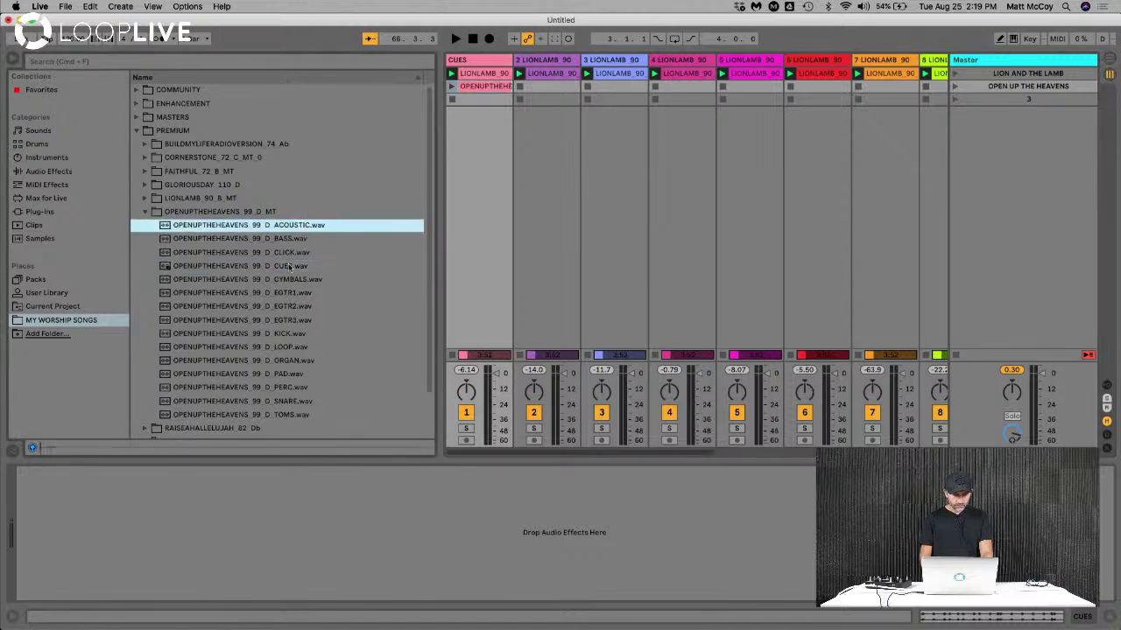
pyautogui.keyDown('shift'); pyautogui.click(272, 415); pyautogui.keyUp('shift')
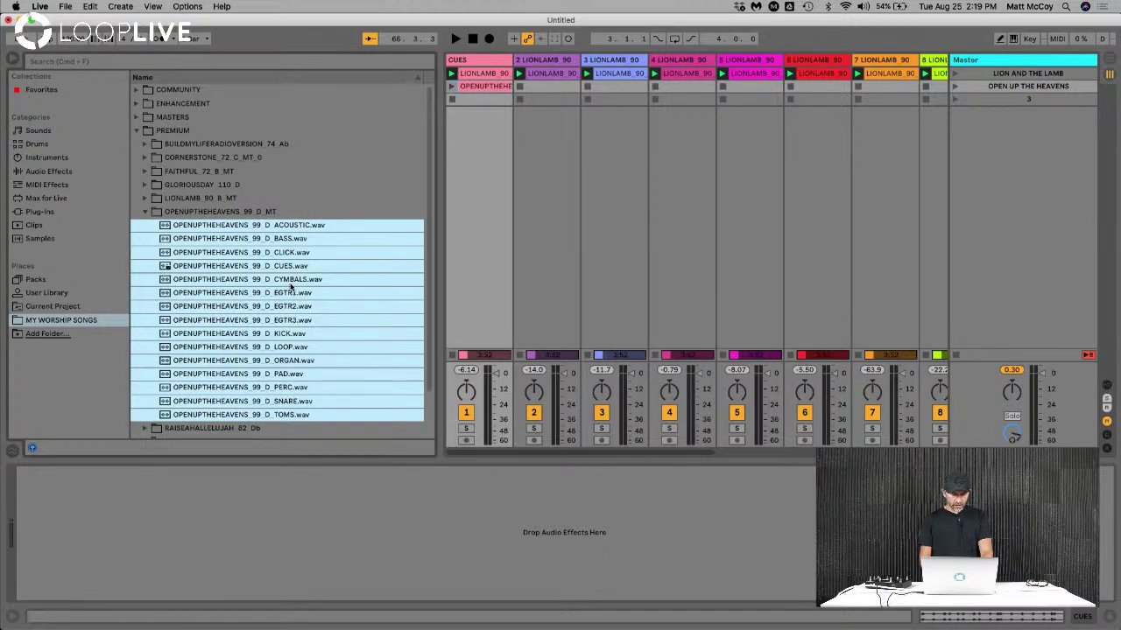
pyautogui.keyDown('super'); pyautogui.click(287, 268); pyautogui.keyUp('super')
pyautogui.keyDown('super'); pyautogui.click(284, 254); pyautogui.keyUp('super')
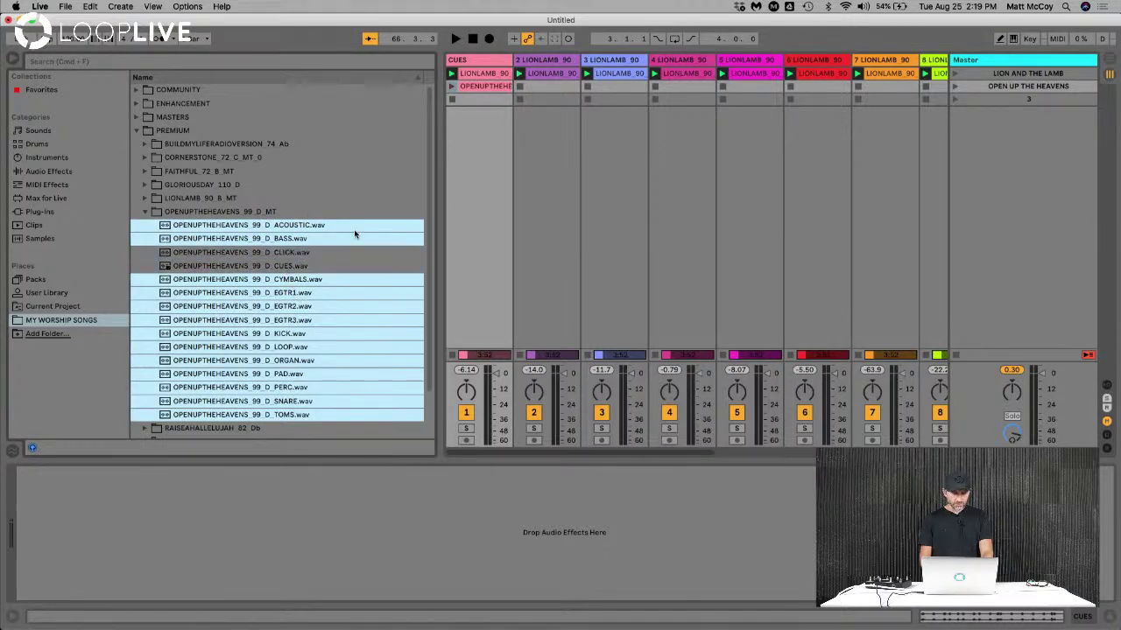
pyautogui.click(549, 59)
pyautogui.click(617, 61)
pyautogui.click(663, 60)
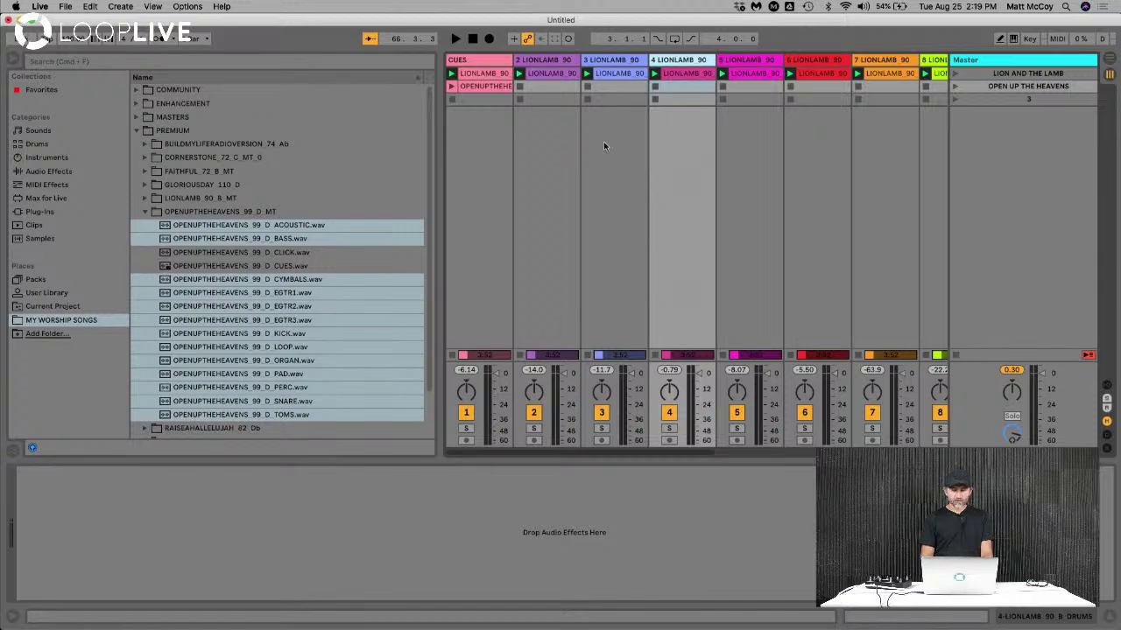
pyautogui.moveTo(243, 231); pyautogui.dragTo(539, 90)
pyautogui.press('super')
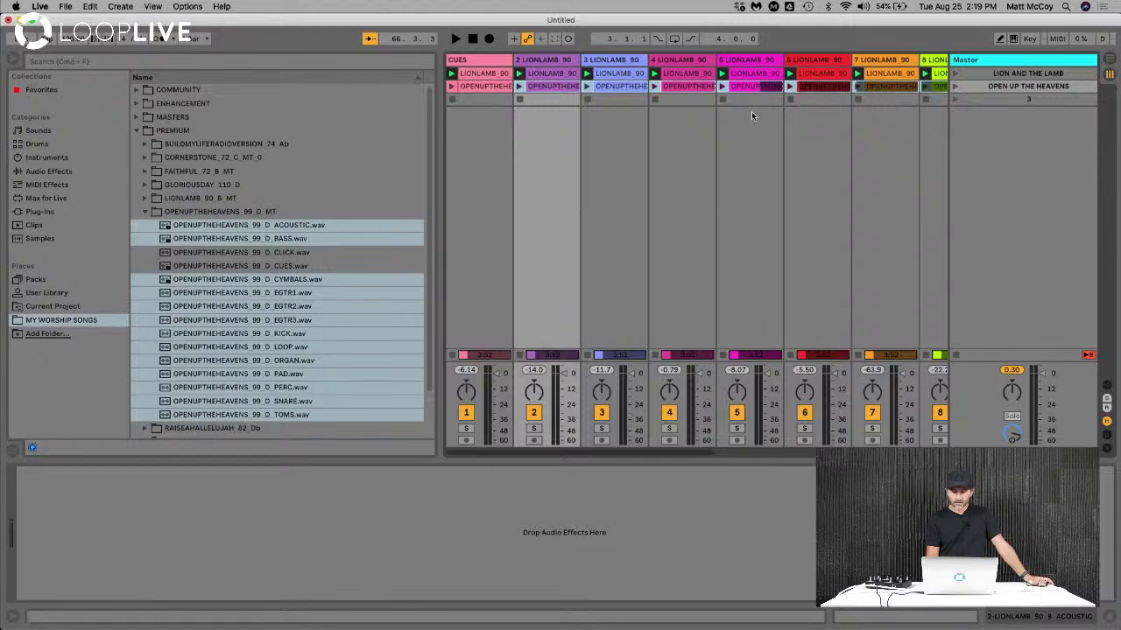
pyautogui.moveTo(436, 183); pyautogui.dragTo(359, 184)
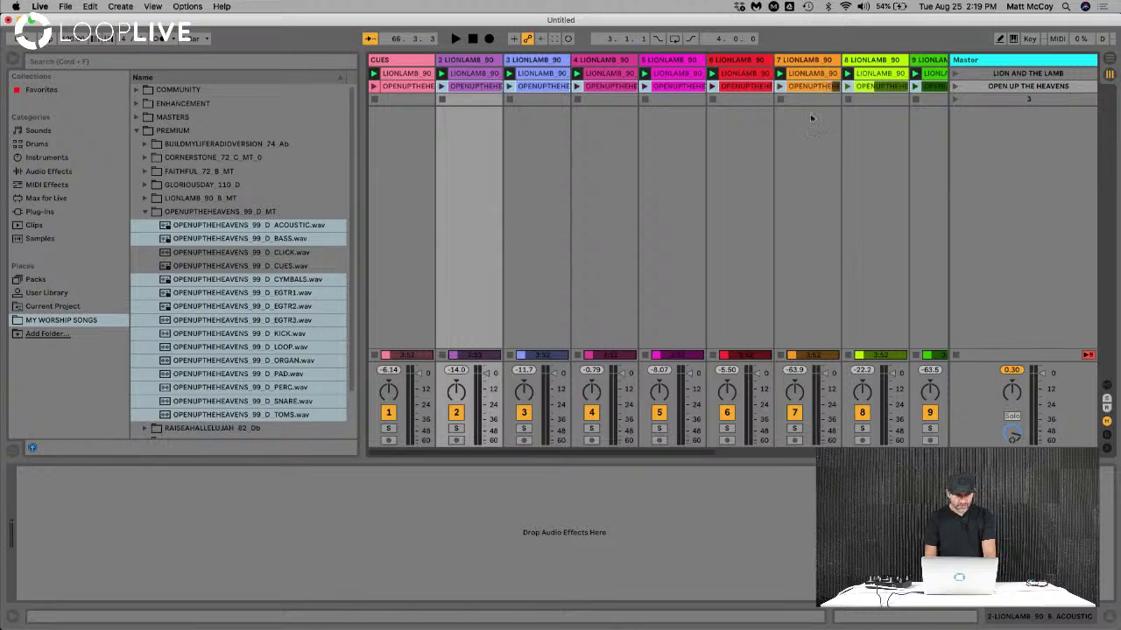
# Collapse the OPENUPTHEHEAVENS_99_D_MT folder, expand RAISEAHALLELUJAH_82_Db and rename the third scene RAISE A HALLELUJAH
pyautogui.click(146, 215)
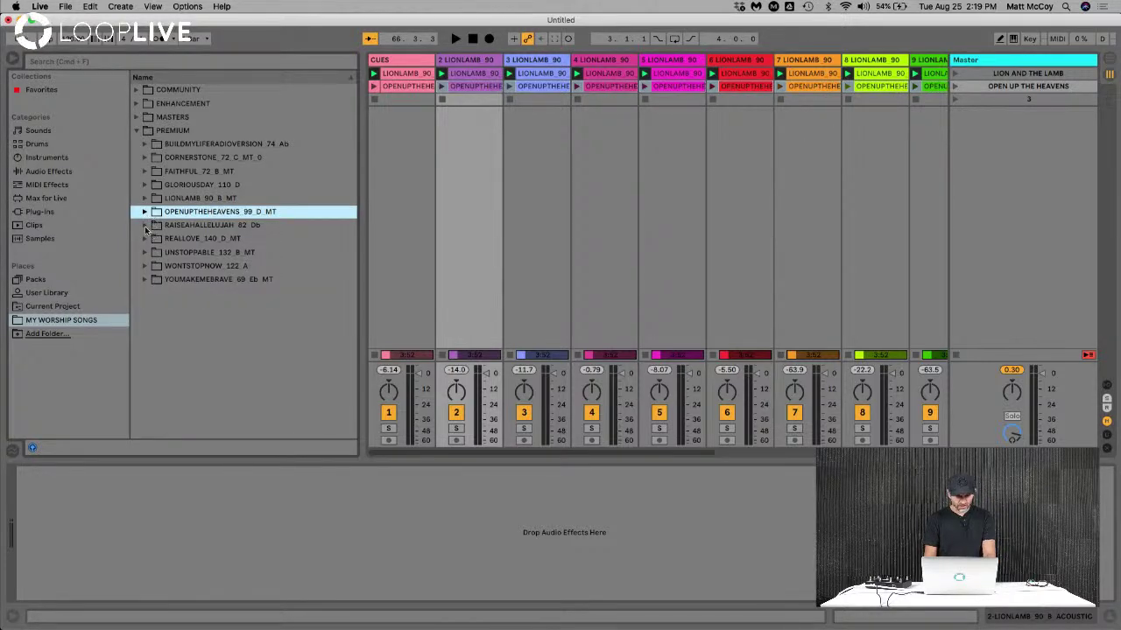
pyautogui.click(145, 226)
pyautogui.click(1007, 99)
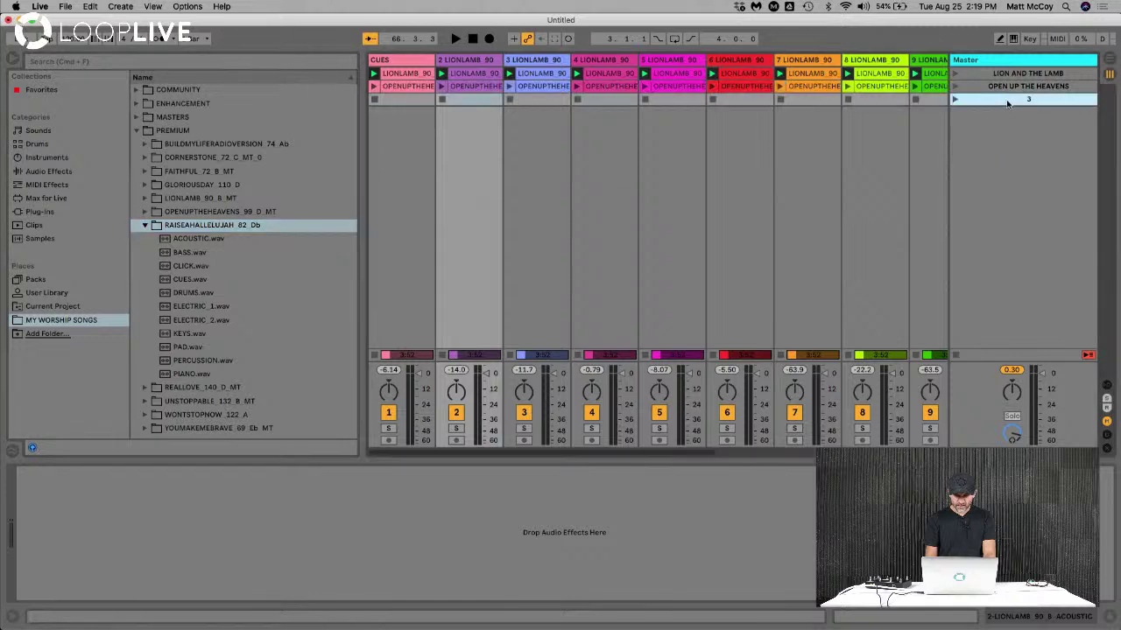
pyautogui.write('RAISE A HALLELUJAH')
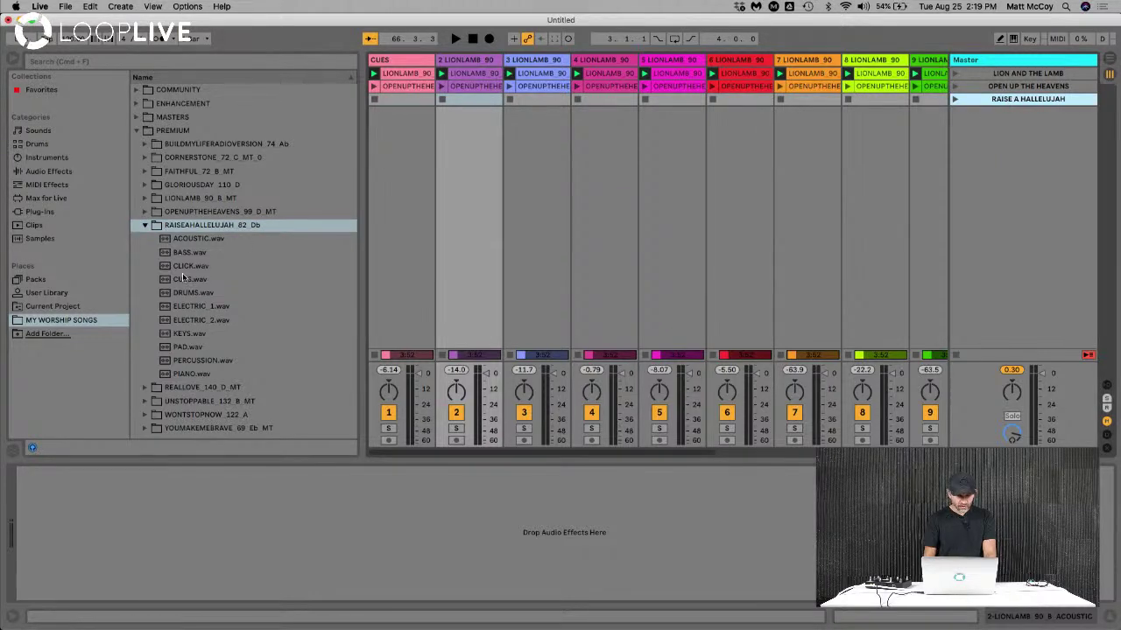
# Place CUES.wav on the CUES track and BASS.wav on track 2 in the RAISE A HALLELUJAH scene
pyautogui.moveTo(174, 278); pyautogui.dragTo(405, 99)
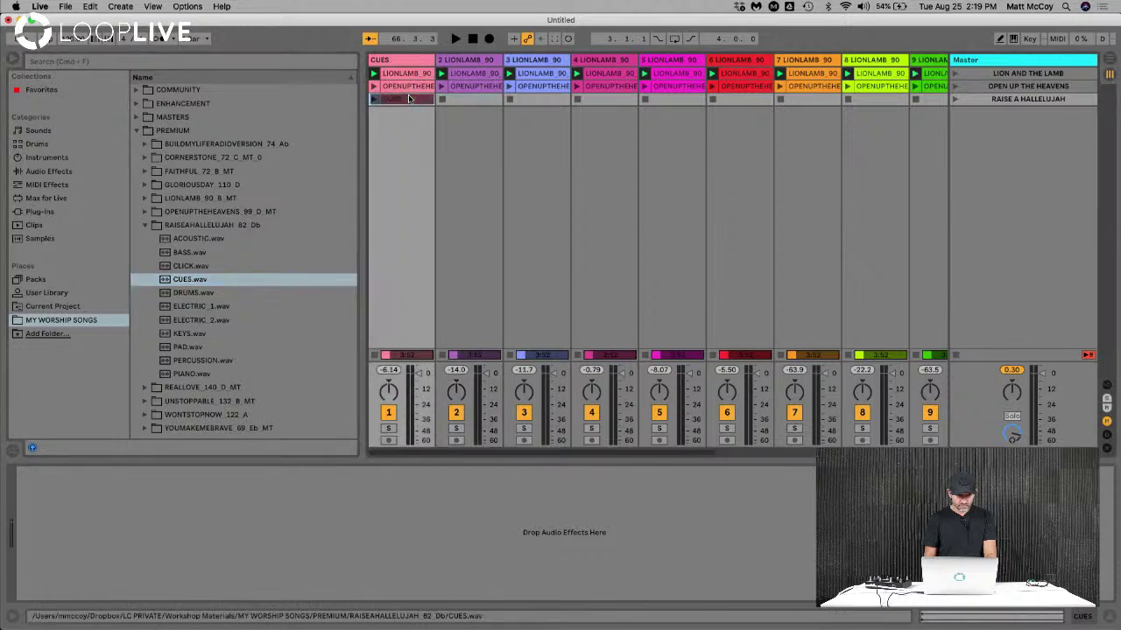
pyautogui.click(199, 239)
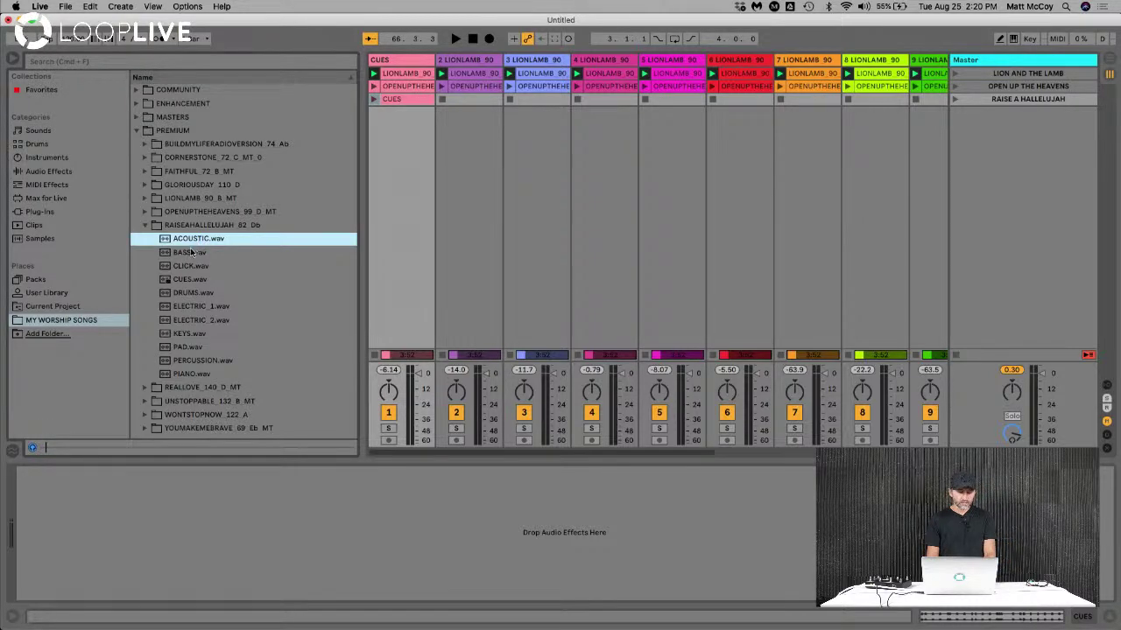
pyautogui.click(189, 254)
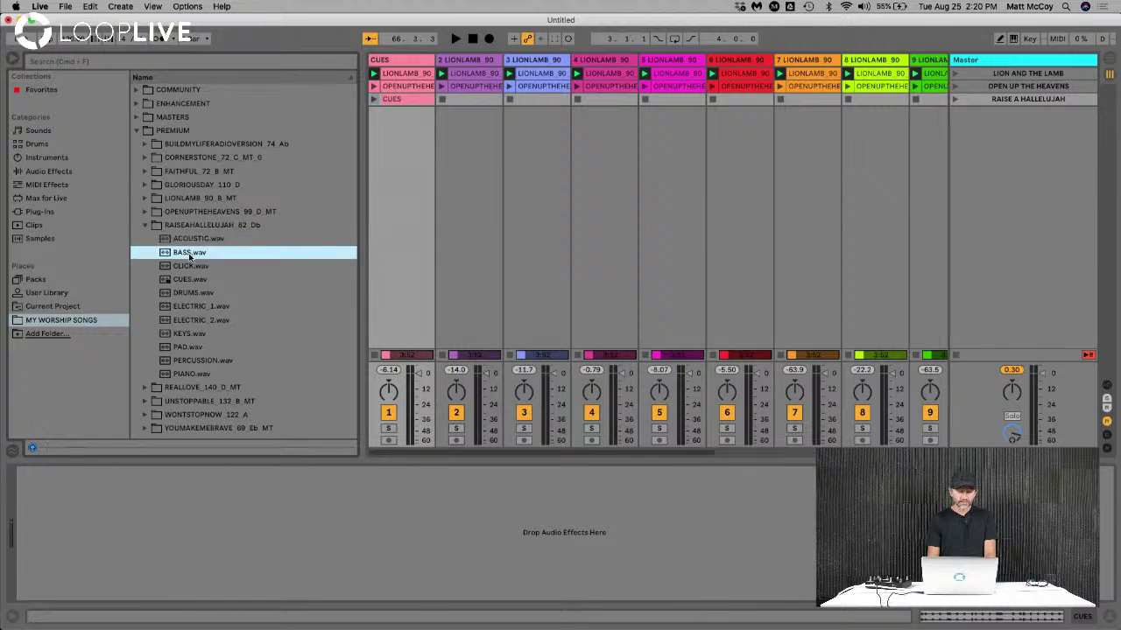
pyautogui.moveTo(184, 256); pyautogui.dragTo(478, 107)
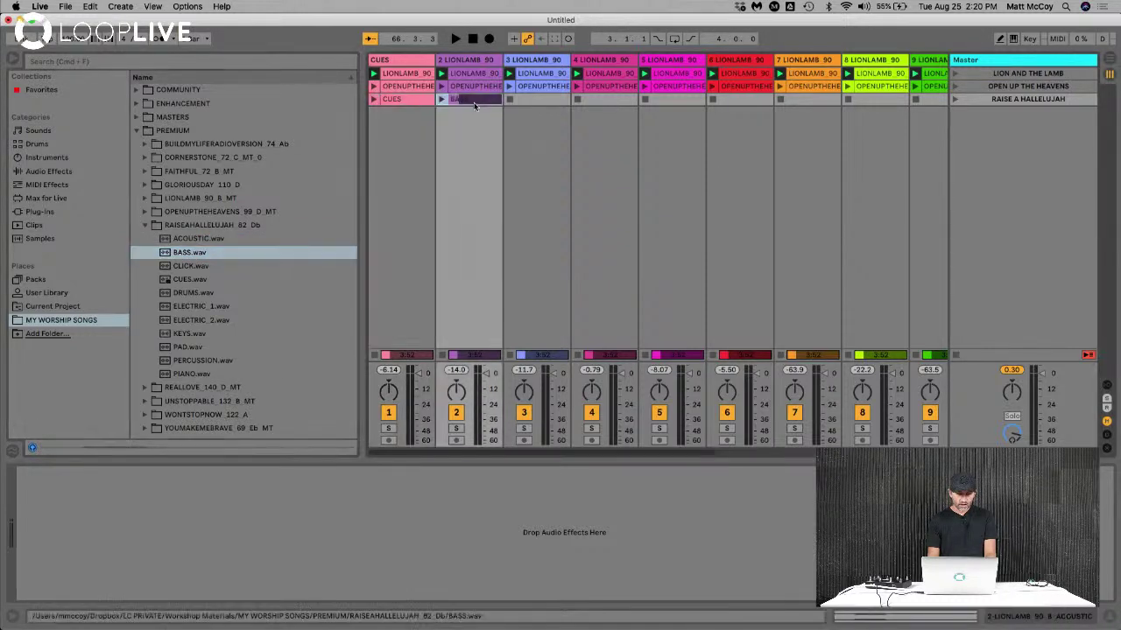
# Place the ELECTRIC_1, ELECTRIC_2, KEYS, PAD, PERCUSSION and PIANO stems across tracks 3 to 8 in the RAISE A HALLELUJAH scene
pyautogui.click(196, 306)
pyautogui.keyDown('shift'); pyautogui.click(193, 321); pyautogui.keyUp('shift')
pyautogui.keyDown('shift'); pyautogui.click(192, 335); pyautogui.keyUp('shift')
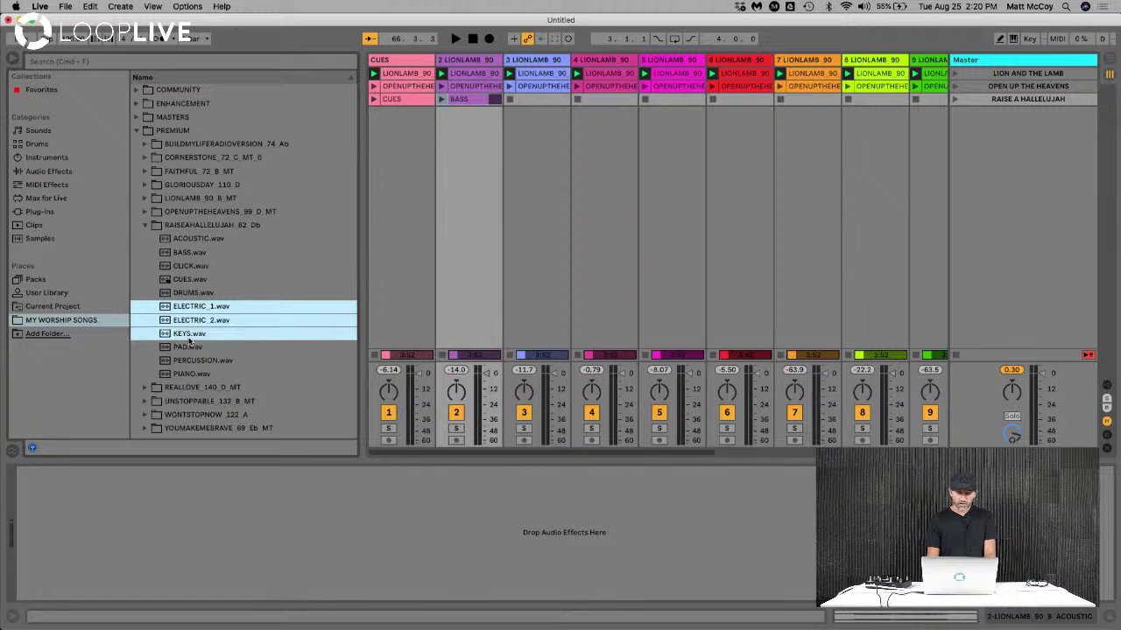
pyautogui.keyDown('shift'); pyautogui.click(187, 347); pyautogui.keyUp('shift')
pyautogui.keyDown('shift'); pyautogui.click(200, 362); pyautogui.keyUp('shift')
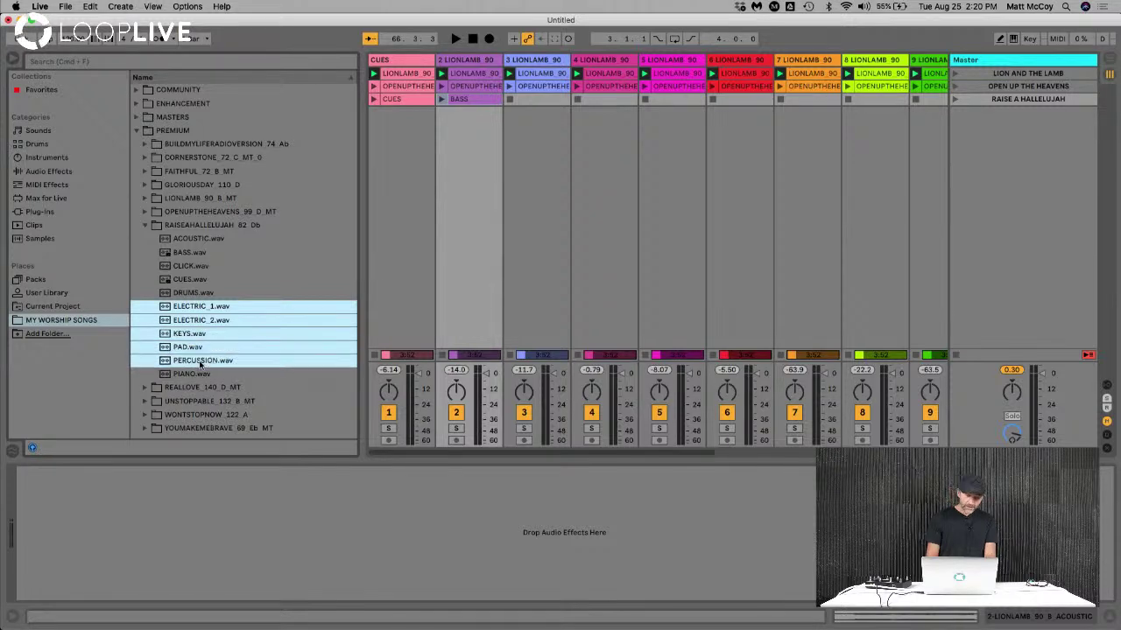
pyautogui.keyDown('shift'); pyautogui.click(192, 374); pyautogui.keyUp('shift')
pyautogui.moveTo(176, 314); pyautogui.dragTo(538, 103)
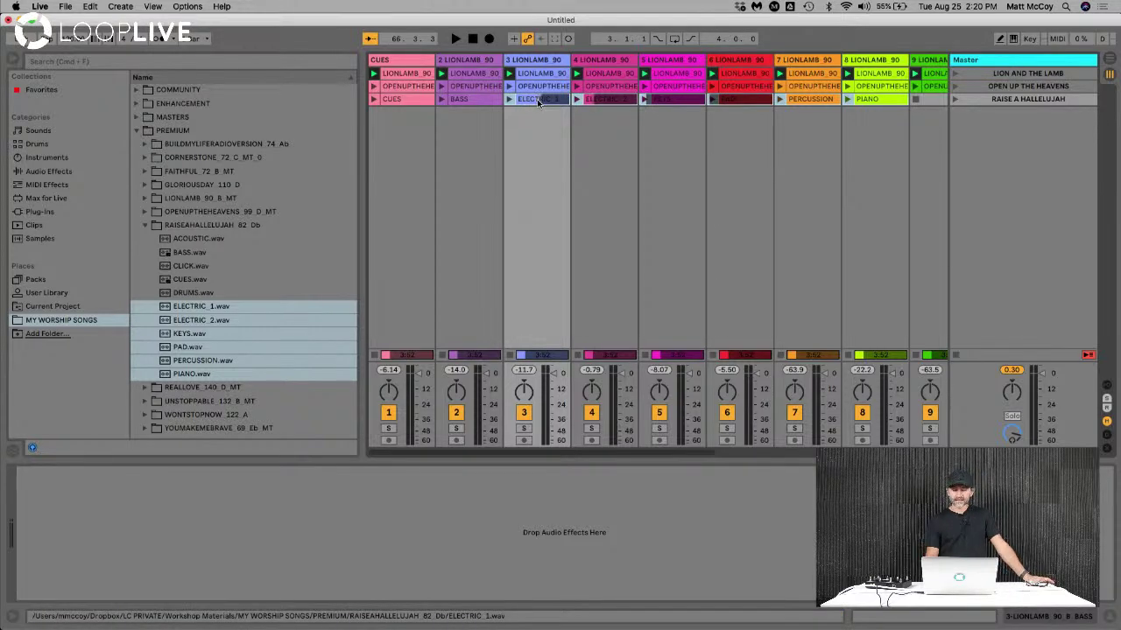
# Launch the RAISE A HALLELUJAH scene, skip ahead in the song to hear its stems together, and stop playback
pyautogui.click(955, 100)
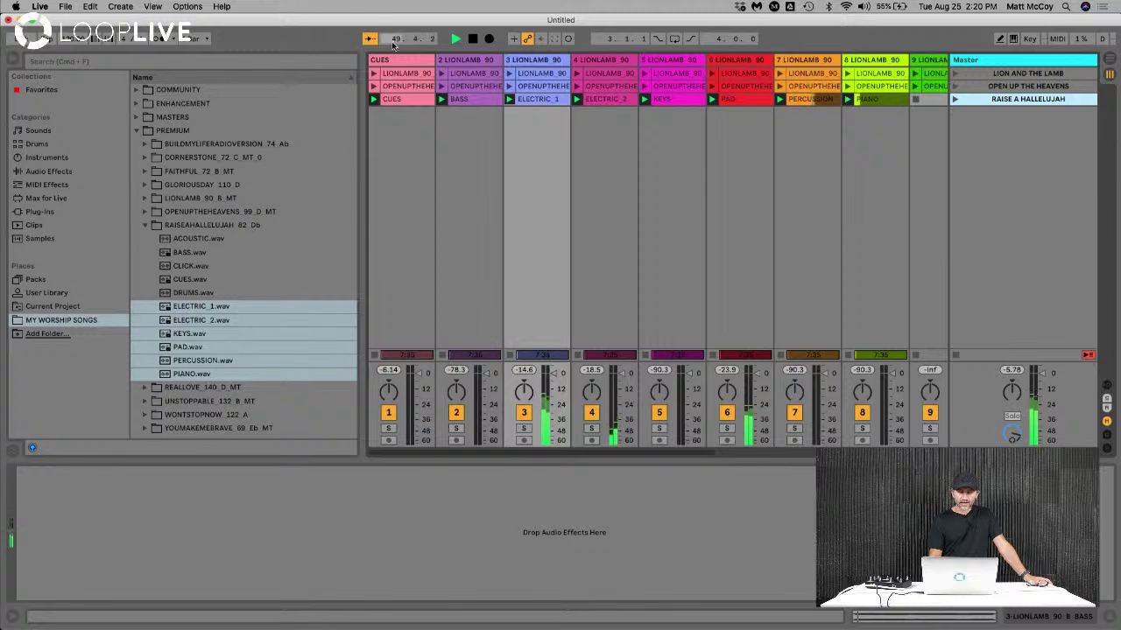
pyautogui.moveTo(393, 44); pyautogui.dragTo(393, 28)
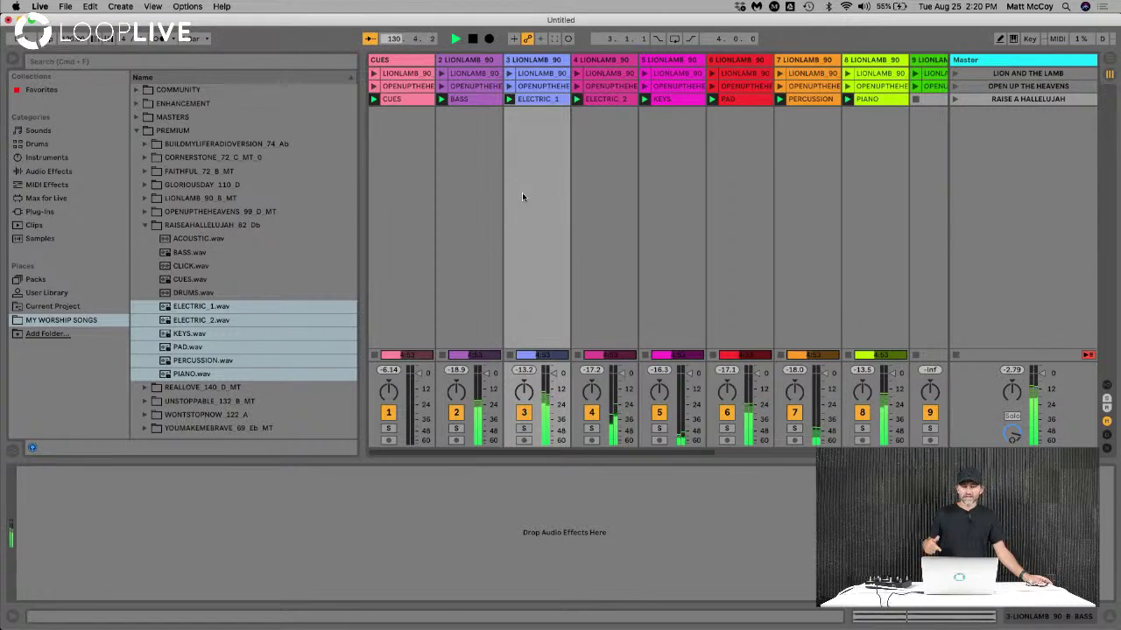
pyautogui.press('space')
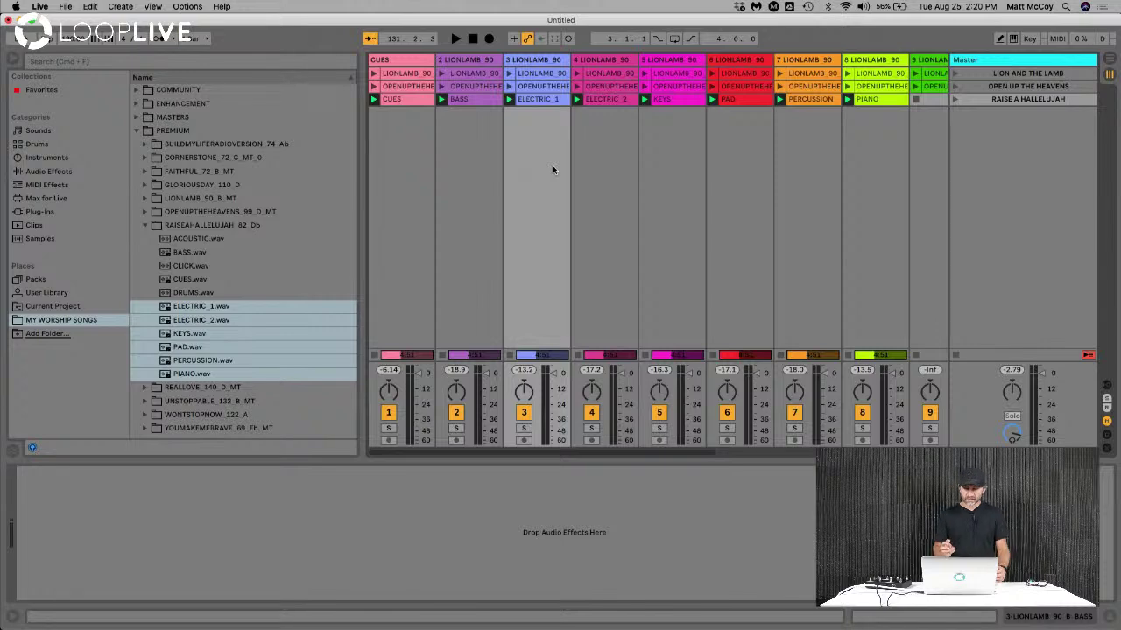
# Colour all clips from CUES to PIANO in the RAISE A HALLELUJAH scene, and the scene itself, orange
pyautogui.click(391, 100)
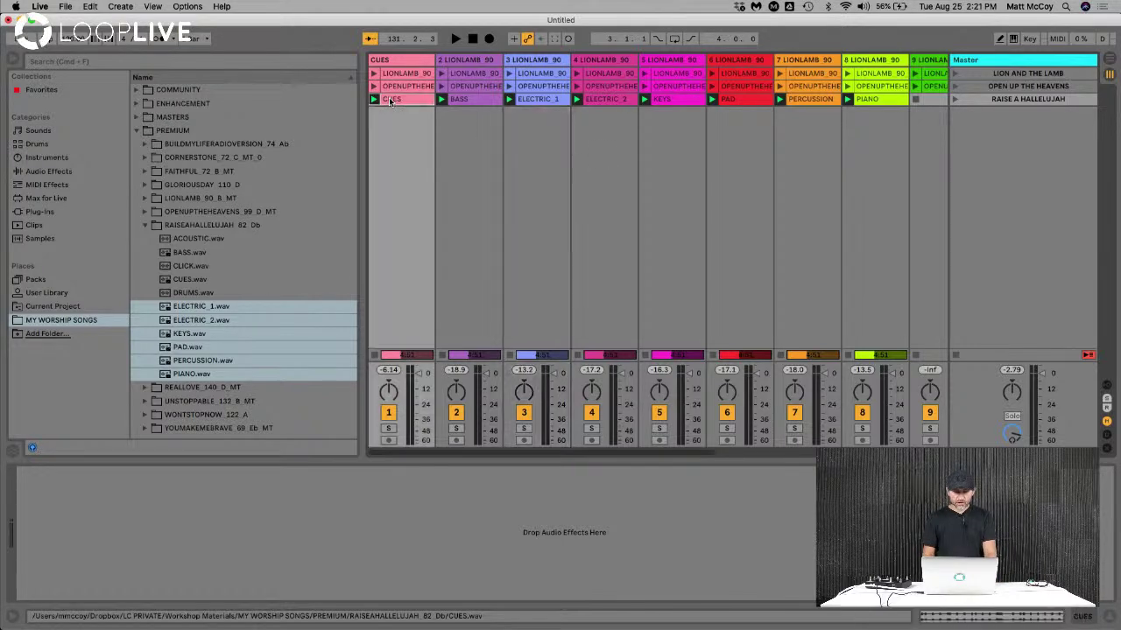
pyautogui.click(865, 102)
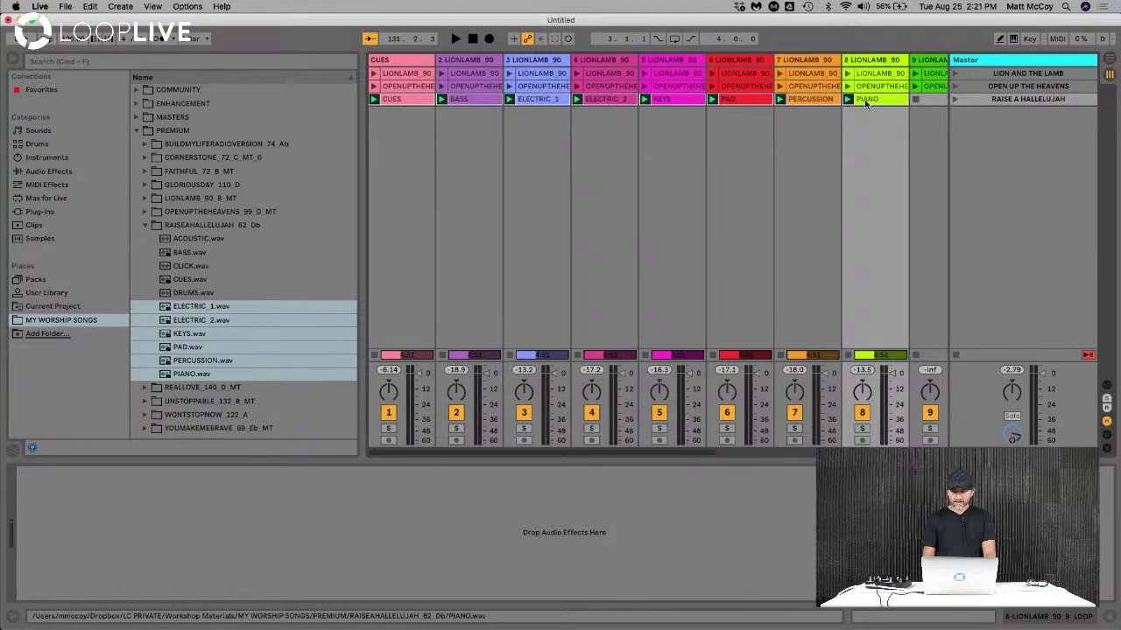
pyautogui.rightClick(865, 102)
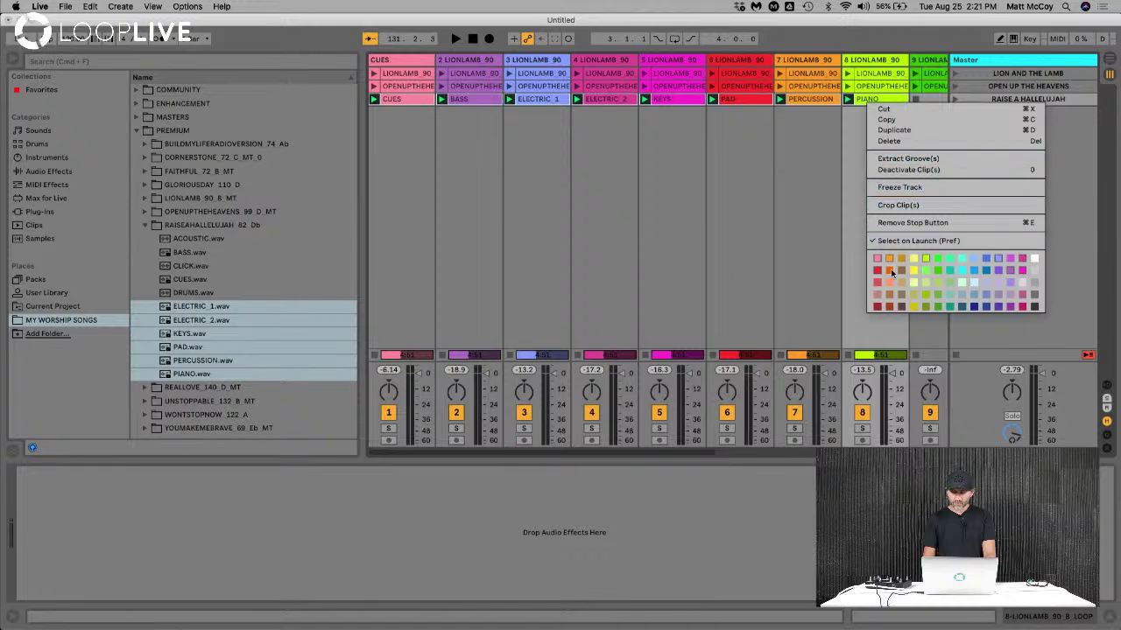
pyautogui.click(888, 271)
pyautogui.rightClick(1003, 99)
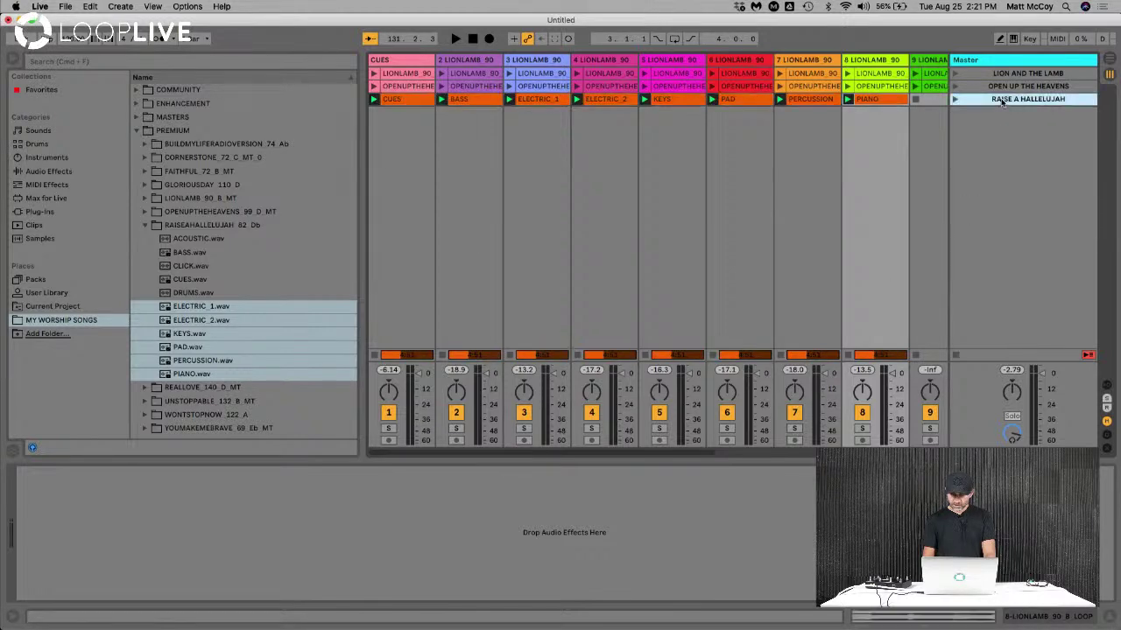
pyautogui.click(846, 312)
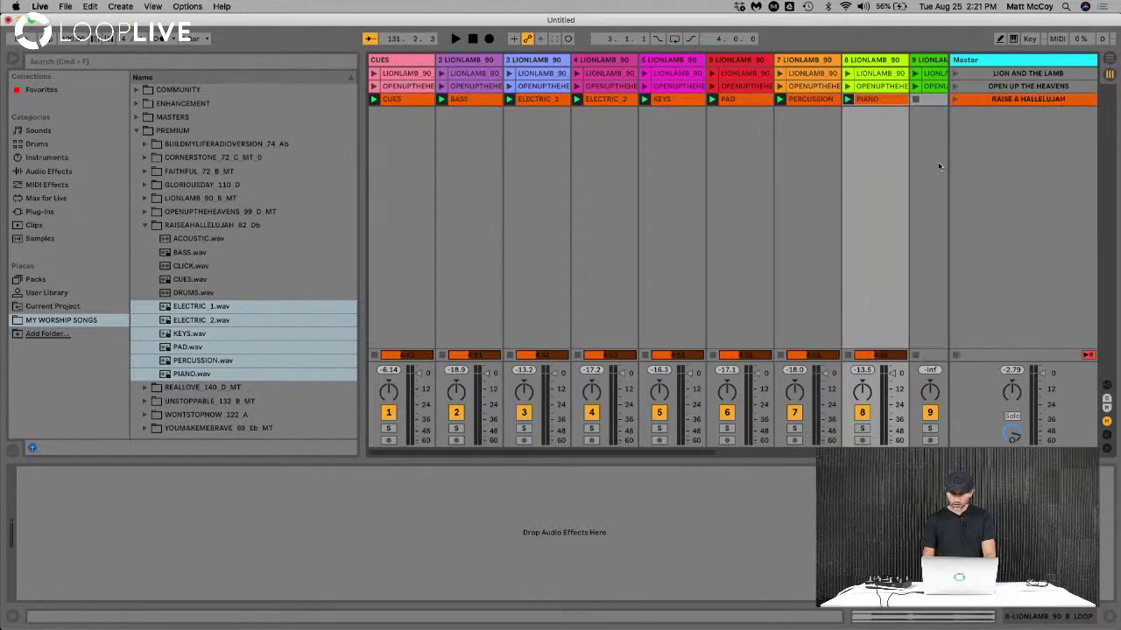
# Colour the OPEN UP THE HEAVENS scene and all of its clips yellow
pyautogui.rightClick(1009, 88)
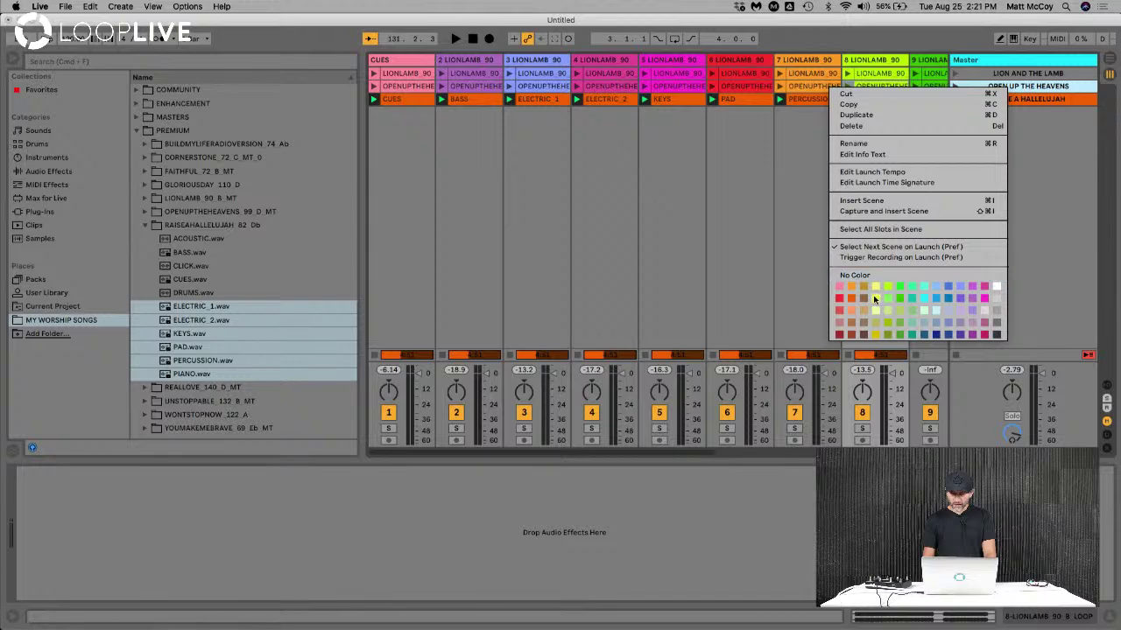
pyautogui.click(876, 278)
pyautogui.hscroll(7, 420, 87)
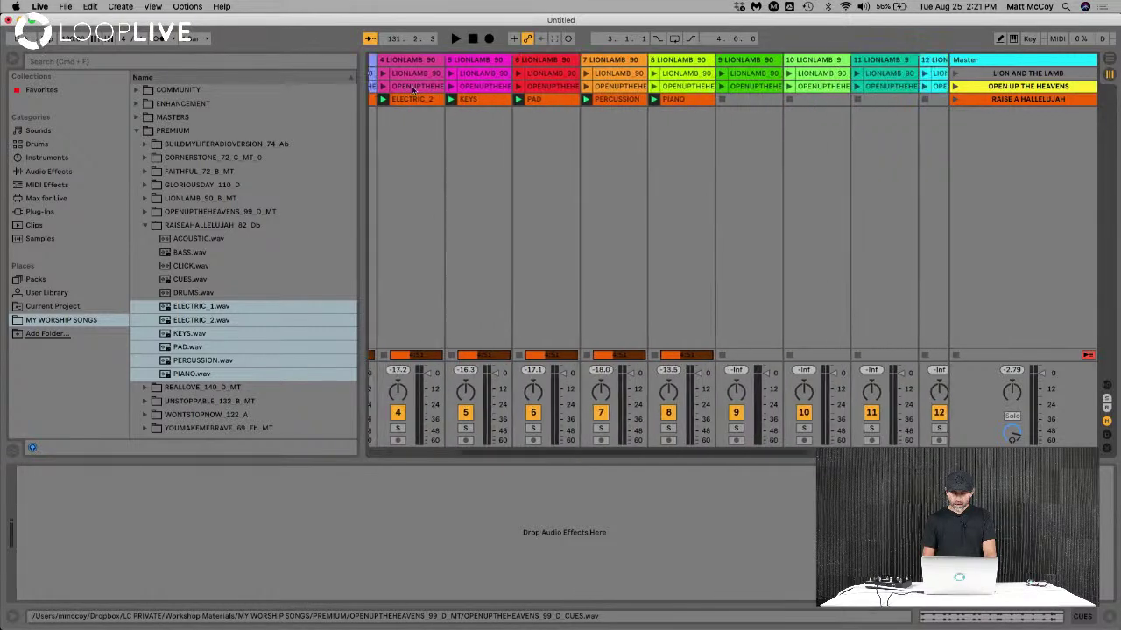
pyautogui.click(796, 87)
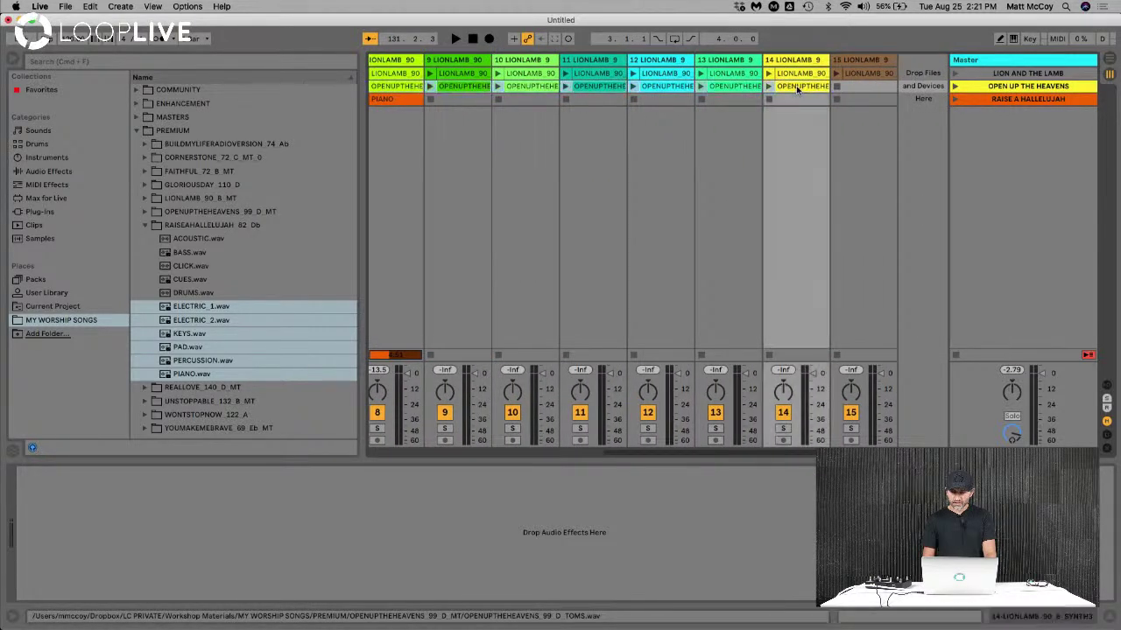
pyautogui.rightClick(797, 88)
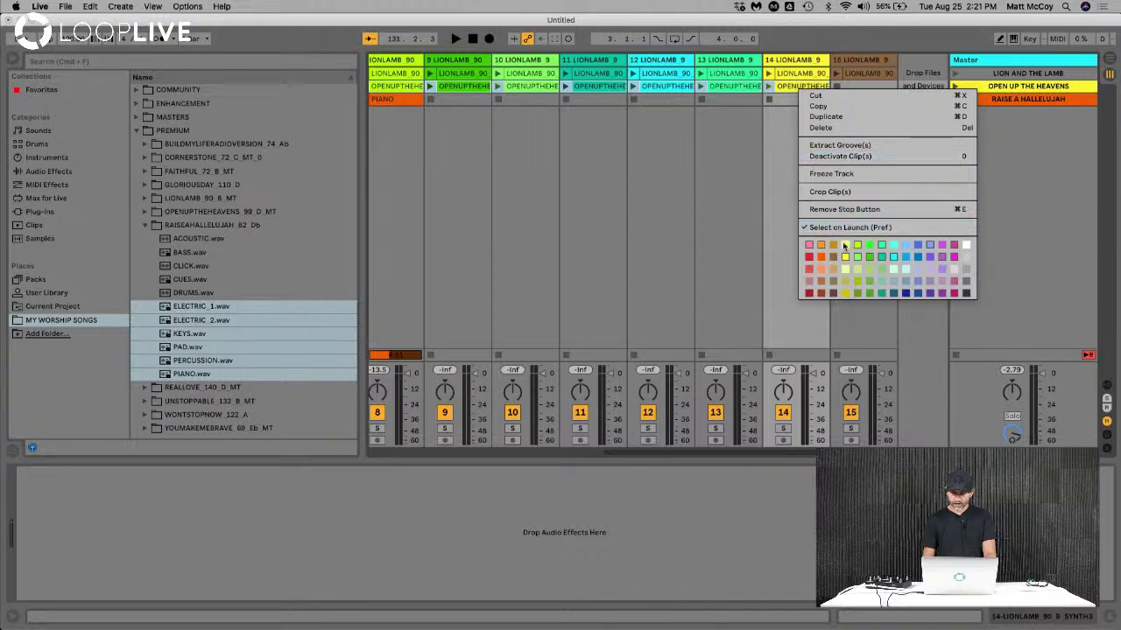
pyautogui.click(846, 258)
# Colour the LION AND THE LAMB scene light blue and all of its clips periwinkle blue
pyautogui.click(994, 75)
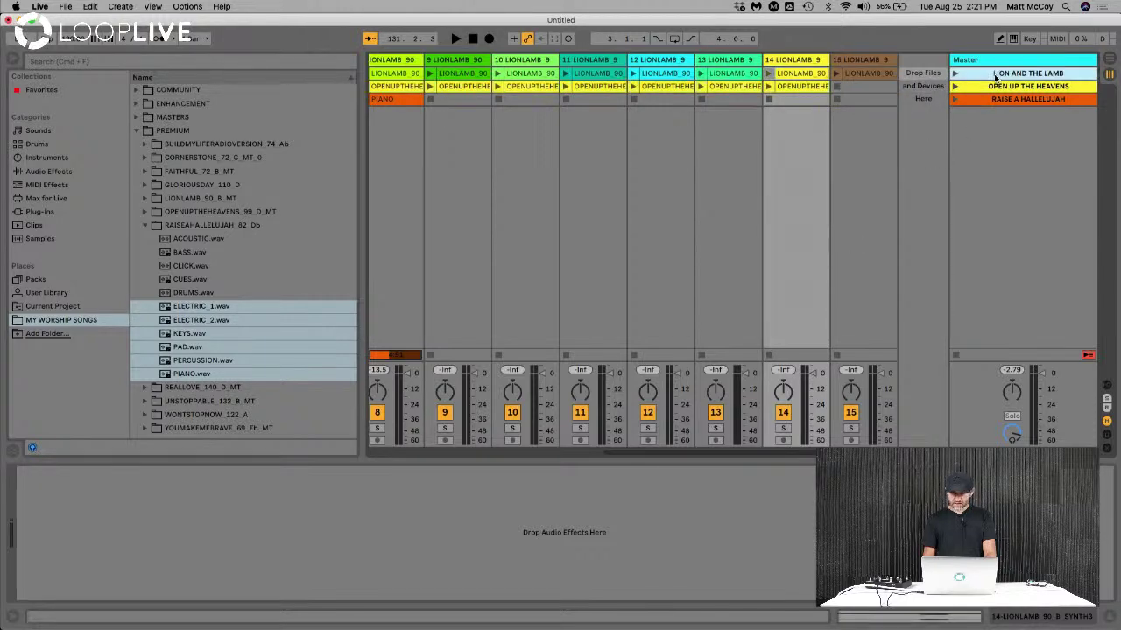
pyautogui.rightClick(995, 75)
pyautogui.click(920, 277)
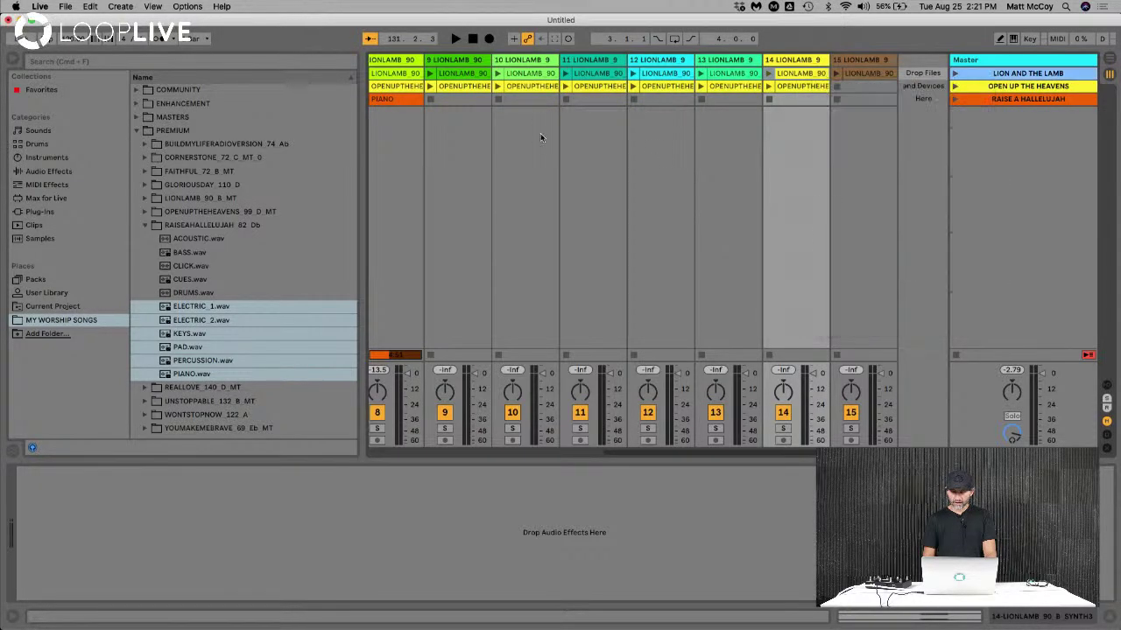
pyautogui.hscroll(-5, 540, 133)
pyautogui.hscroll(5, 471, 76)
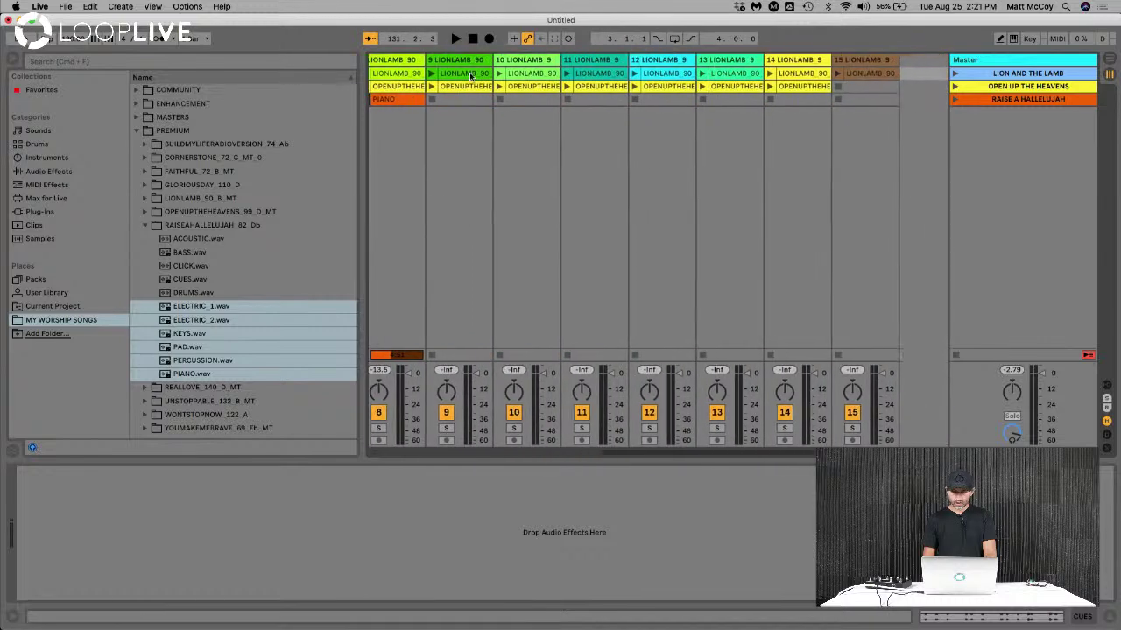
pyautogui.click(854, 73)
pyautogui.rightClick(854, 74)
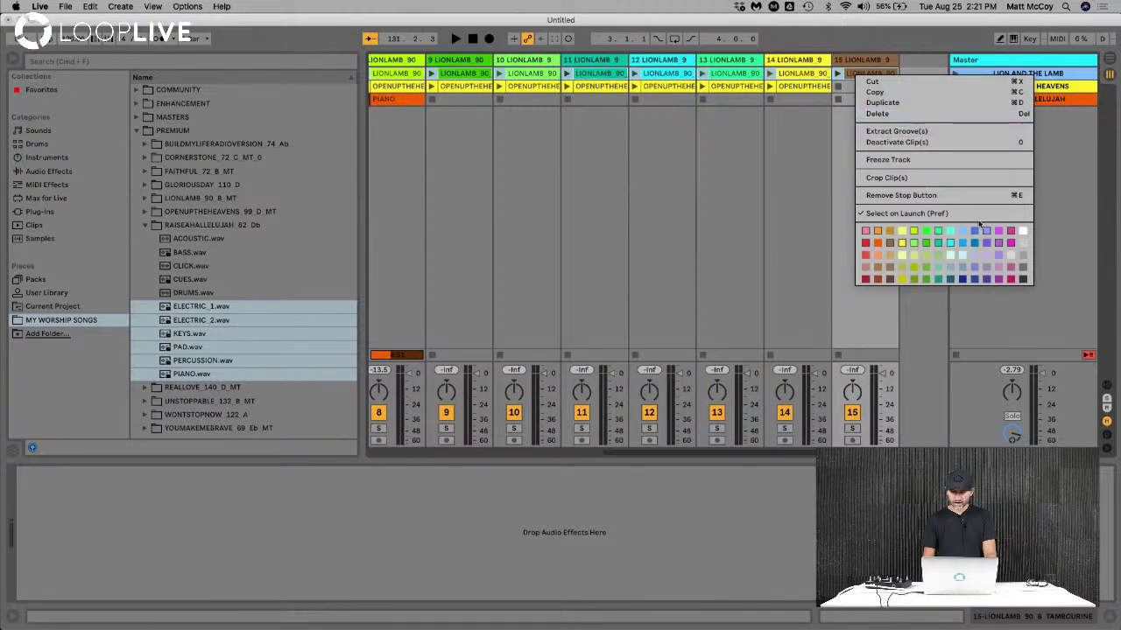
pyautogui.click(986, 233)
# Colour the Master track and all of the audio tracks from CUES onward white
pyautogui.rightClick(987, 61)
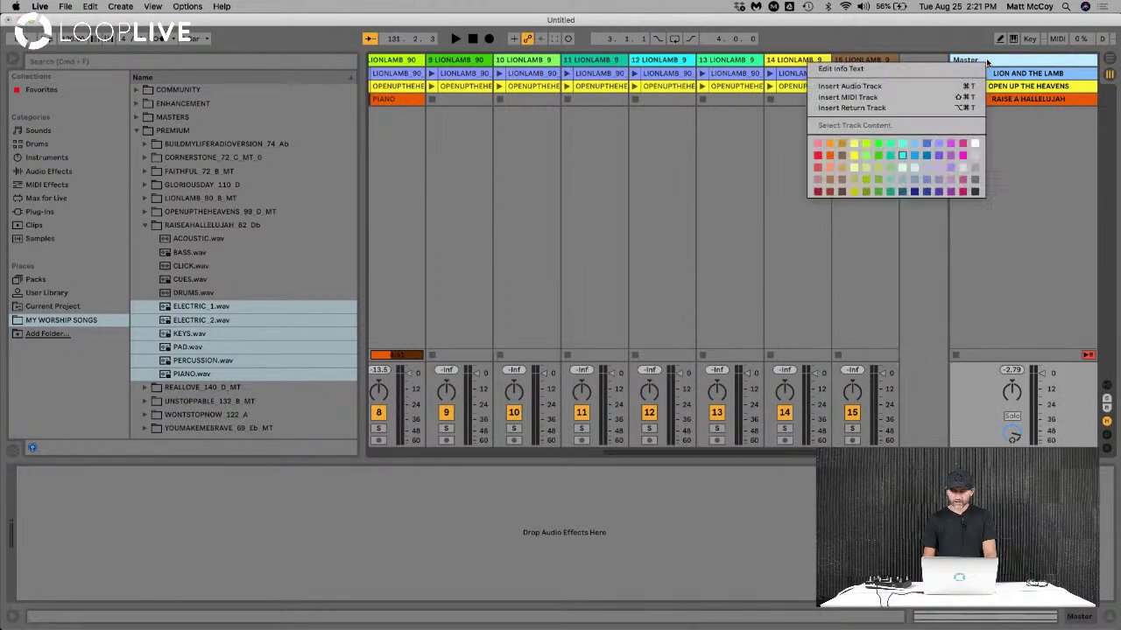
pyautogui.click(976, 147)
pyautogui.hscroll(-10, 865, 61)
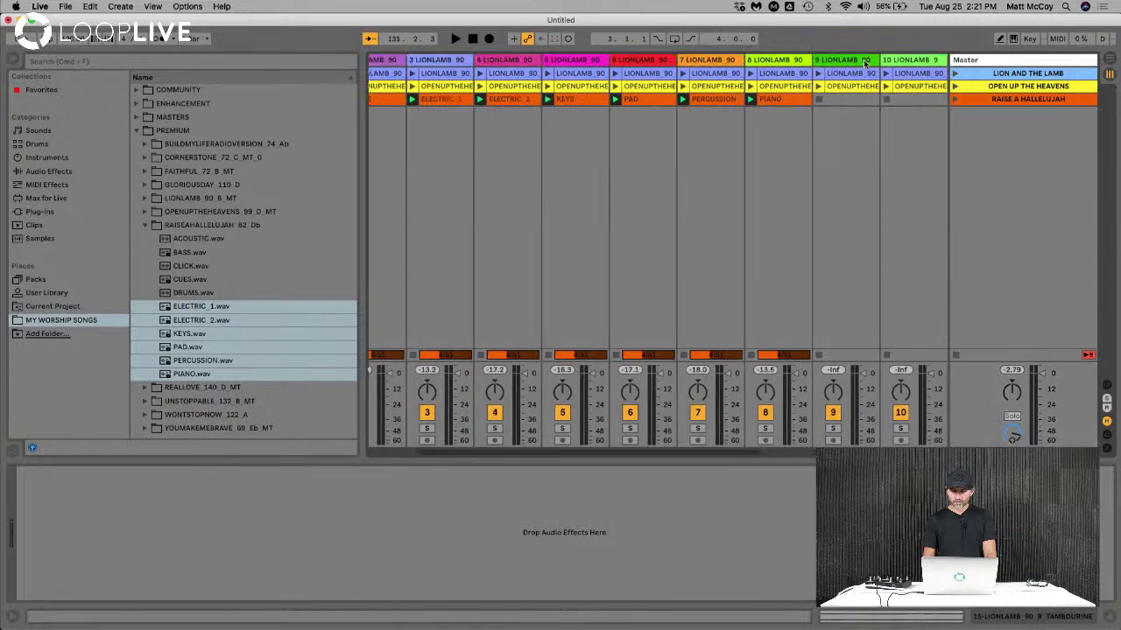
pyautogui.rightClick(397, 65)
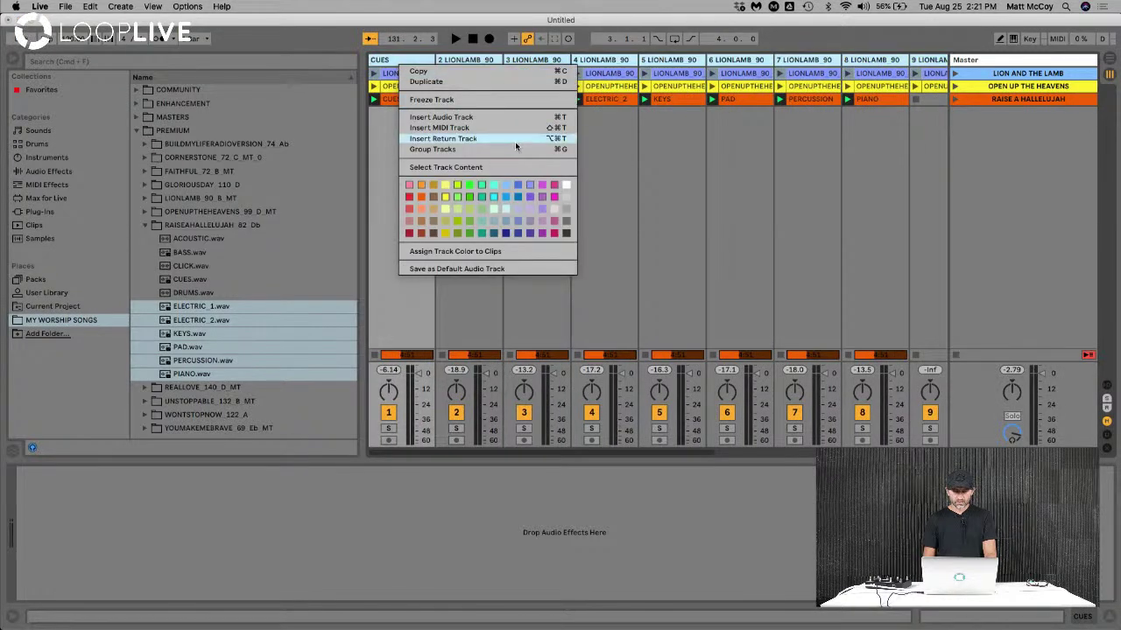
pyautogui.click(566, 184)
pyautogui.click(601, 184)
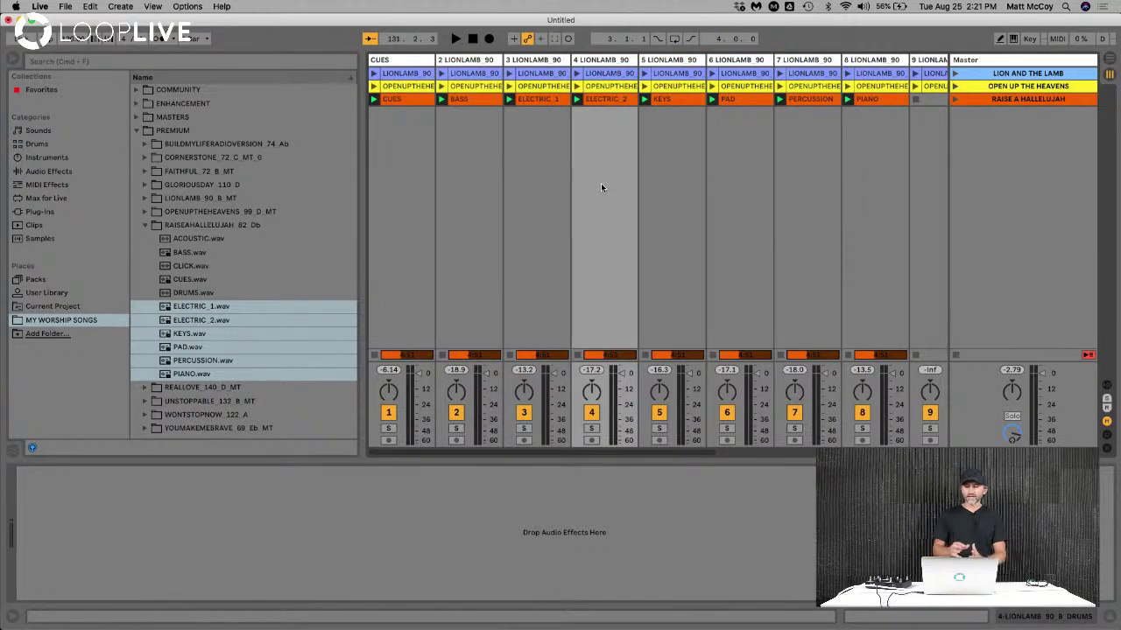
# Recolour the LION AND THE LAMB scene periwinkle blue, and move the RAISE A HALLELUJAH scene to the first position above it
pyautogui.rightClick(1011, 78)
pyautogui.click(954, 286)
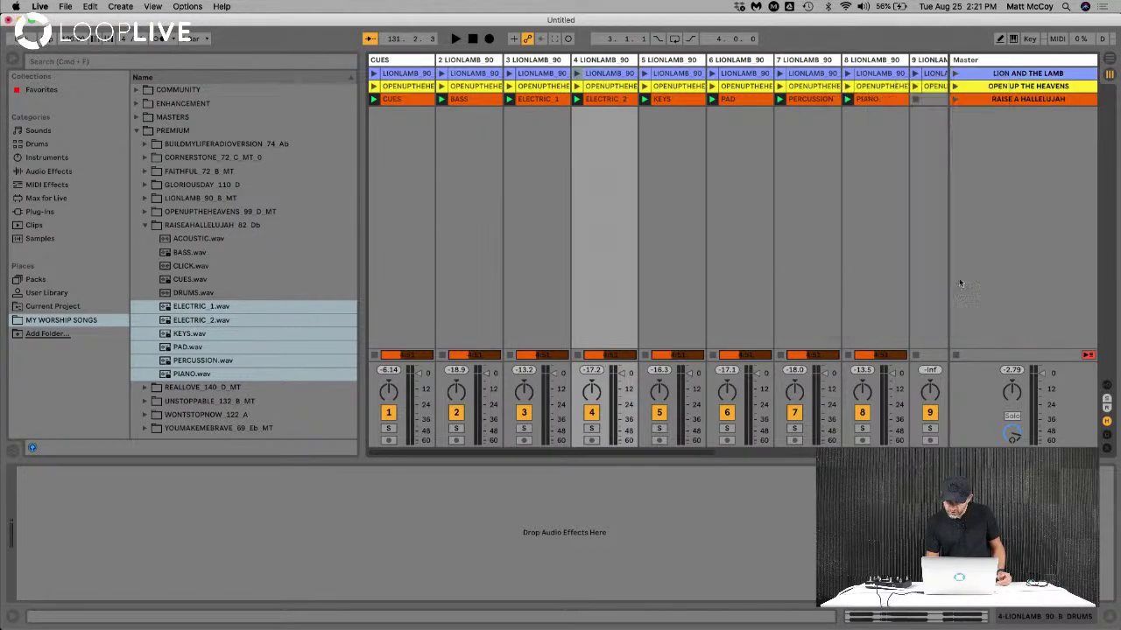
pyautogui.click(834, 207)
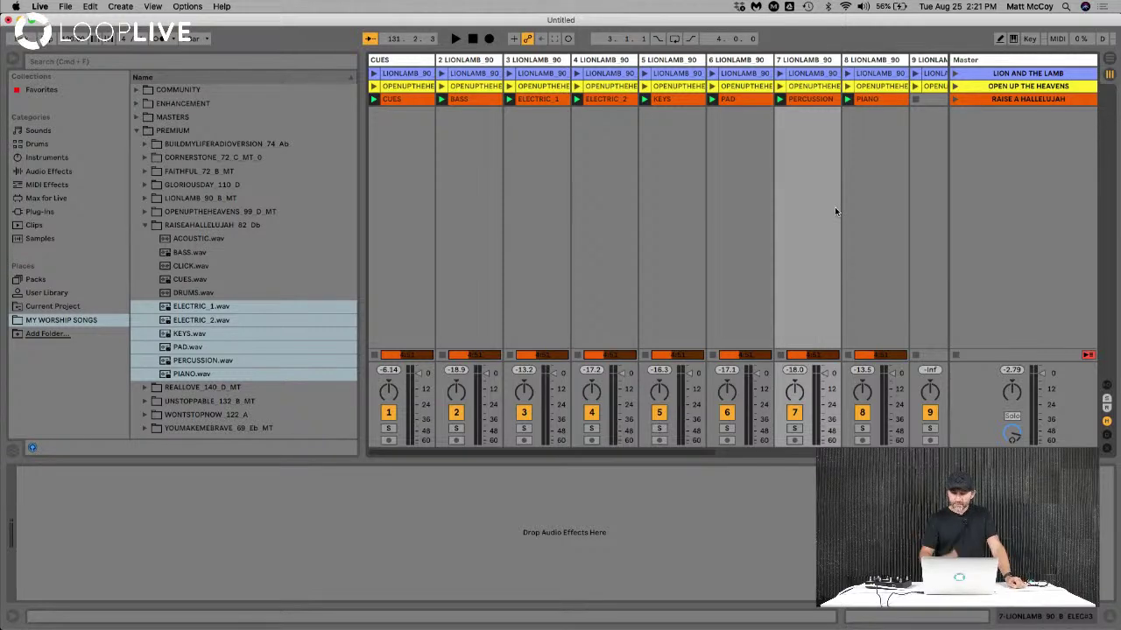
pyautogui.click(1017, 103)
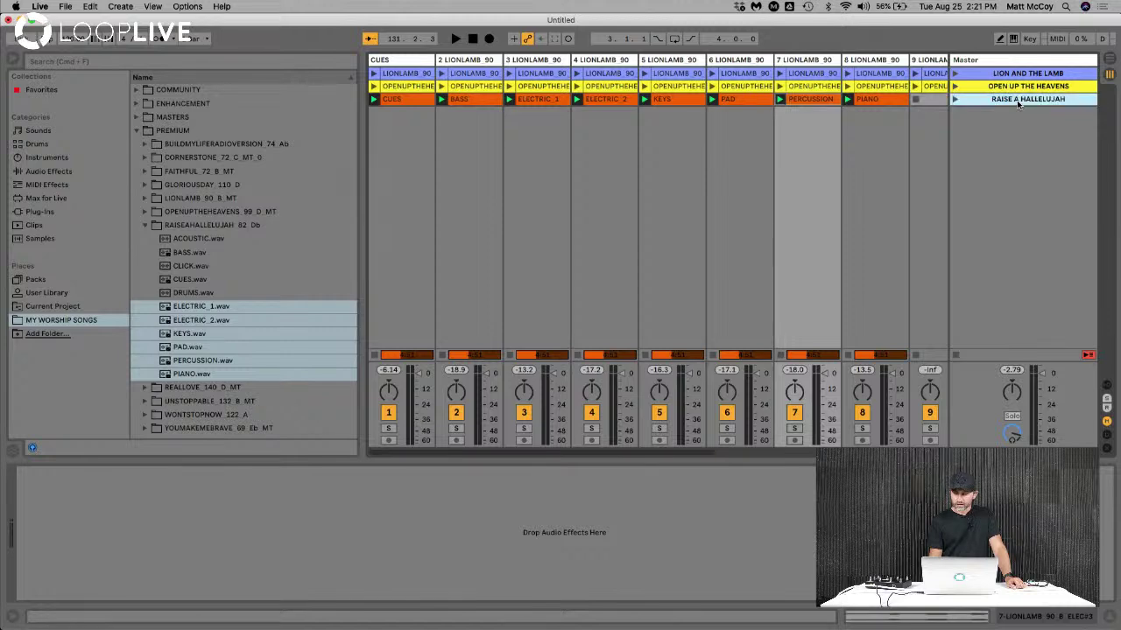
pyautogui.moveTo(1021, 92); pyautogui.dragTo(1021, 74)
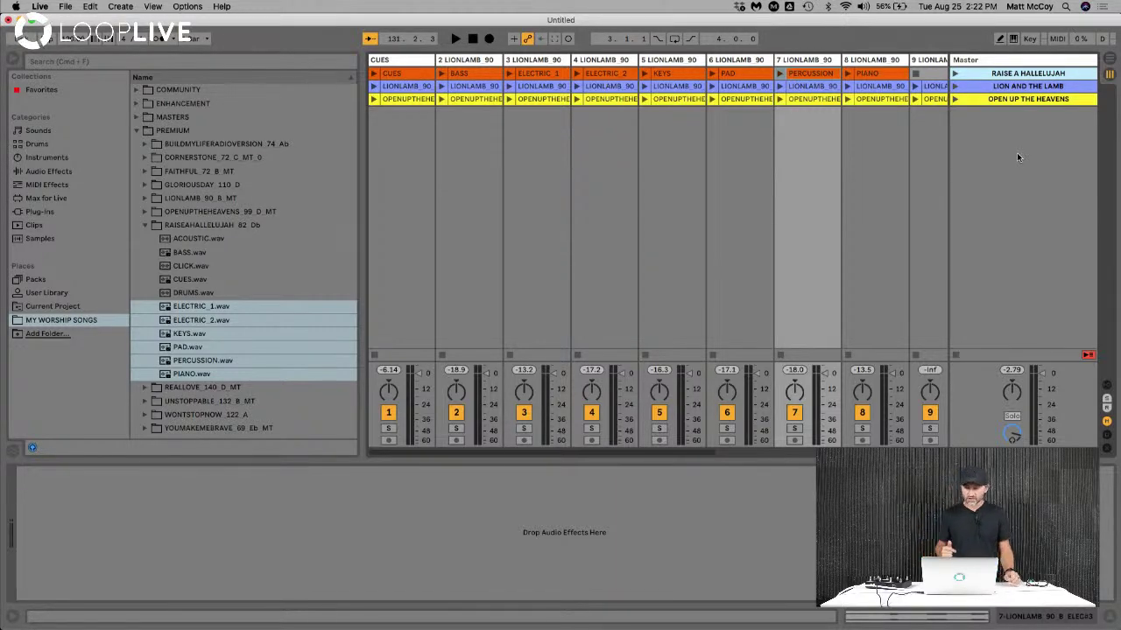
# Collapse the RAISEAHALLELUJAH and PREMIUM folders, and narrow the browser to give the tracks more room
pyautogui.click(145, 225)
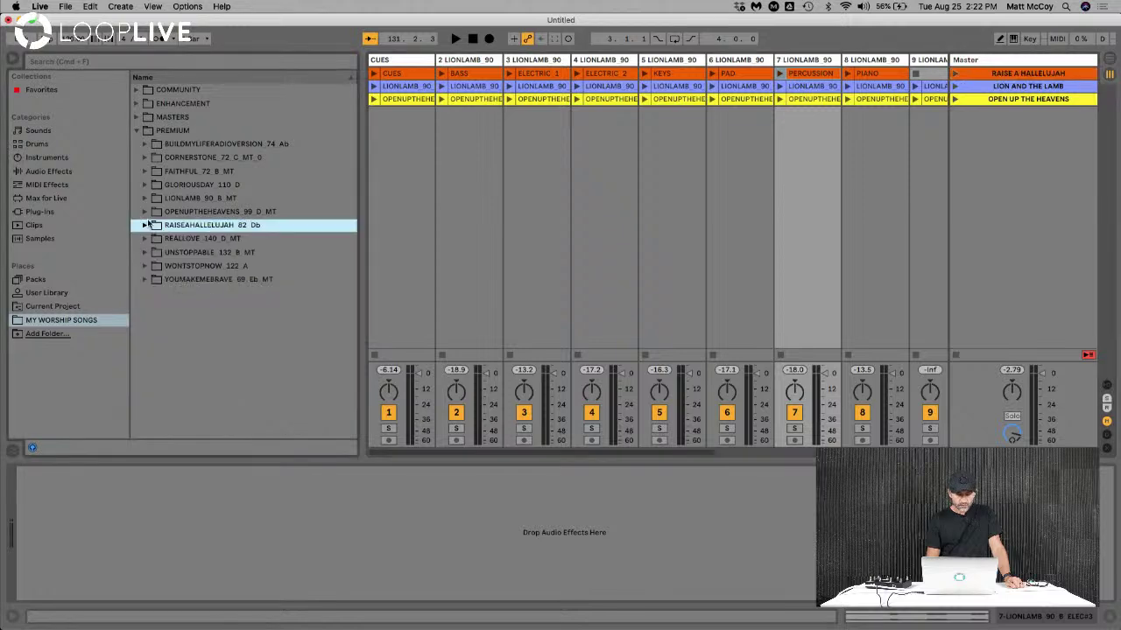
pyautogui.click(136, 130)
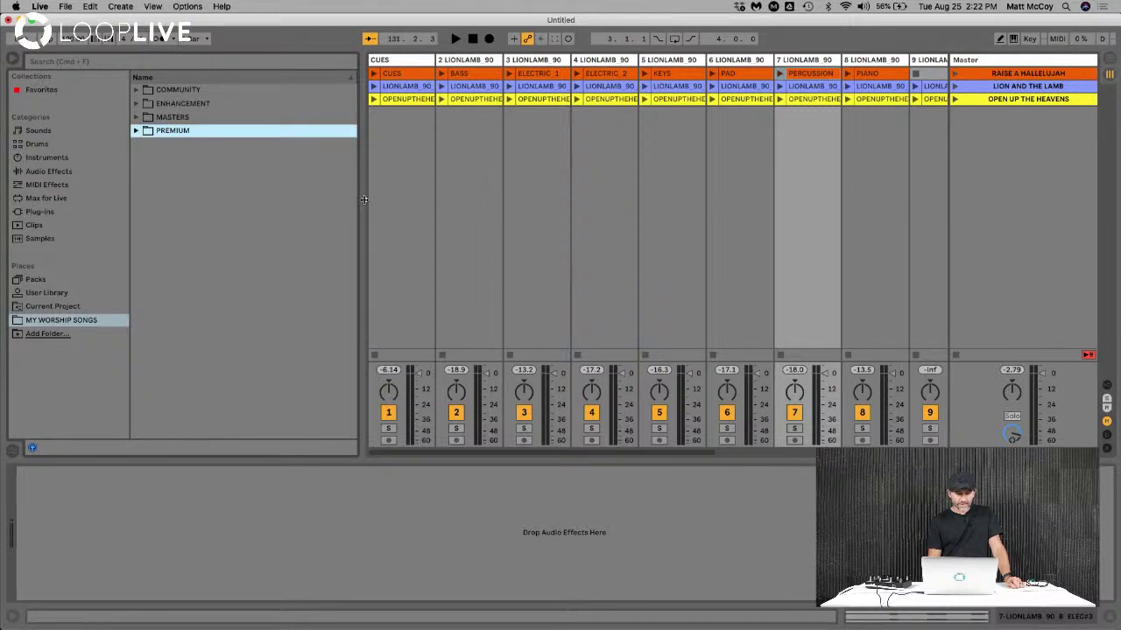
pyautogui.moveTo(364, 199); pyautogui.dragTo(199, 207)
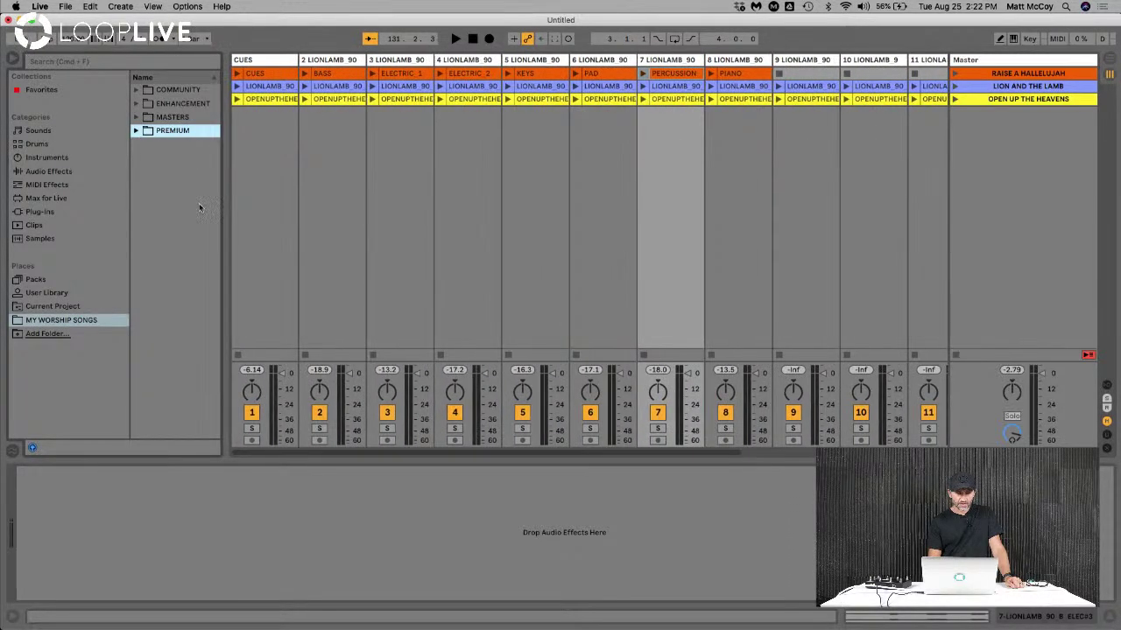
pyautogui.moveTo(129, 213); pyautogui.dragTo(104, 213)
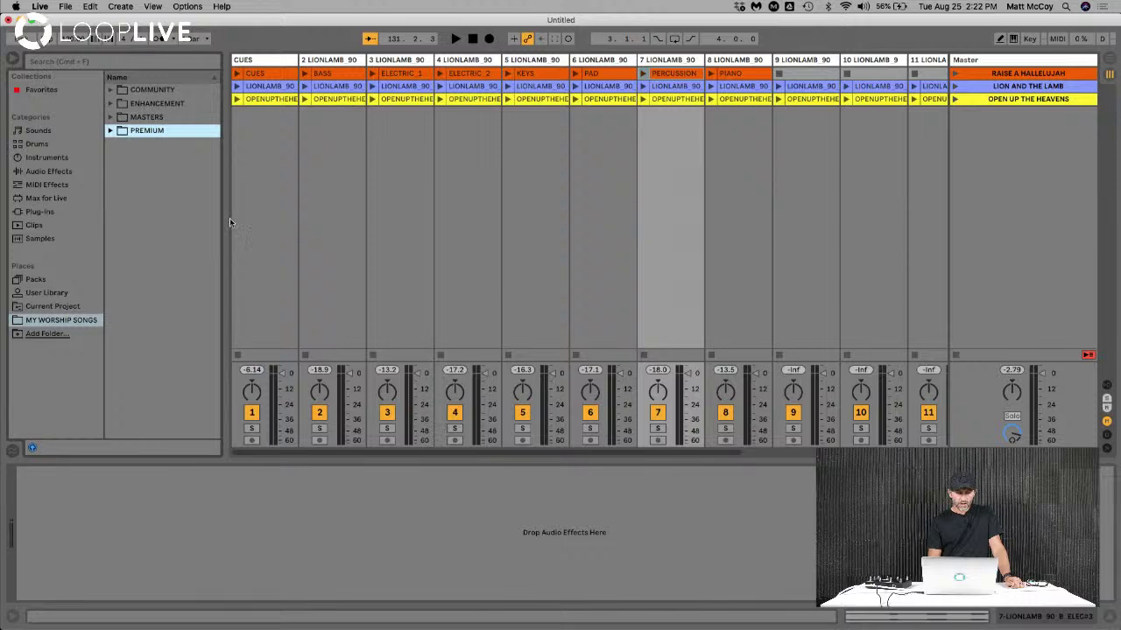
pyautogui.moveTo(227, 219); pyautogui.dragTo(207, 219)
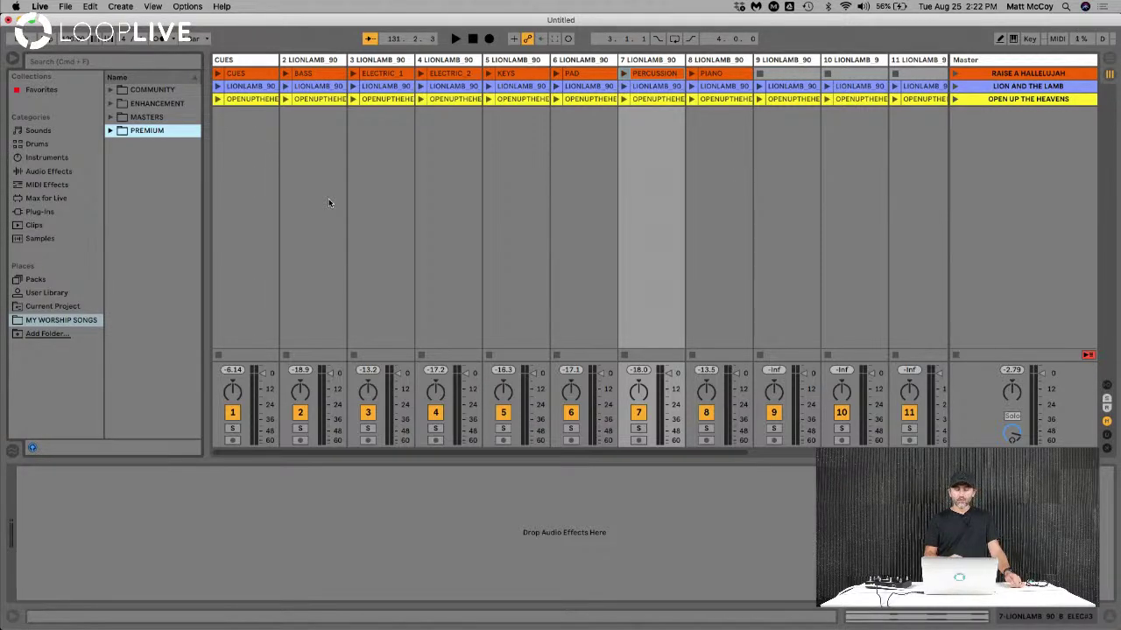
# Widen the browser to look through the stems in PREMIUM's GLORIOUSDAY_110_D folder, and collapse the folders again
pyautogui.click(110, 131)
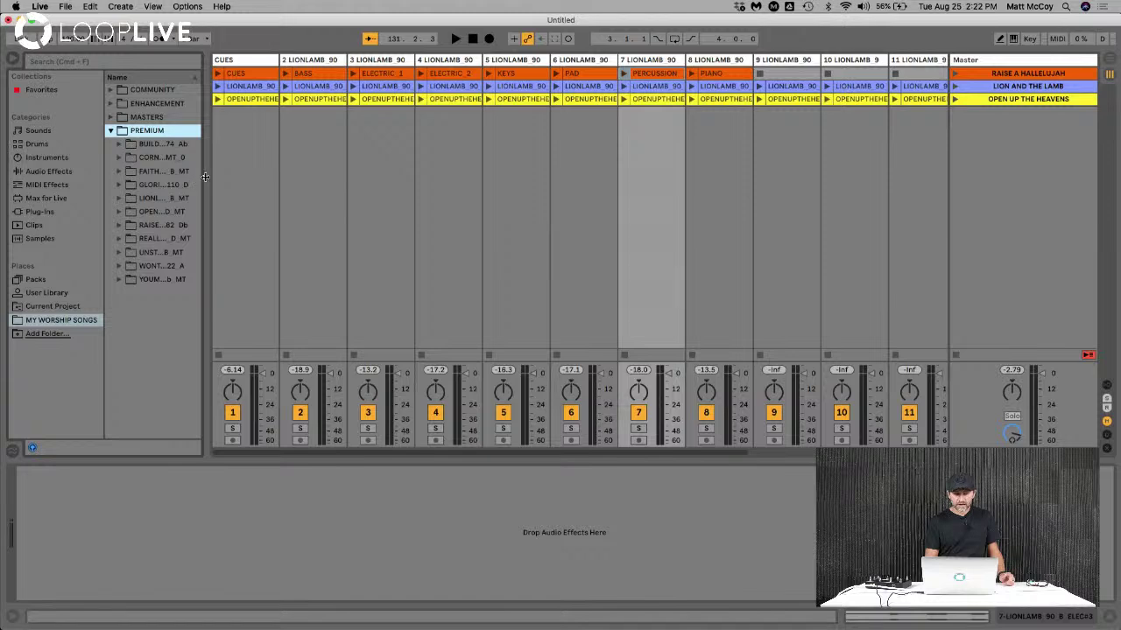
pyautogui.moveTo(205, 177); pyautogui.dragTo(314, 176)
pyautogui.click(120, 185)
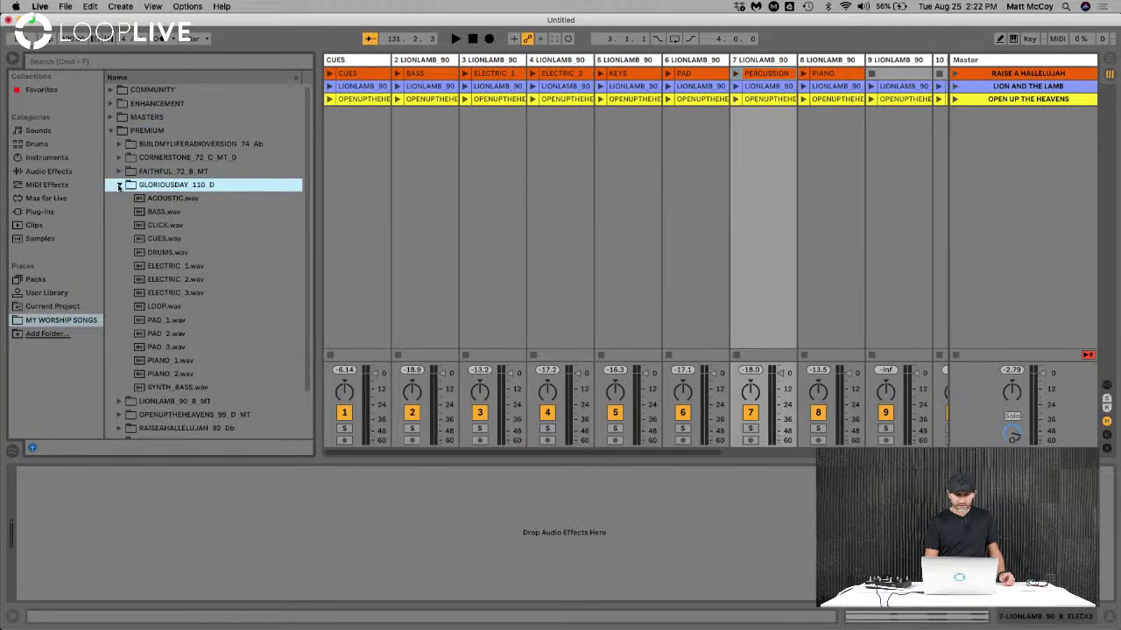
pyautogui.click(159, 226)
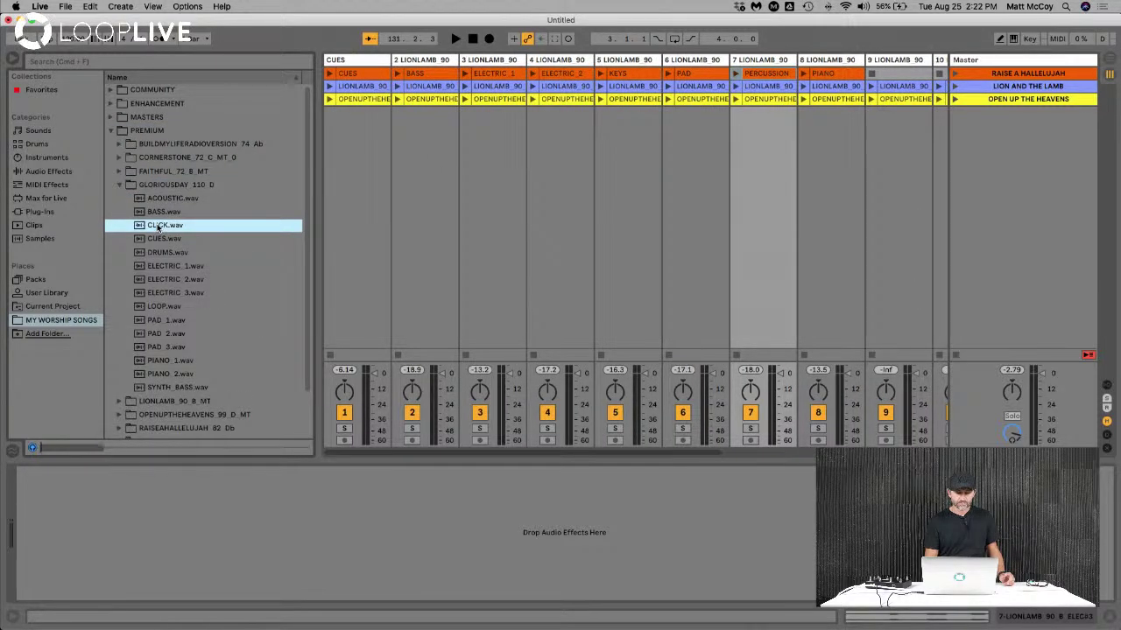
pyautogui.click(119, 184)
pyautogui.click(110, 131)
pyautogui.click(423, 204)
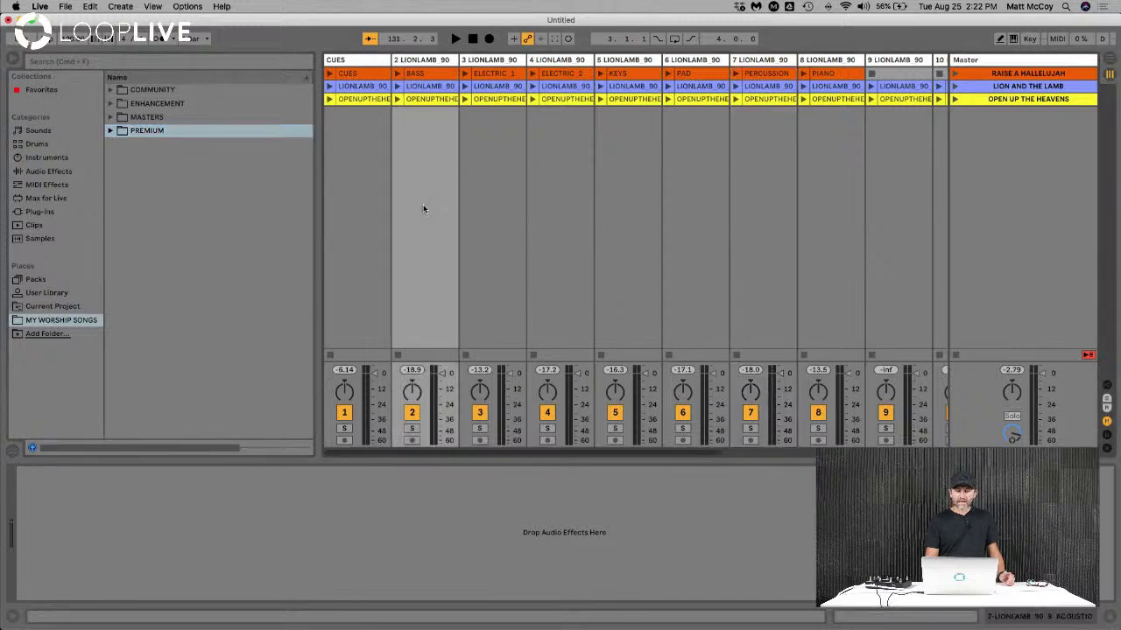
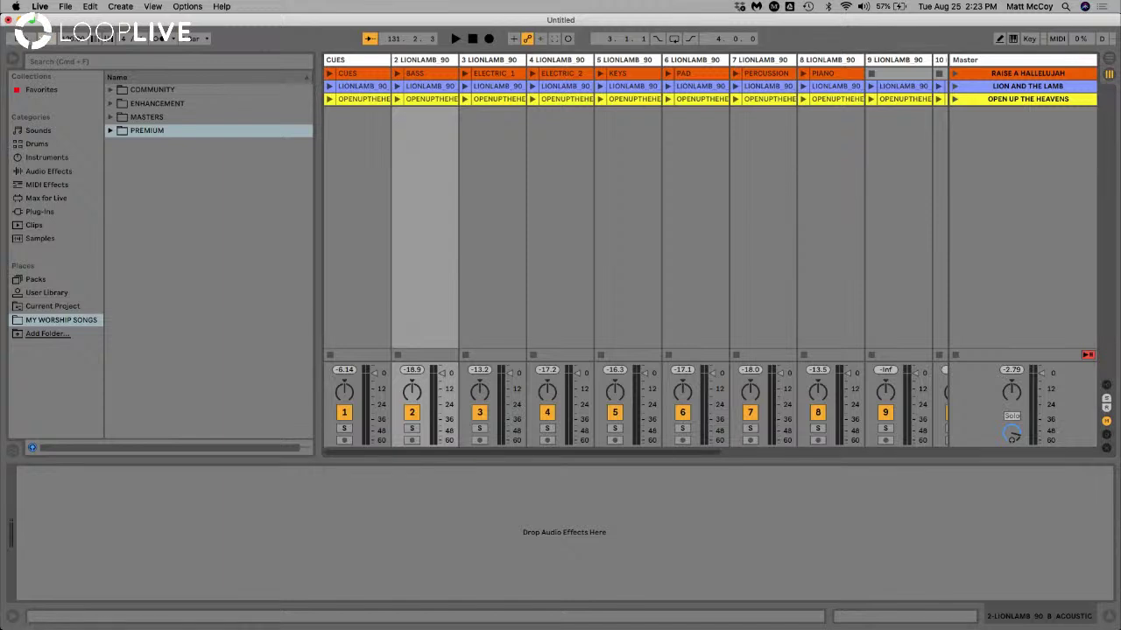
# Turn on the metronome and adjust the preview/cue volume on the Master track
pyautogui.press('space')
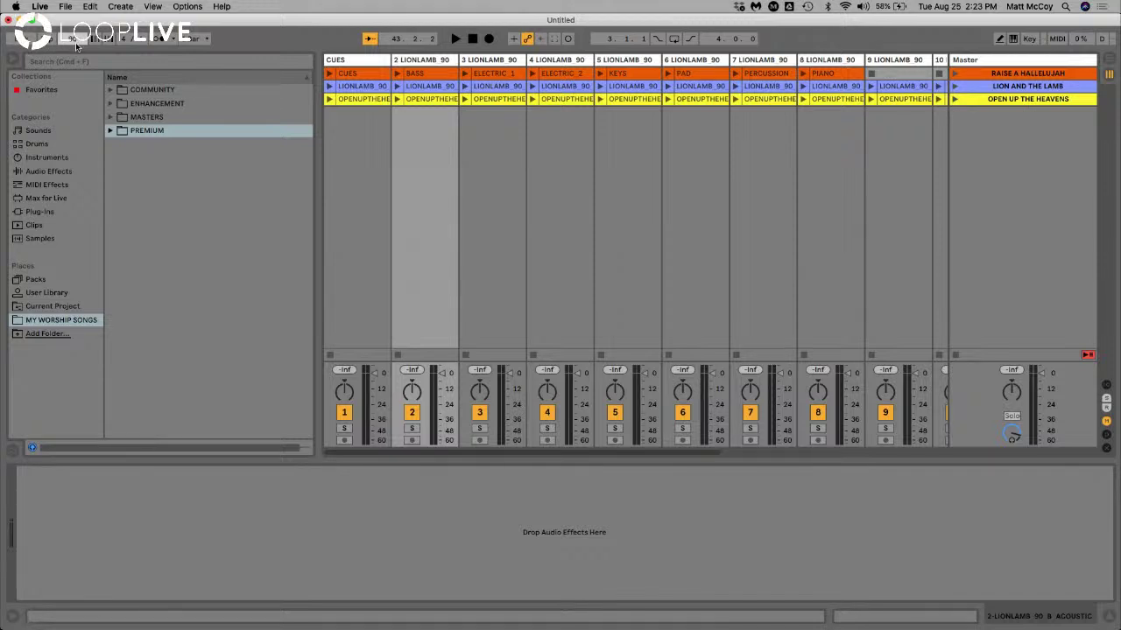
pyautogui.moveTo(76, 46); pyautogui.dragTo(73, 37)
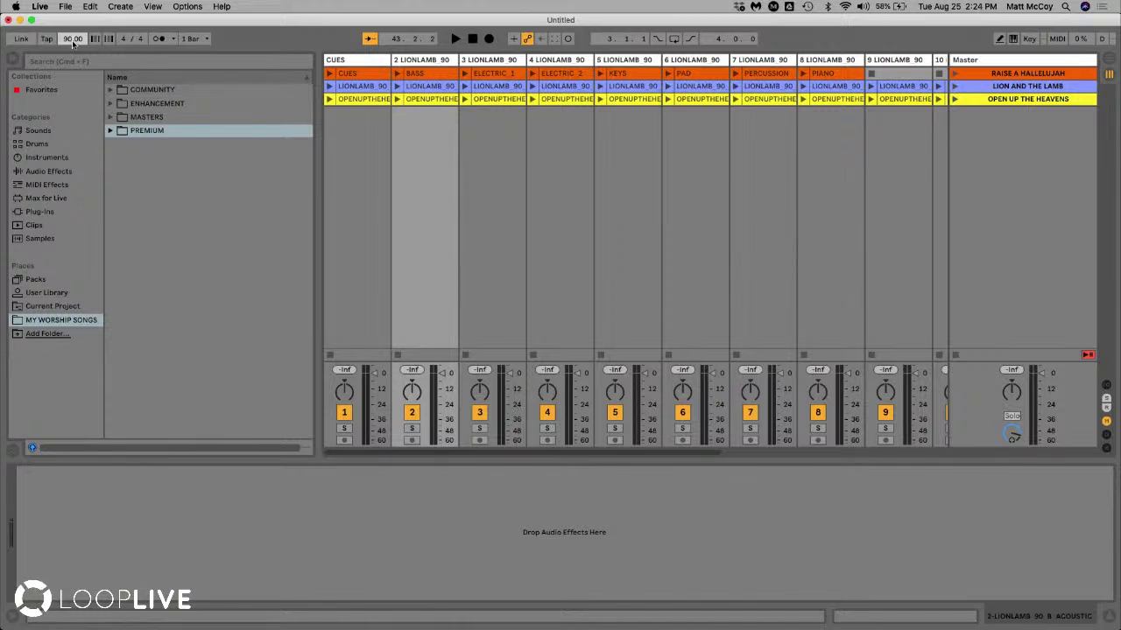
pyautogui.click(159, 42)
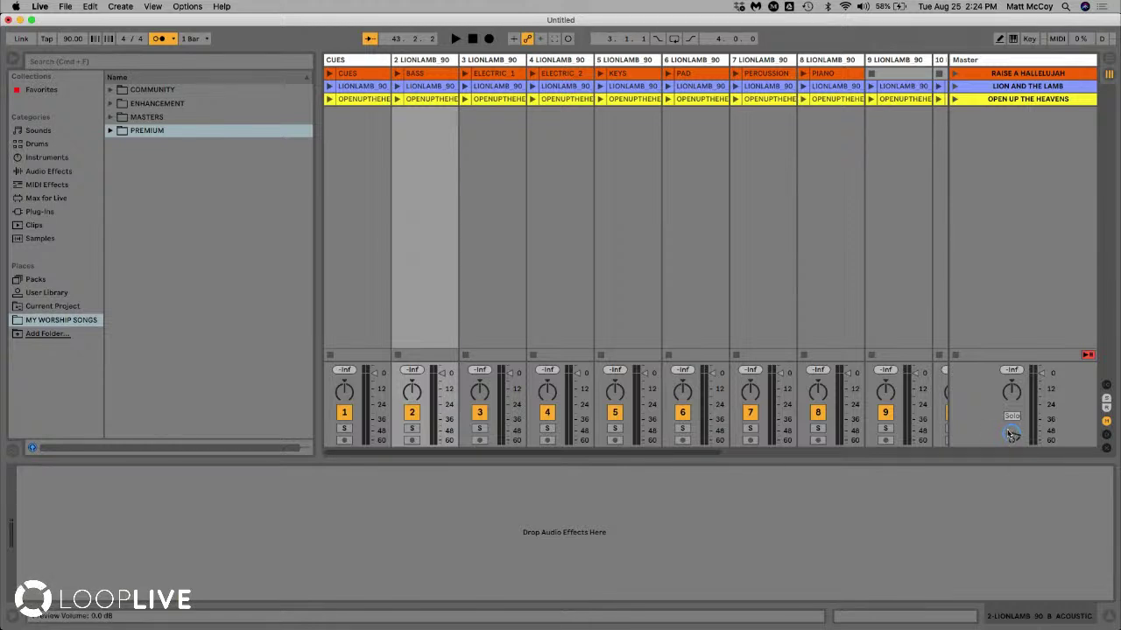
pyautogui.scroll(-4, 1013, 435)
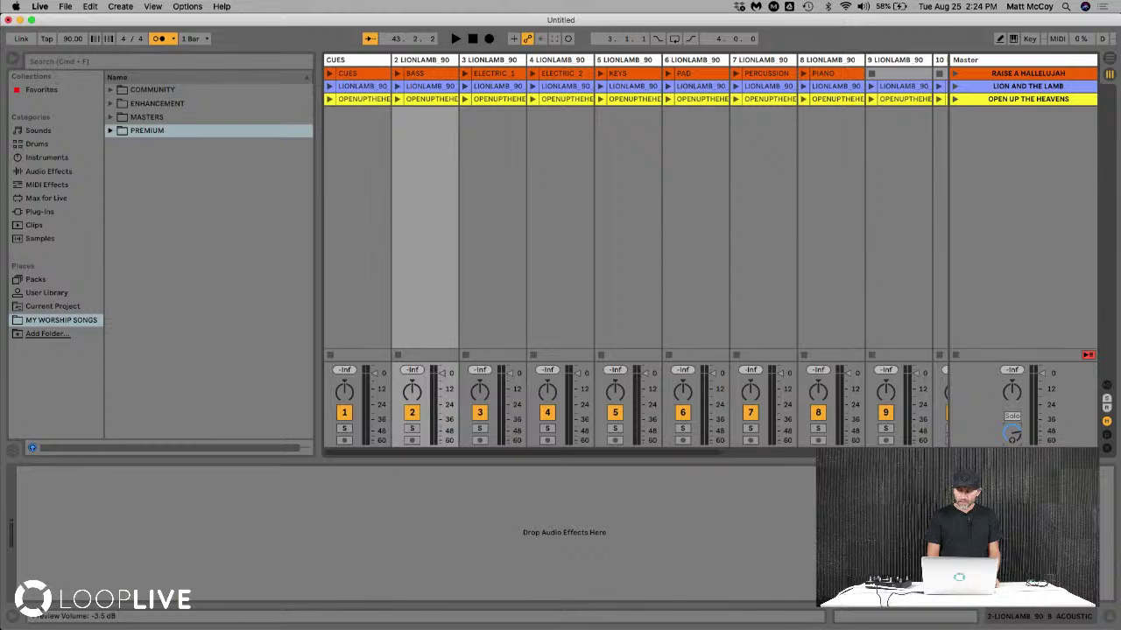
pyautogui.scroll(2, 1013, 433)
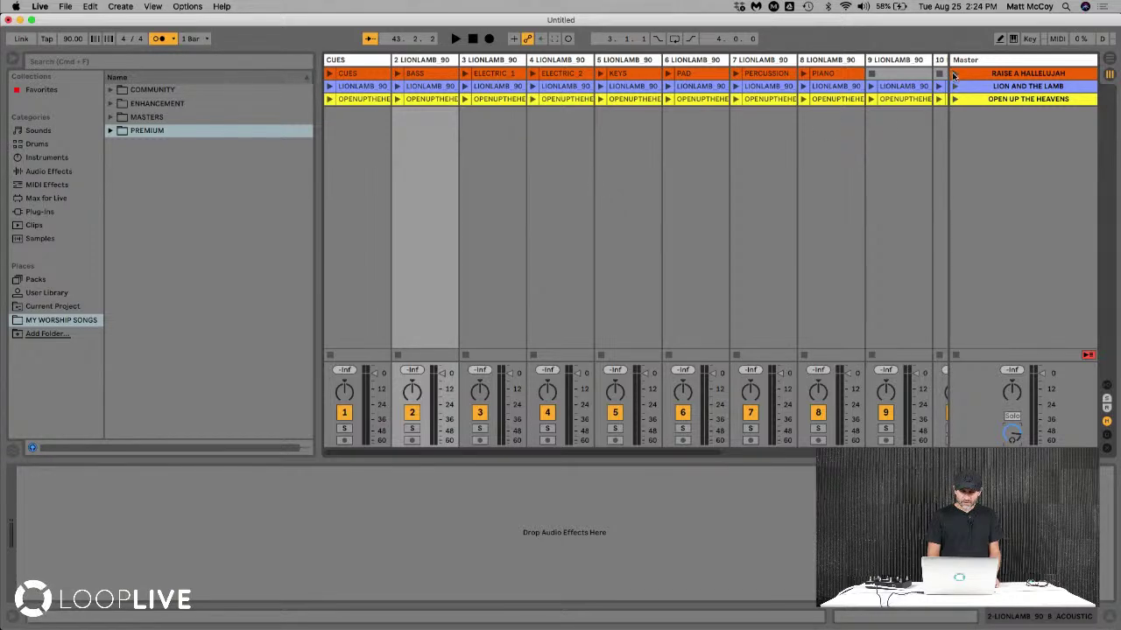
# Launch the RAISE A HALLELUJAH scene to hear it against the metronome, and stop playback
pyautogui.press('Return')
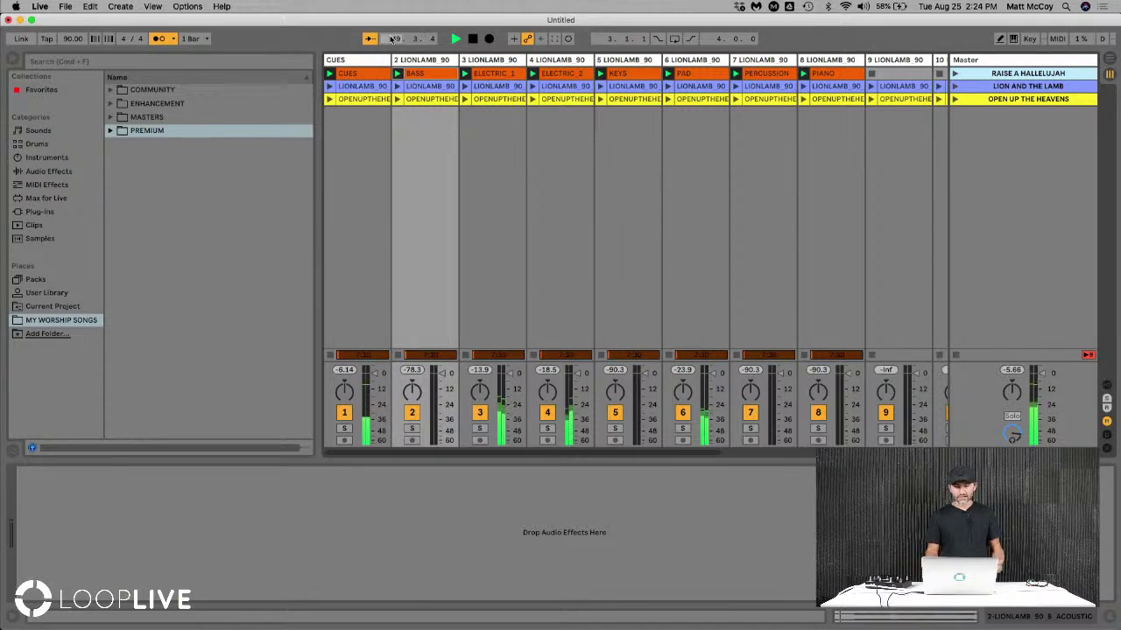
pyautogui.click(471, 40)
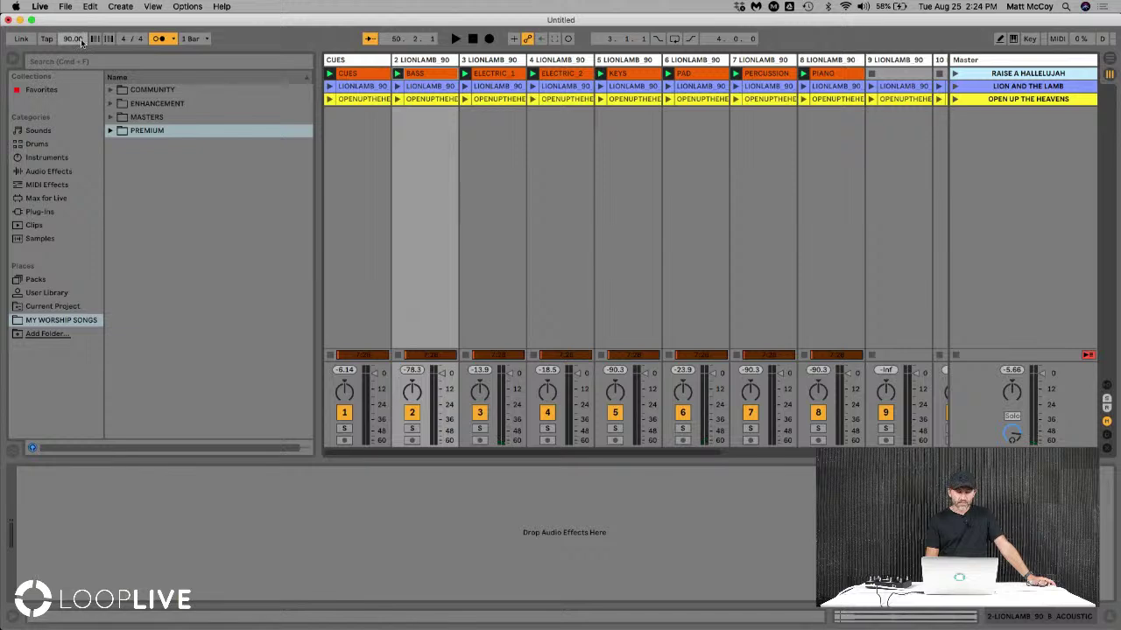
# Check the tempo in the song's PREMIUM folder name and set the RAISE A HALLELUJAH scene's launch tempo to 82 BPM
pyautogui.click(110, 130)
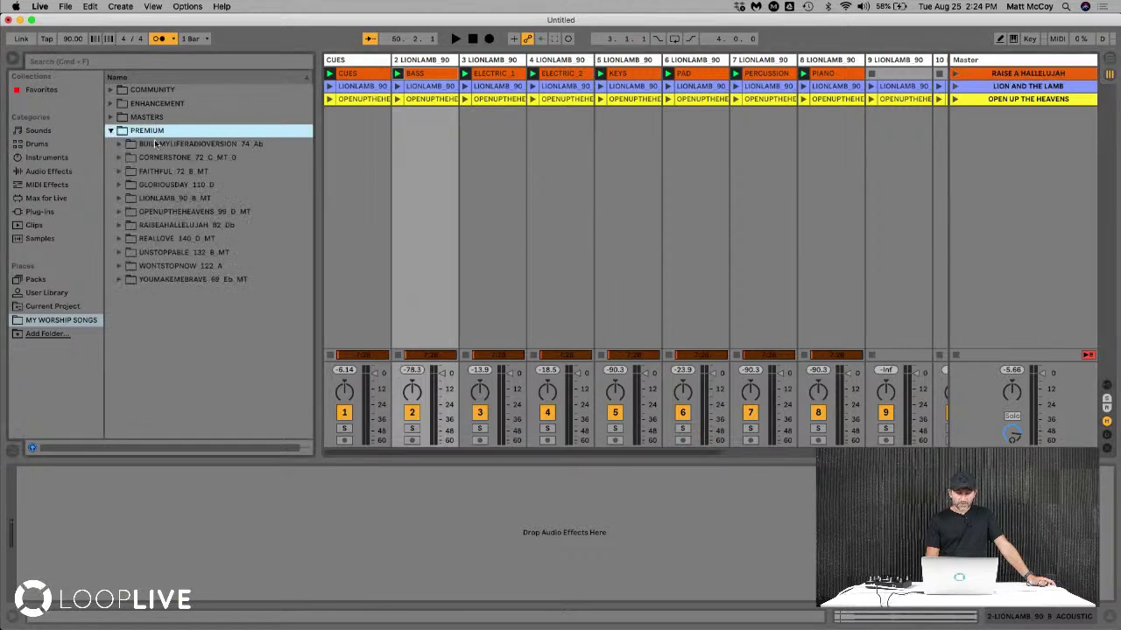
pyautogui.click(179, 226)
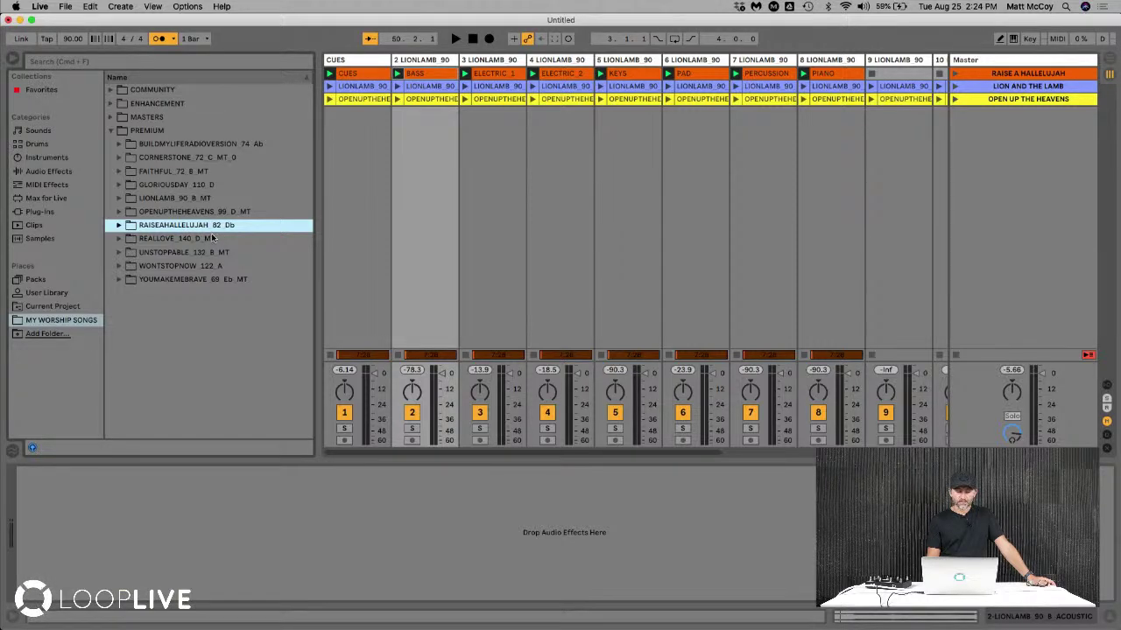
pyautogui.click(1003, 75)
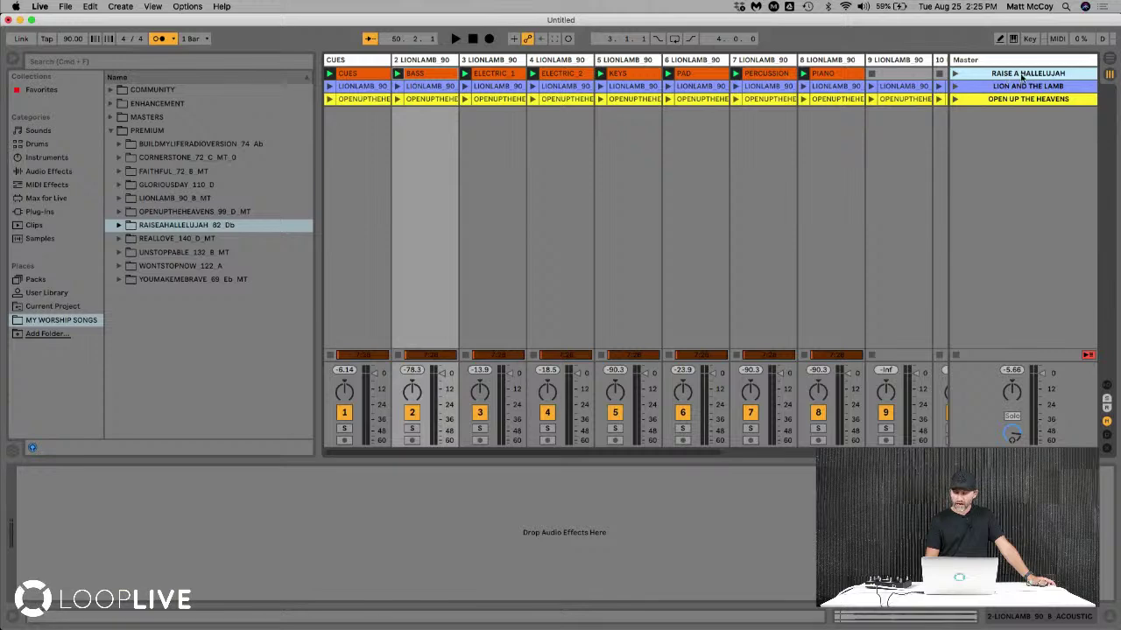
pyautogui.rightClick(1022, 76)
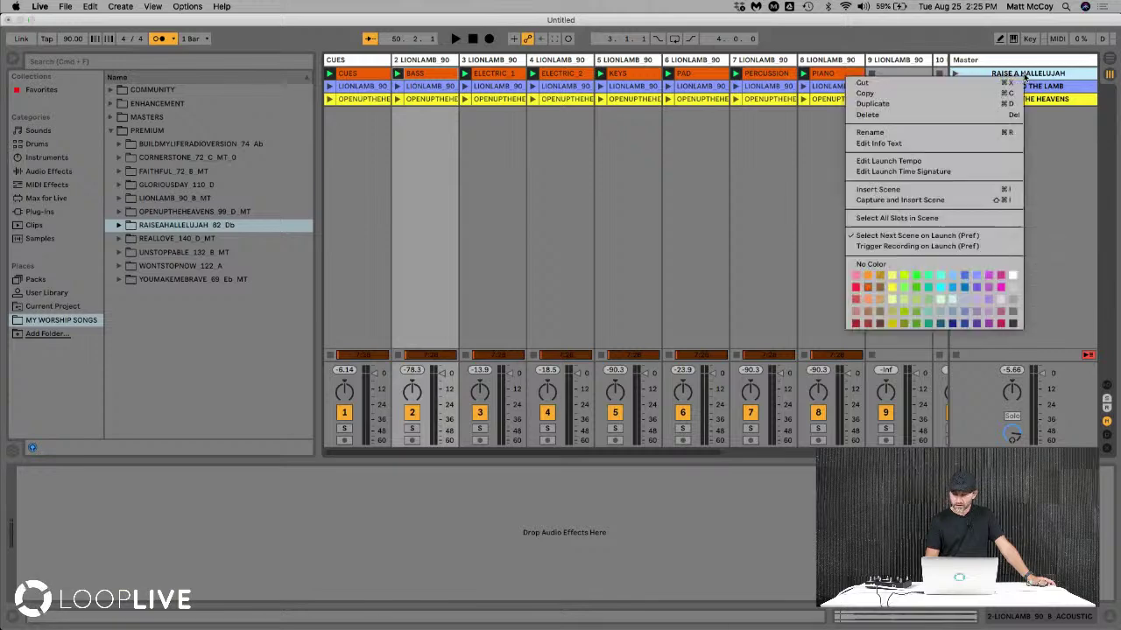
pyautogui.click(936, 163)
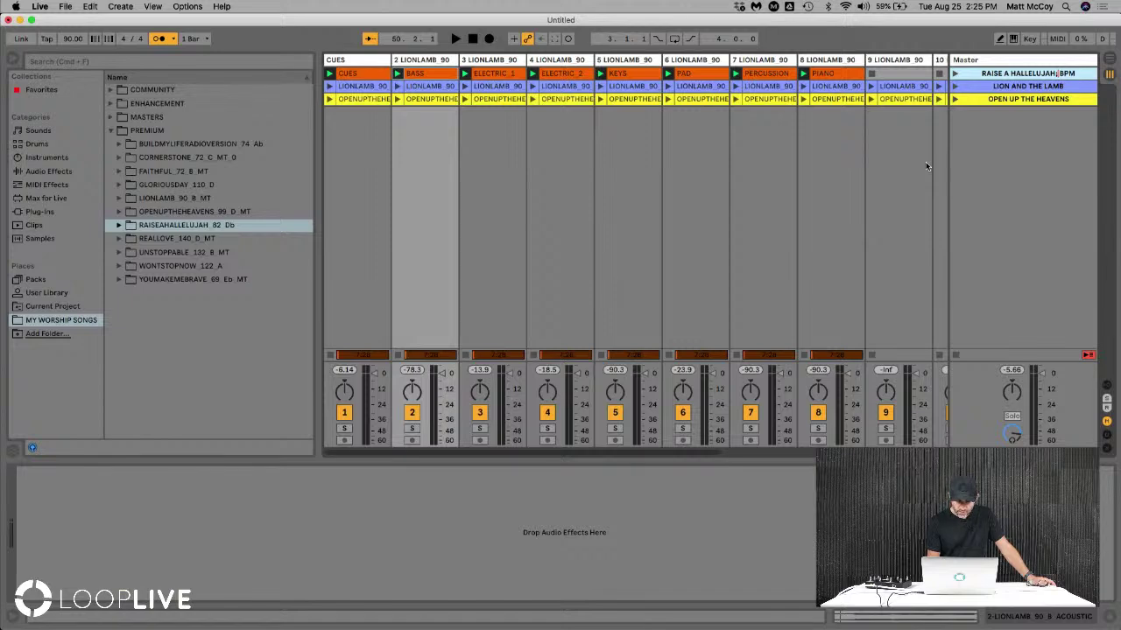
pyautogui.write('82')
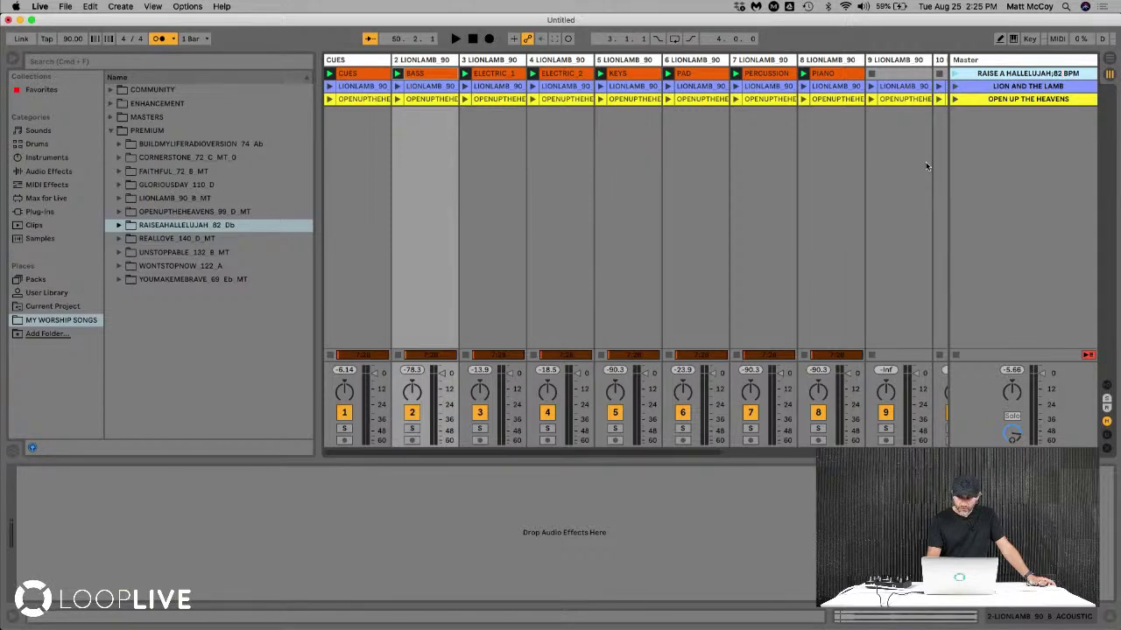
pyautogui.press('Return')
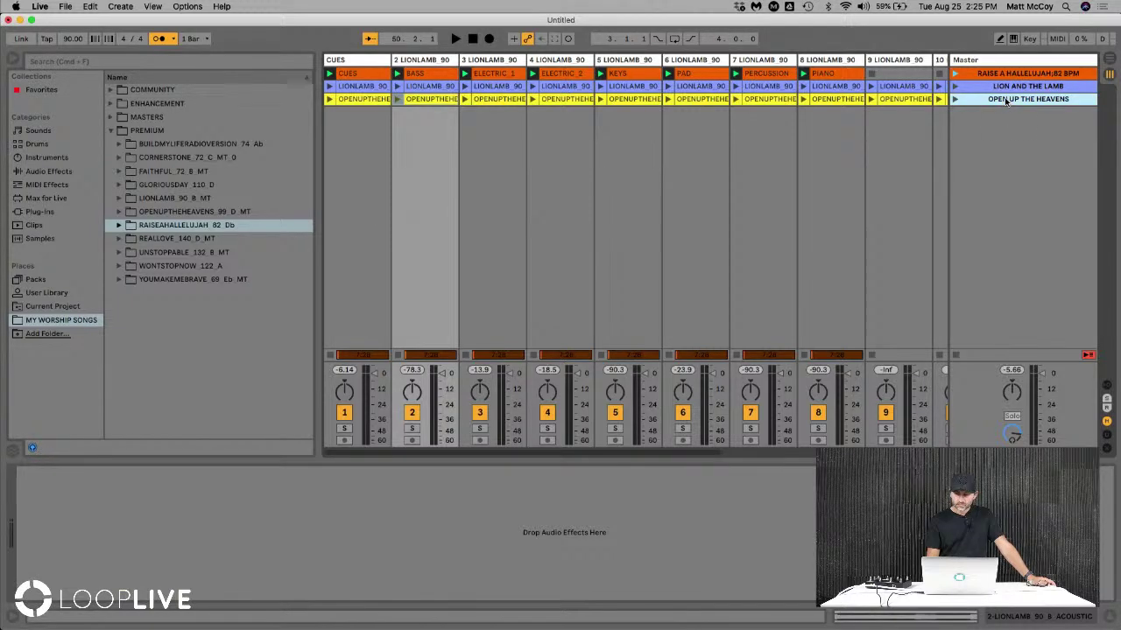
# Launch the RAISE A HALLELUJAH scene at its 82 BPM launch tempo, skip ahead in the song, and stop playback
pyautogui.click(954, 74)
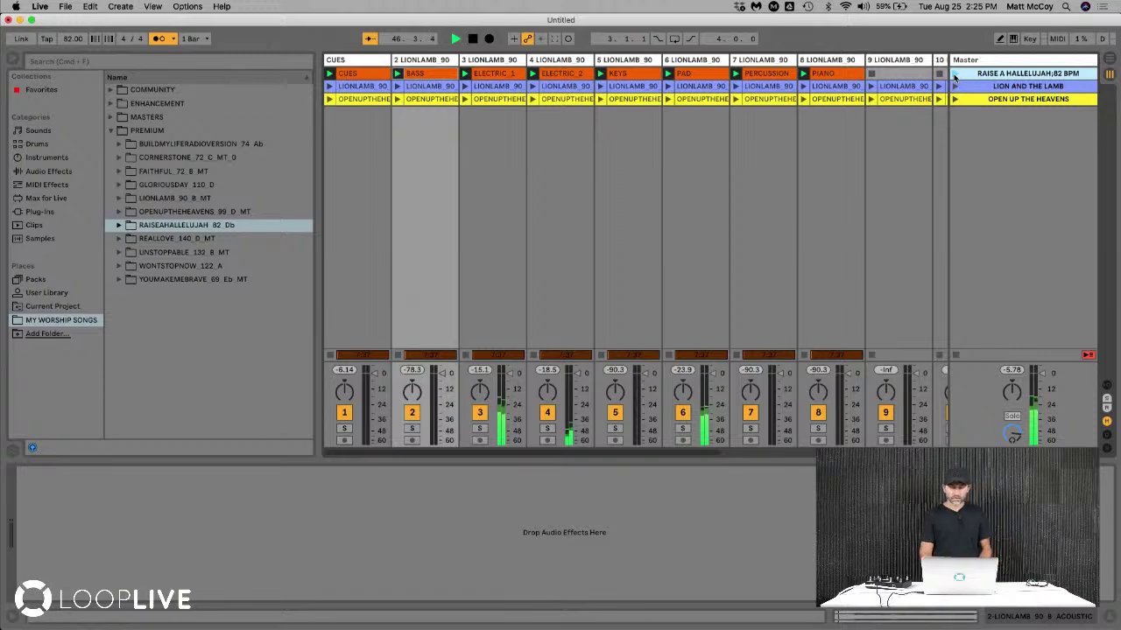
pyautogui.click(393, 41)
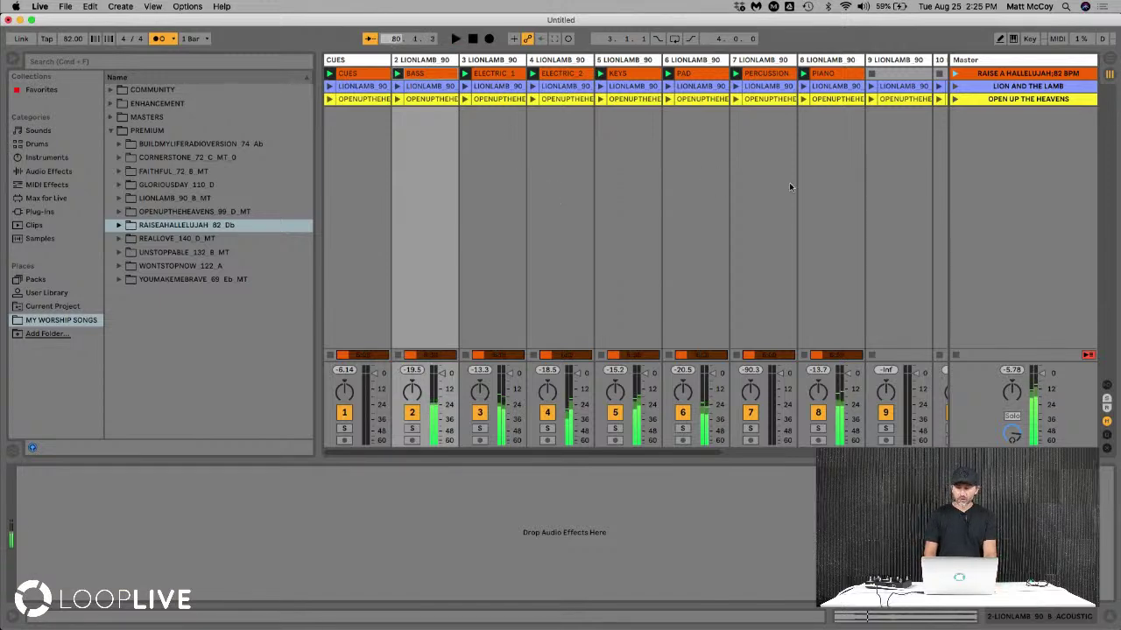
# Set the RAISE A HALLELUJAH scene's launch time signature to 2/8
pyautogui.click(1051, 75)
pyautogui.rightClick(1058, 77)
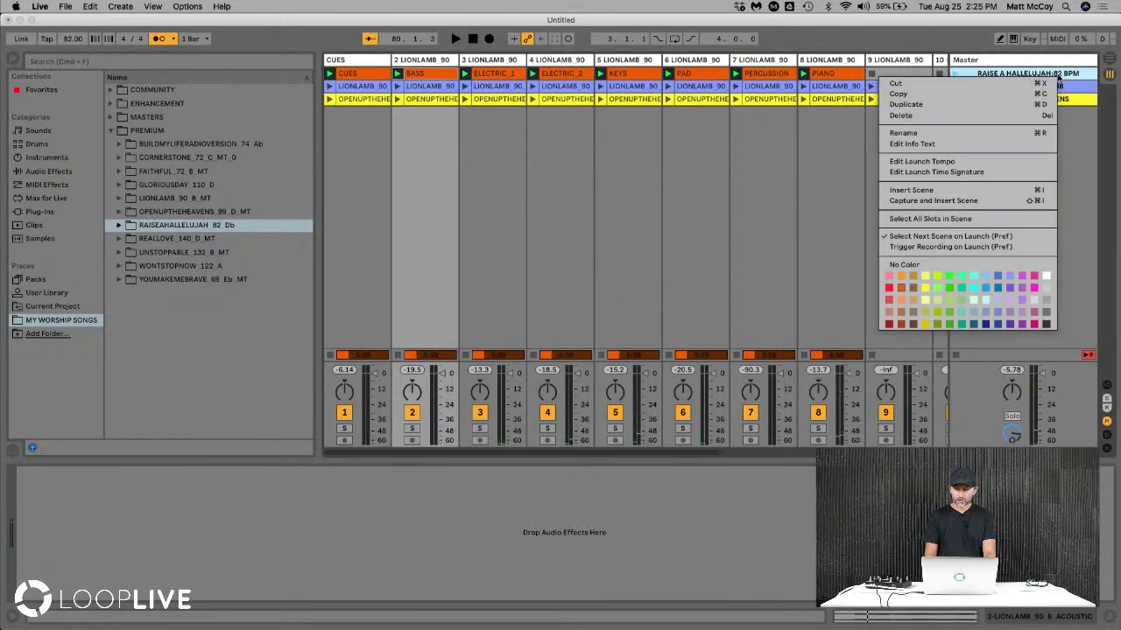
pyautogui.click(948, 173)
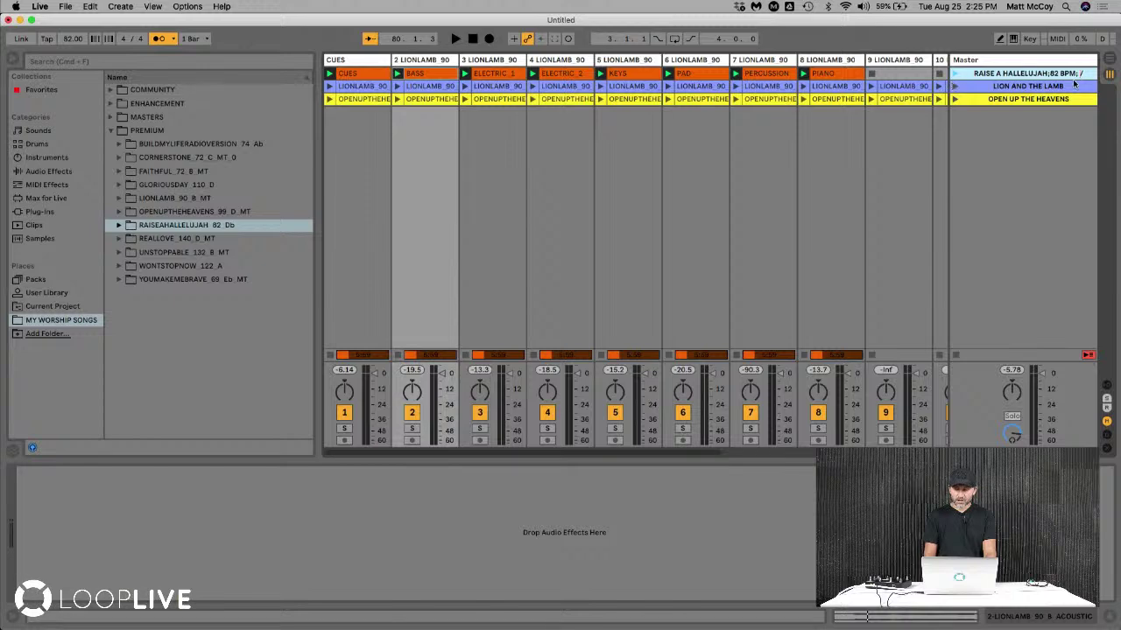
pyautogui.write('2/')
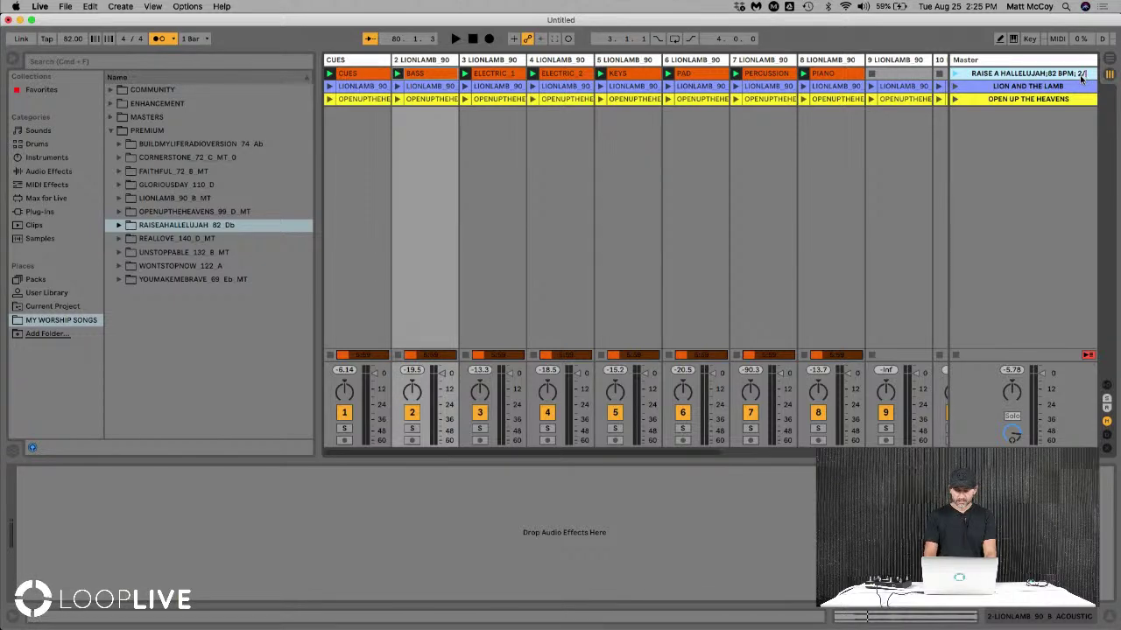
pyautogui.write('8')
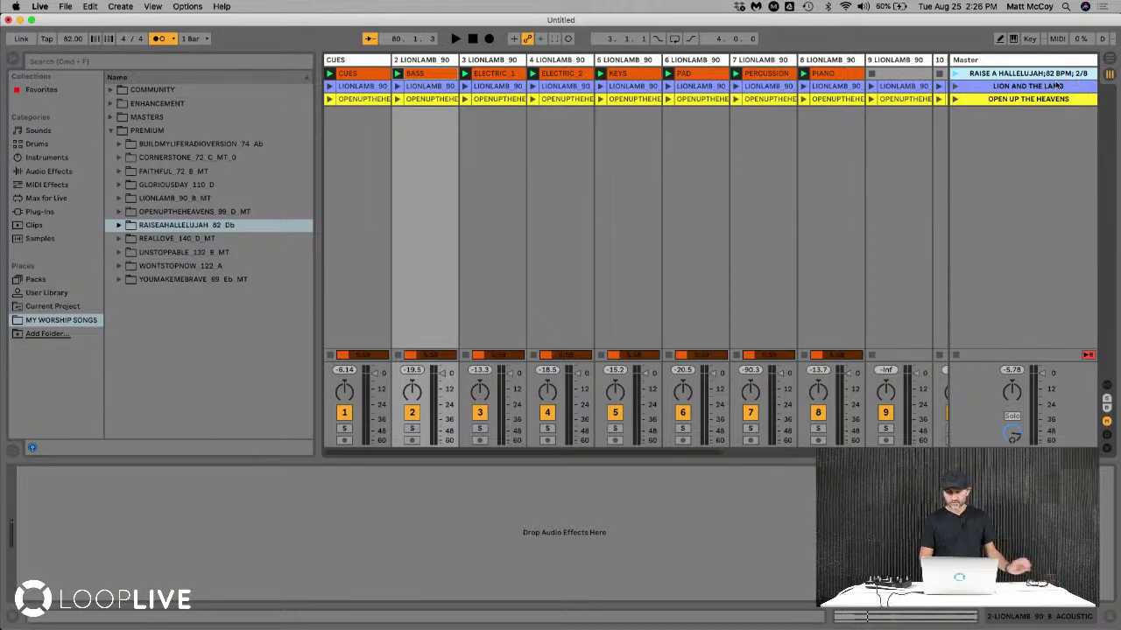
# Set the LION AND THE LAMB scene's launch tempo to 90 BPM and its launch time signature to 4/4
pyautogui.click(1050, 88)
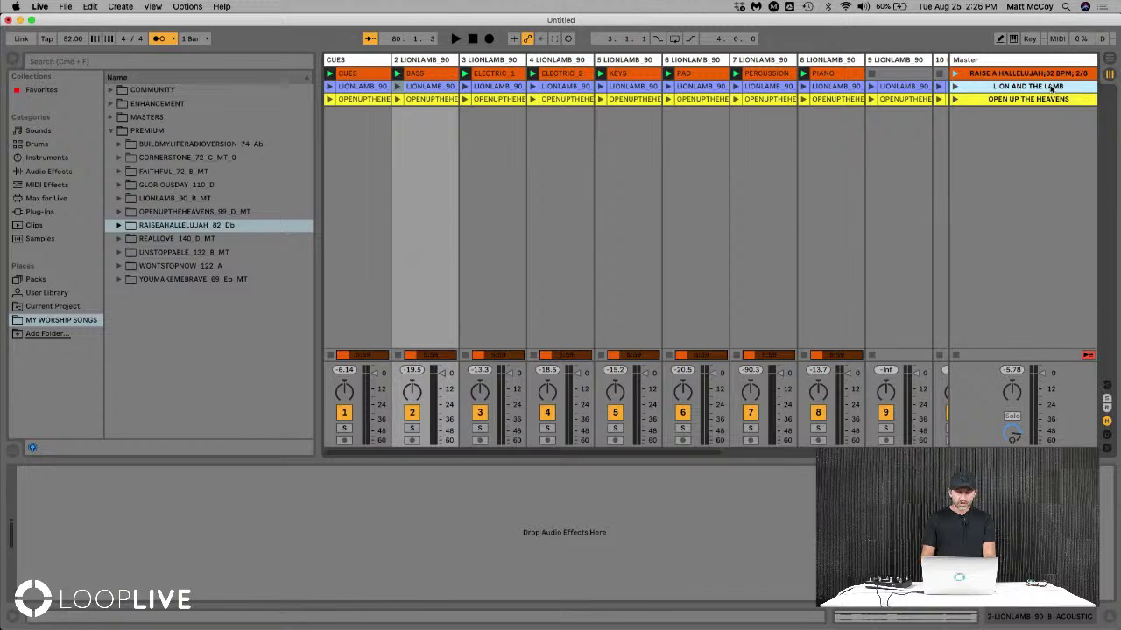
pyautogui.rightClick(1051, 87)
pyautogui.click(948, 172)
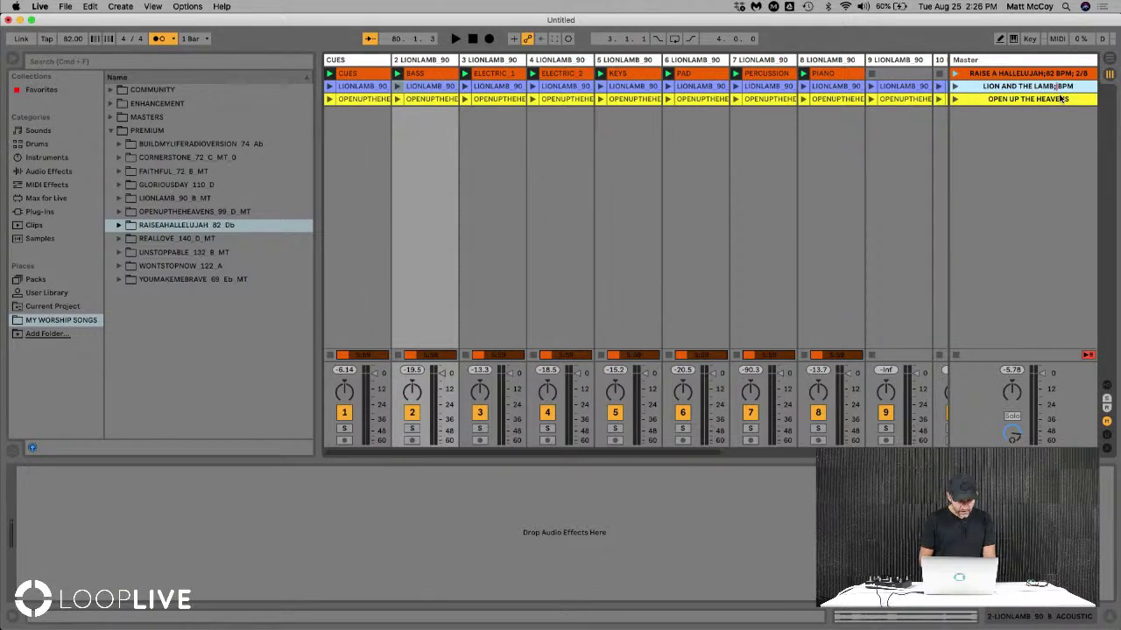
pyautogui.write('90')
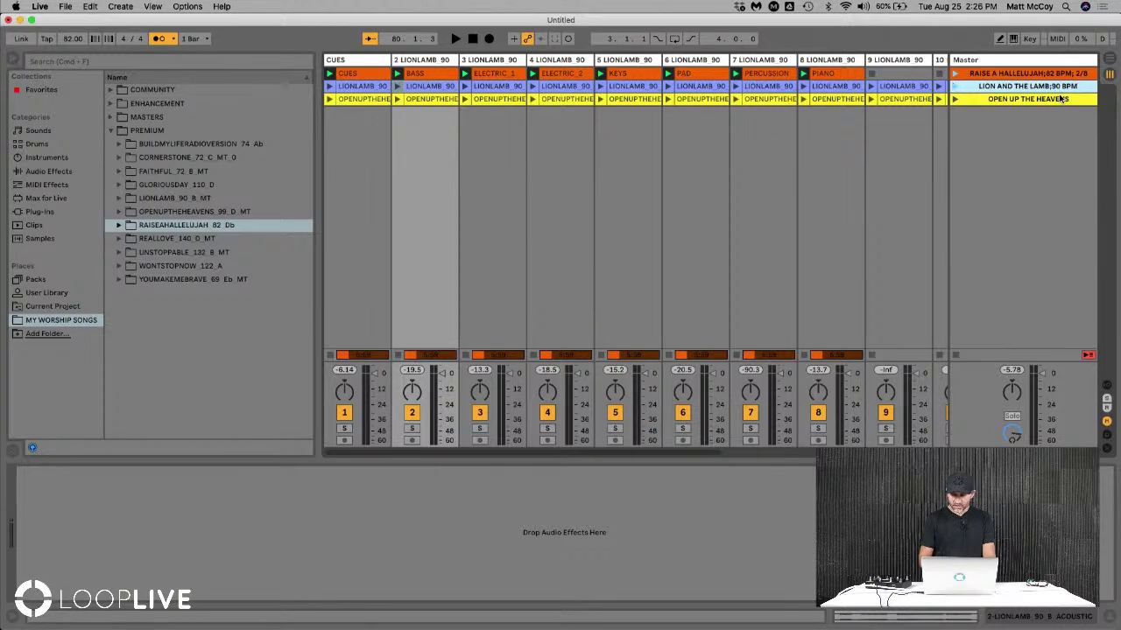
pyautogui.rightClick(1066, 88)
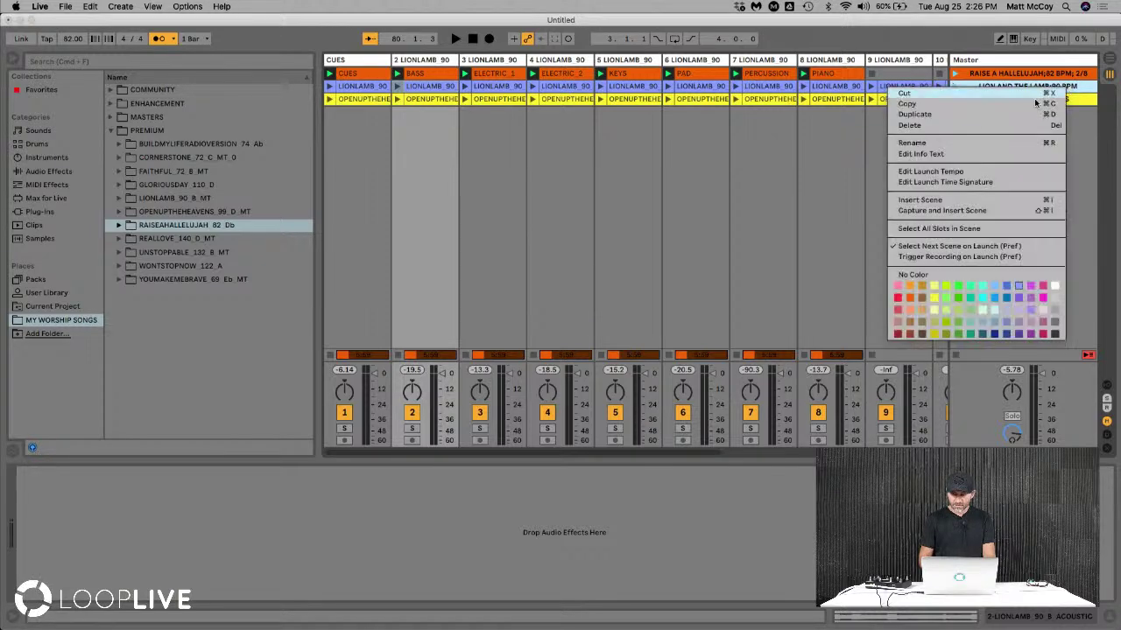
pyautogui.click(948, 182)
pyautogui.write('4/')
pyautogui.press('Right')
pyautogui.write('4')
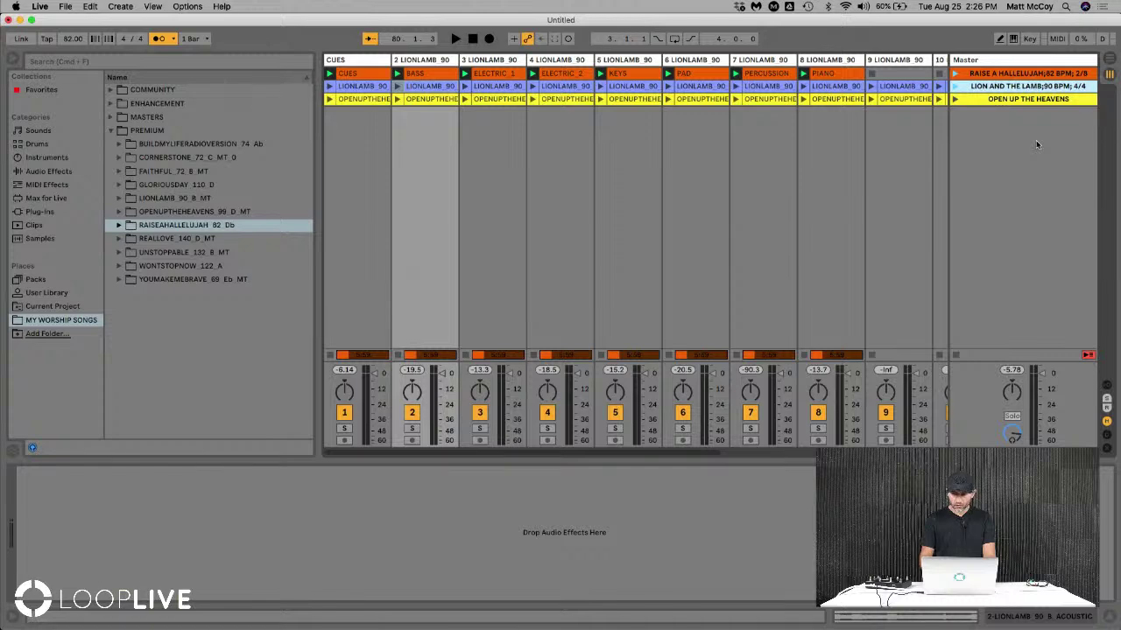
# Rename the OPEN UP THE HEAVENS scene as "OPEN UP THE HEAVENS; 99 BPM" to give it a 99 BPM launch tempo
pyautogui.click(1055, 100)
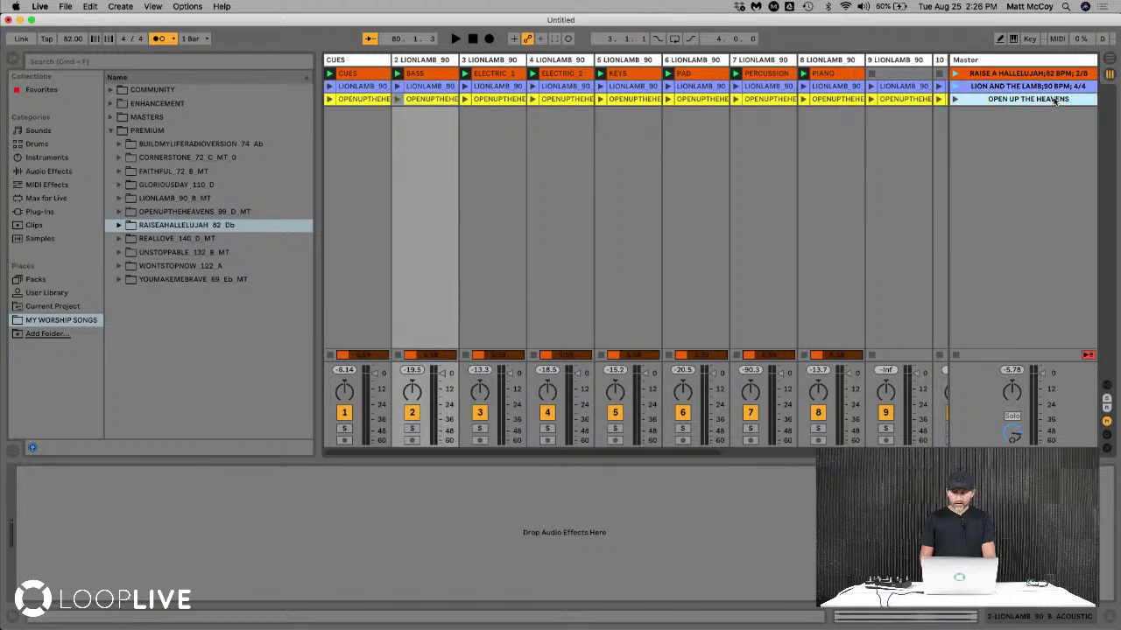
pyautogui.press('super+r')
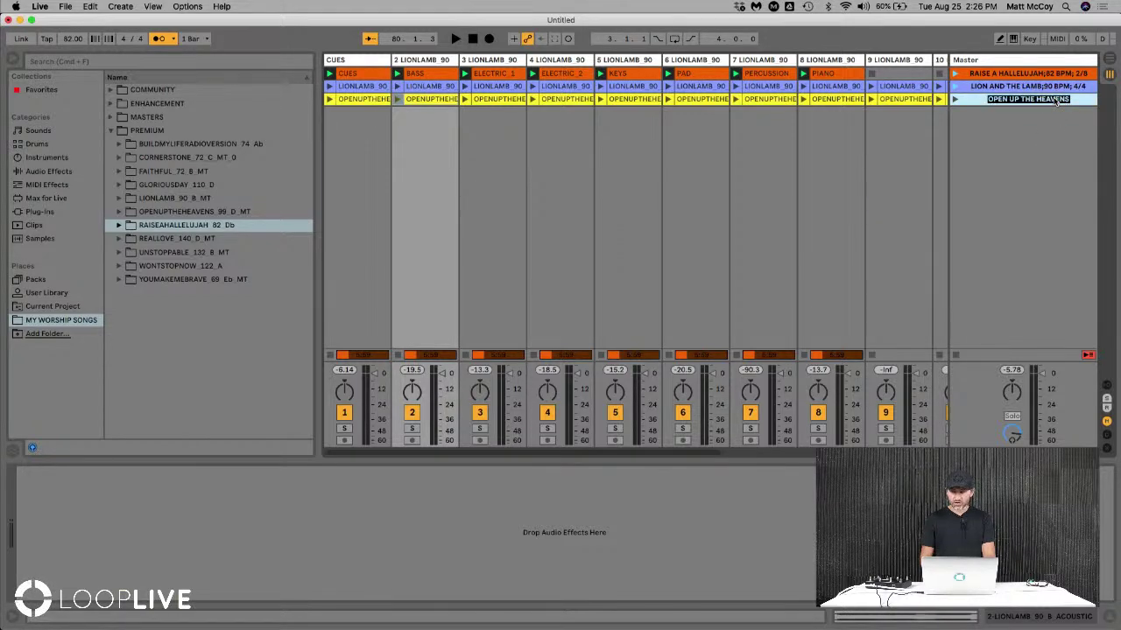
pyautogui.write('OPEN P')
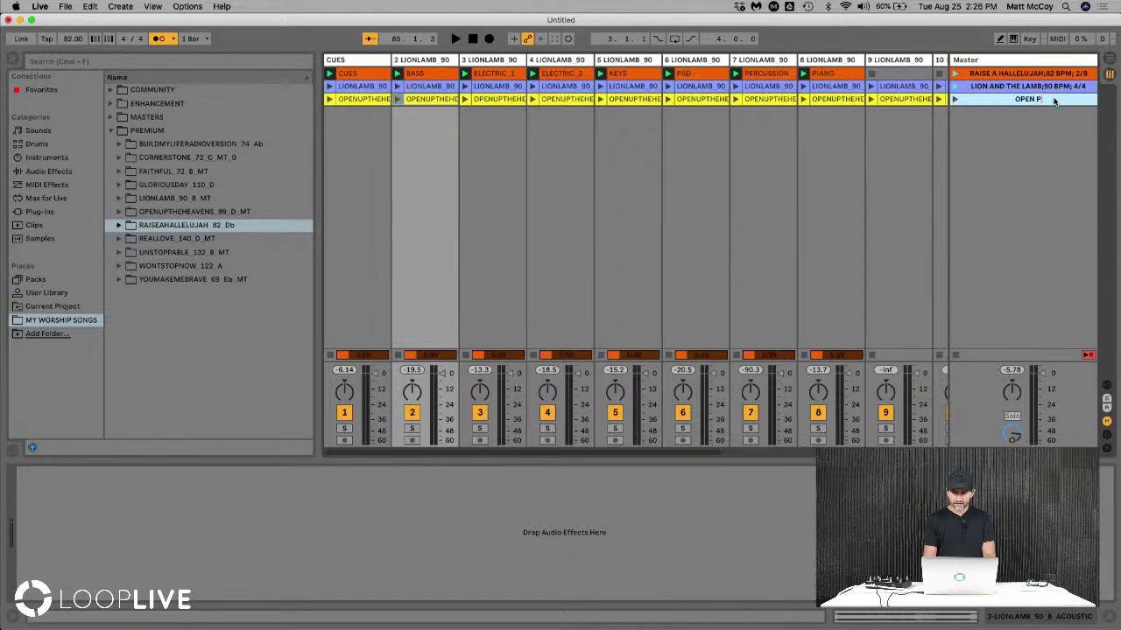
pyautogui.press('BackSpace')
pyautogui.write('UP THE HEAVENS;')
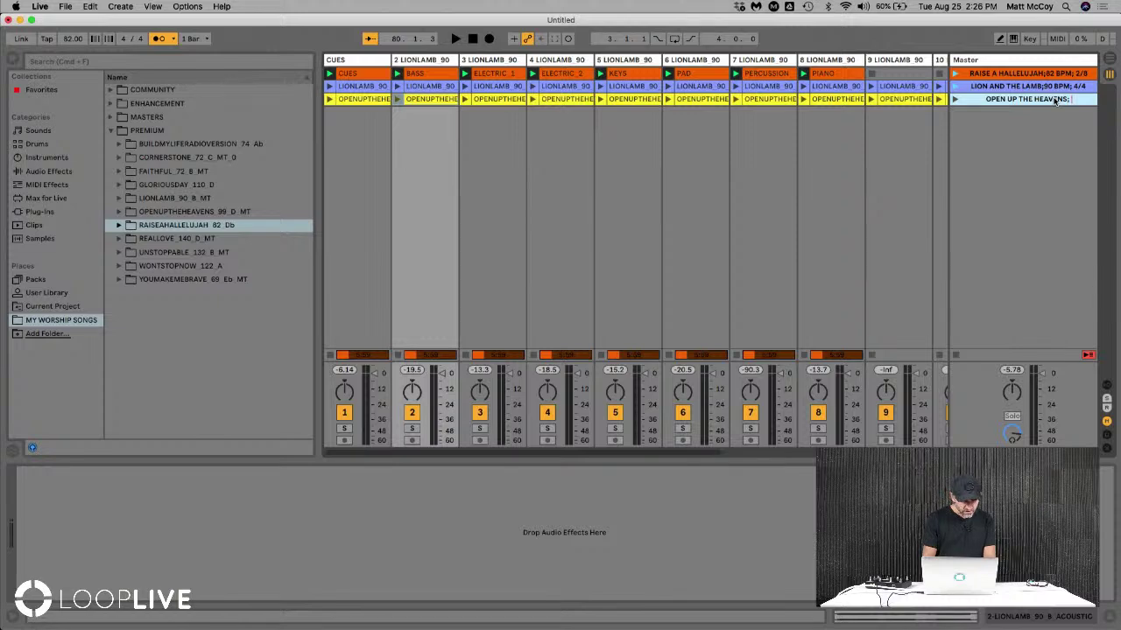
pyautogui.write(' 99 BPM')
pyautogui.press('Return')
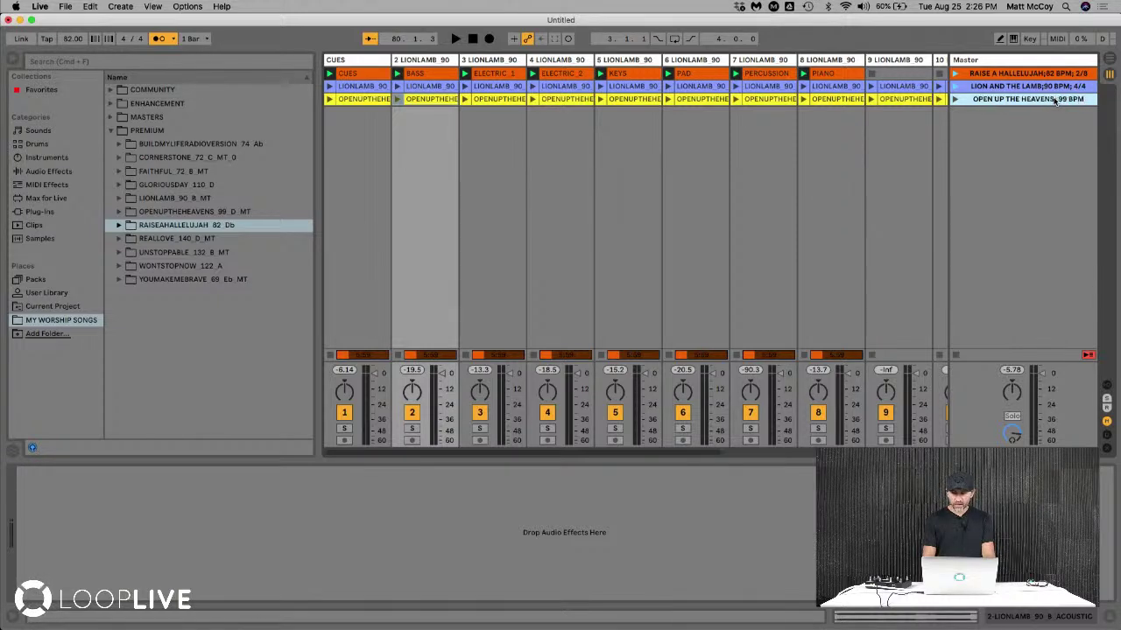
# Finish naming the third scene OPEN UP THE HEAVENS; 99 BPM; 4/4 and launch it
pyautogui.write('; ')
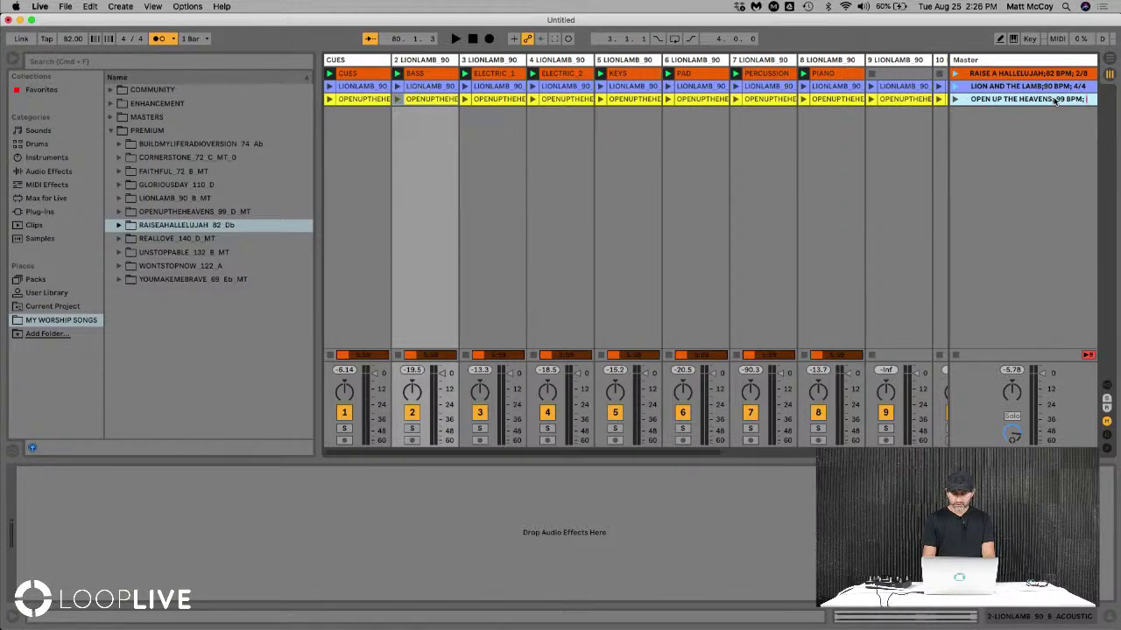
pyautogui.write('4/4')
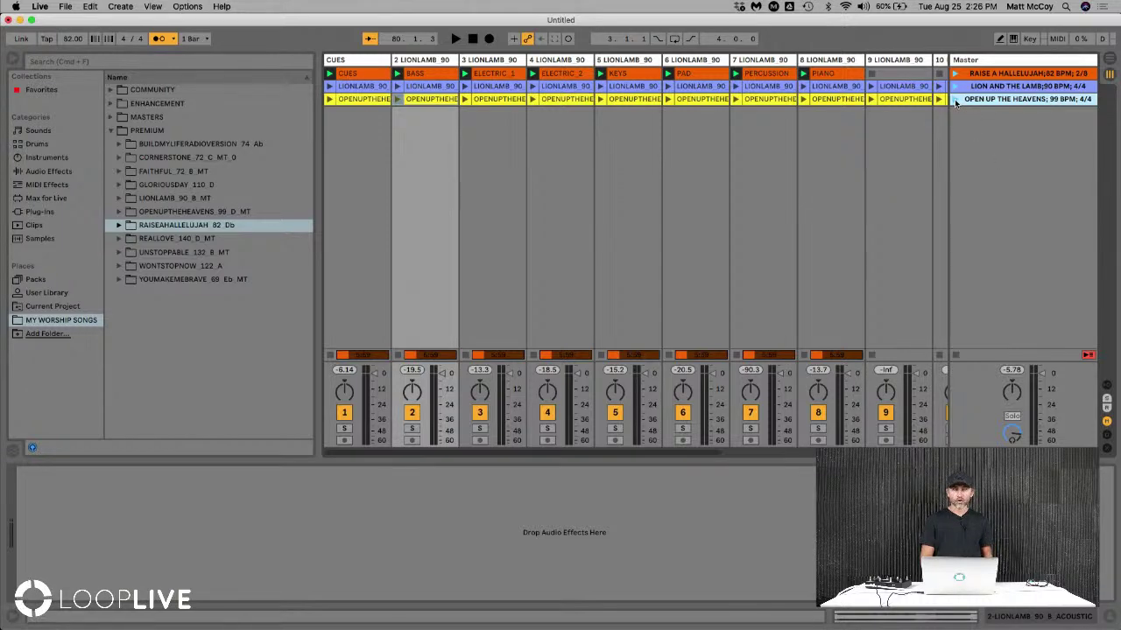
pyautogui.click(954, 99)
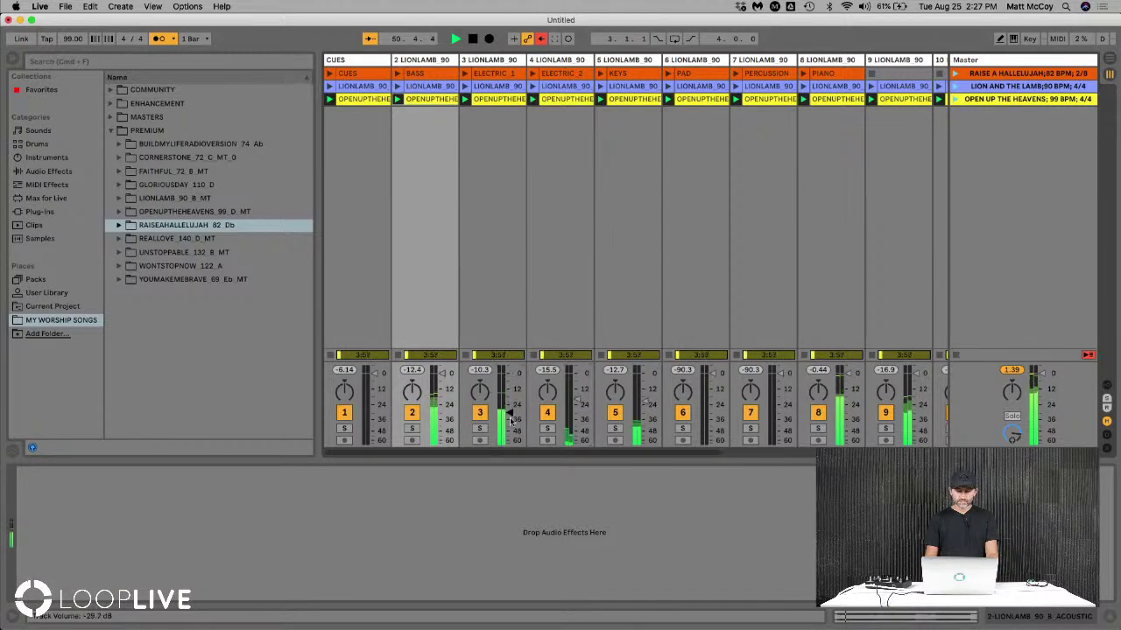
# Try lowering the track 2 volume to about -26 dB and launch the RAISE A HALLELUJAH scene for comparison
pyautogui.moveTo(442, 373); pyautogui.dragTo(443, 408)
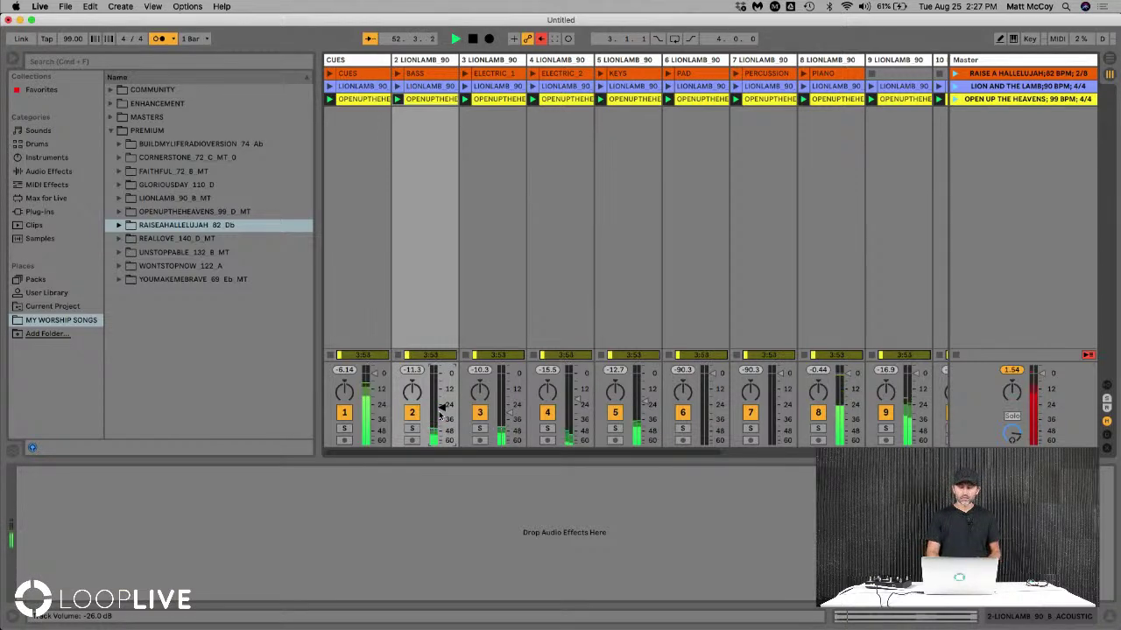
pyautogui.click(960, 76)
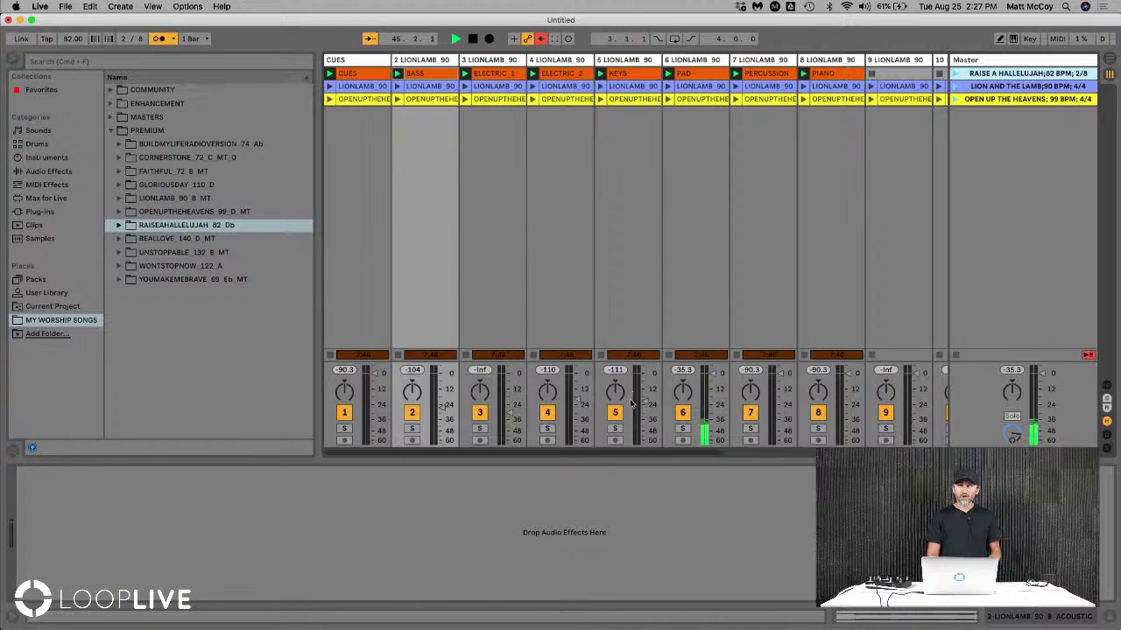
pyautogui.hscroll(2, 657, 101)
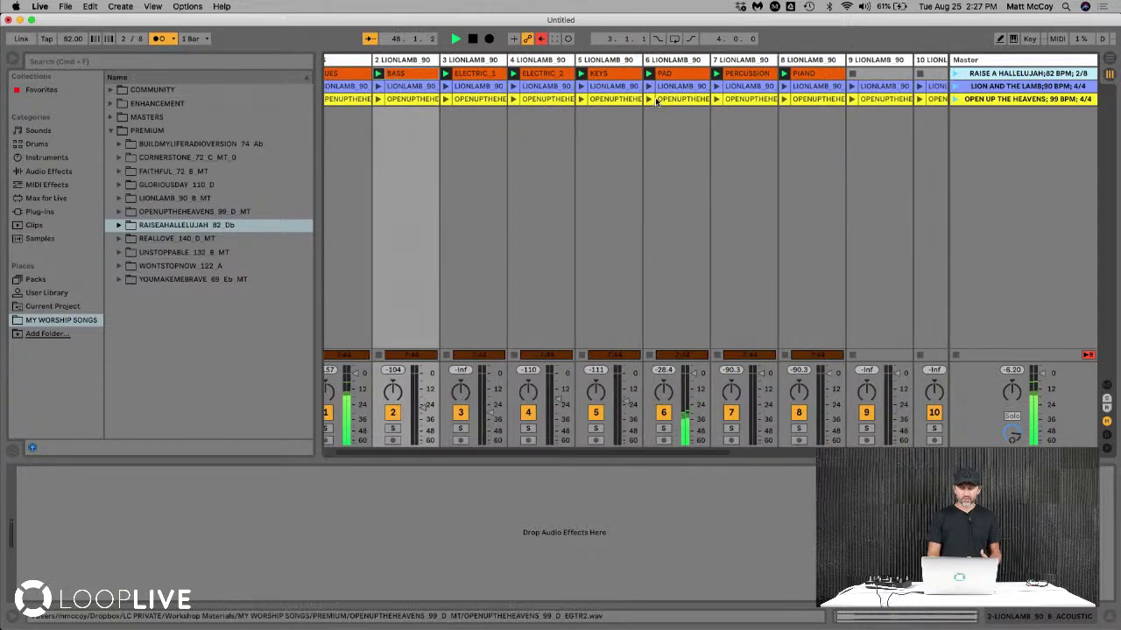
pyautogui.click(611, 115)
pyautogui.hscroll(-2, 612, 115)
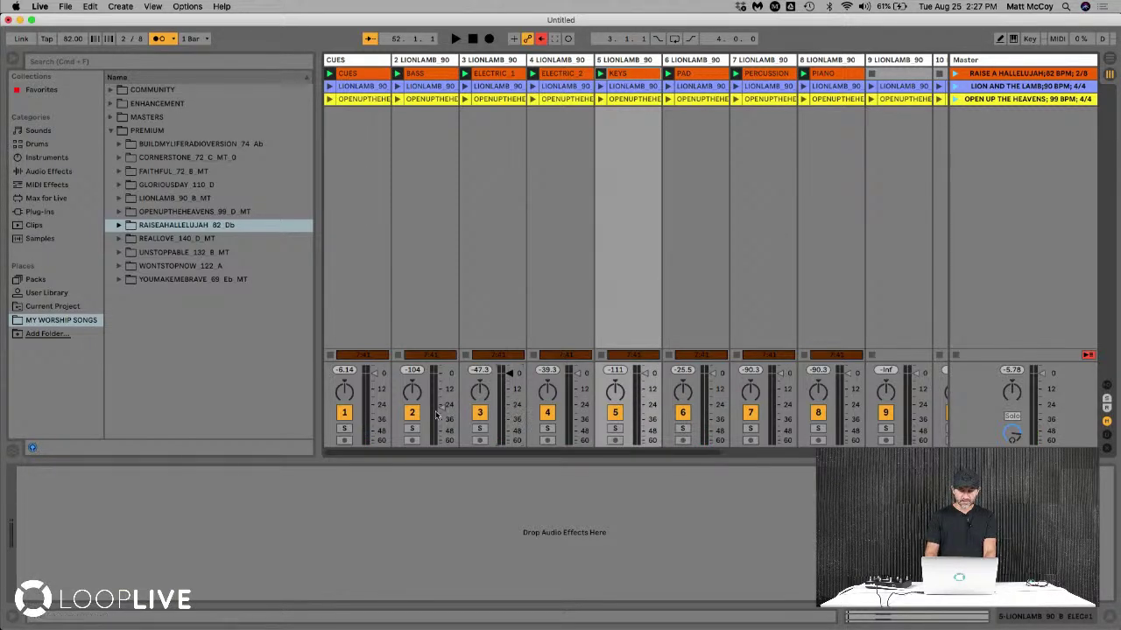
# Inspect the clip settings of the OPEN UP THE HEAVENS clips on tracks 4 and 3
pyautogui.click(581, 218)
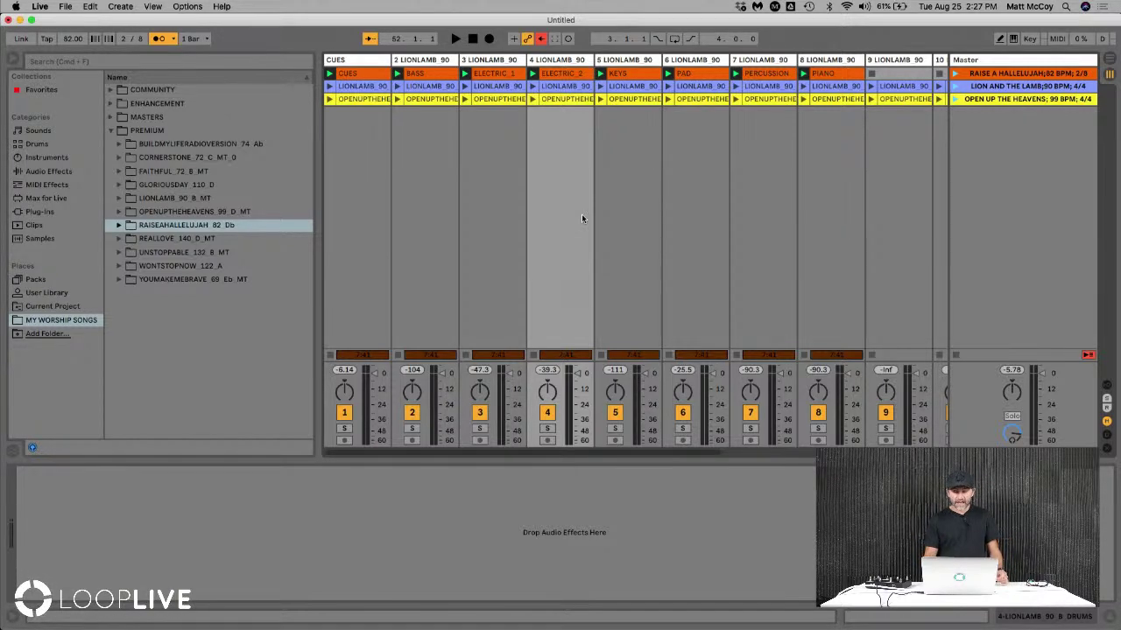
pyautogui.click(556, 99)
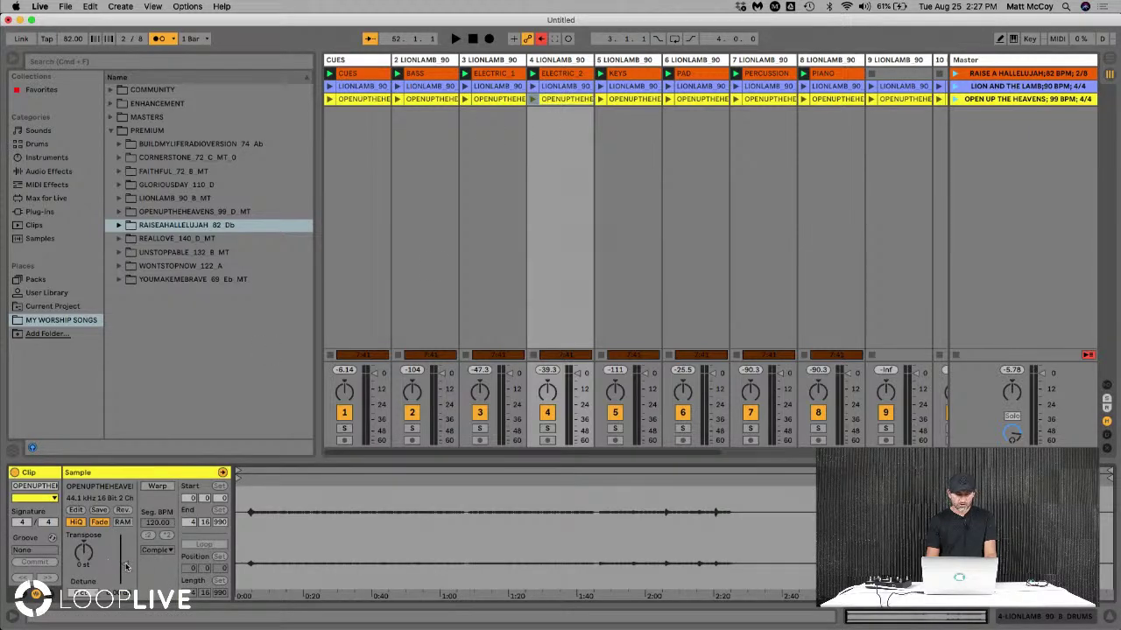
pyautogui.click(494, 99)
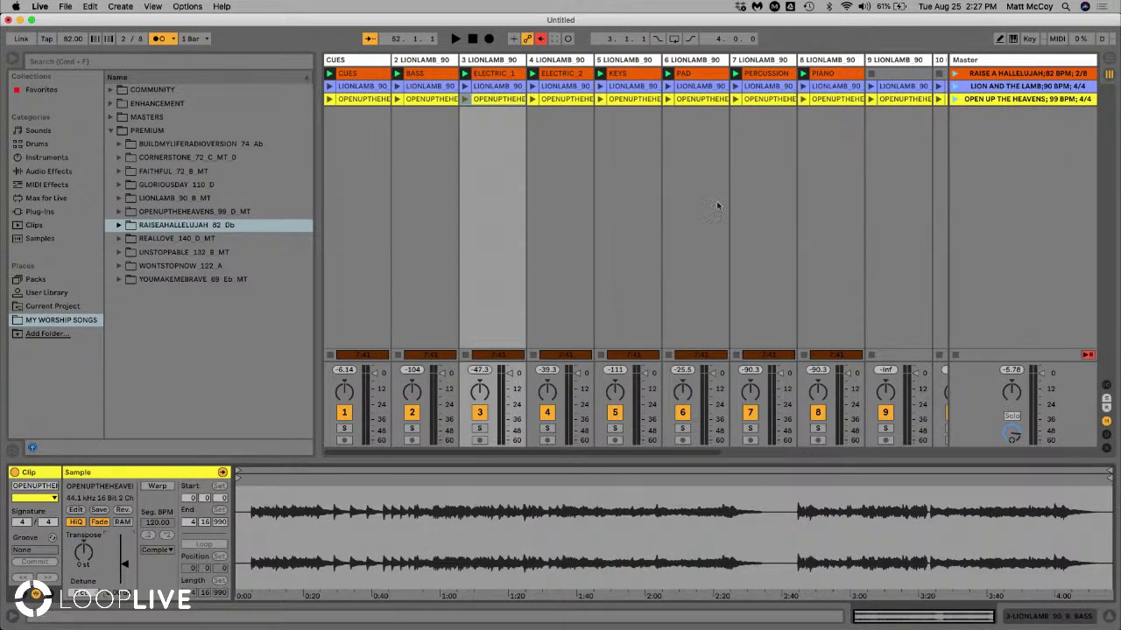
# Select all OPEN UP THE HEAVENS clips on tracks 1 to 14 and launch that scene
pyautogui.hscroll(5, 841, 98)
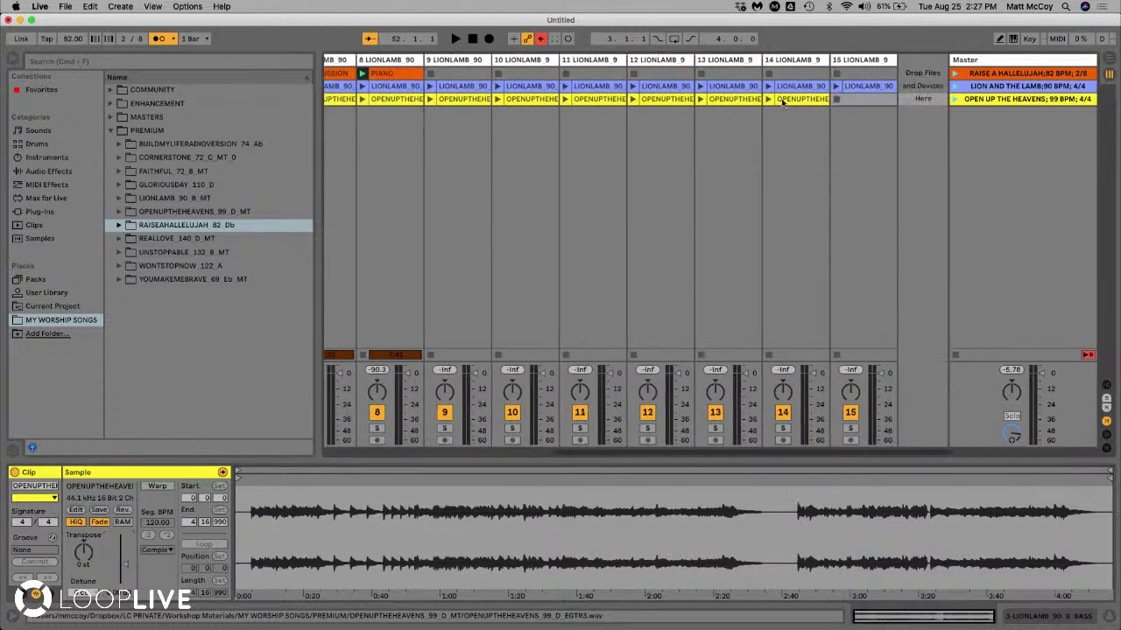
pyautogui.click(799, 100)
pyautogui.hscroll(-5, 675, 96)
pyautogui.keyDown('shift'); pyautogui.click(377, 100); pyautogui.keyUp('shift')
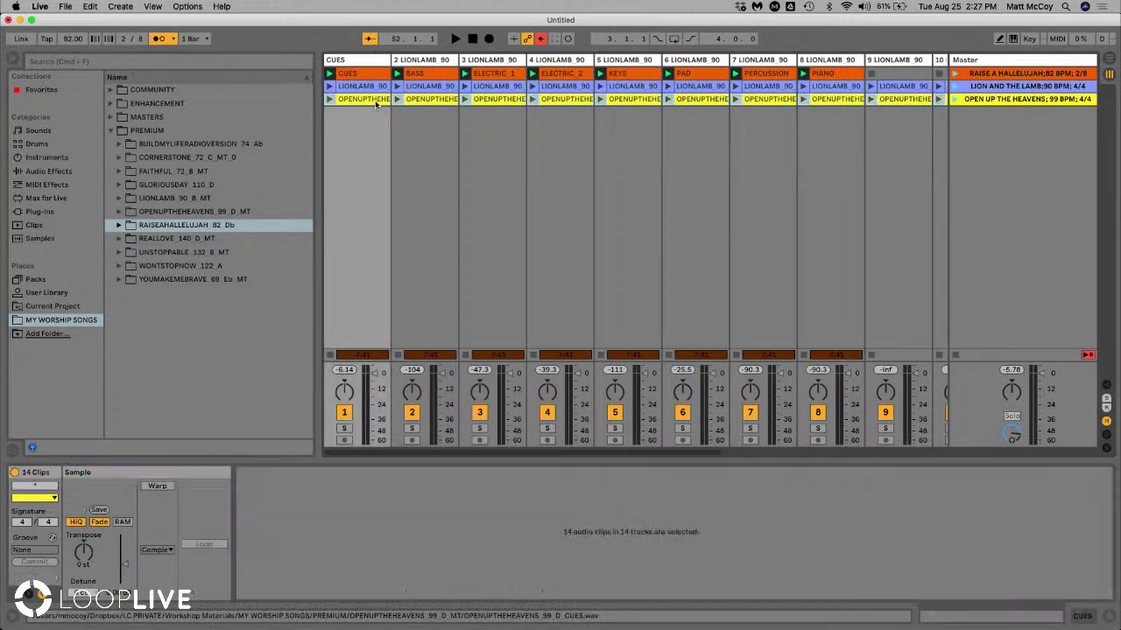
pyautogui.click(519, 99)
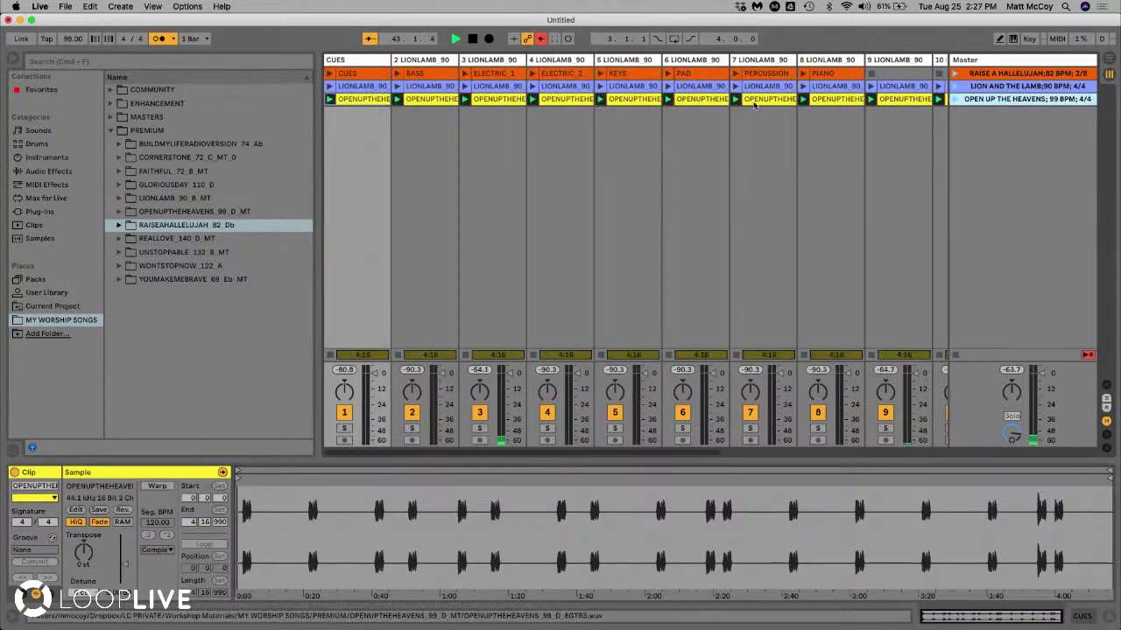
# Set the clip gain of all 14 OPEN UP THE HEAVENS clips together to about -1.68 dB
pyautogui.hscroll(5, 799, 100)
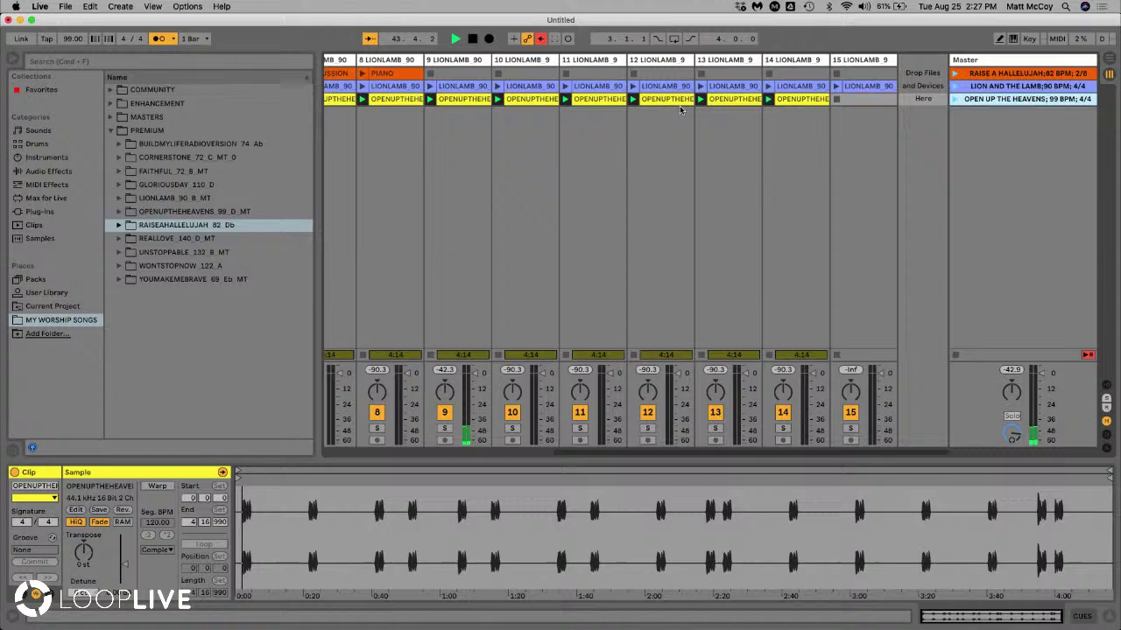
pyautogui.click(800, 99)
pyautogui.hscroll(-5, 800, 100)
pyautogui.keyDown('shift'); pyautogui.click(368, 99); pyautogui.keyUp('shift')
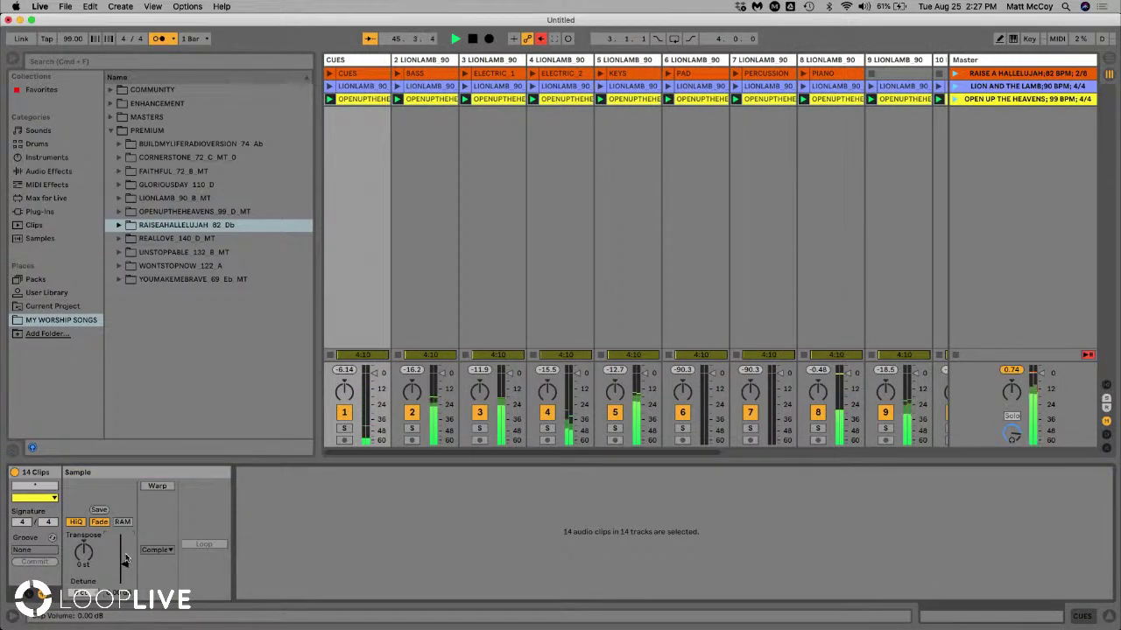
pyautogui.moveTo(125, 563); pyautogui.dragTo(124, 562)
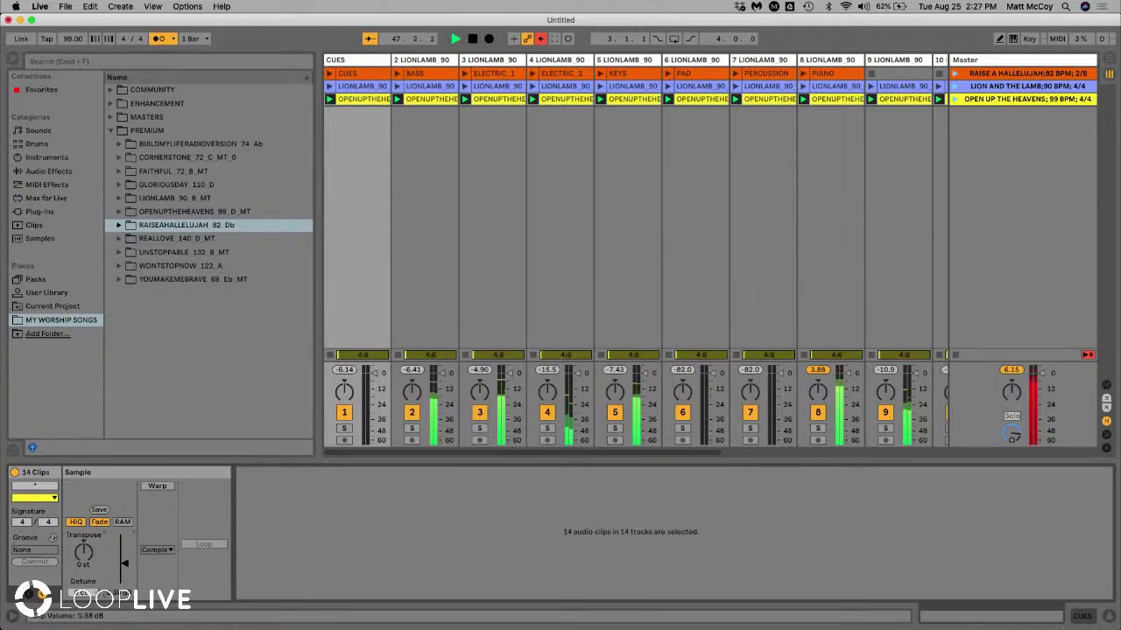
pyautogui.moveTo(125, 562); pyautogui.dragTo(125, 568)
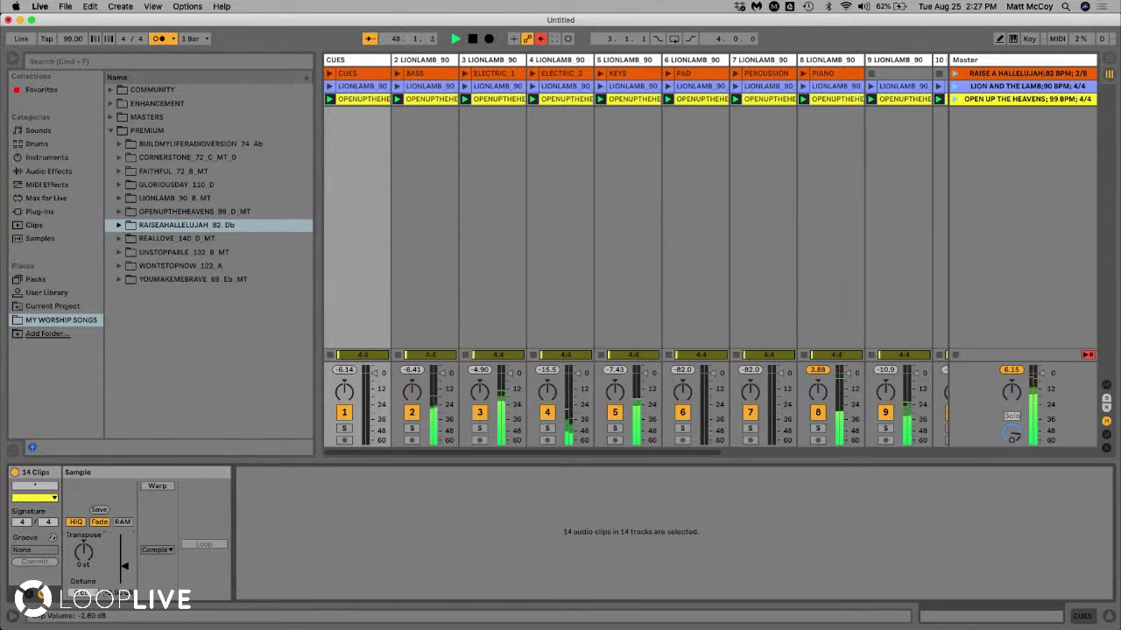
pyautogui.moveTo(125, 566); pyautogui.dragTo(125, 565)
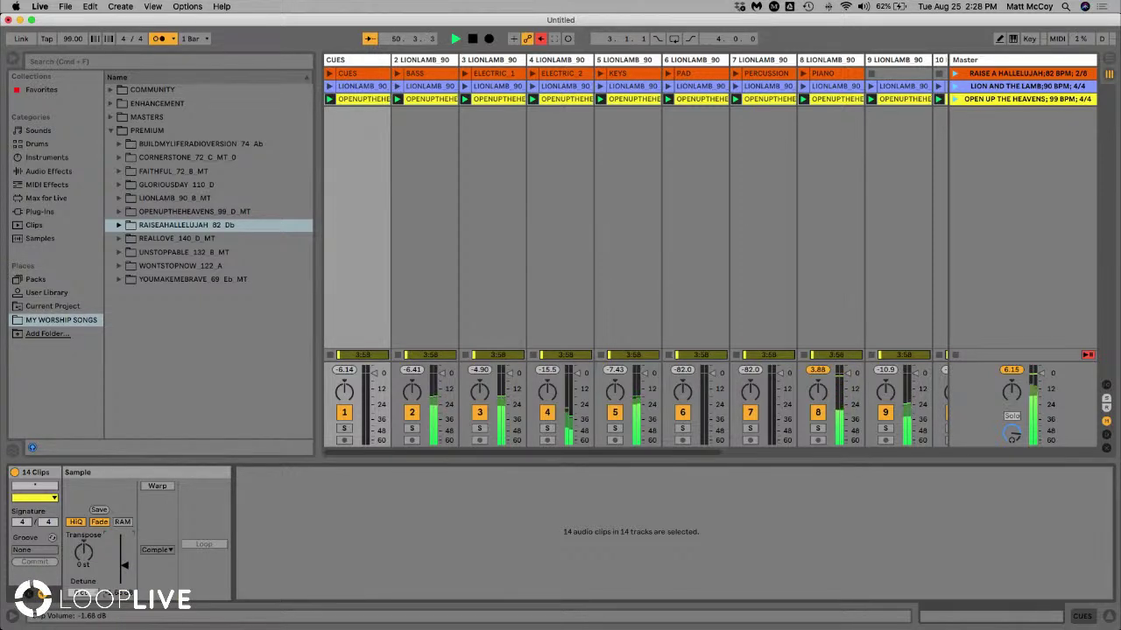
# Try muting the whole of track 5, and deactivate only its OPEN UP THE HEAVENS clip
pyautogui.click(615, 267)
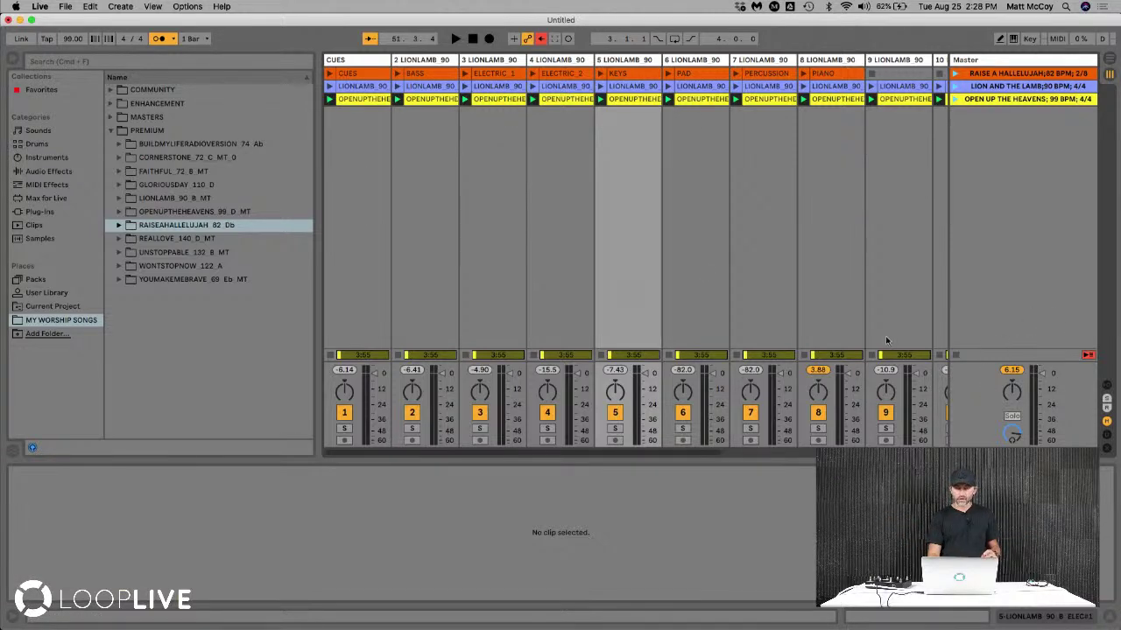
pyautogui.click(615, 415)
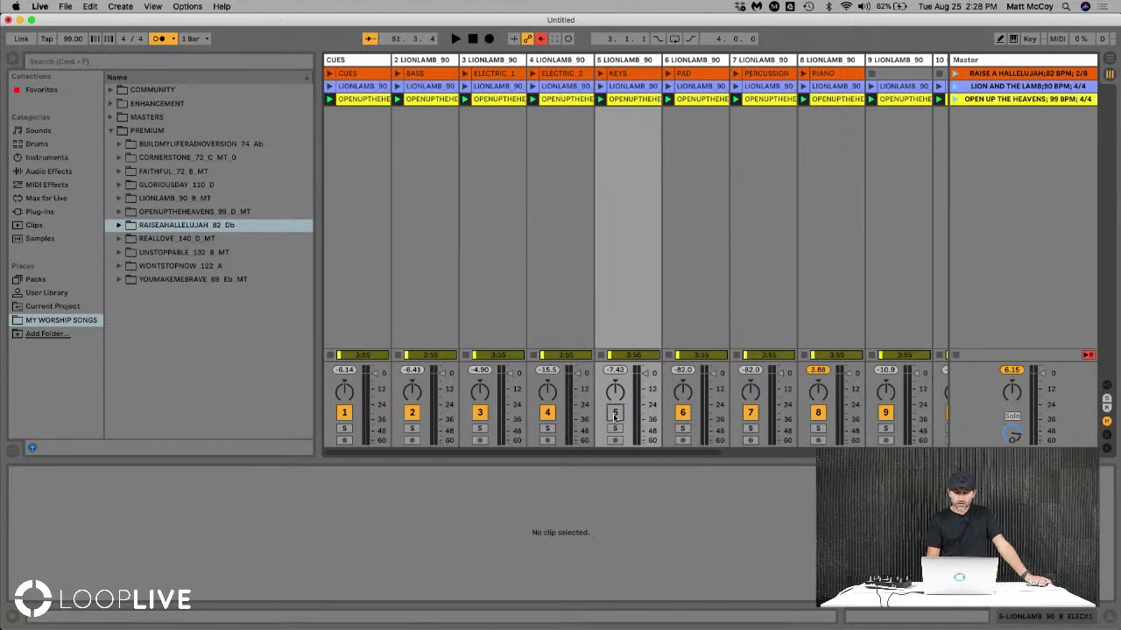
pyautogui.rightClick(625, 101)
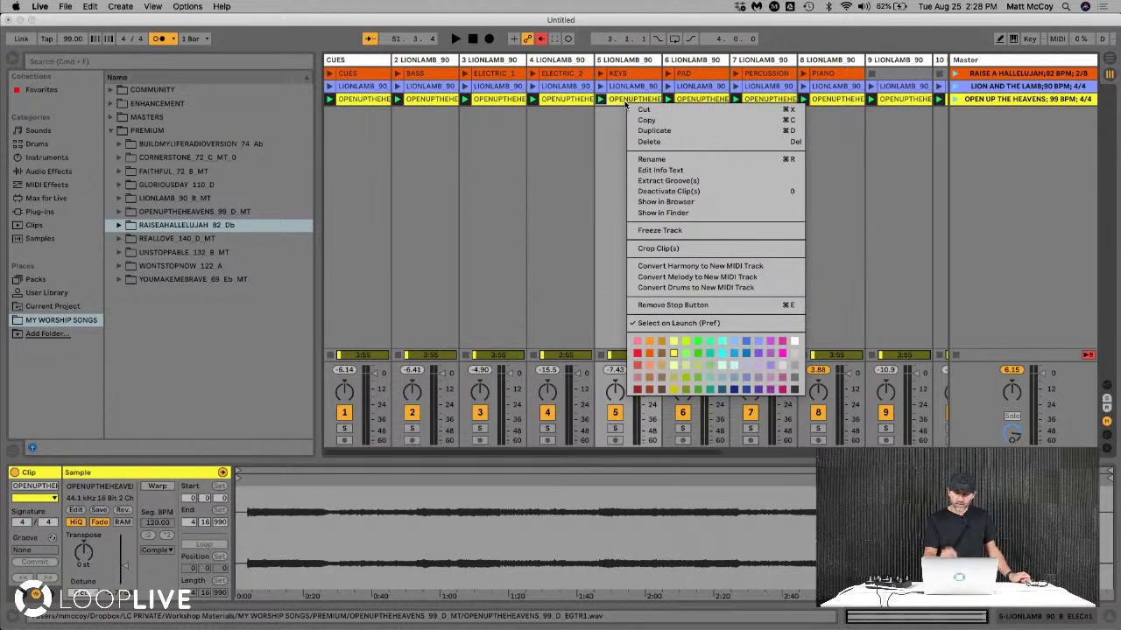
pyautogui.click(659, 192)
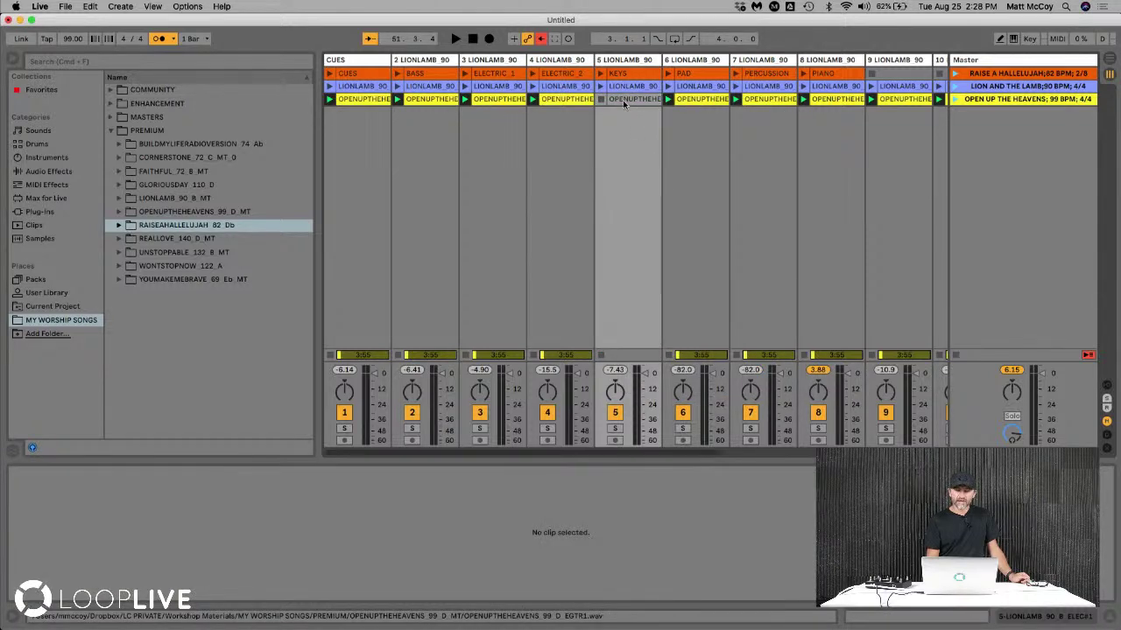
# Reactivate the OPEN UP THE HEAVENS clip on track 5
pyautogui.click(629, 101)
pyautogui.rightClick(629, 101)
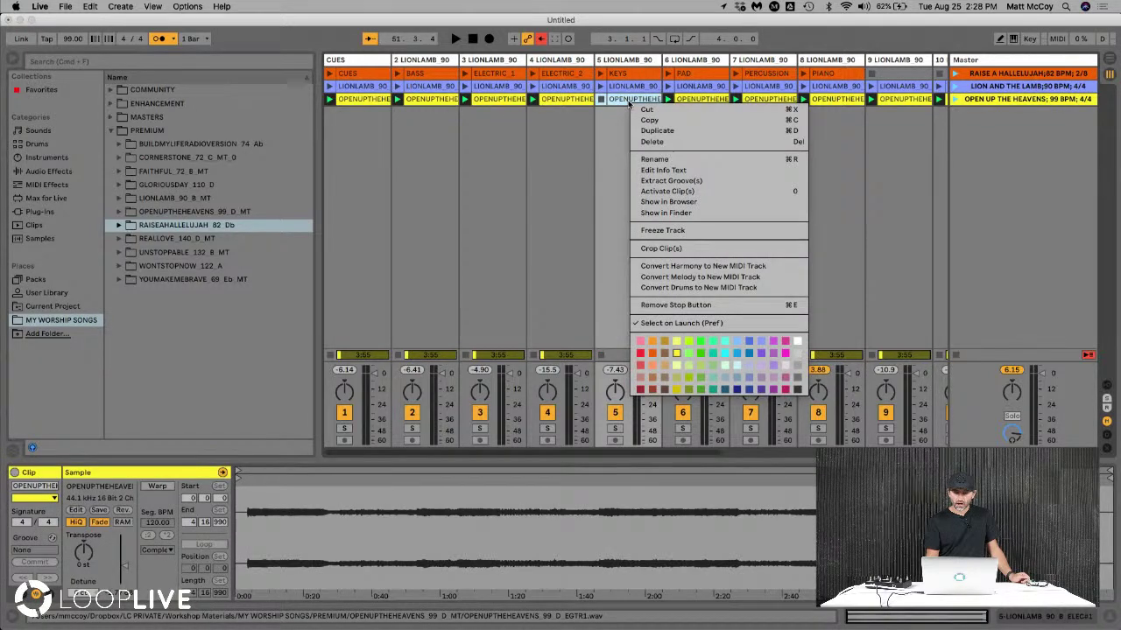
pyautogui.click(671, 193)
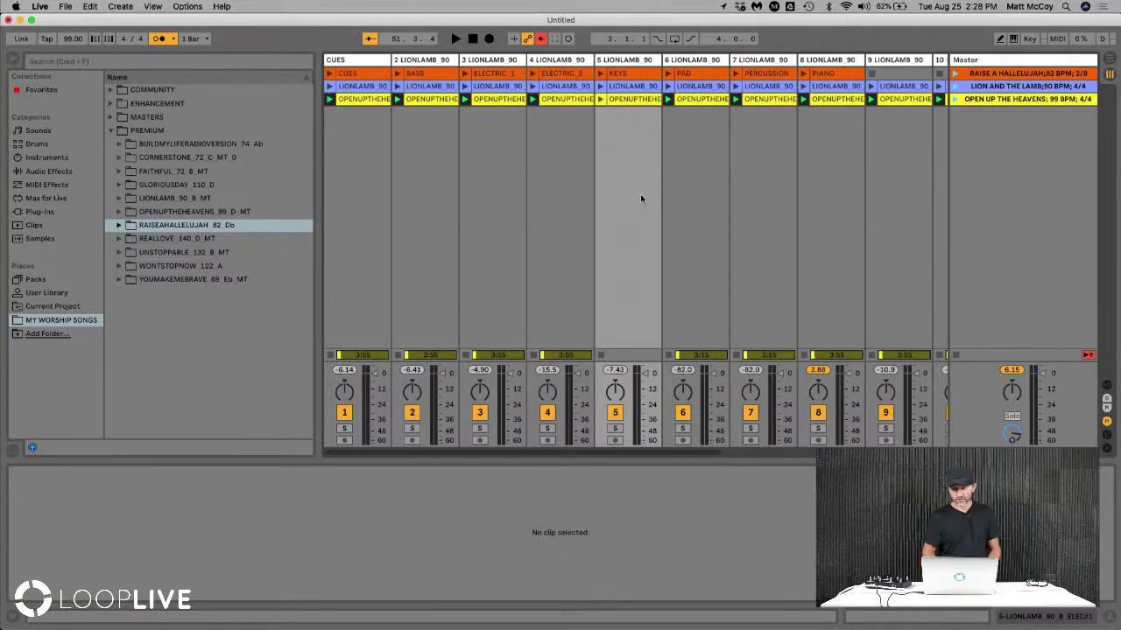
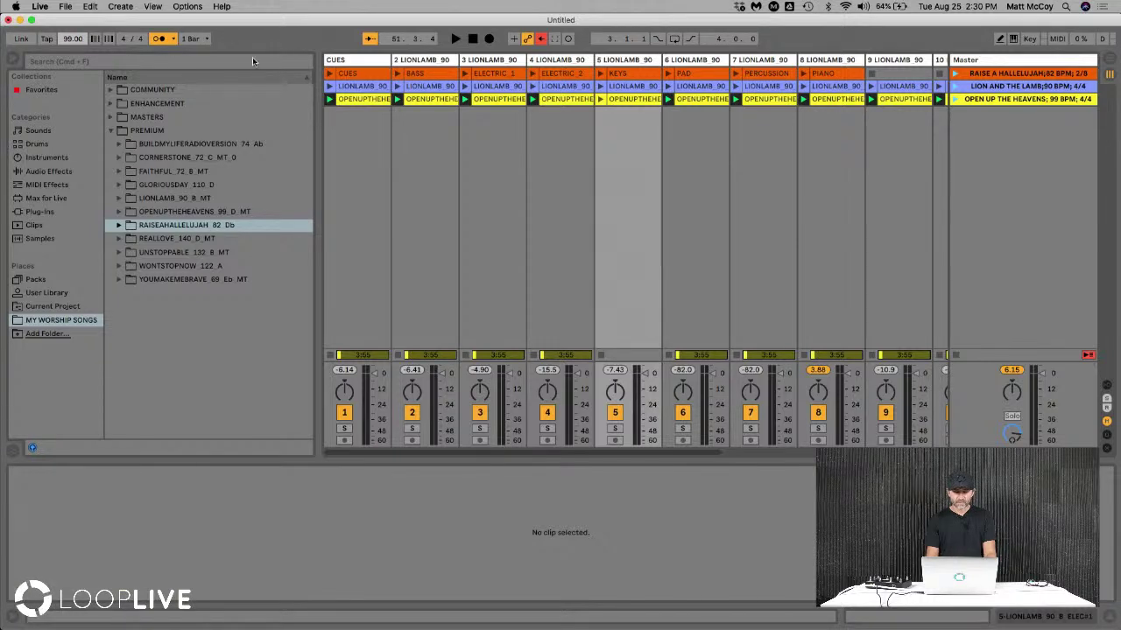
# Examine the waveforms of the OPEN UP THE HEAVENS clips on tracks 2 to 7 for a rhythmic part
pyautogui.click(494, 99)
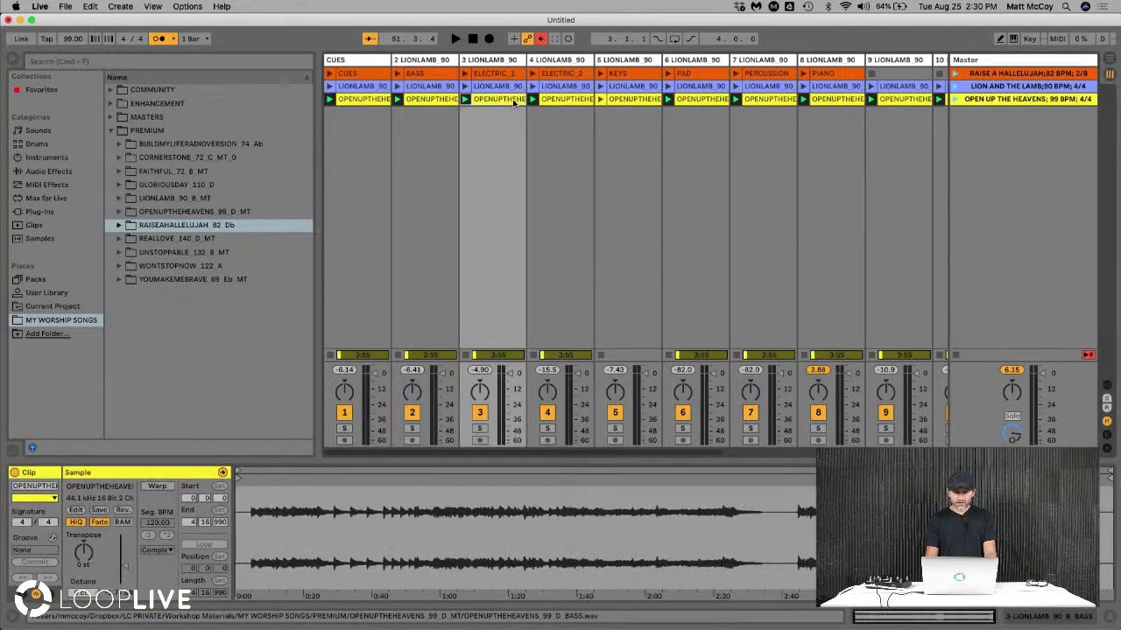
pyautogui.click(568, 102)
pyautogui.click(438, 105)
pyautogui.click(626, 102)
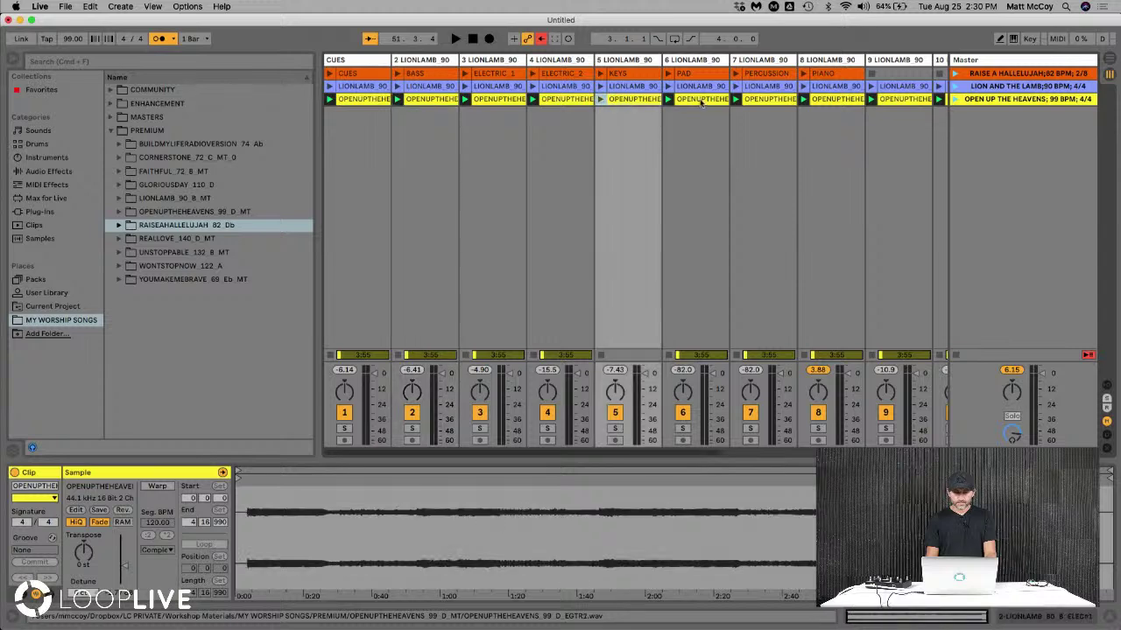
pyautogui.click(701, 102)
pyautogui.click(775, 104)
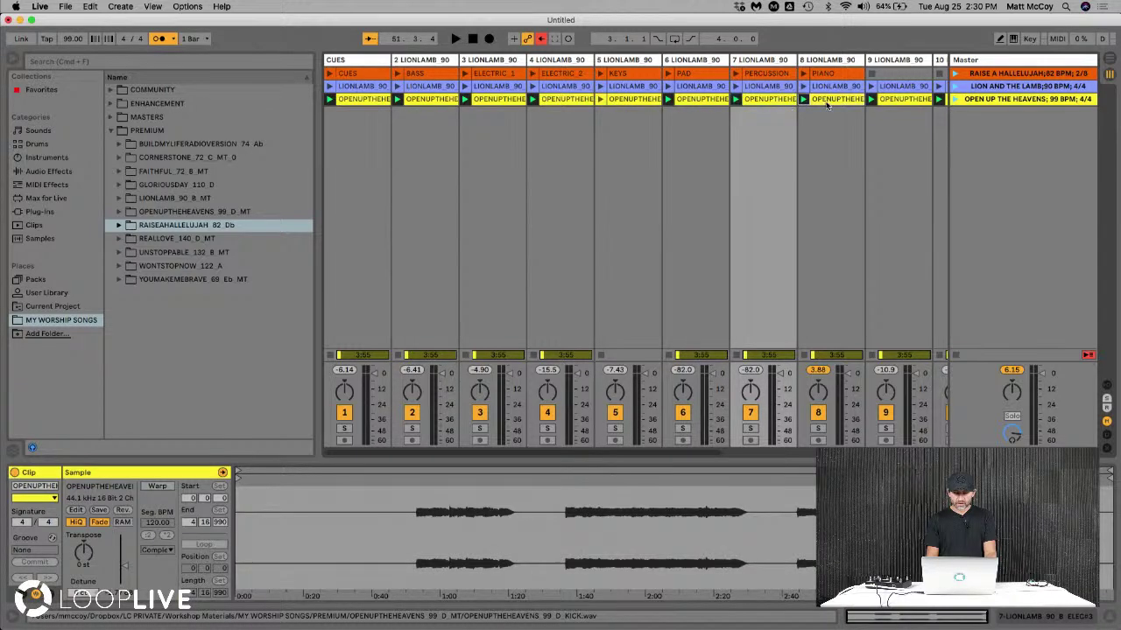
# Turn on Warp for the OPEN UP THE HEAVENS kick clip on track 8
pyautogui.click(826, 104)
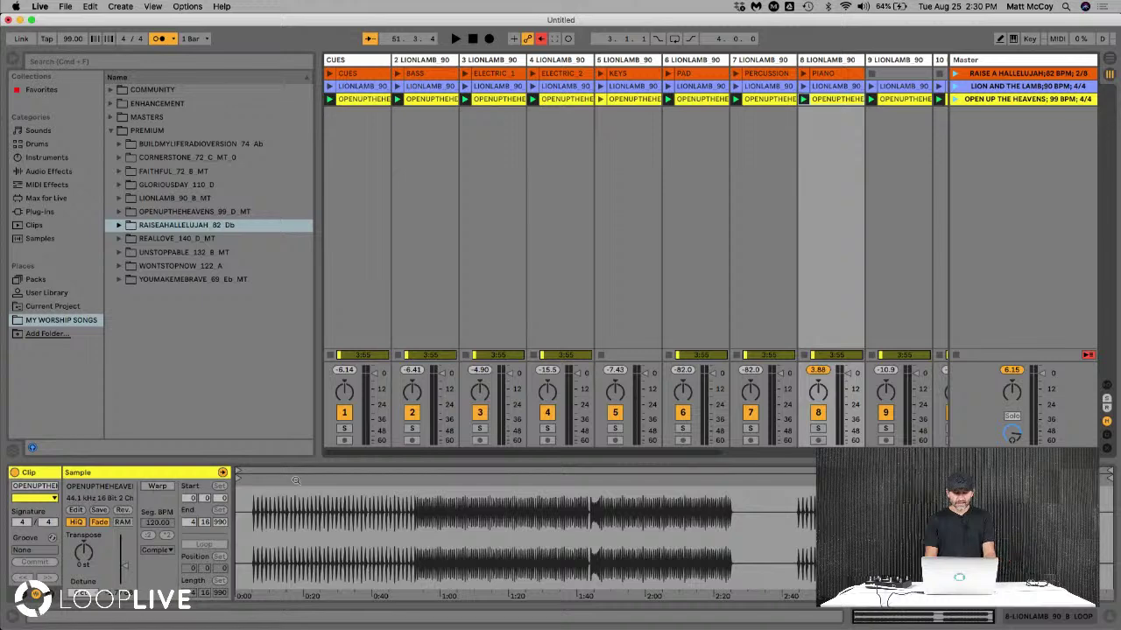
pyautogui.click(157, 487)
pyautogui.moveTo(322, 482); pyautogui.dragTo(321, 502)
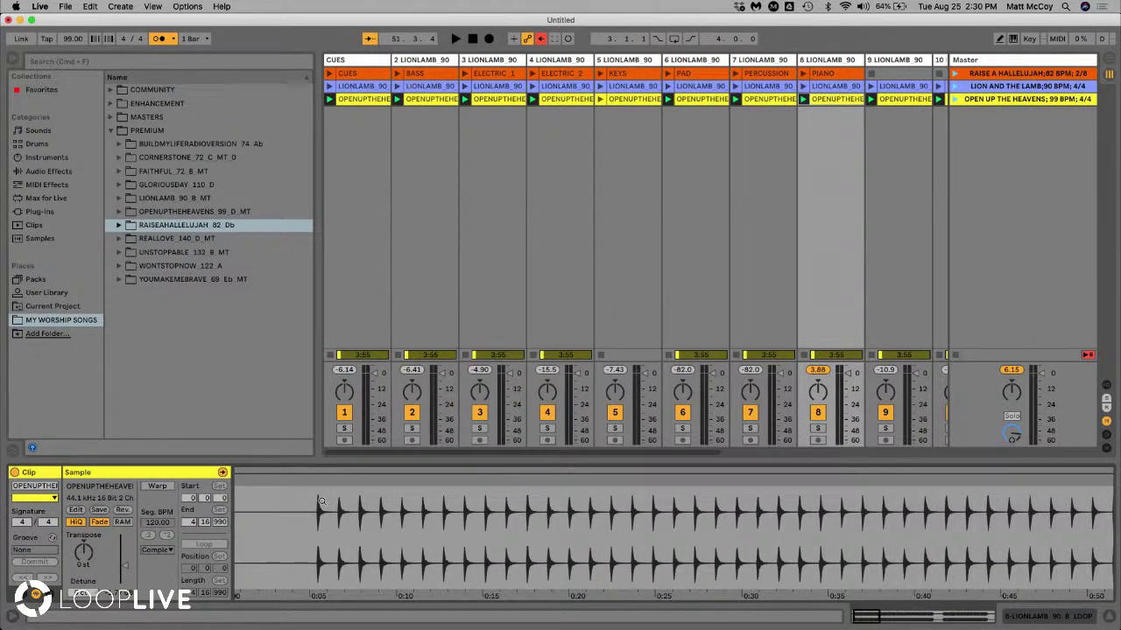
pyautogui.click(158, 486)
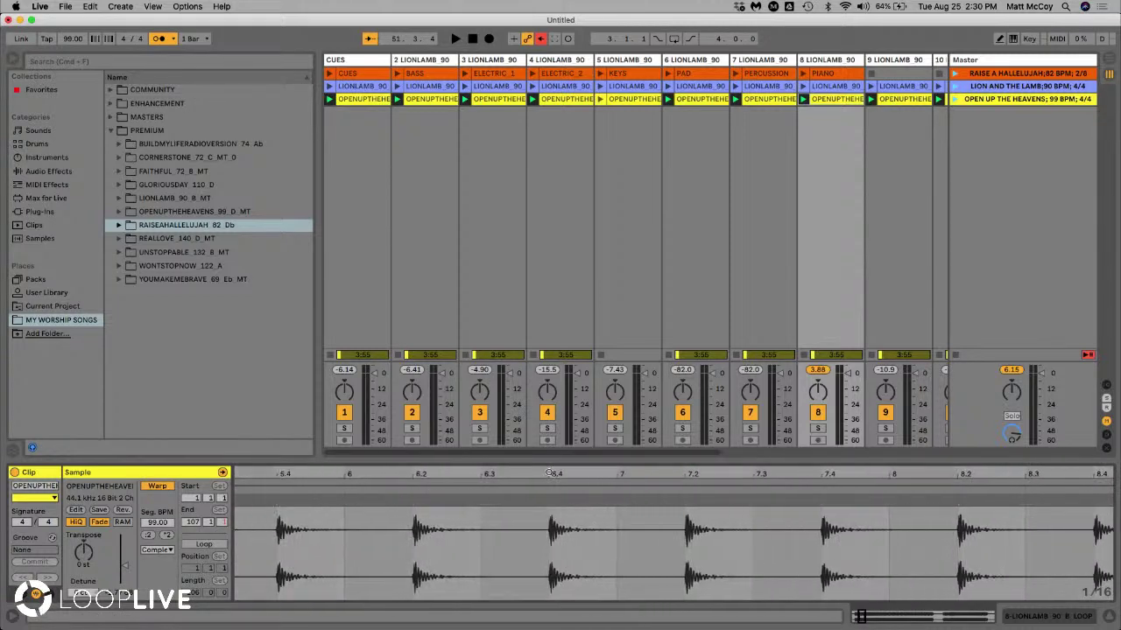
# Check the kick clip's transients against the beat grid between 6.4 and 8.2
pyautogui.click(550, 508)
pyautogui.click(686, 508)
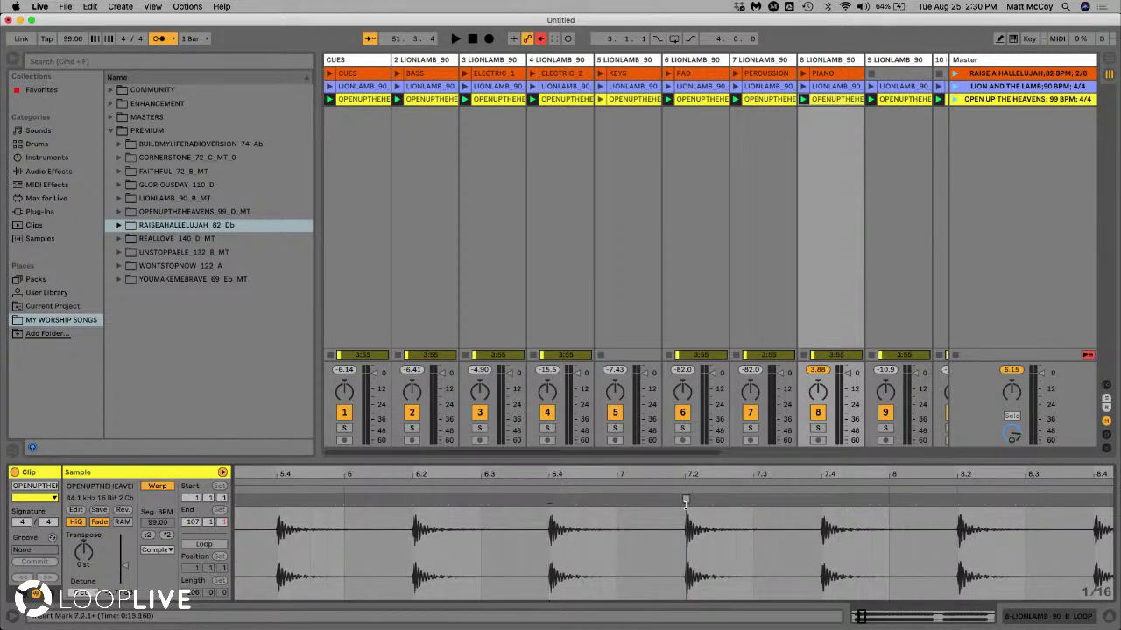
pyautogui.click(823, 508)
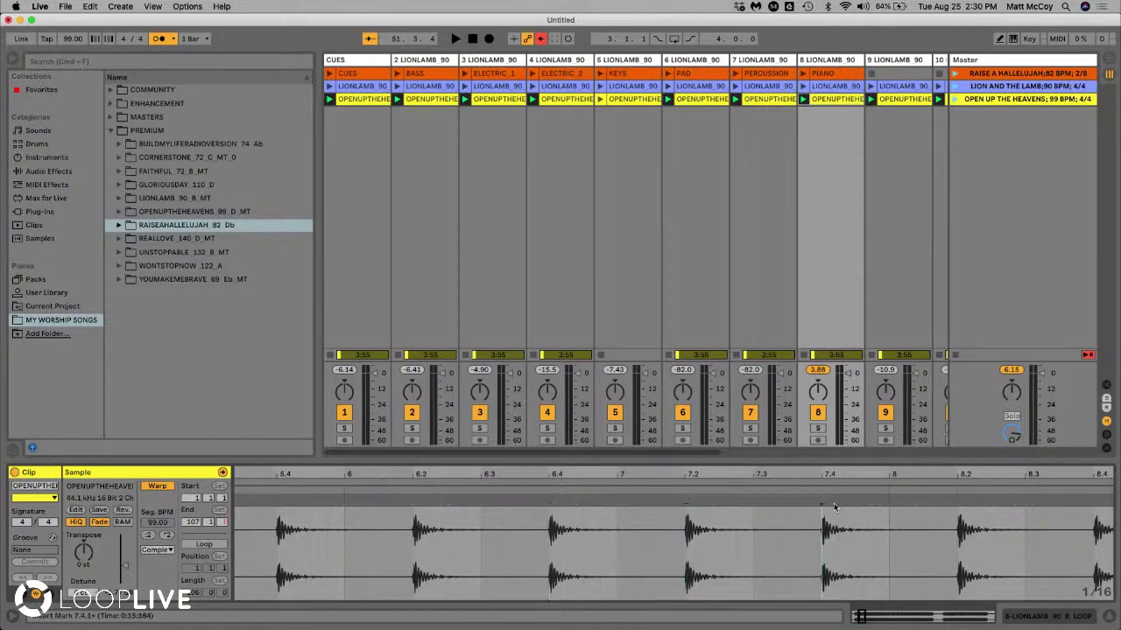
pyautogui.click(955, 505)
pyautogui.moveTo(938, 471); pyautogui.dragTo(506, 472)
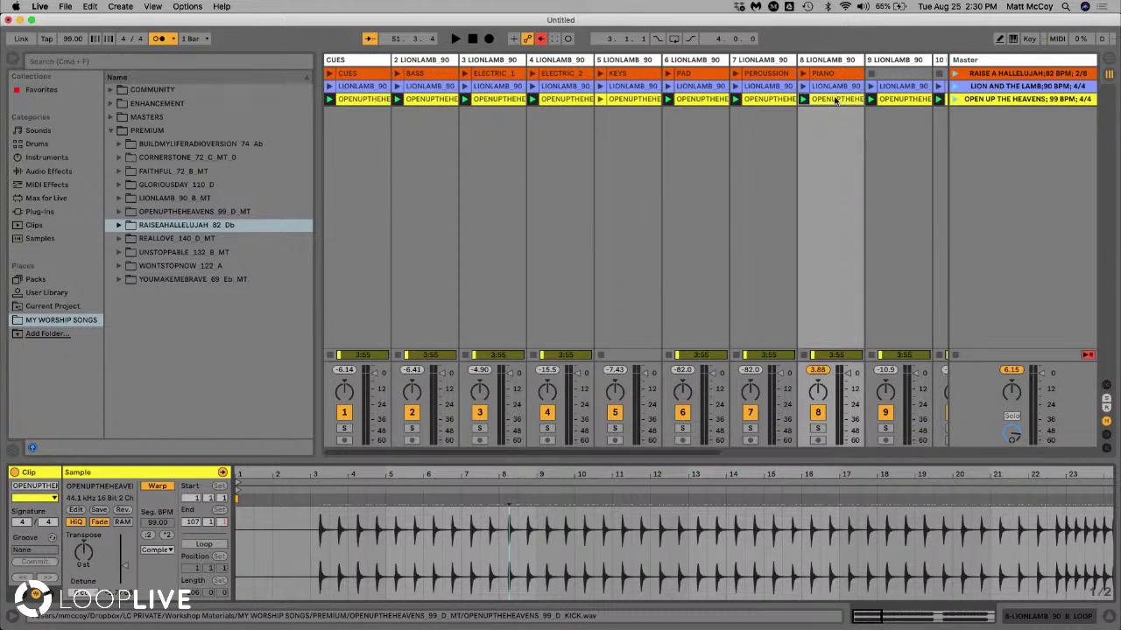
pyautogui.hscroll(10, 835, 100)
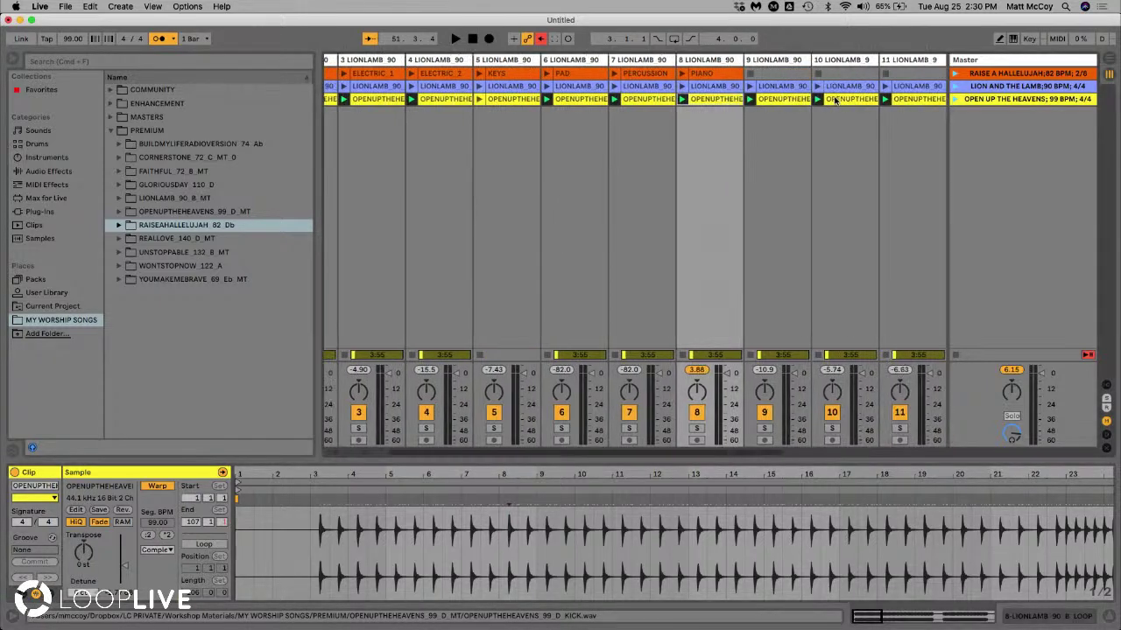
# Turn on Warp for all the OPEN UP THE HEAVENS clips on tracks 1 to 14
pyautogui.click(795, 100)
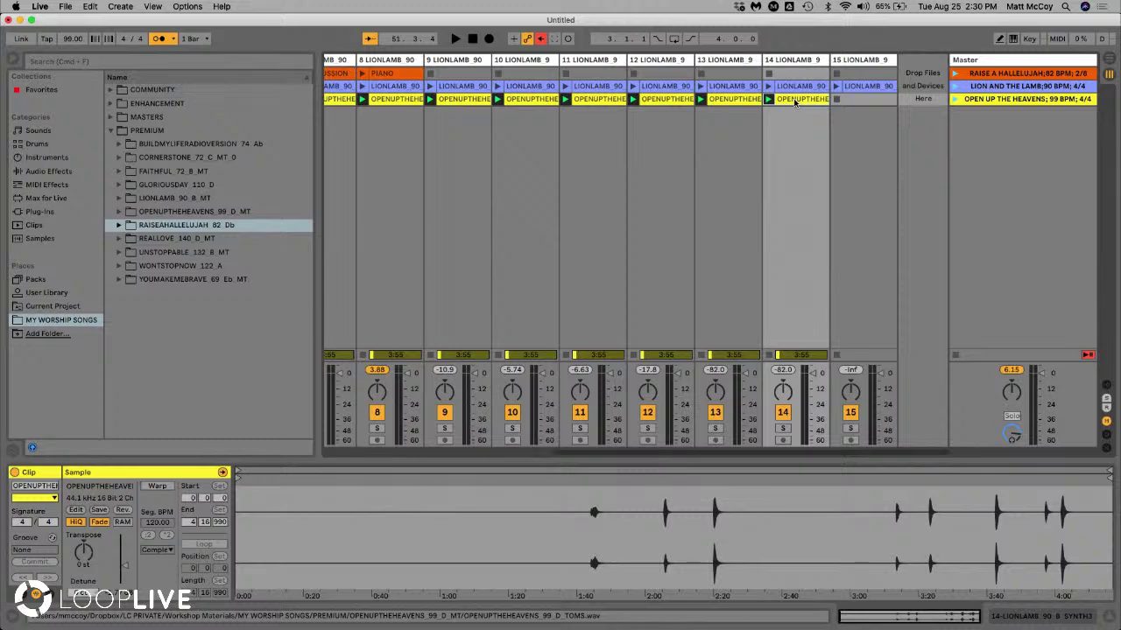
pyautogui.hscroll(-8, 411, 106)
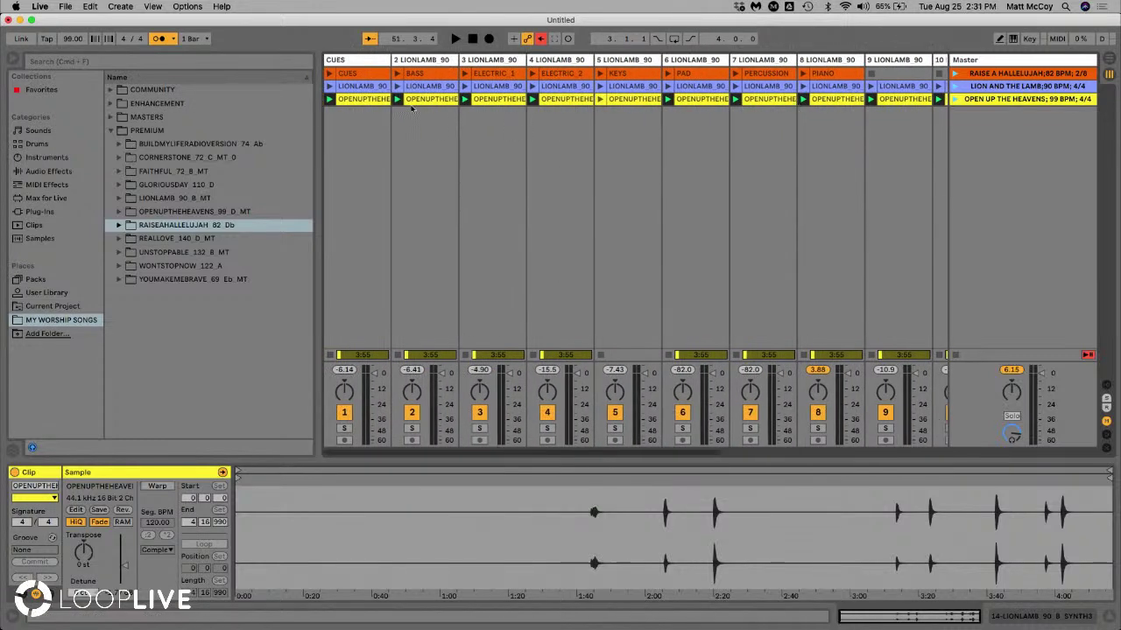
pyautogui.keyDown('shift'); pyautogui.click(367, 99); pyautogui.keyUp('shift')
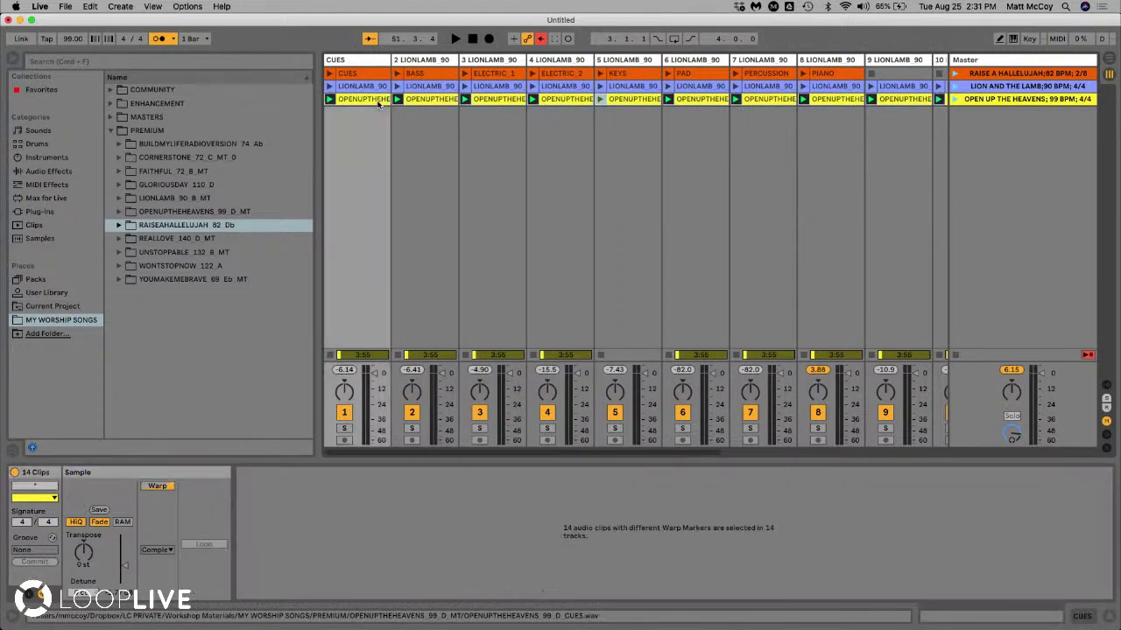
pyautogui.click(156, 487)
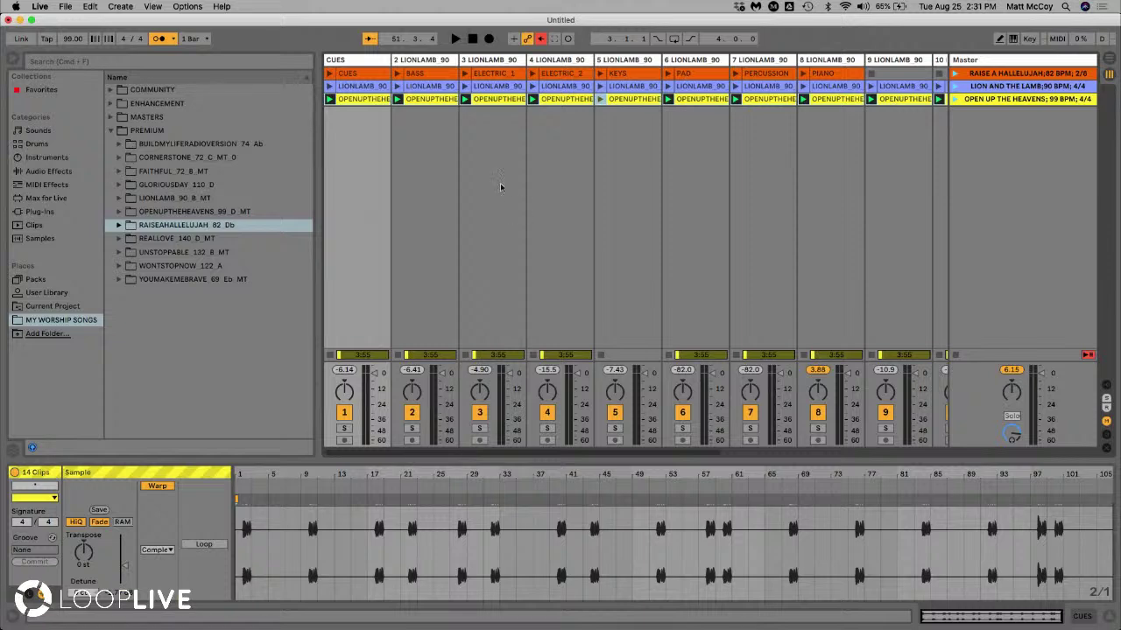
# Check the Warp state and segment BPM of the OPEN UP THE HEAVENS clips on tracks 3 to 6
pyautogui.click(495, 99)
pyautogui.click(561, 99)
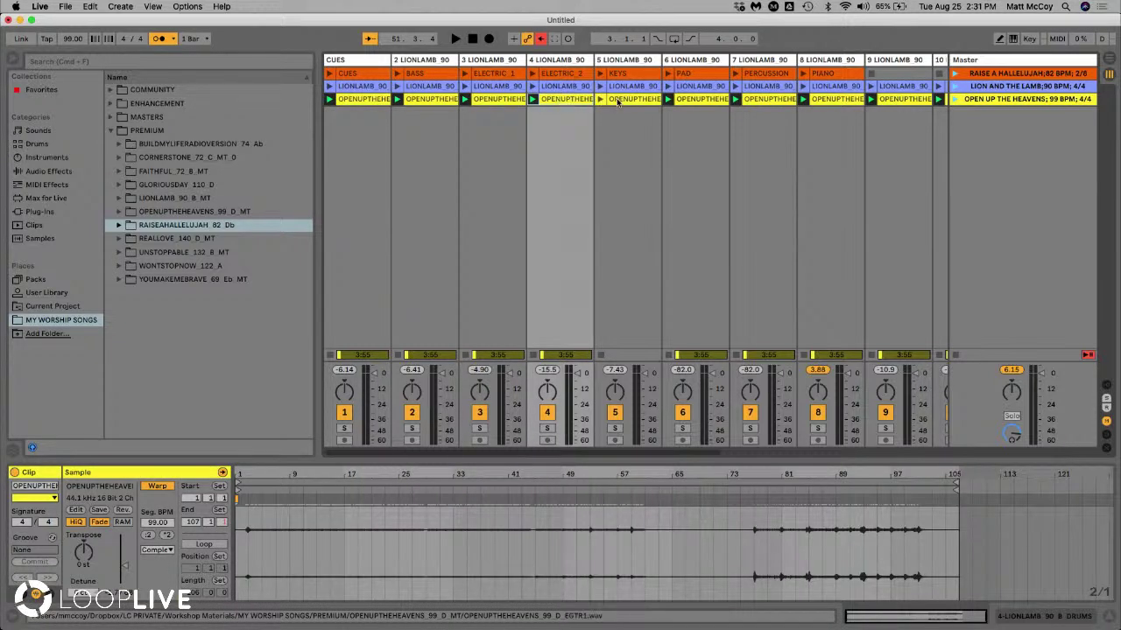
pyautogui.click(617, 99)
pyautogui.press('Right')
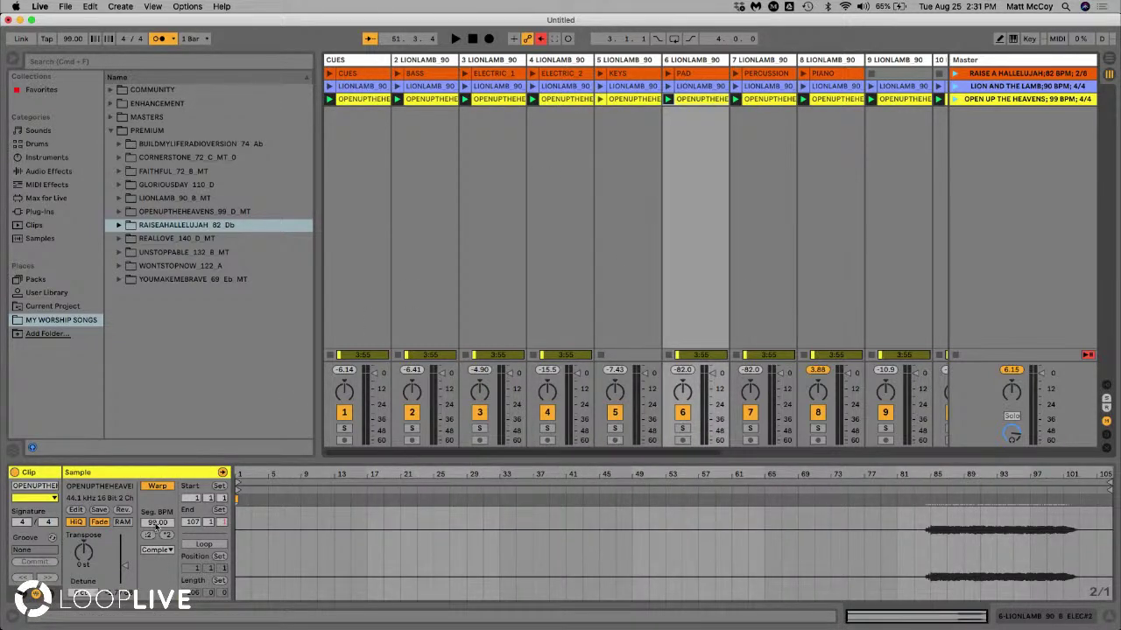
pyautogui.click(754, 198)
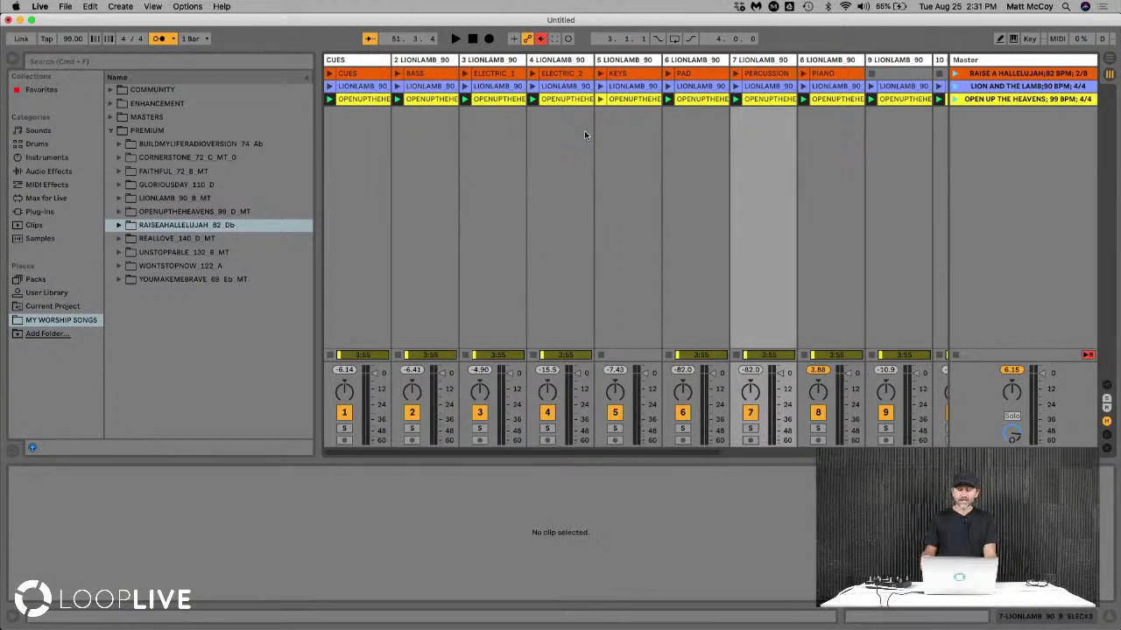
# Set the launch tempo of the OPEN UP THE HEAVENS scene to 110 BPM and launch the scene
pyautogui.click(1033, 102)
pyautogui.rightClick(1033, 102)
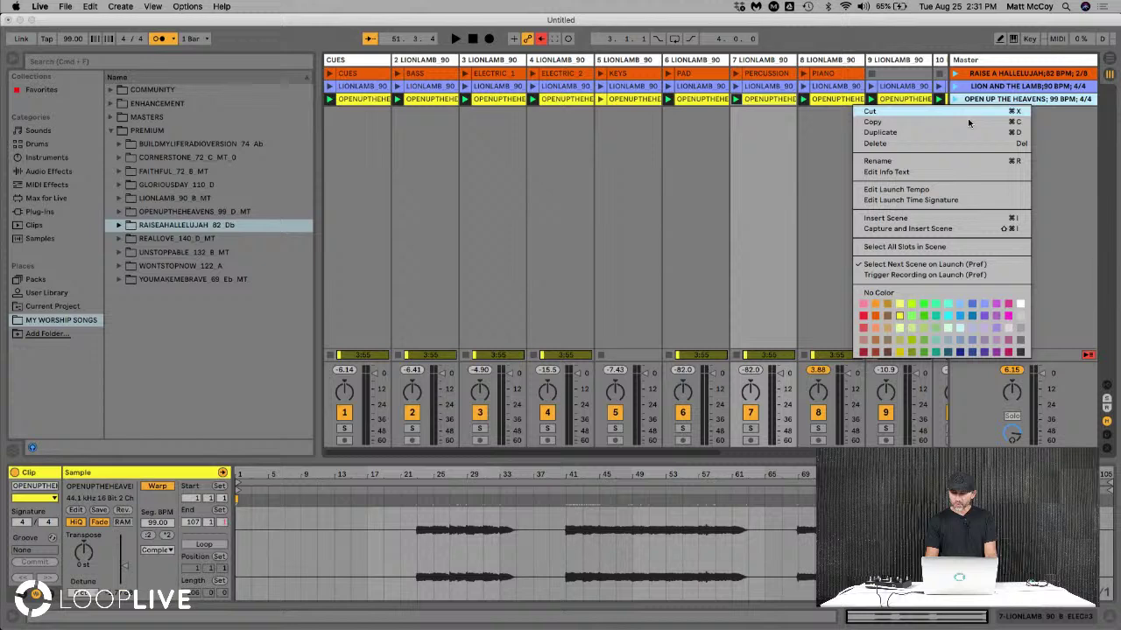
pyautogui.click(942, 189)
pyautogui.write('110')
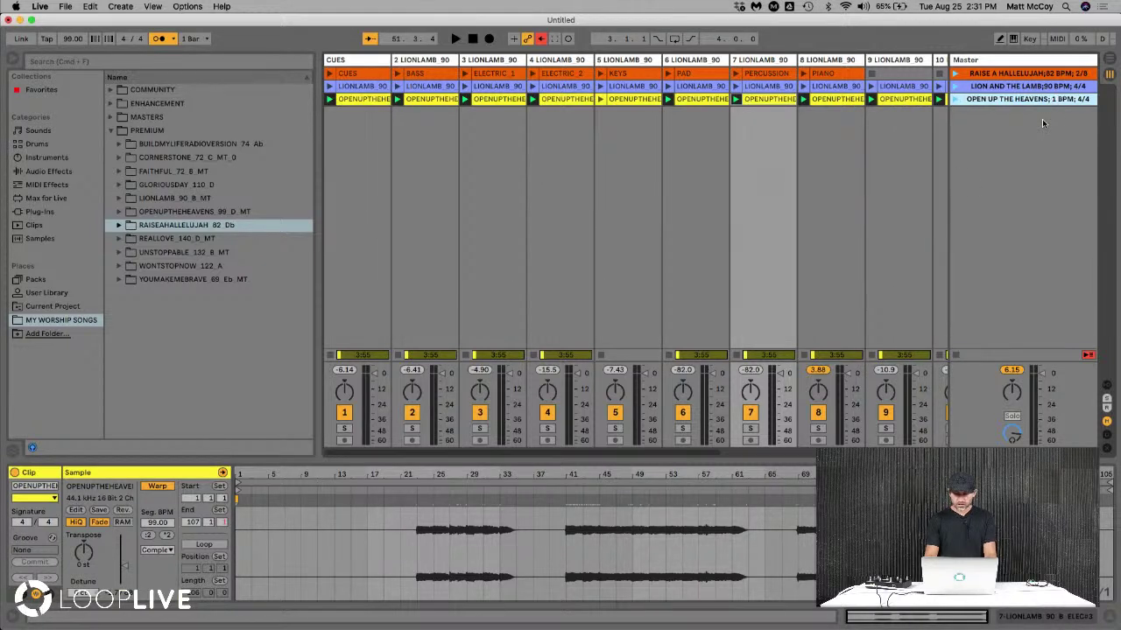
pyautogui.press('Return')
pyautogui.click(956, 99)
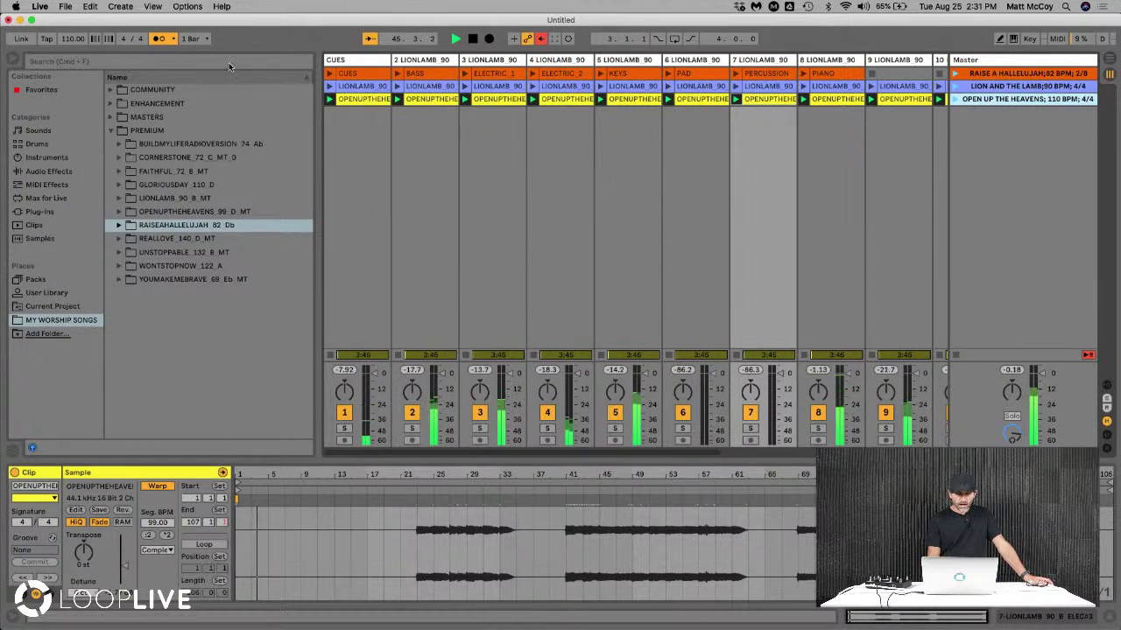
# Try the playing song at 70 BPM and set the tempo back to 99 BPM
pyautogui.moveTo(76, 43); pyautogui.dragTo(76, 96)
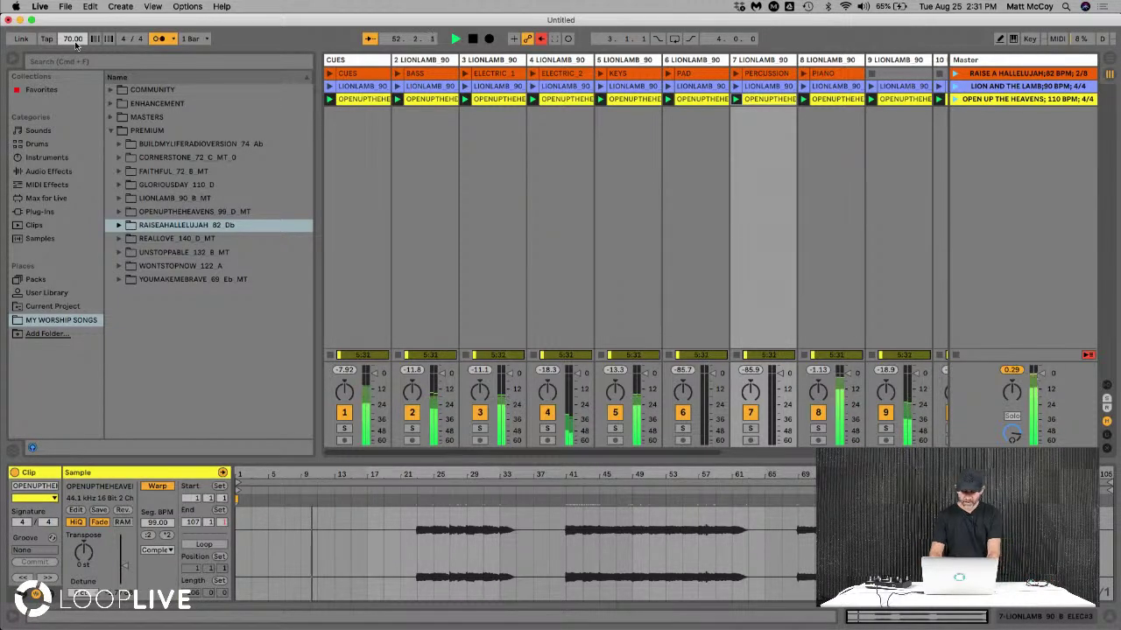
pyautogui.write('99')
pyautogui.press('Return')
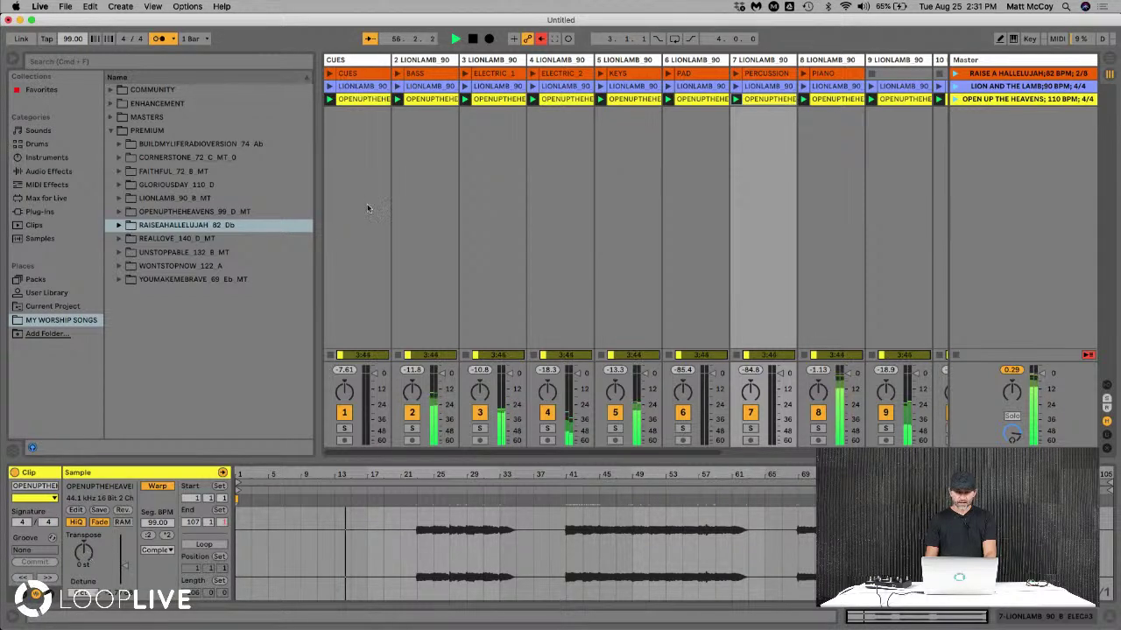
# Try transposing the OPEN UP THE HEAVENS clips on tracks 2 to 14 during playback and reset their Transpose to 0 st
pyautogui.click(429, 99)
pyautogui.hscroll(7, 613, 176)
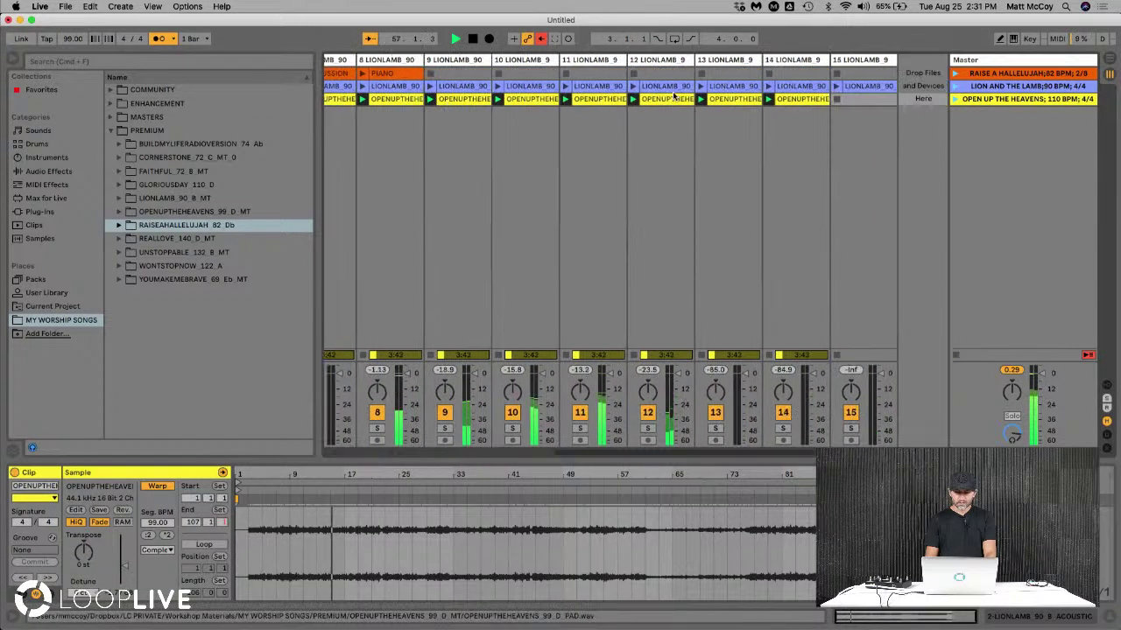
pyautogui.keyDown('shift'); pyautogui.click(786, 99); pyautogui.keyUp('shift')
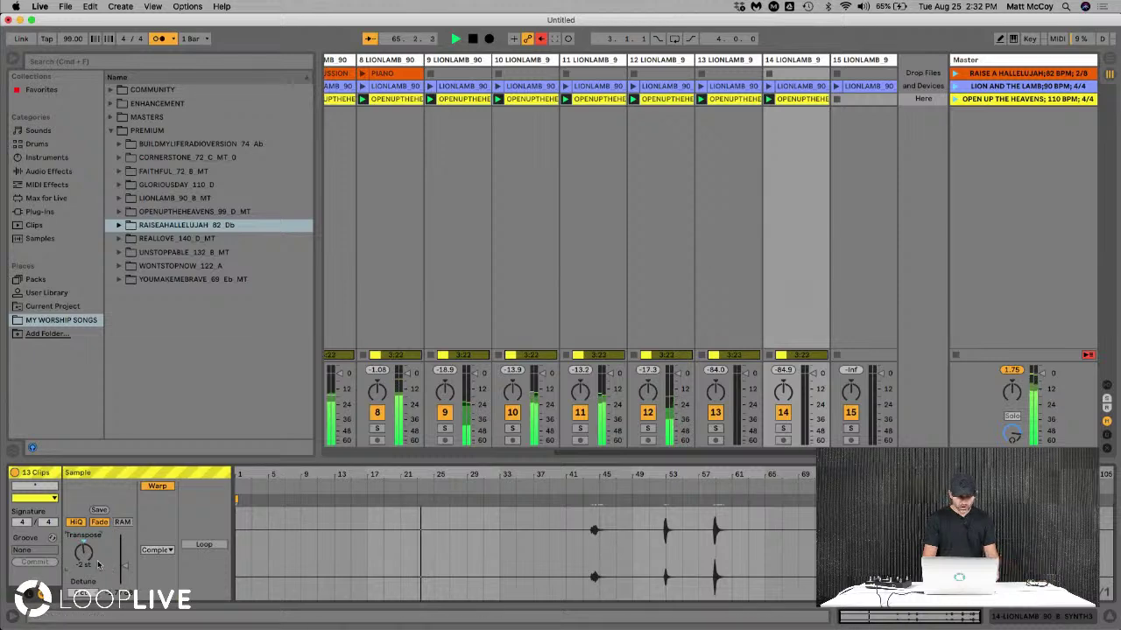
pyautogui.moveTo(85, 561); pyautogui.dragTo(84, 561)
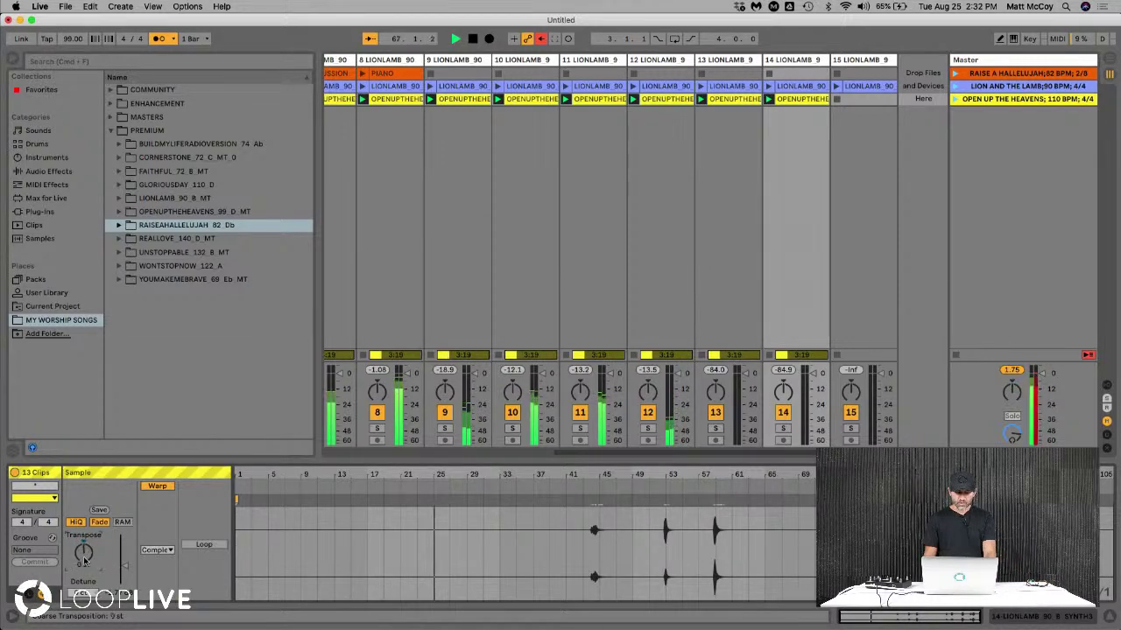
pyautogui.click(509, 156)
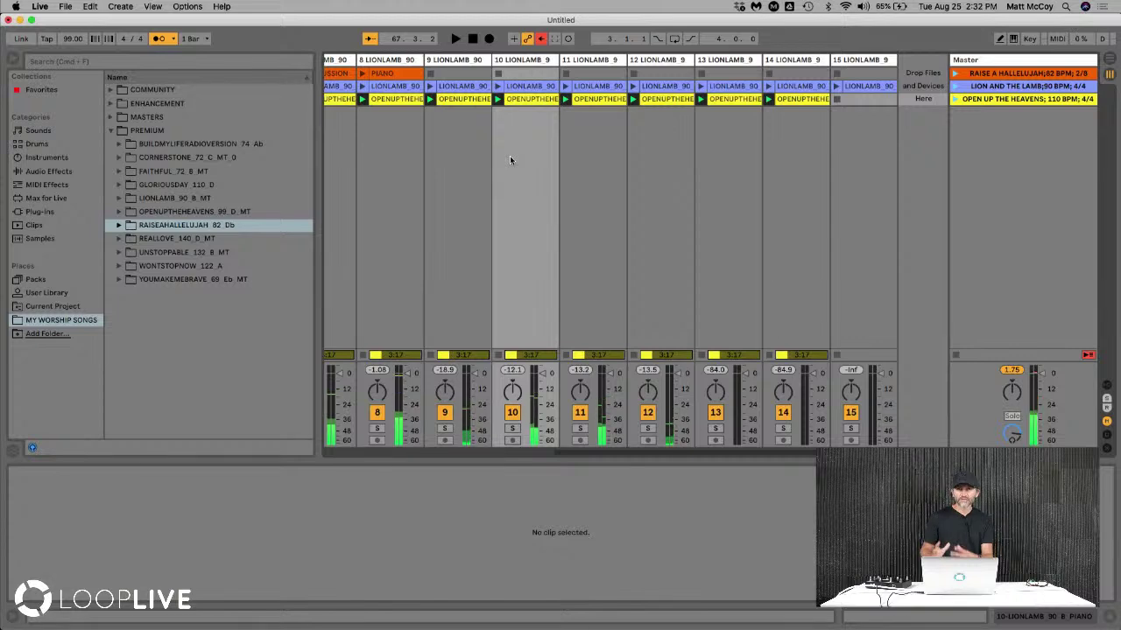
# Launch the OPEN UP THE HEAVENS scene and try transposing its cues clip on track 1 up to 10 st
pyautogui.hscroll(-5, 509, 156)
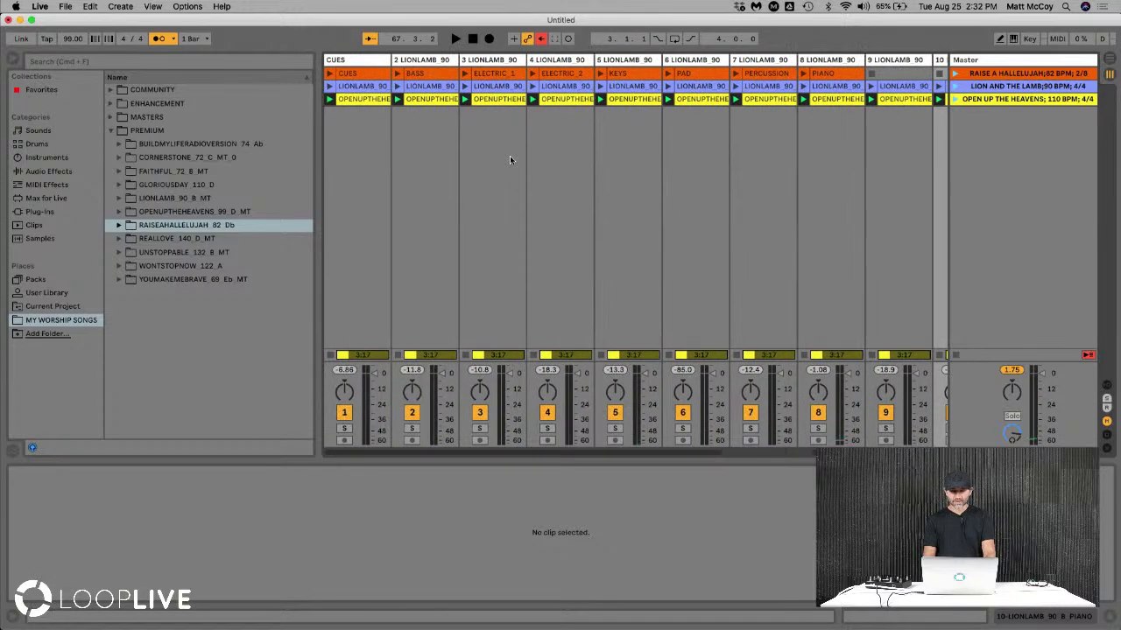
pyautogui.click(437, 114)
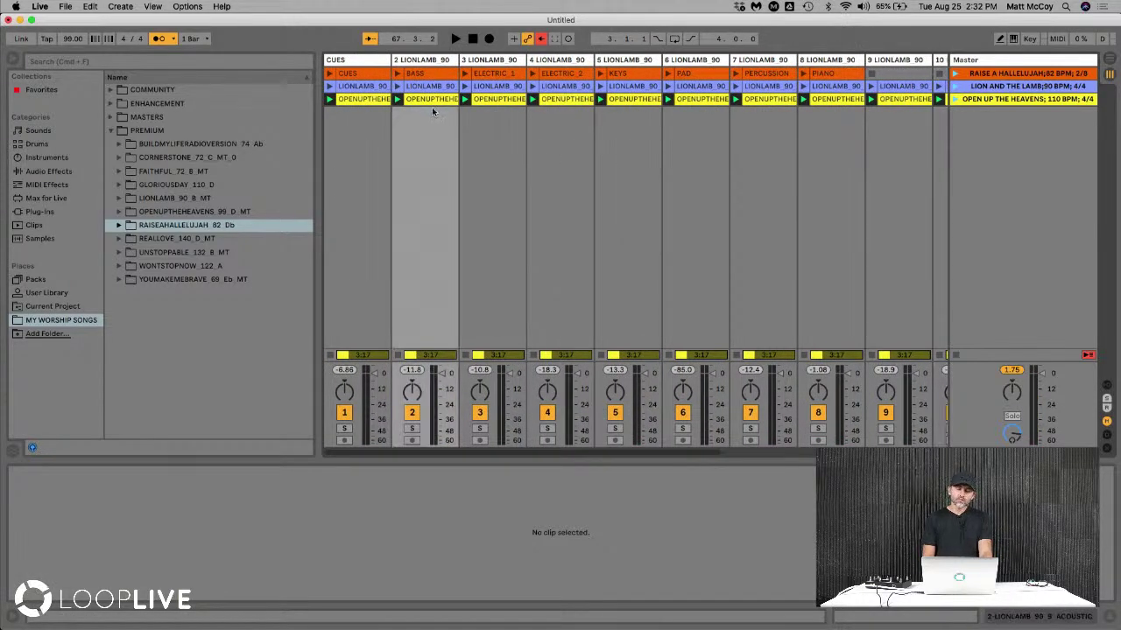
pyautogui.click(430, 102)
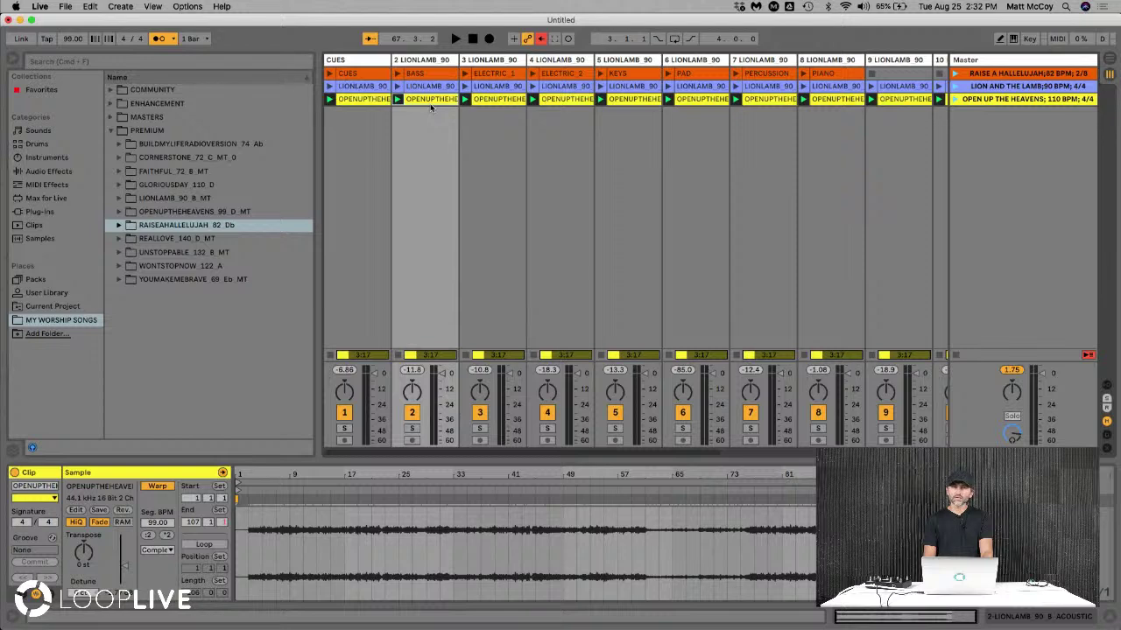
pyautogui.click(373, 101)
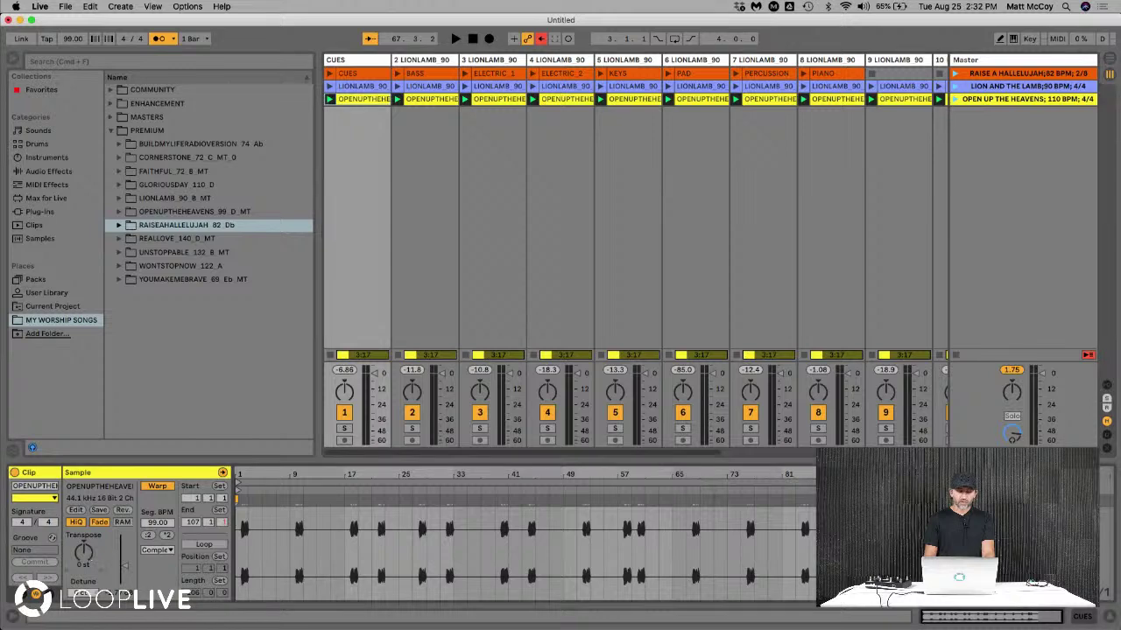
pyautogui.click(953, 101)
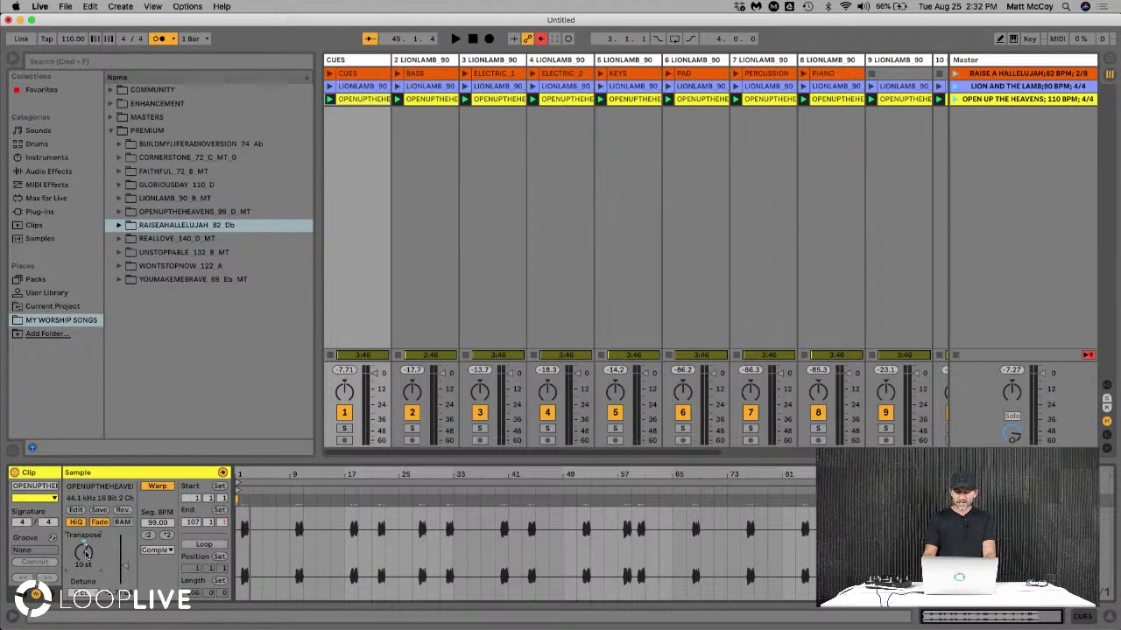
pyautogui.moveTo(85, 554); pyautogui.dragTo(85, 564)
pyautogui.click(493, 219)
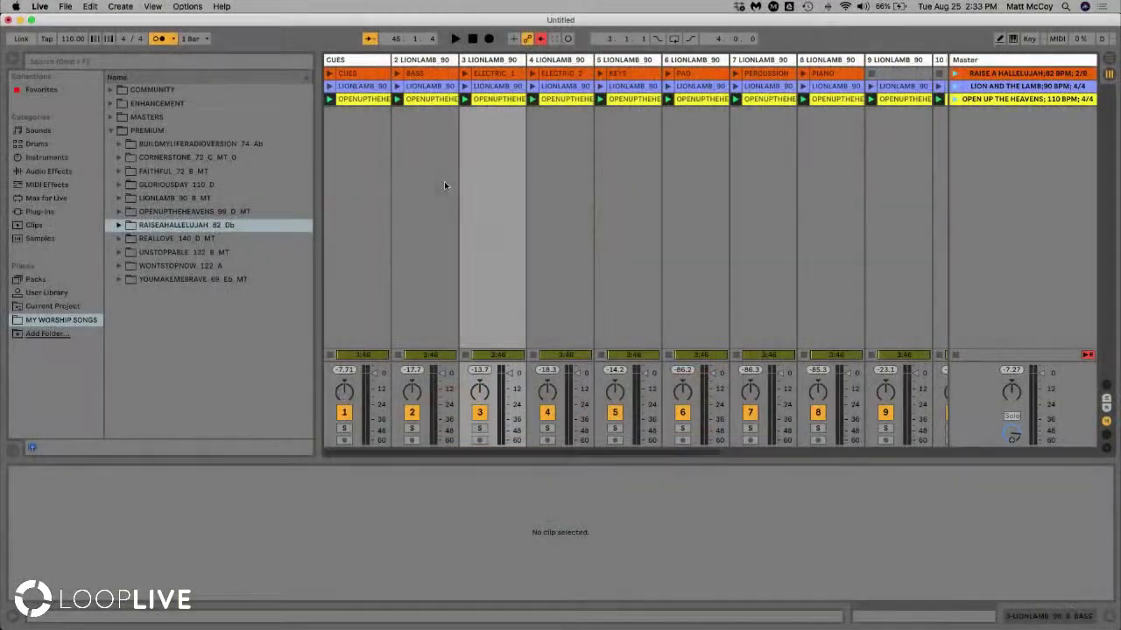
# Set the tempo to 82 BPM and turn on Warp for the eight RAISE A HALLELUJAH clips on tracks 1 to 8
pyautogui.click(1004, 75)
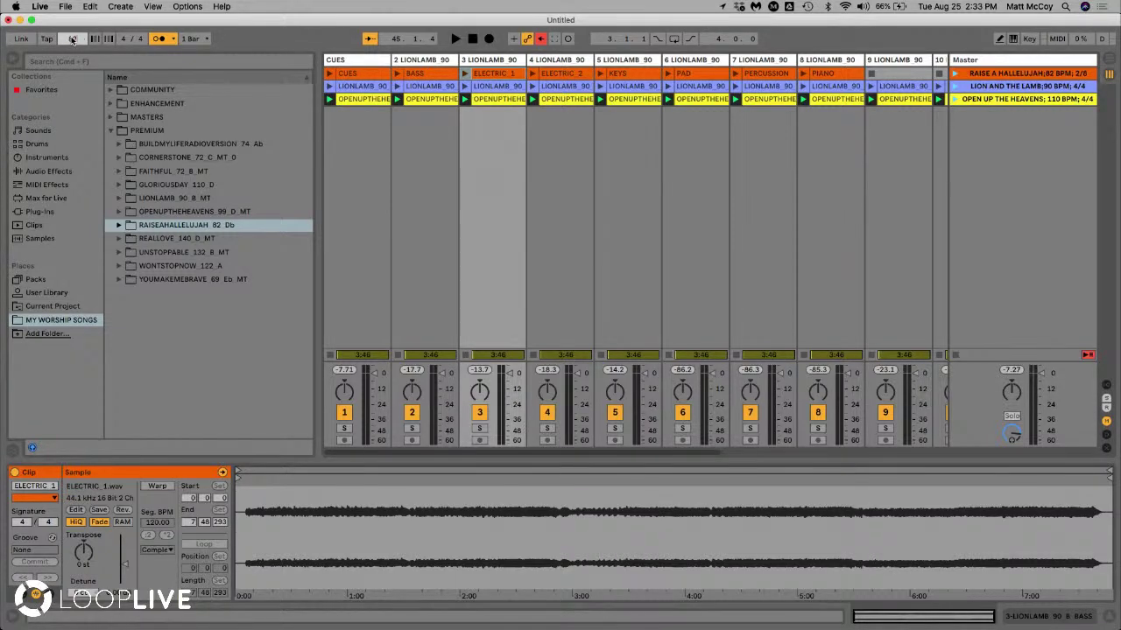
pyautogui.press('Return')
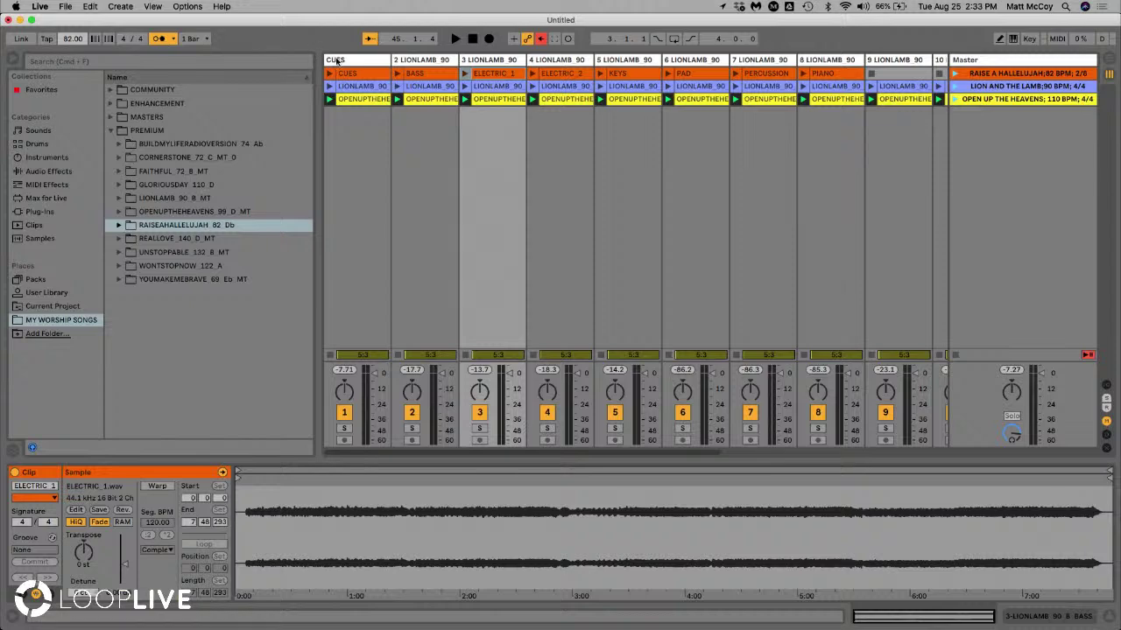
pyautogui.click(360, 74)
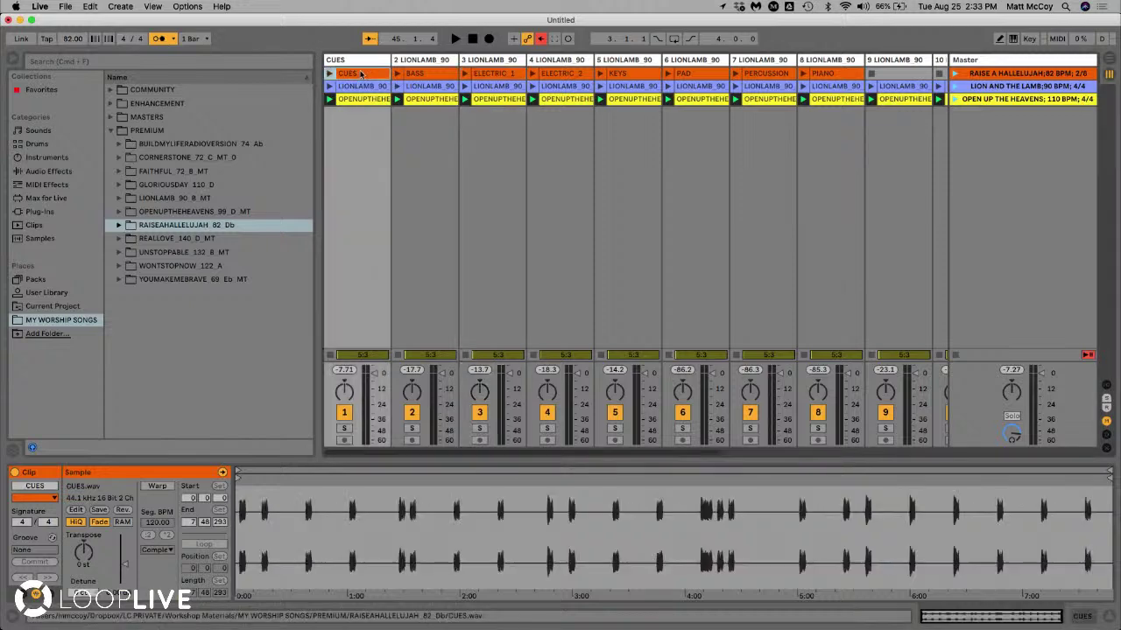
pyautogui.keyDown('shift'); pyautogui.click(825, 73); pyautogui.keyUp('shift')
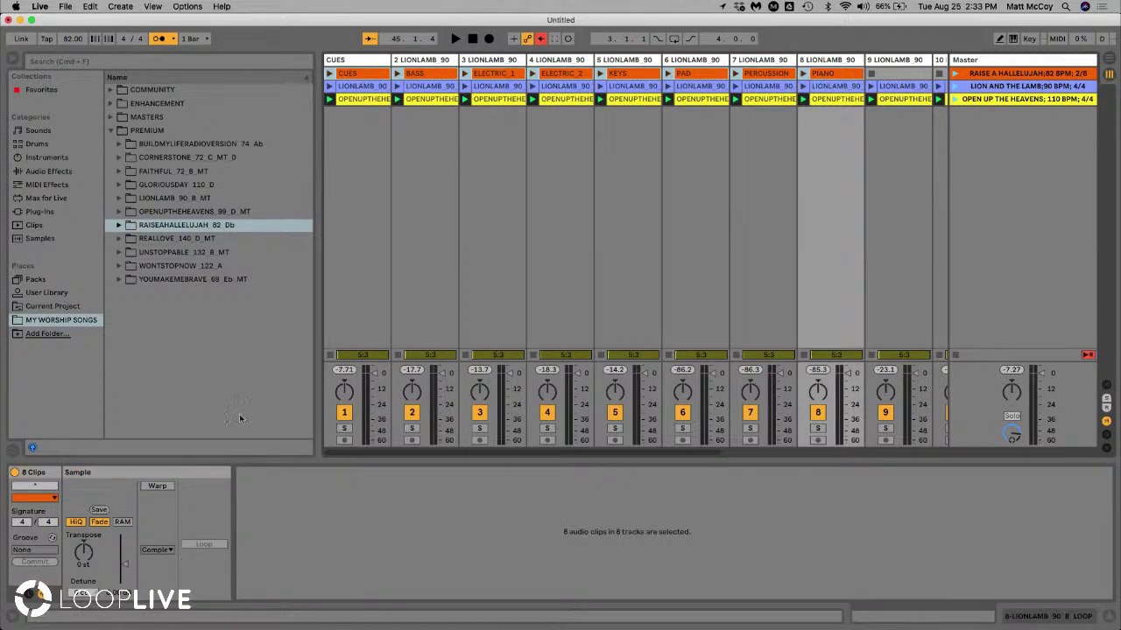
pyautogui.click(158, 487)
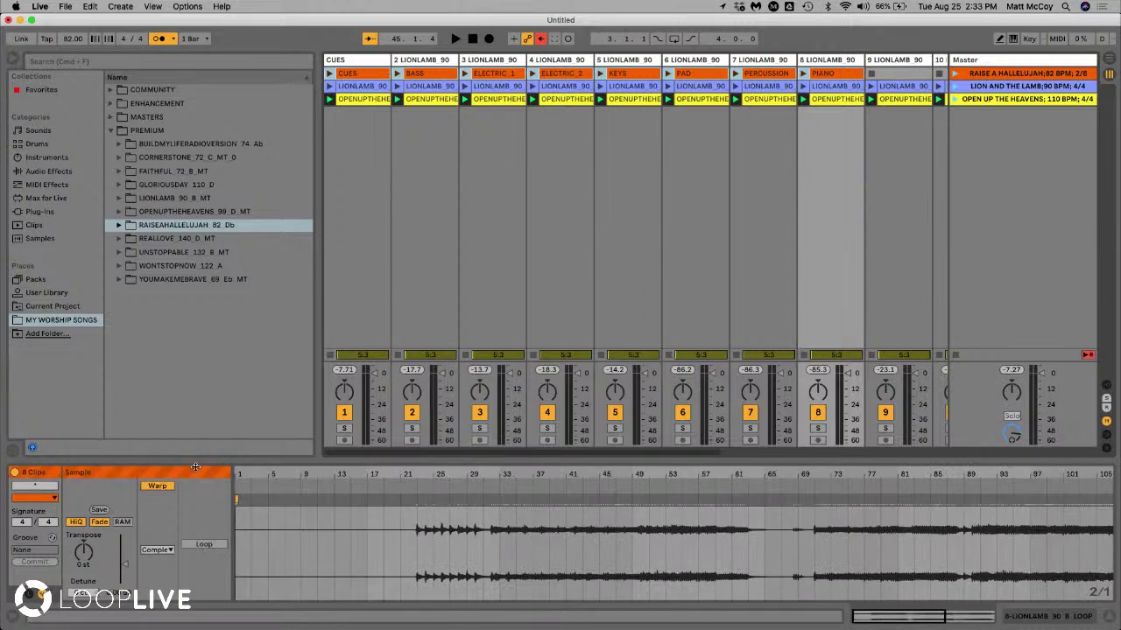
pyautogui.click(601, 280)
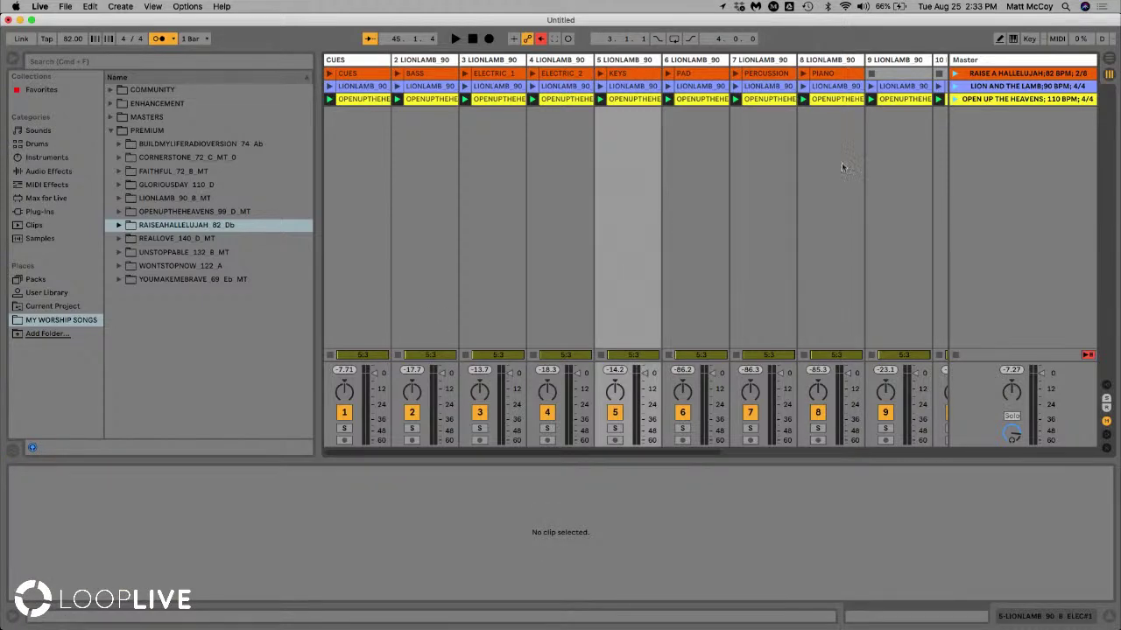
# Change the RAISE A HALLELUJAH scene's tempo to 90 BPM in its name and play the scene briefly
pyautogui.click(1053, 79)
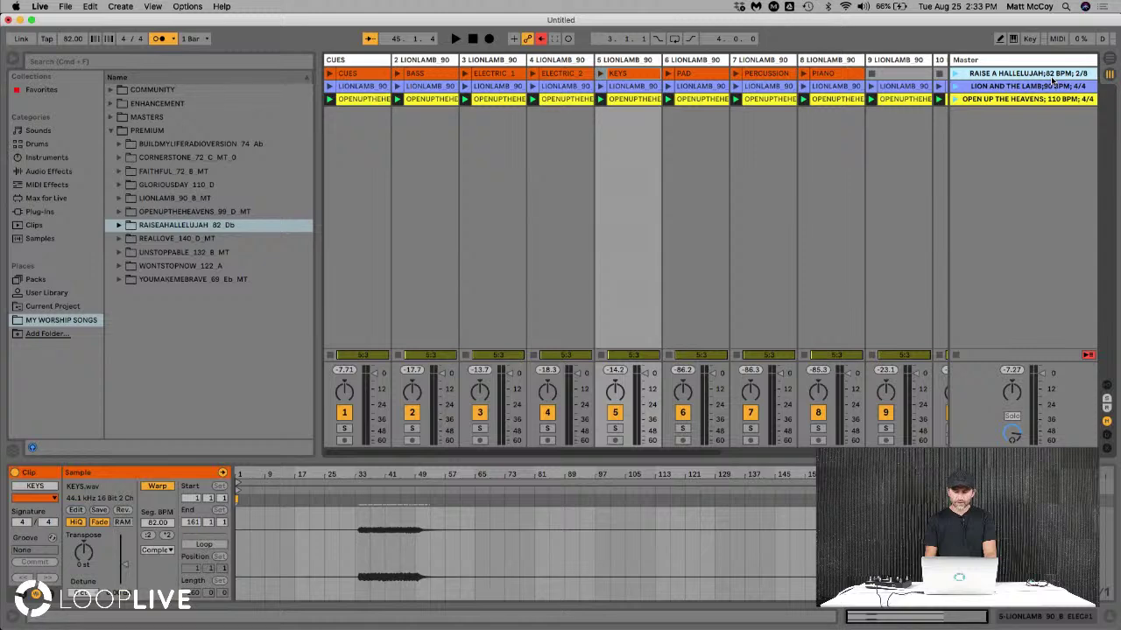
pyautogui.rightClick(1052, 81)
pyautogui.click(951, 159)
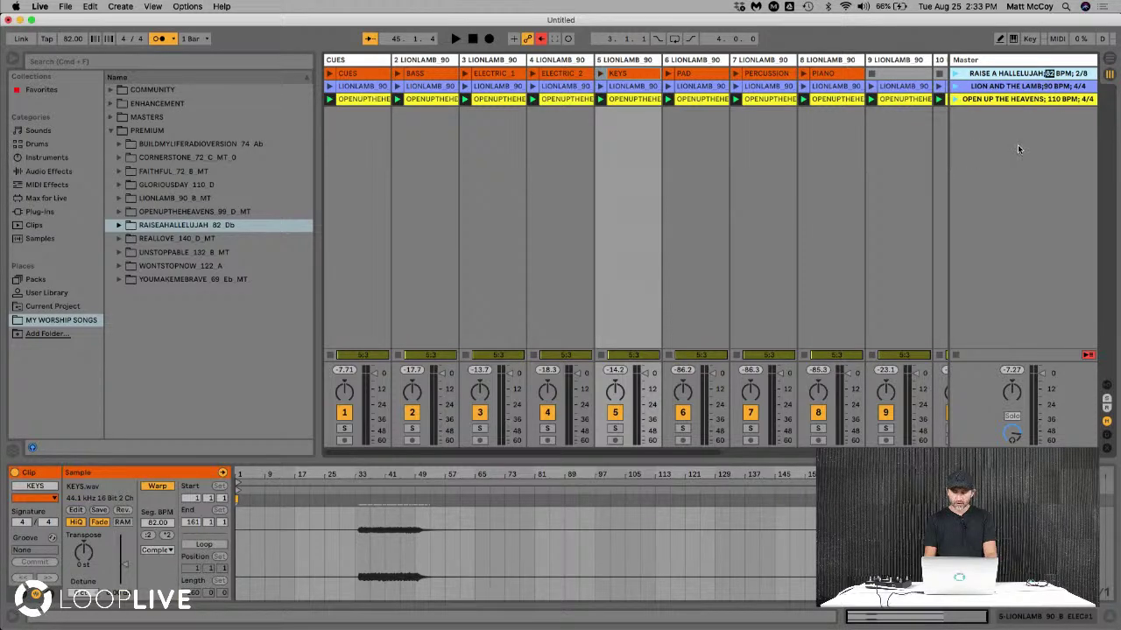
pyautogui.press('BackSpace')
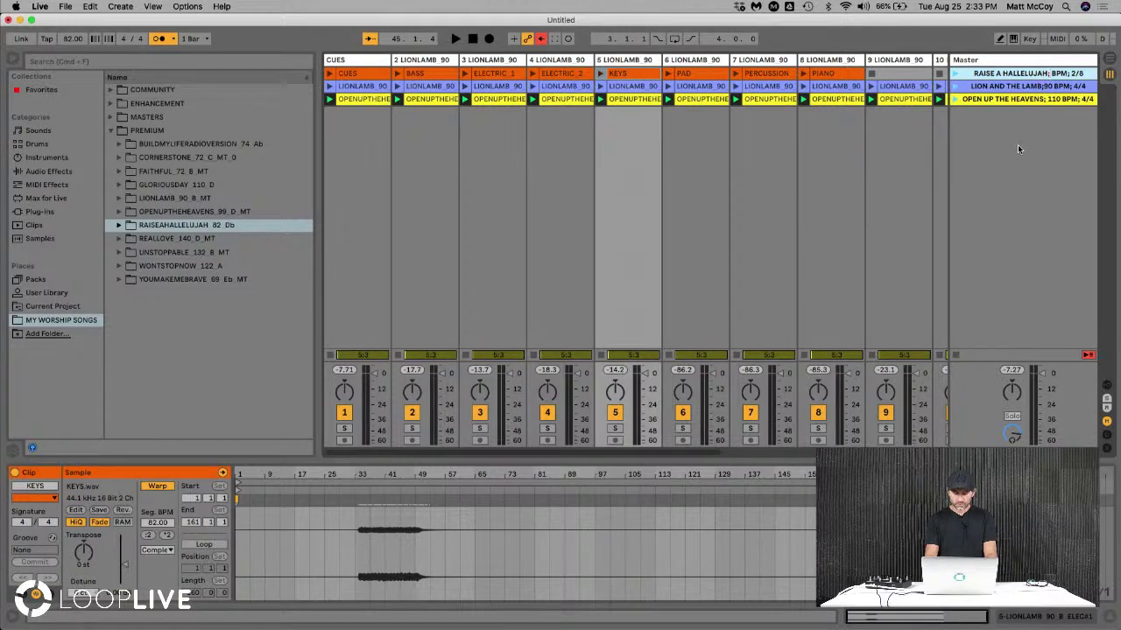
pyautogui.write('90')
pyautogui.press('Return')
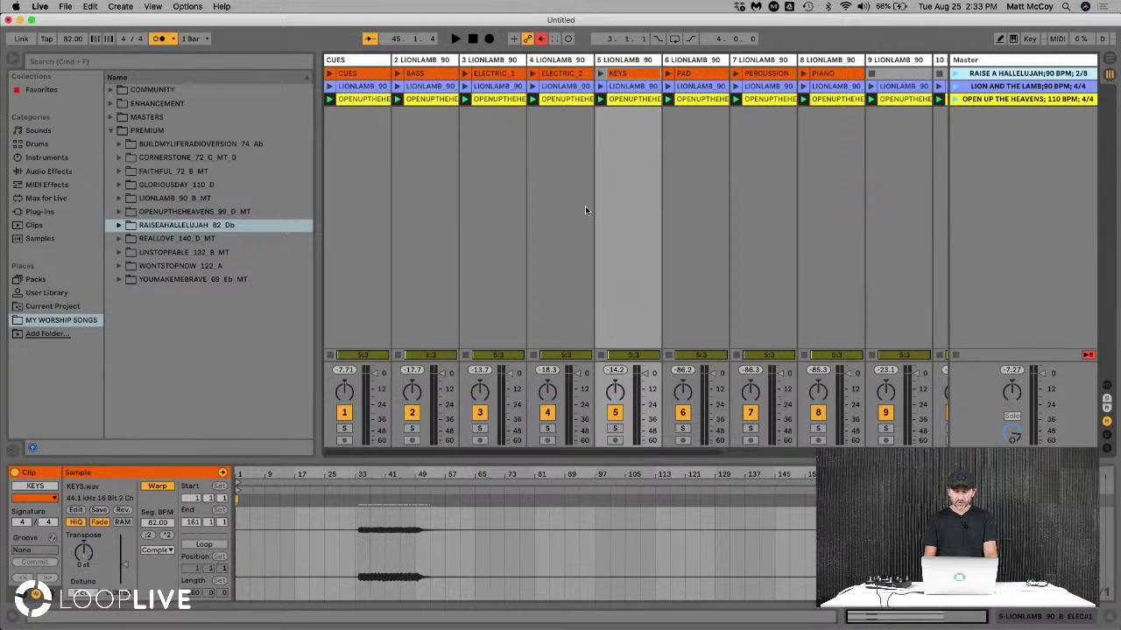
pyautogui.click(955, 73)
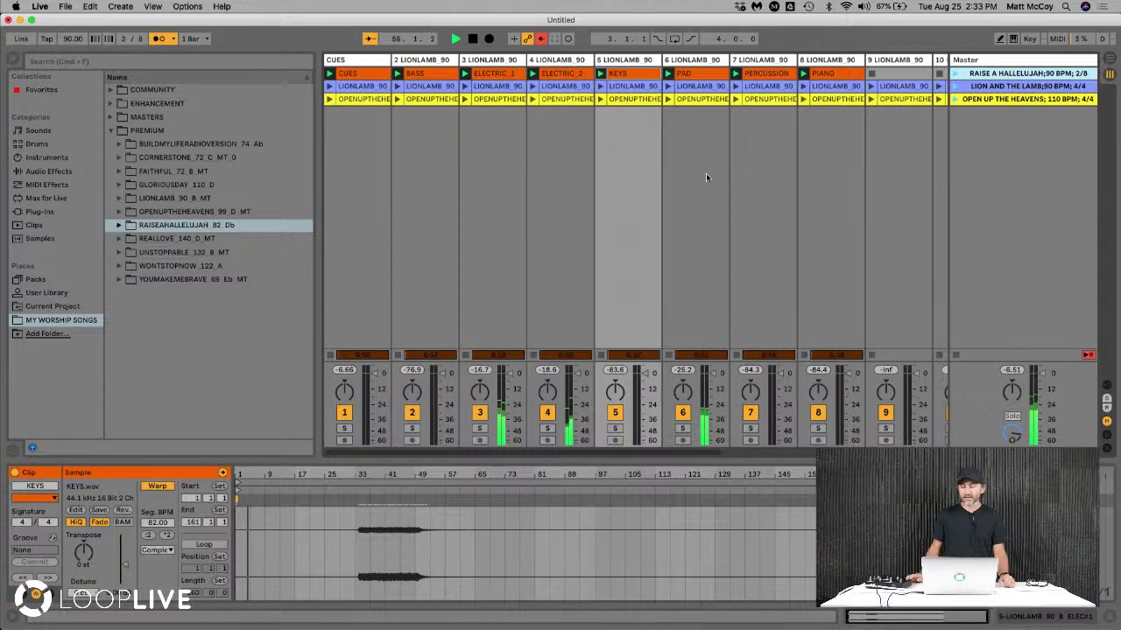
pyautogui.press('space')
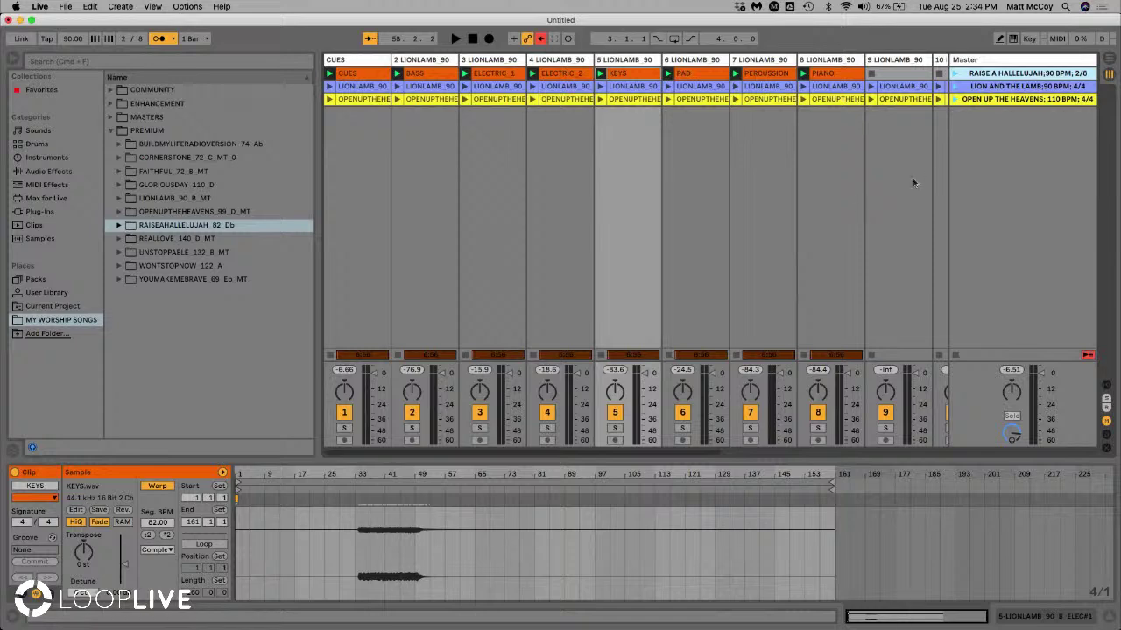
# Map keys 1, 2 and 3 to the RAISE A HALLELUJAH, LION AND THE LAMB and OPEN UP THE HEAVENS scenes and test key 2
pyautogui.click(1031, 40)
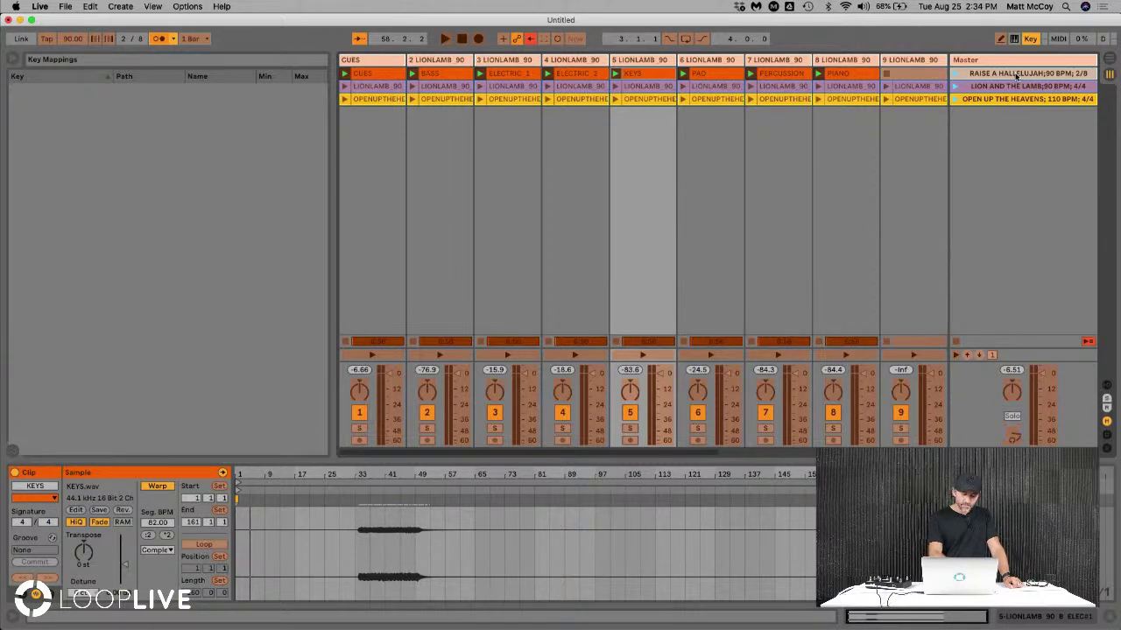
pyautogui.press('1')
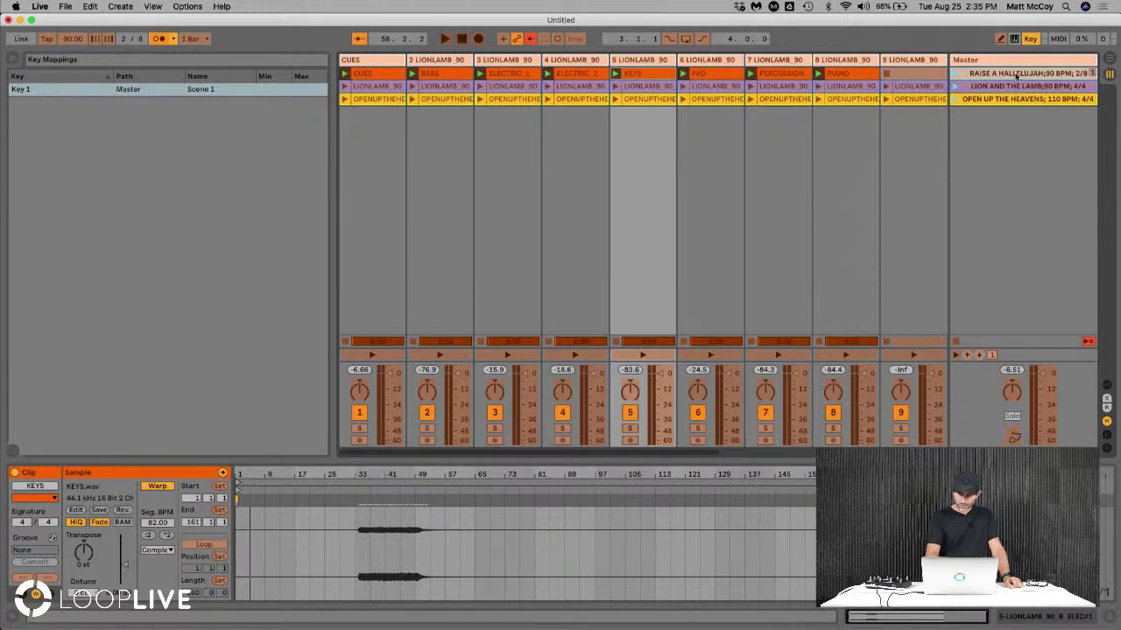
pyautogui.click(1043, 87)
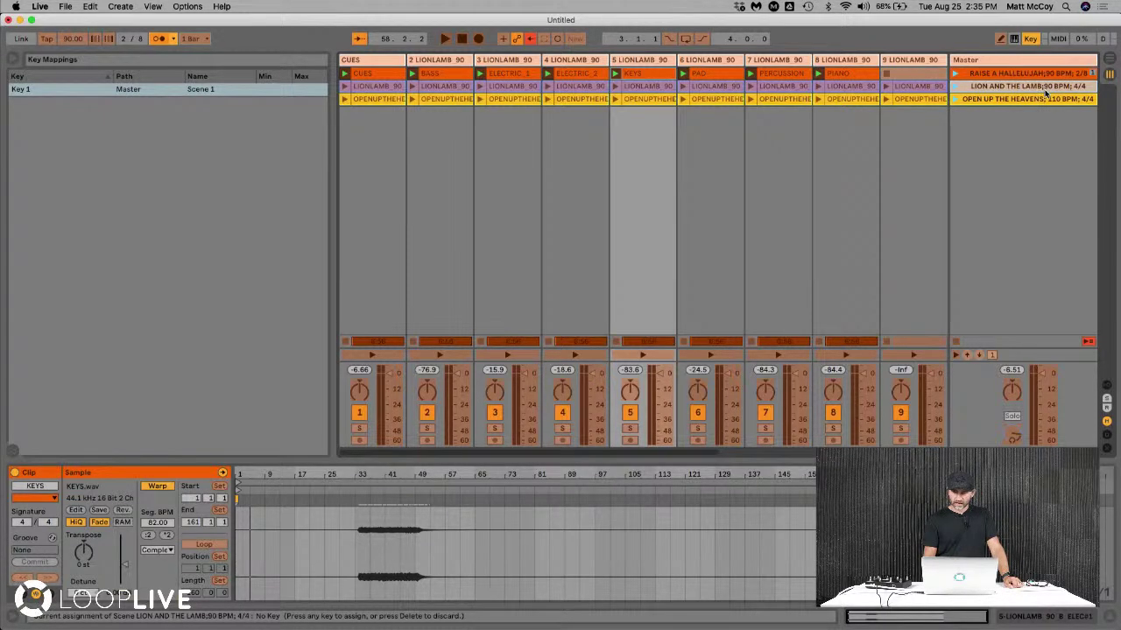
pyautogui.press('2')
pyautogui.click(1046, 100)
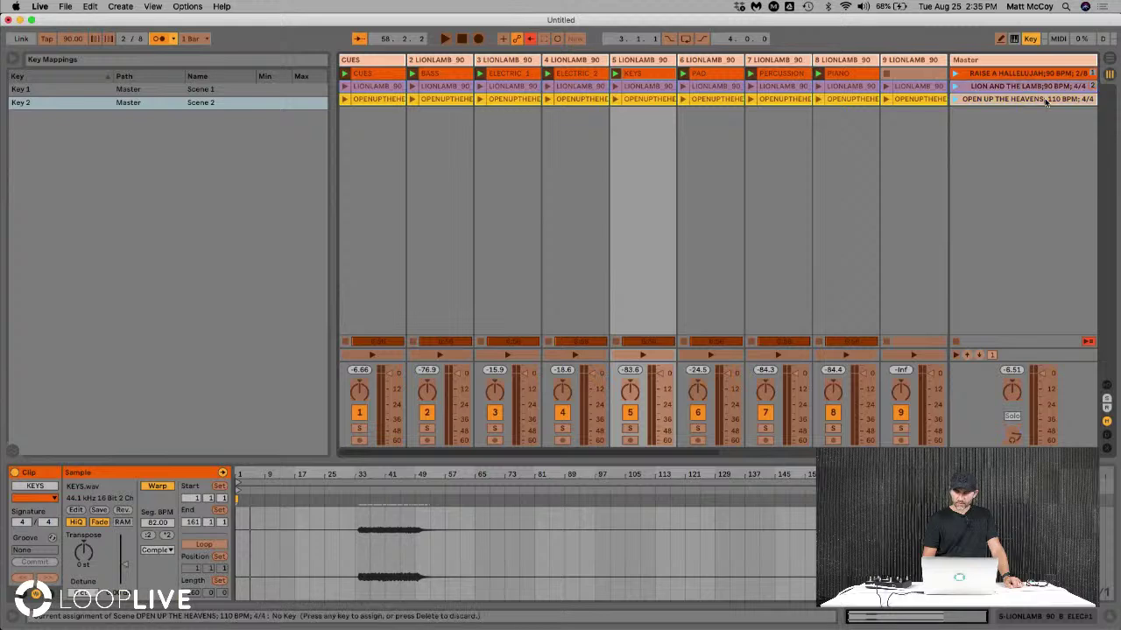
pyautogui.press('3')
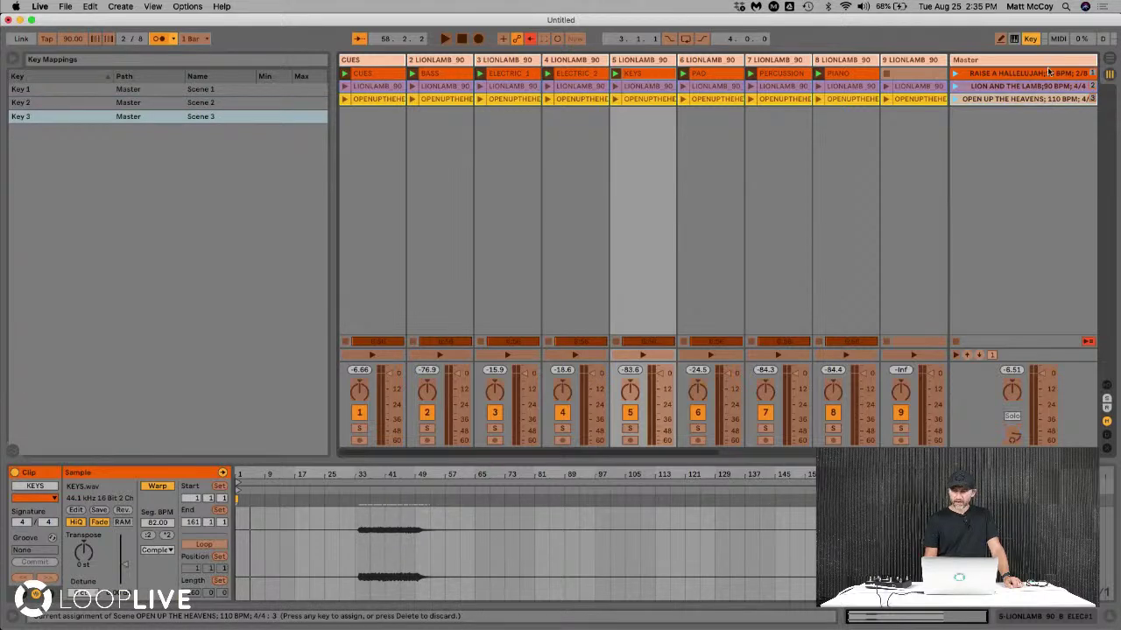
pyautogui.click(1032, 40)
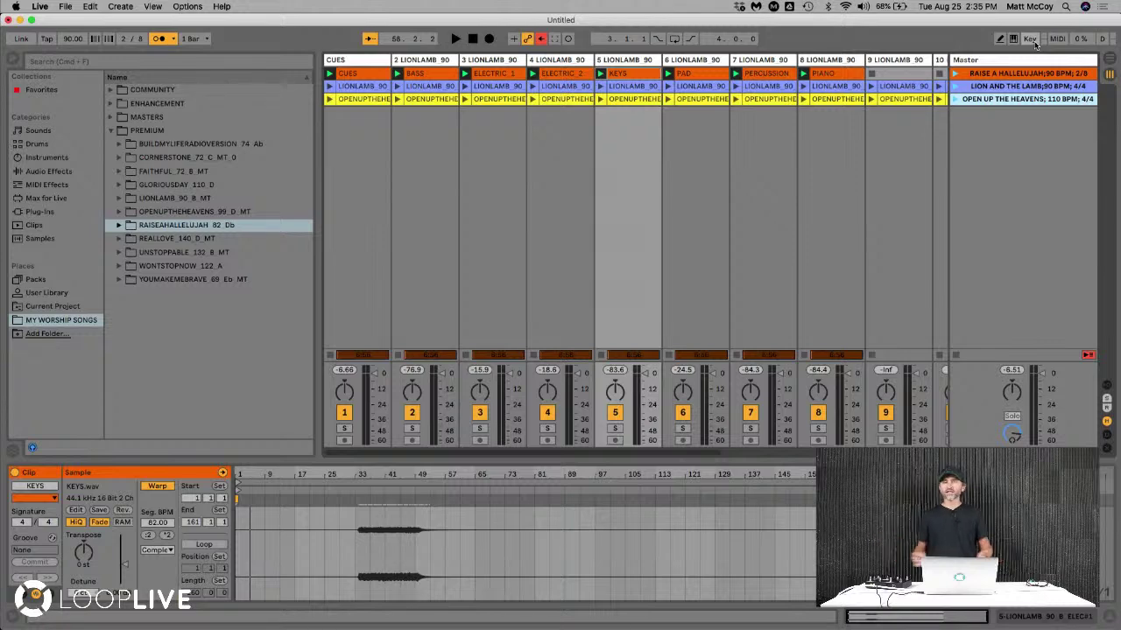
pyautogui.press('2')
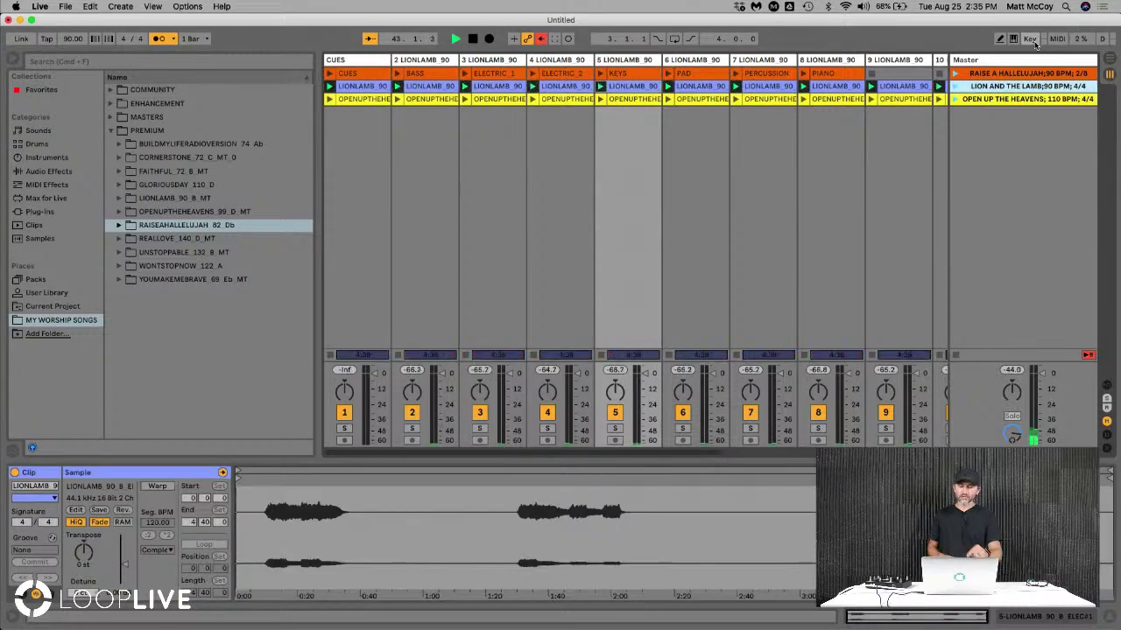
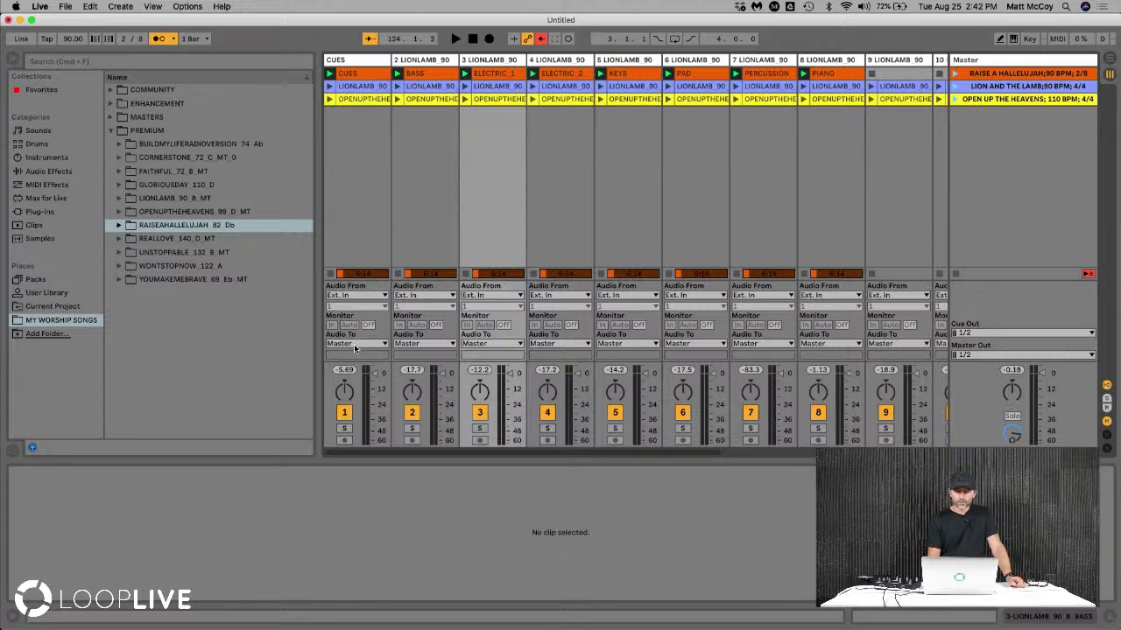
# Review the cues and ELECTRIC_1 tracks' routing to the Master, and play the RAISE A HALLELUJAH scene briefly
pyautogui.click(364, 73)
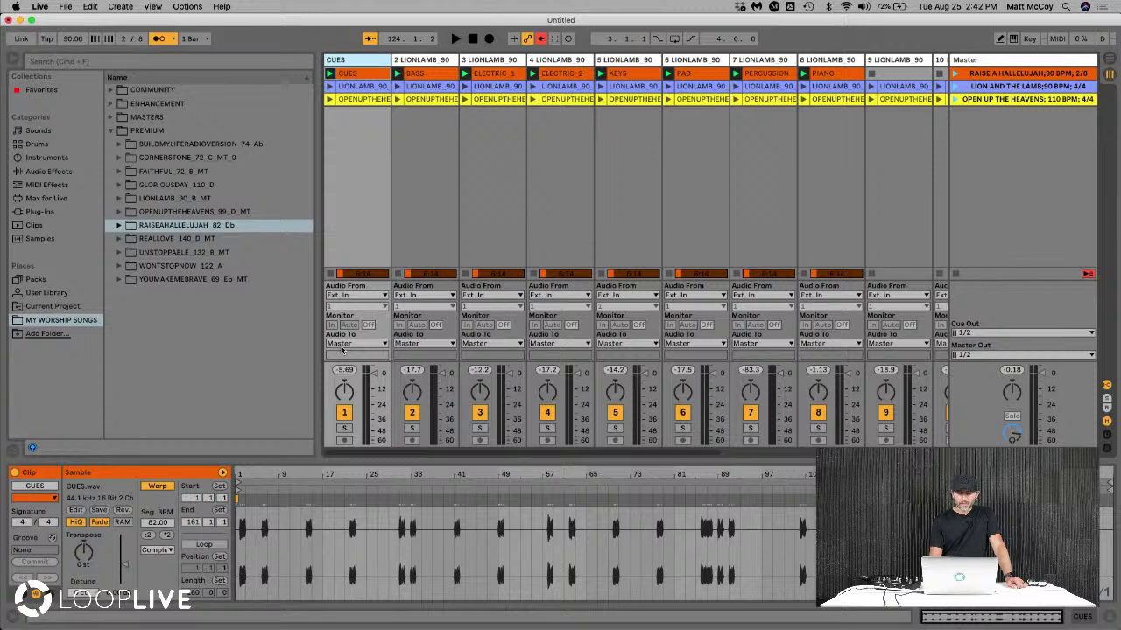
pyautogui.click(1010, 62)
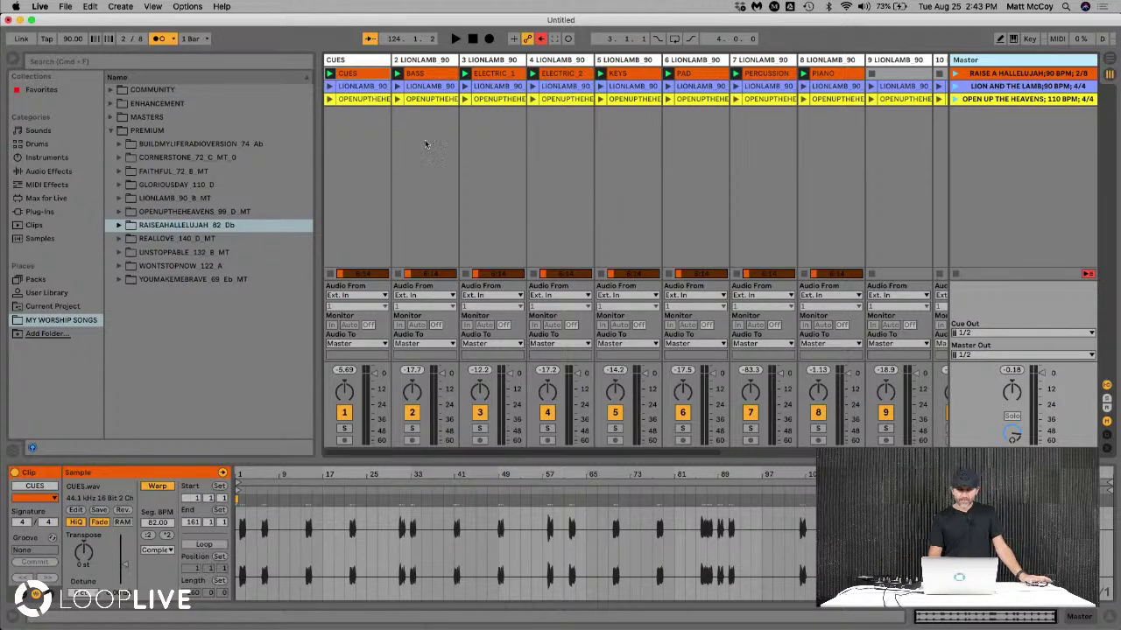
pyautogui.click(495, 72)
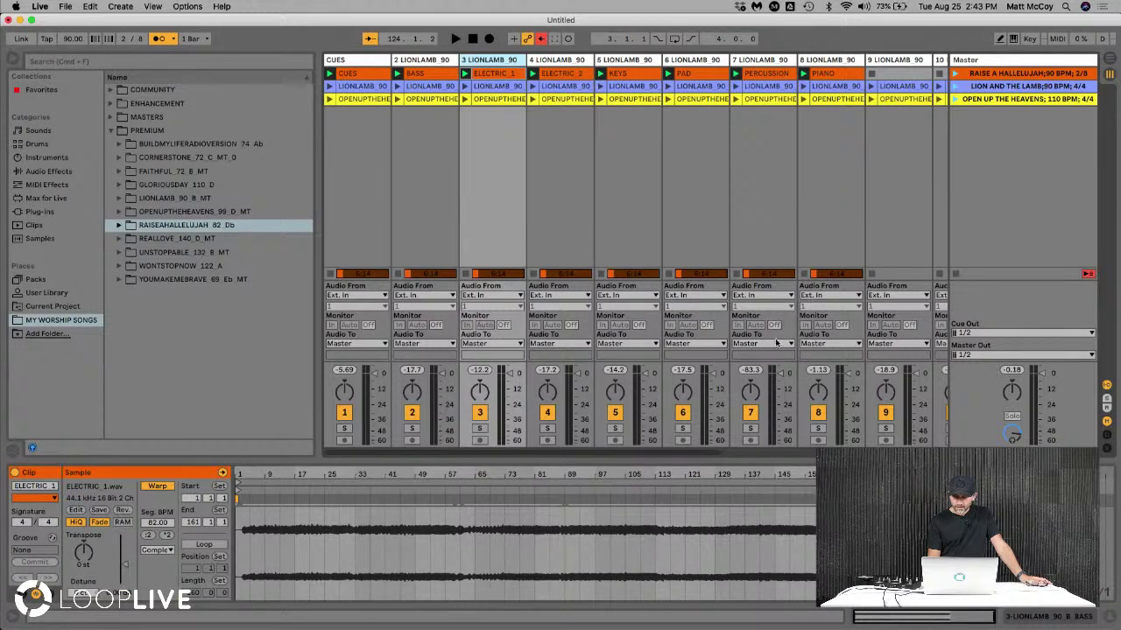
pyautogui.click(989, 247)
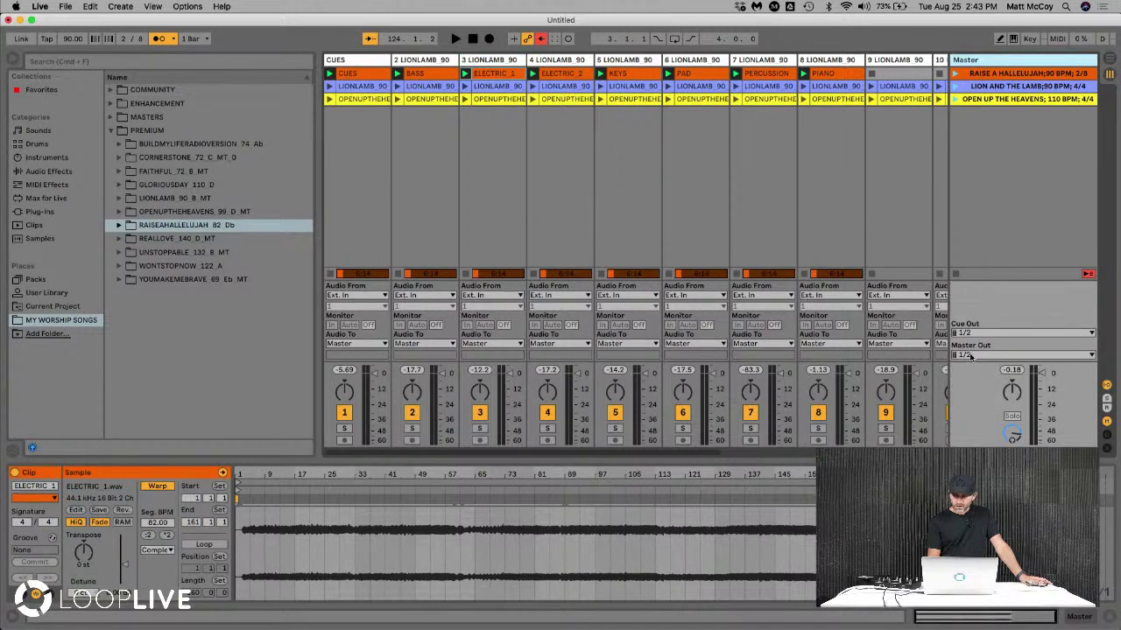
pyautogui.click(956, 75)
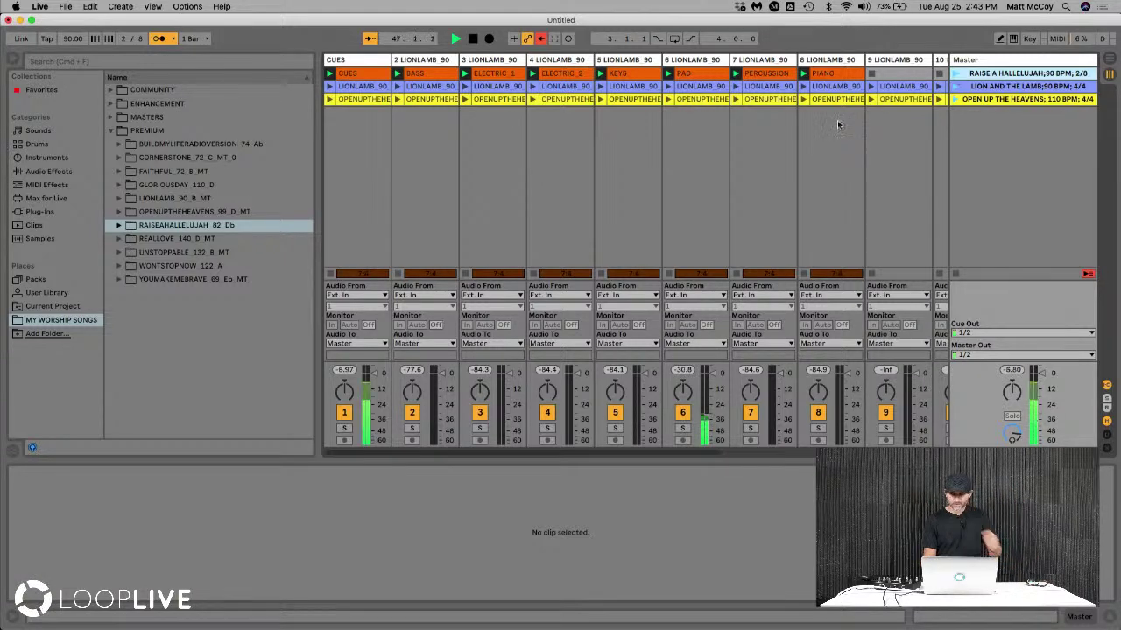
pyautogui.press('space')
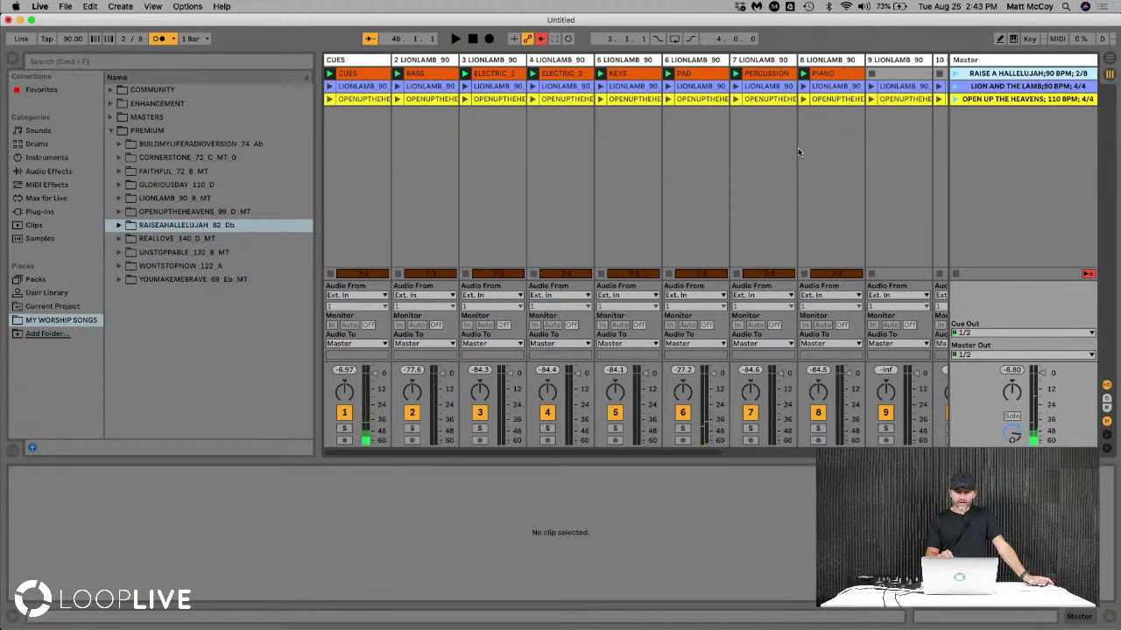
# Route the CUES track's audio to Ext. Out on output 1
pyautogui.click(357, 59)
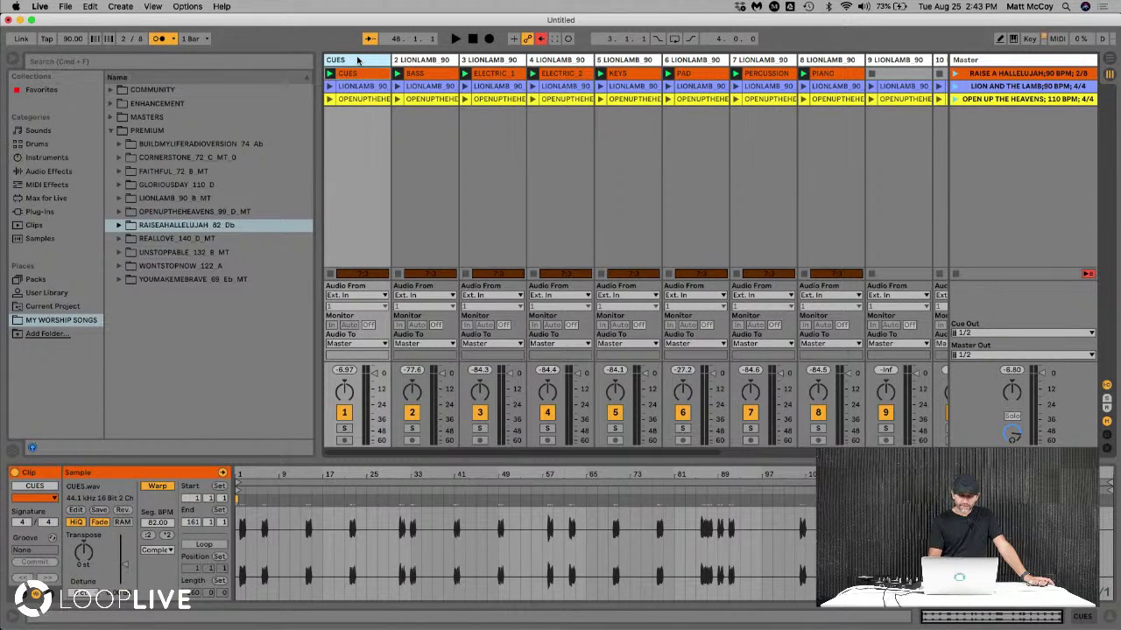
pyautogui.click(348, 344)
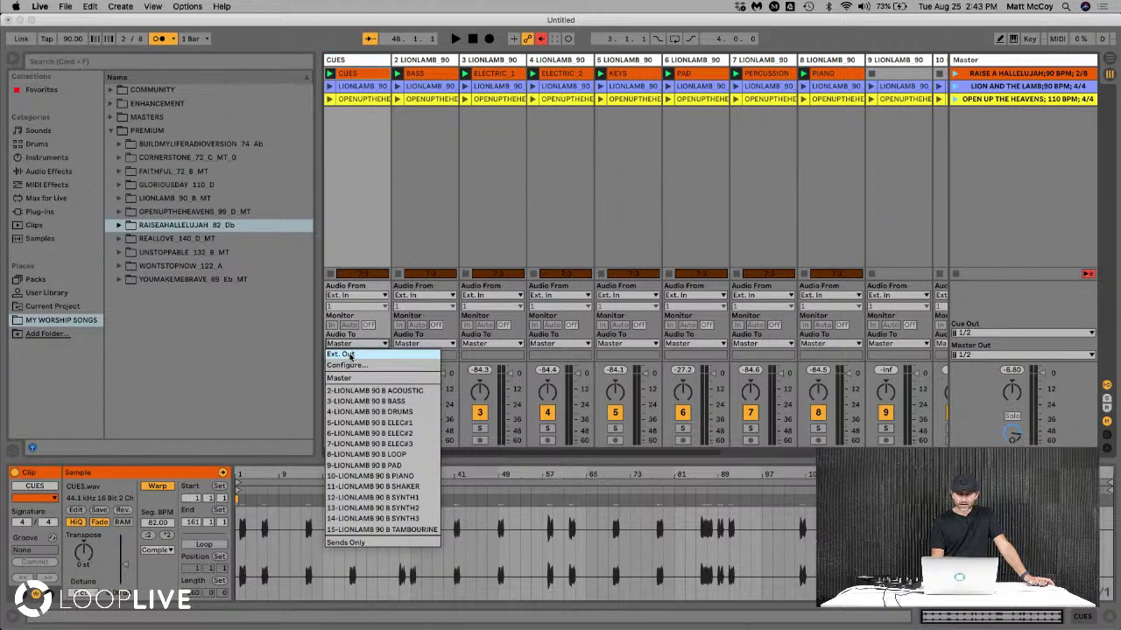
pyautogui.click(351, 353)
pyautogui.click(355, 354)
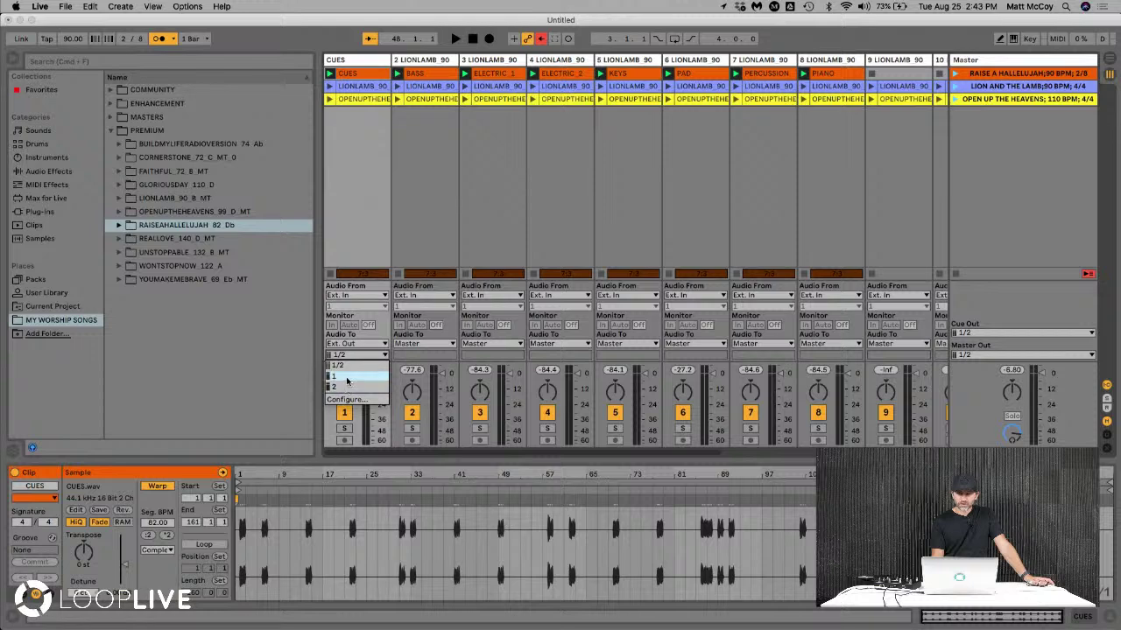
pyautogui.click(345, 377)
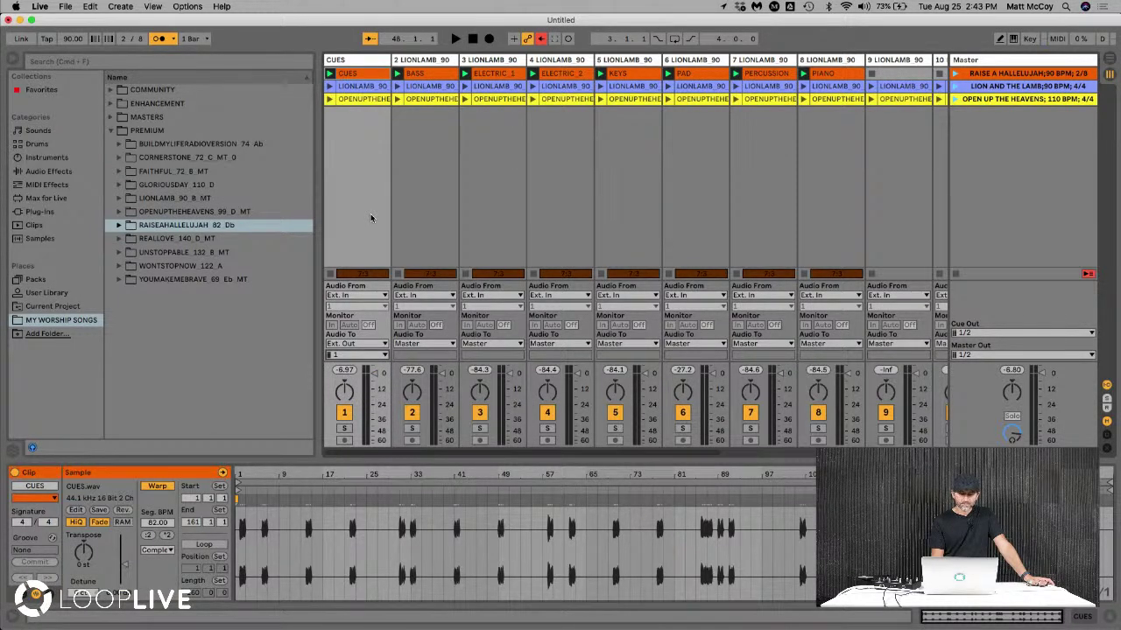
# Set the Master track's Cue Out to output 1 for the metronome click
pyautogui.click(371, 218)
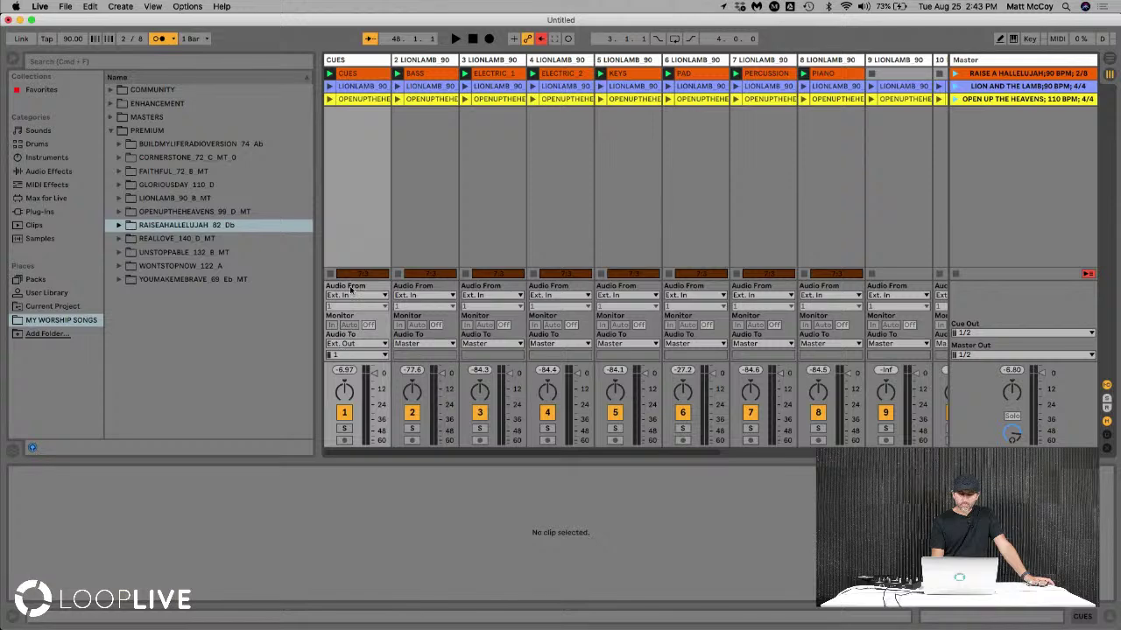
pyautogui.click(154, 38)
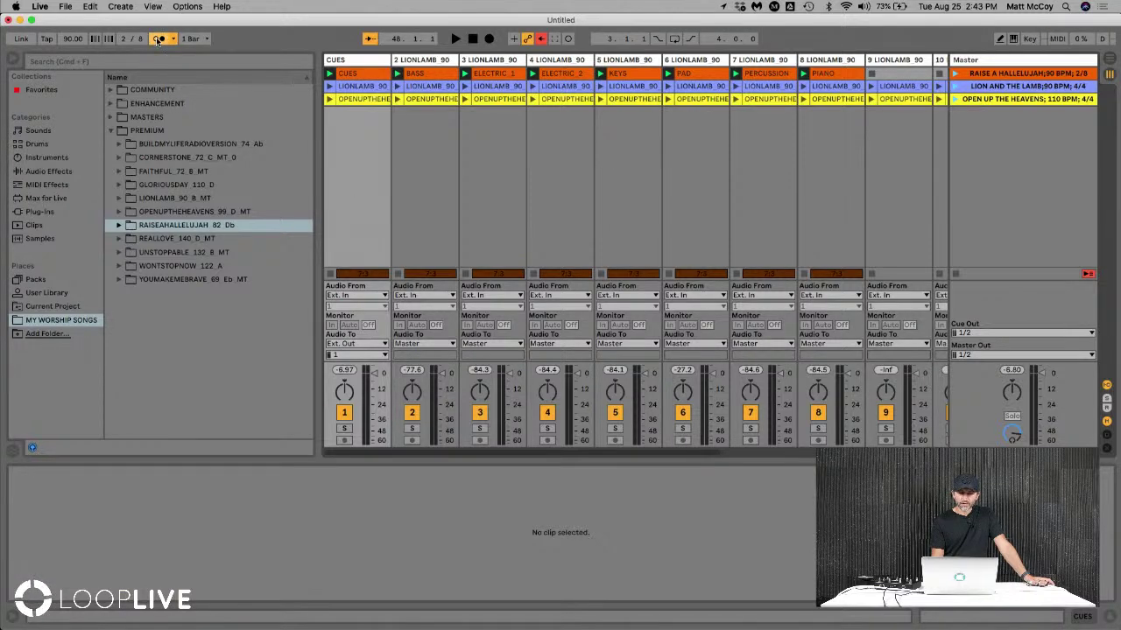
pyautogui.click(969, 334)
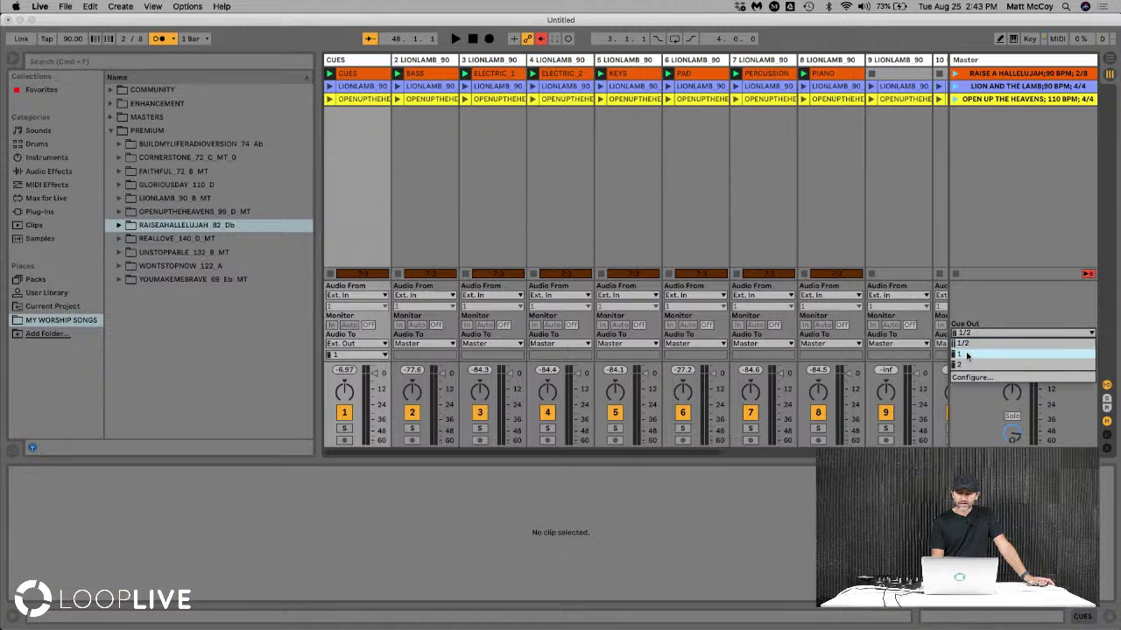
pyautogui.click(967, 358)
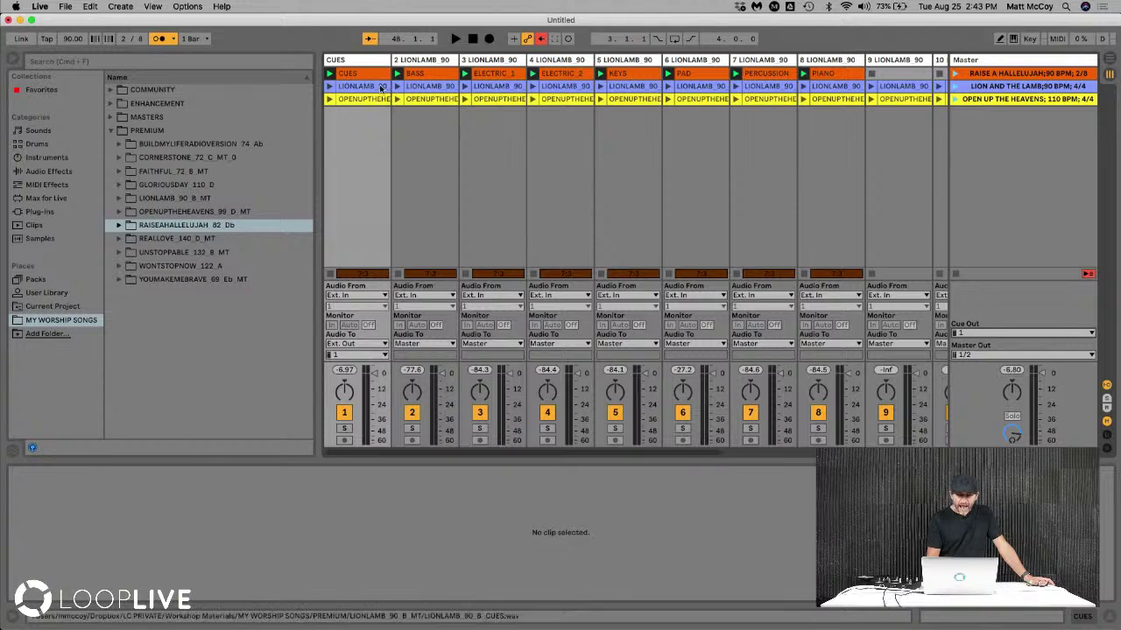
# Try routing tracks 2 and 3 individually to Ext. Out on output 2
pyautogui.click(429, 61)
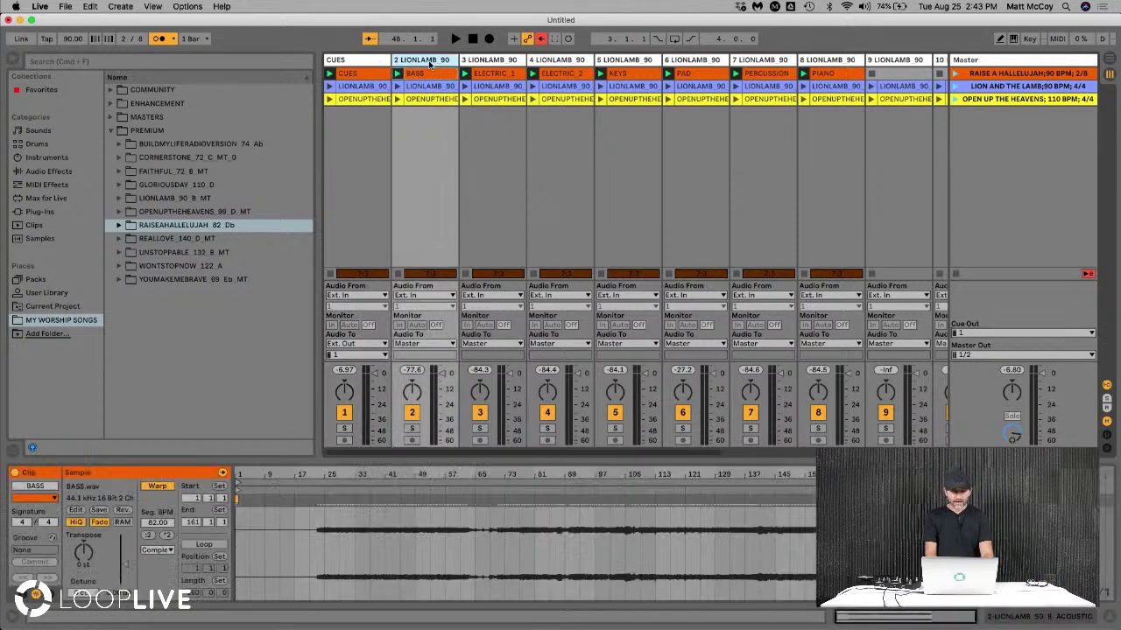
pyautogui.click(426, 344)
pyautogui.click(434, 354)
pyautogui.click(428, 354)
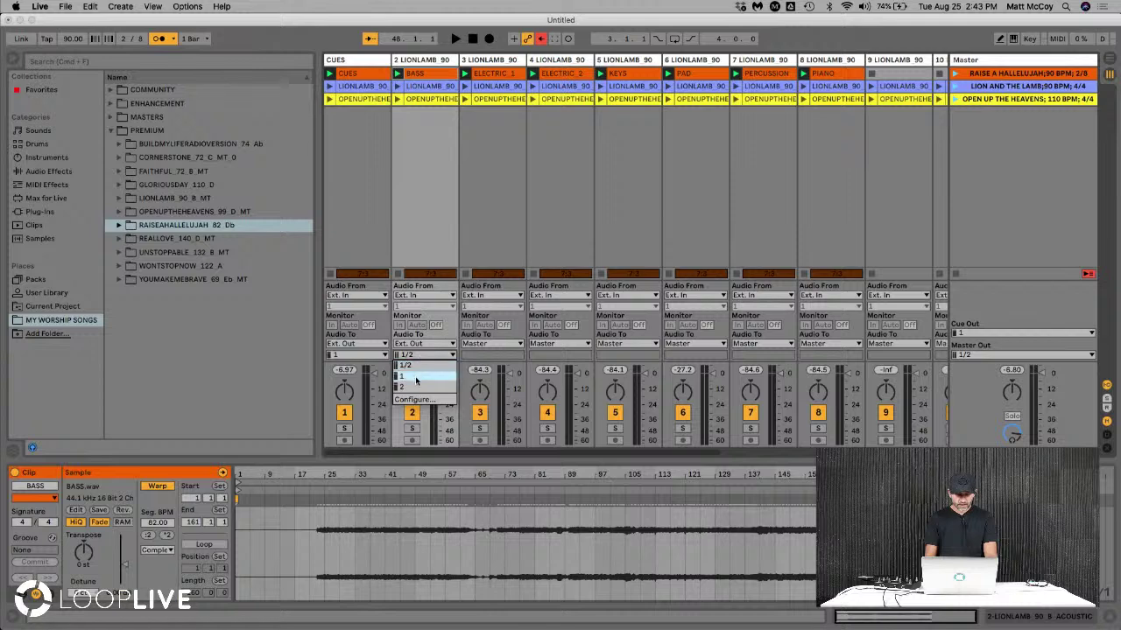
pyautogui.click(417, 387)
pyautogui.click(493, 343)
pyautogui.click(480, 360)
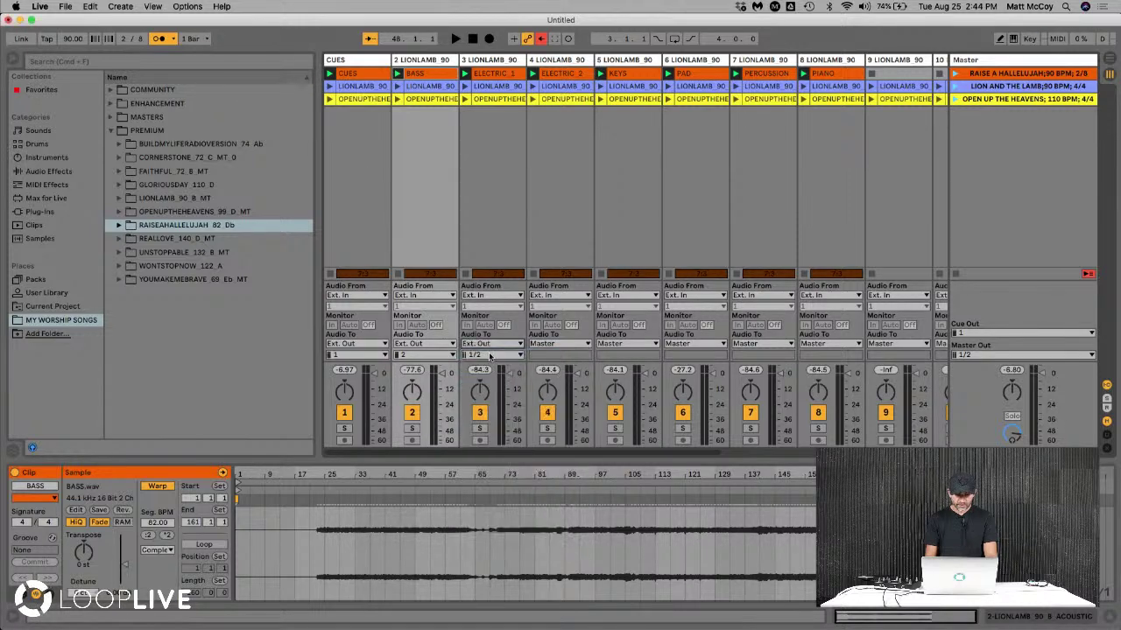
pyautogui.click(490, 354)
pyautogui.click(491, 385)
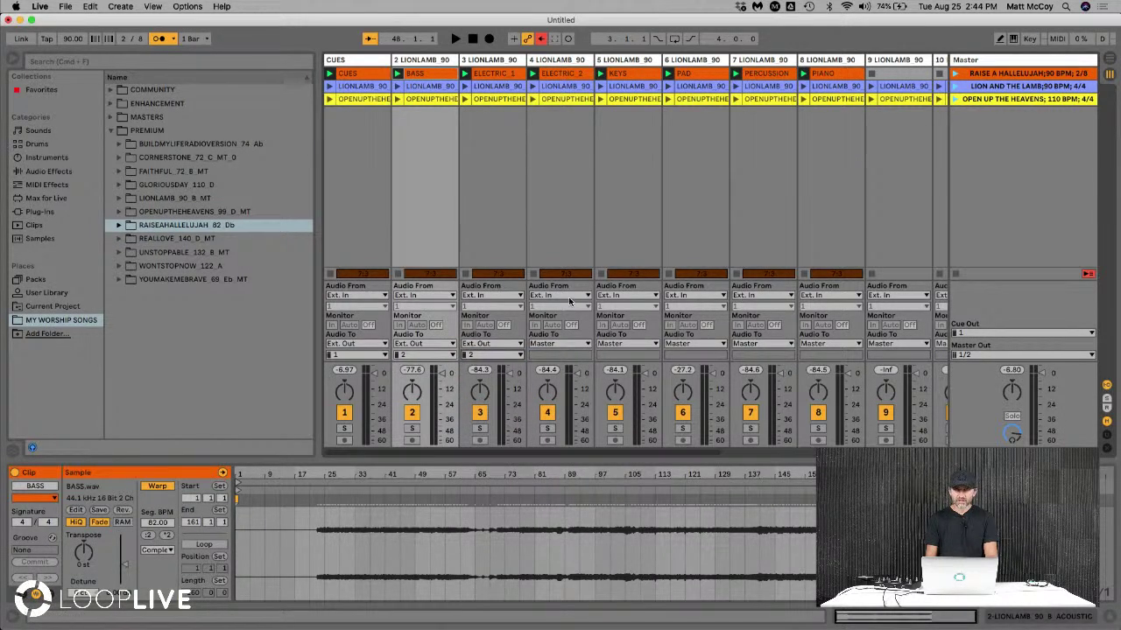
# Return the audio outputs of tracks 3 and 2 to Master
pyautogui.click(479, 344)
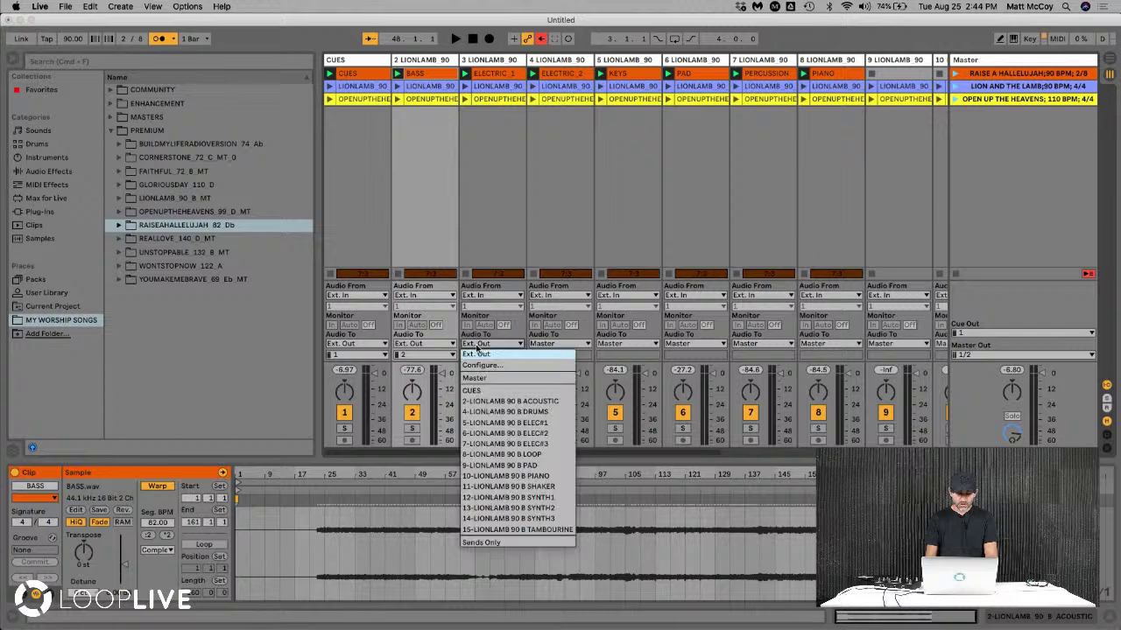
pyautogui.click(475, 376)
pyautogui.click(441, 345)
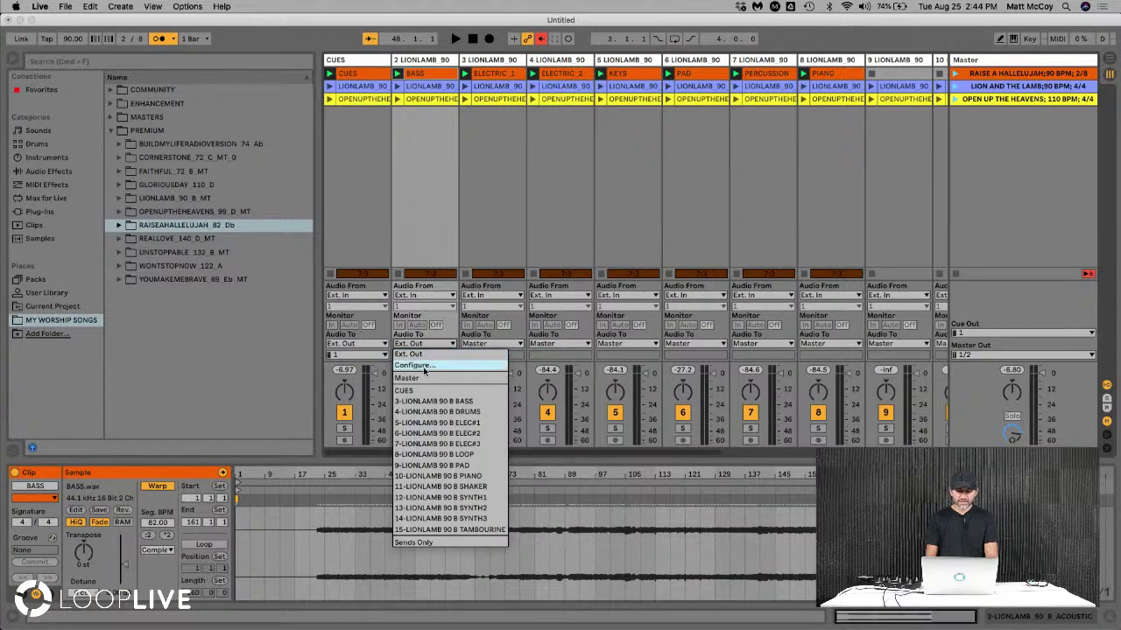
pyautogui.click(424, 376)
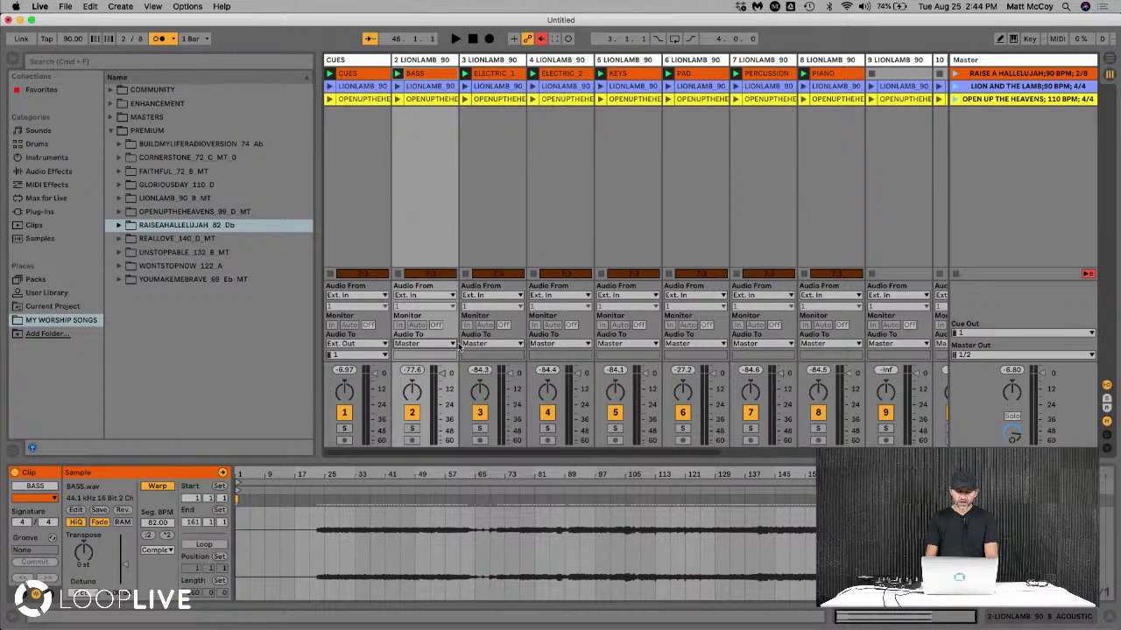
# Set Master Out to output 2 and launch the LION AND THE LAMB scene to test the split routing
pyautogui.click(974, 356)
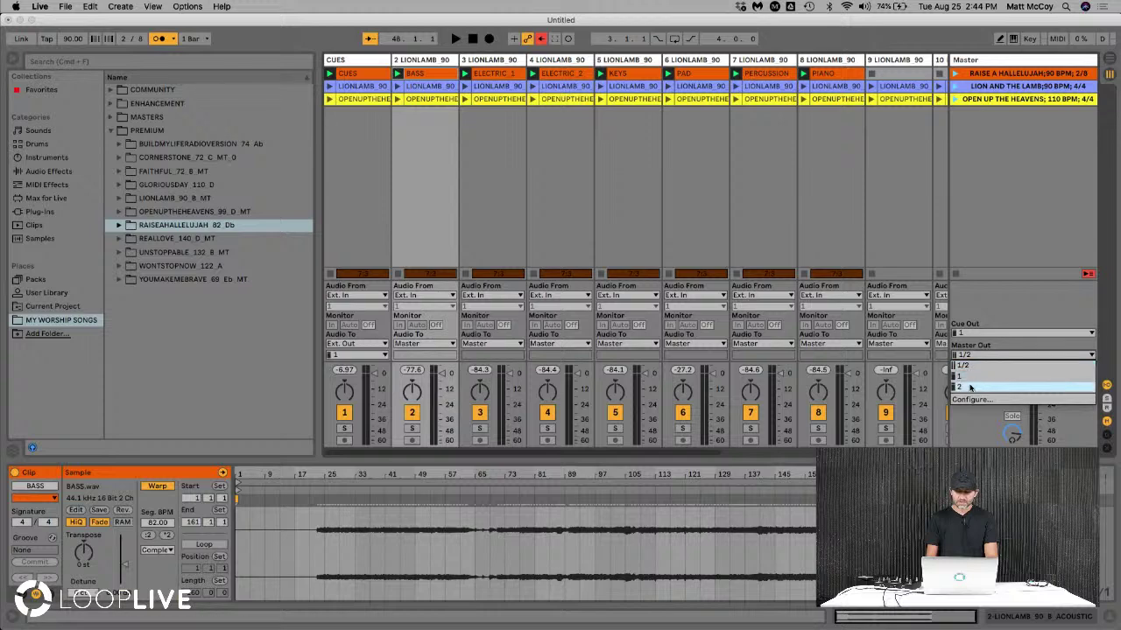
pyautogui.click(970, 388)
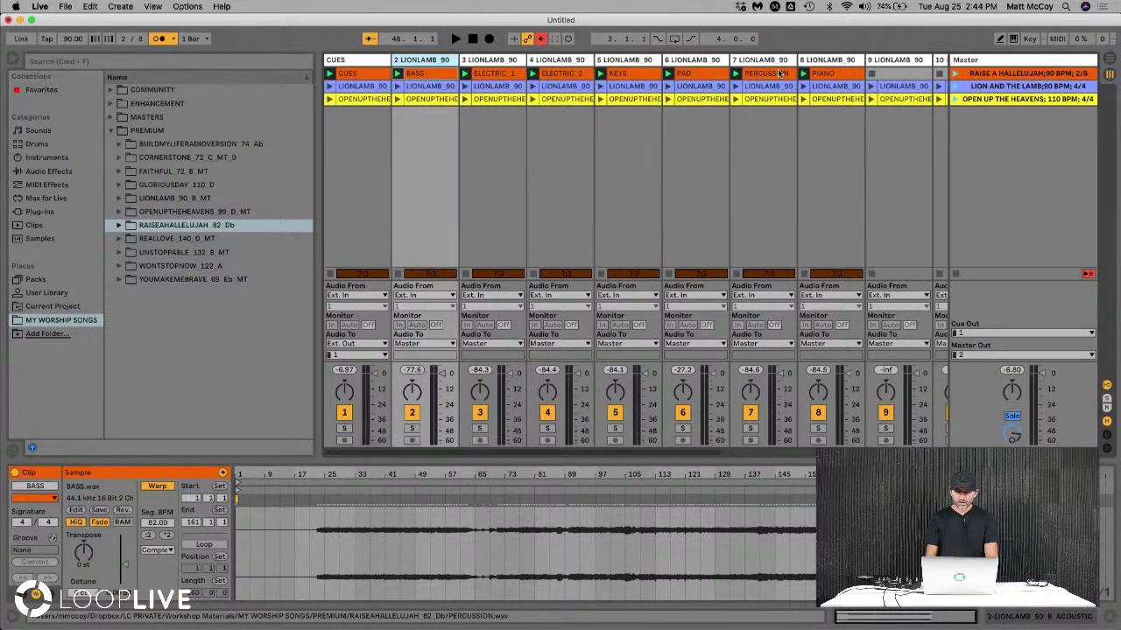
pyautogui.click(972, 65)
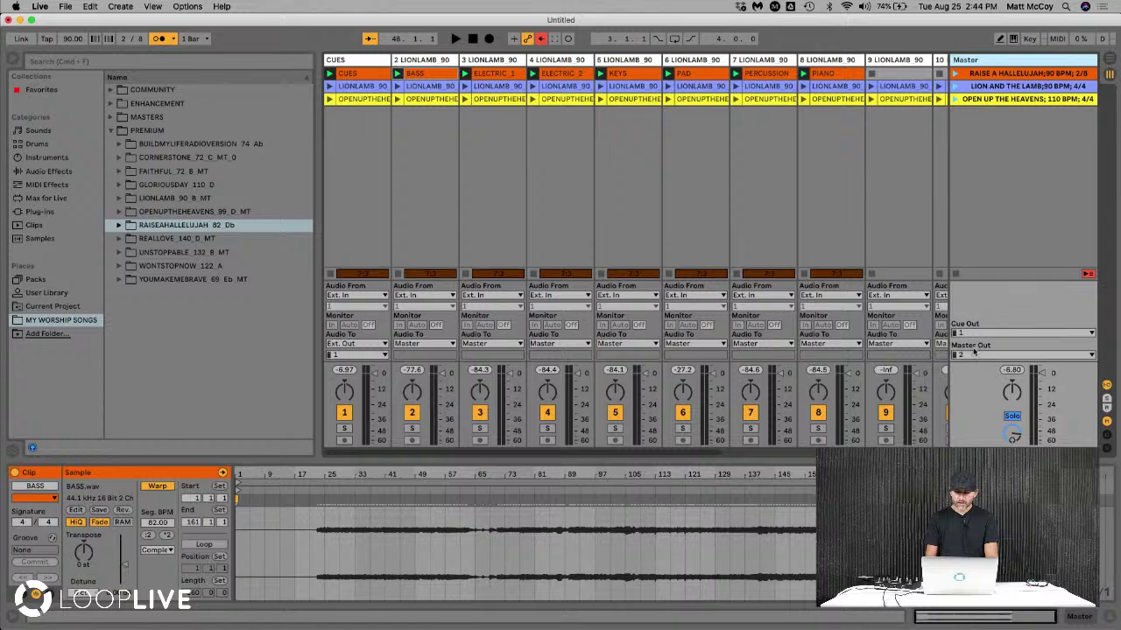
pyautogui.click(955, 87)
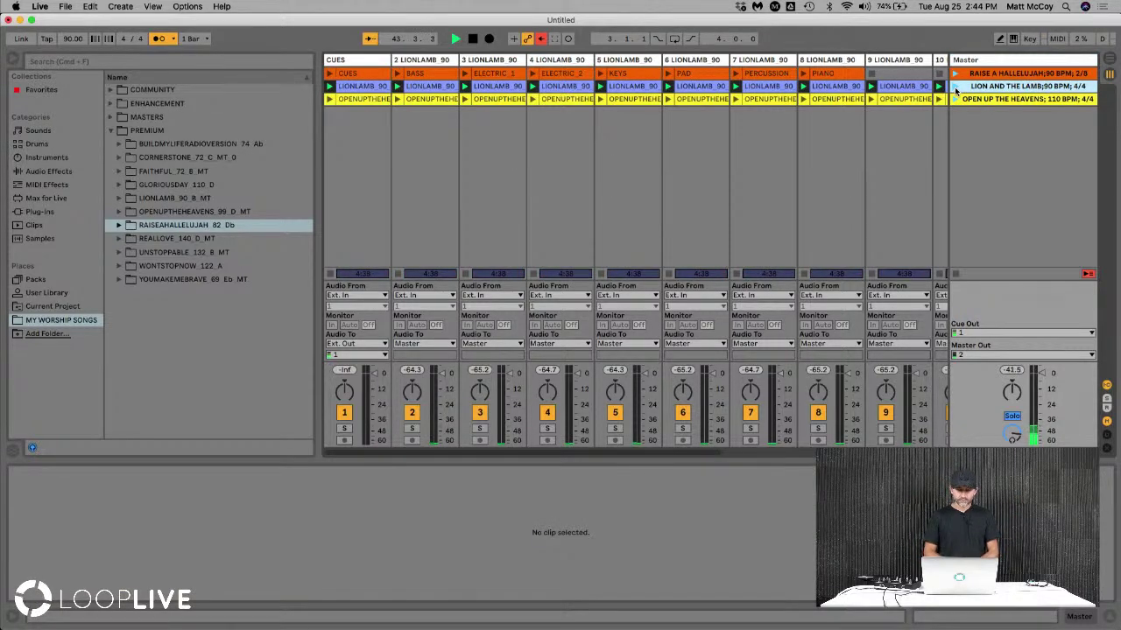
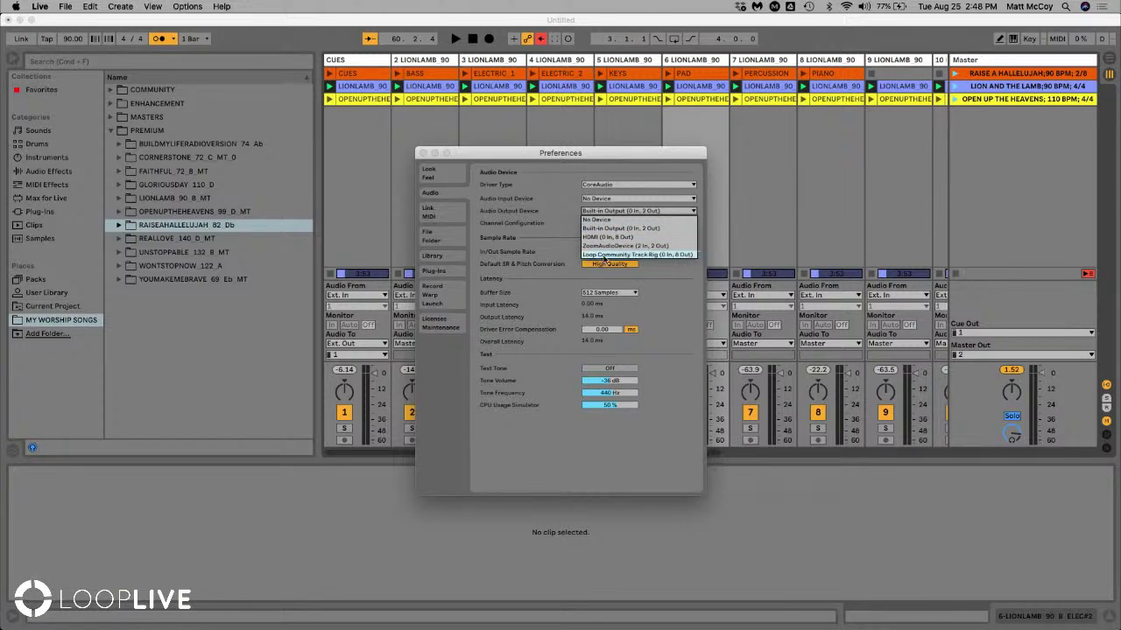
# Set the audio output device to Loop Community Track Rig (0 In, 8 Out) in the audio preferences
pyautogui.click(620, 255)
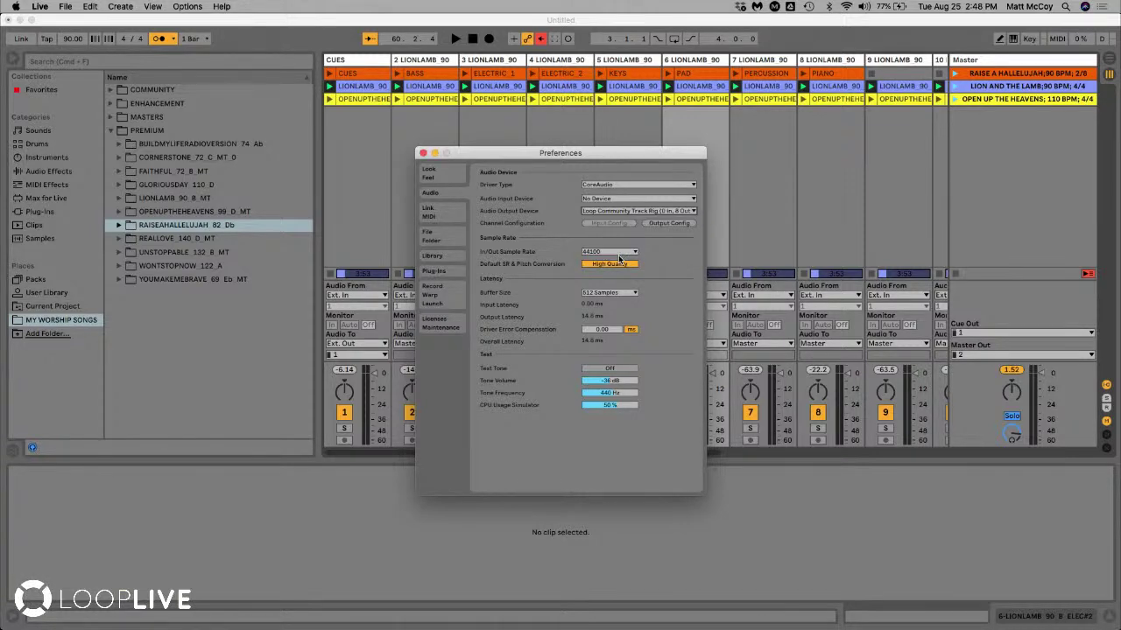
# Configure the hardware outputs with mono pairs 1 & 2 through 7 & 8 active and stereo output 1/2 deactivated
pyautogui.click(669, 224)
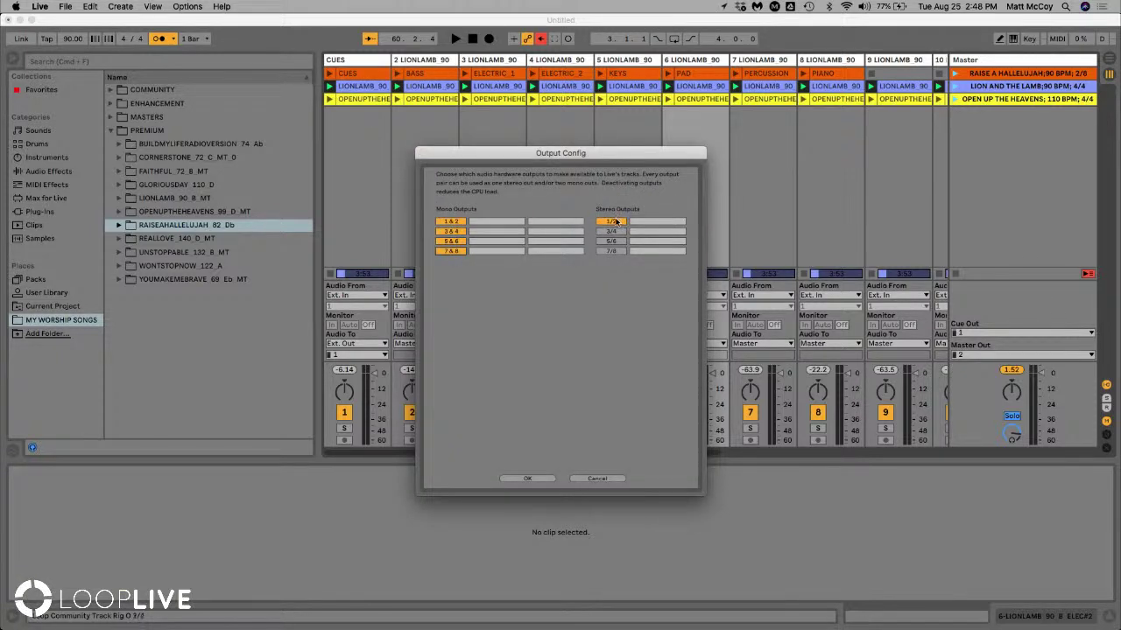
pyautogui.click(527, 478)
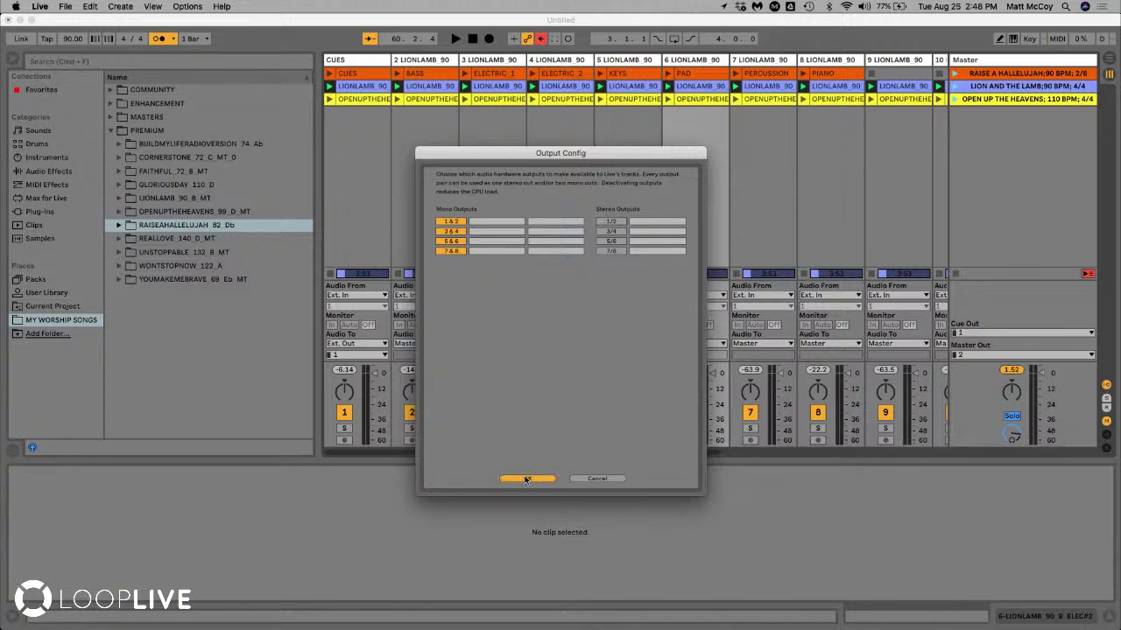
pyautogui.click(424, 154)
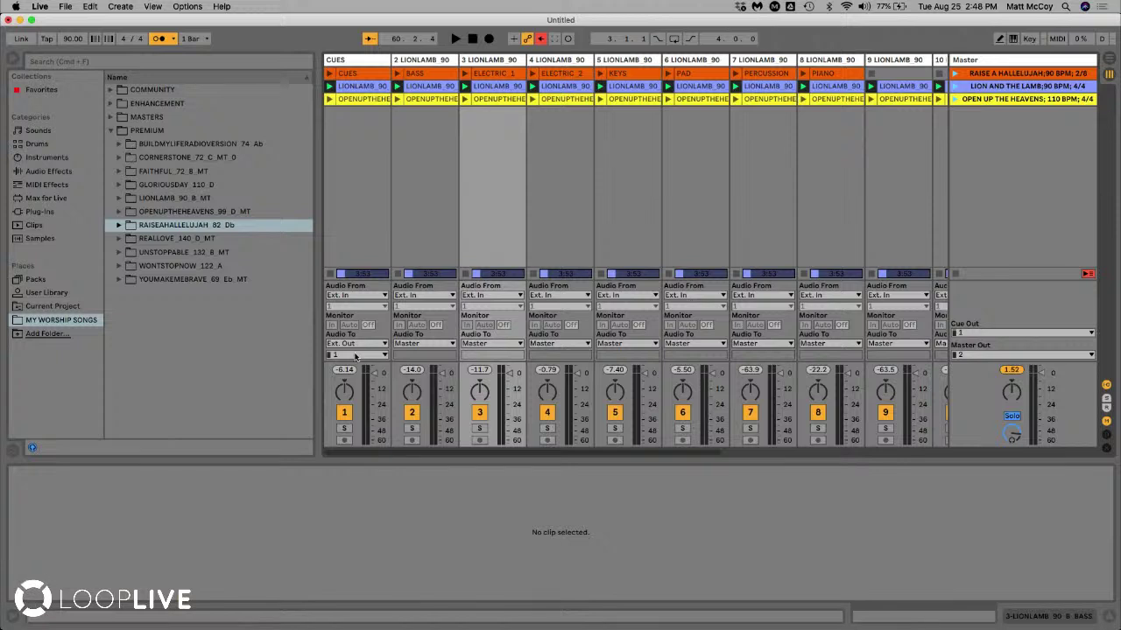
# Route track 2 to Ext. Out on output 2 and track 3 to Ext. Out on output 3
pyautogui.click(411, 343)
pyautogui.click(413, 355)
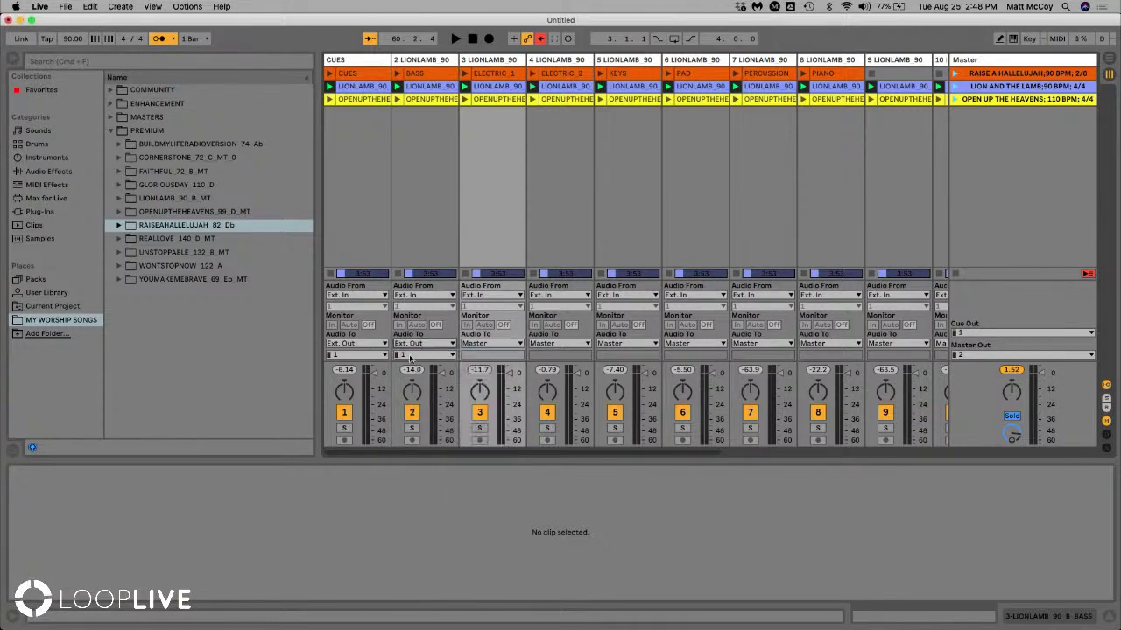
pyautogui.click(423, 355)
pyautogui.click(412, 383)
pyautogui.click(480, 343)
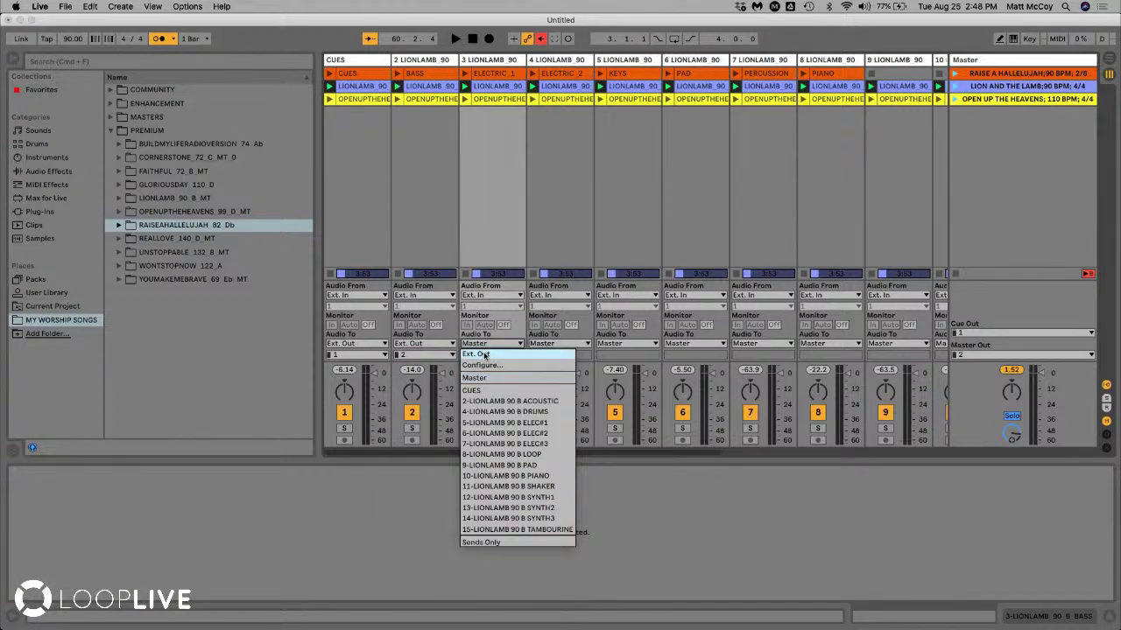
pyautogui.click(480, 355)
pyautogui.click(486, 354)
pyautogui.click(473, 386)
# Route track 4 to Ext. Out on output 4 and track 5 to Ext. Out on output 5
pyautogui.click(559, 343)
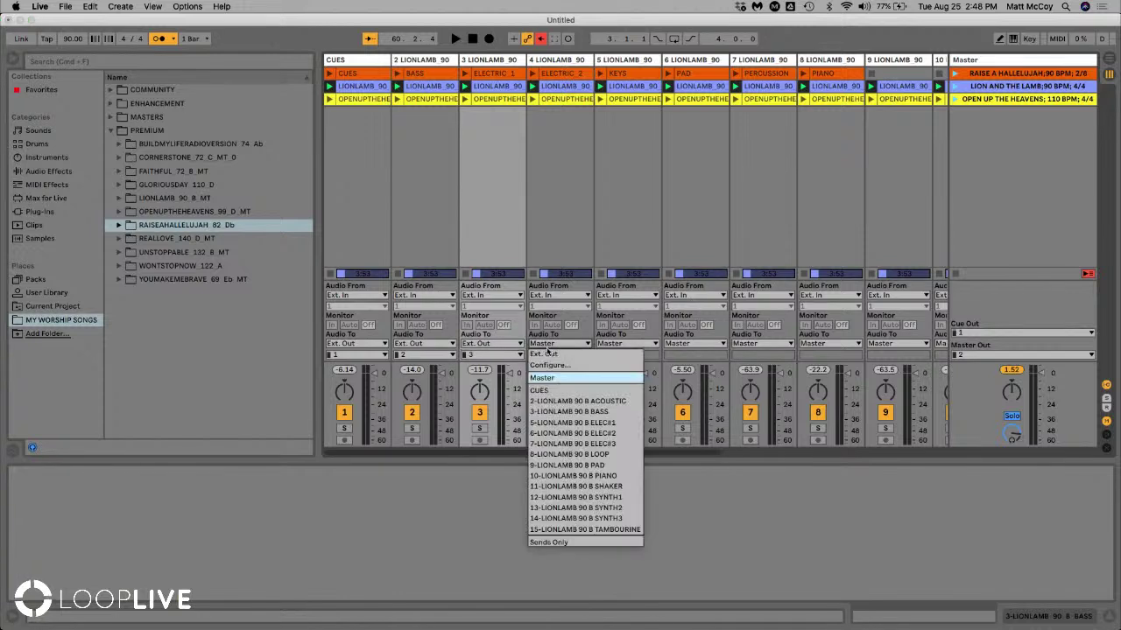
pyautogui.click(550, 355)
pyautogui.click(556, 354)
pyautogui.click(537, 395)
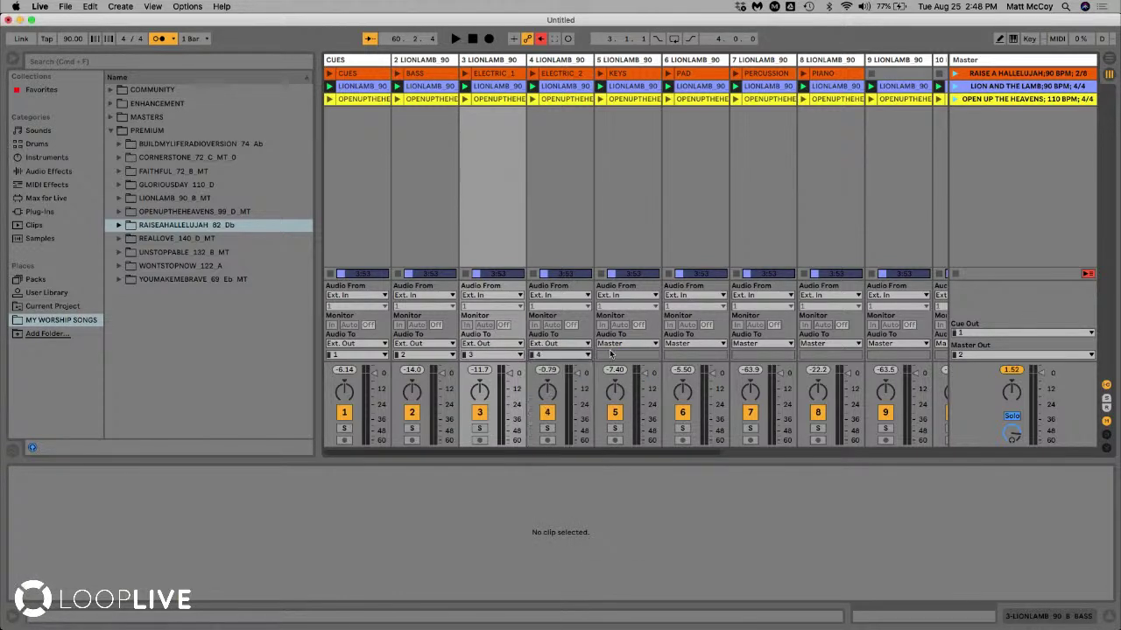
pyautogui.click(612, 345)
pyautogui.click(613, 355)
pyautogui.click(613, 354)
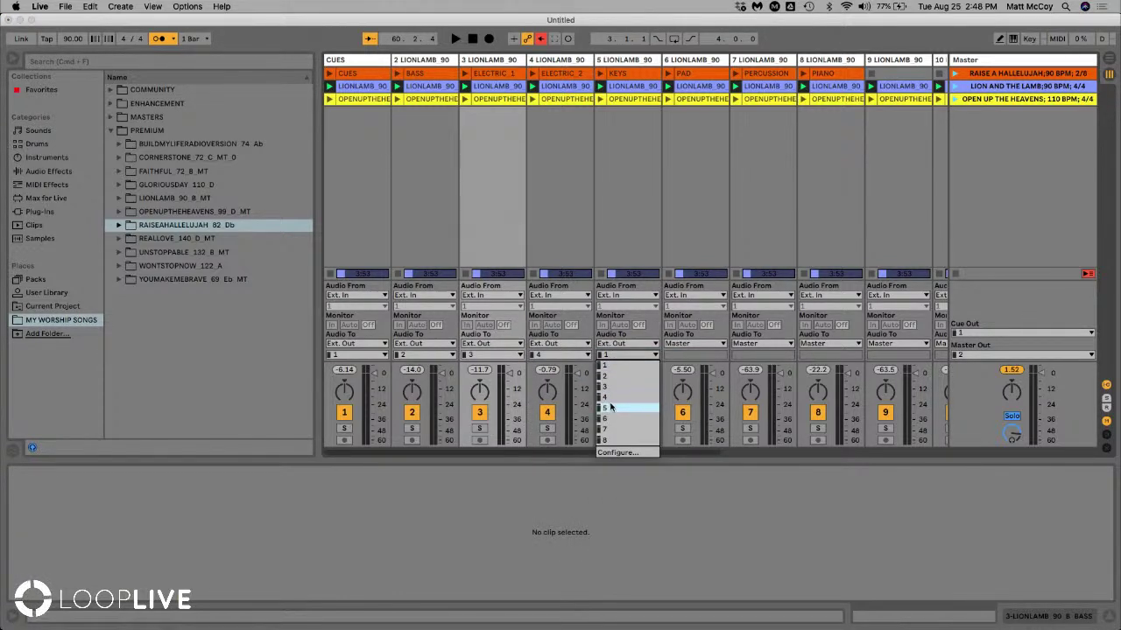
pyautogui.click(615, 406)
# Route track 6 to Ext. Out on output 6 and track 7 to Ext. Out on output 7
pyautogui.click(694, 344)
pyautogui.click(687, 354)
pyautogui.click(691, 355)
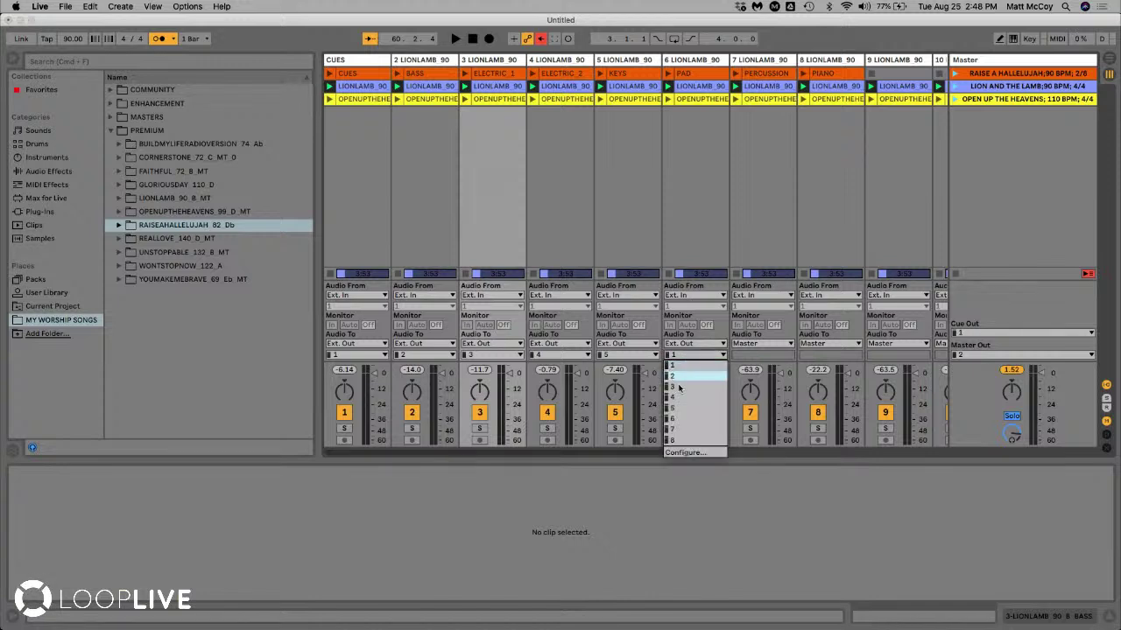
pyautogui.click(682, 417)
pyautogui.click(742, 344)
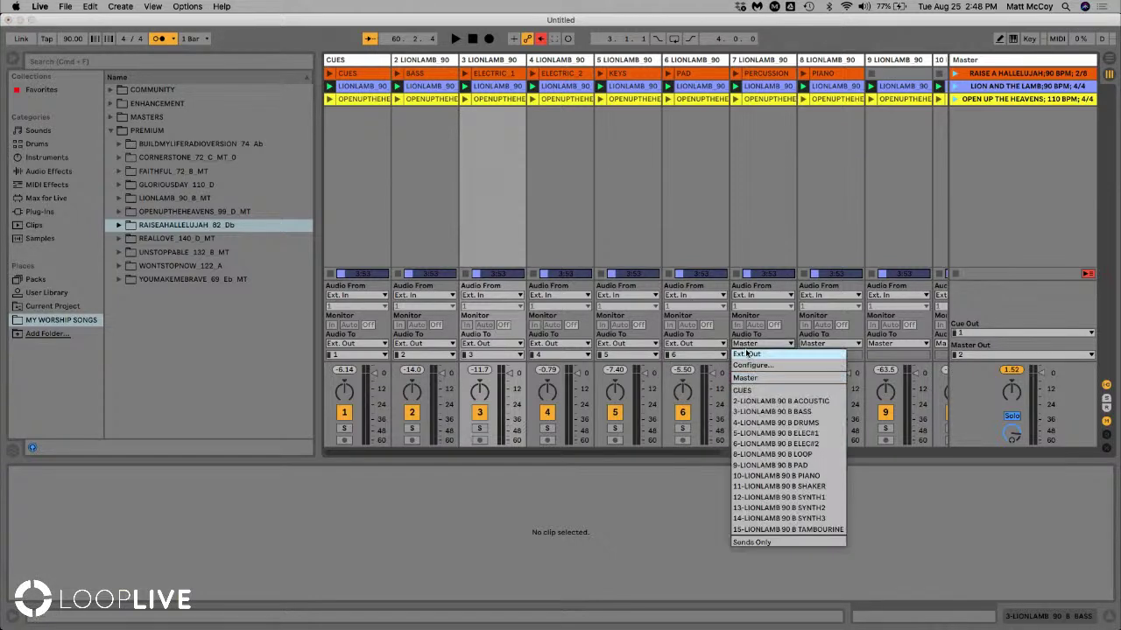
pyautogui.click(744, 354)
pyautogui.click(744, 355)
pyautogui.click(739, 429)
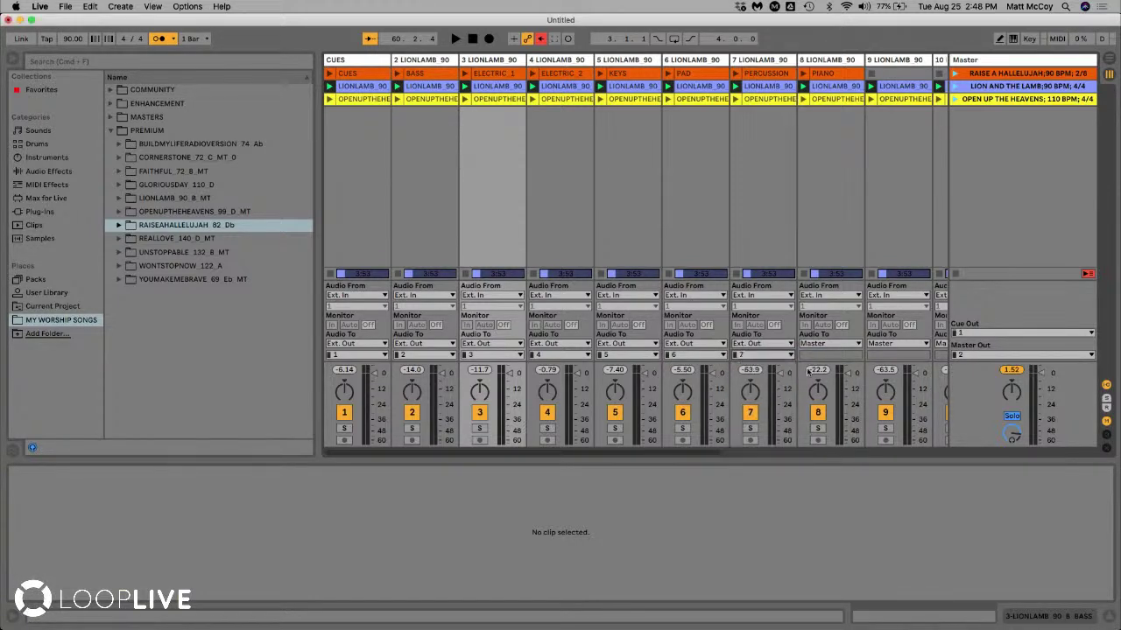
# Route track 8 to Ext. Out on output 8 and launch the LION AND THE LAMB scene to test the individual outputs
pyautogui.click(814, 344)
pyautogui.click(814, 354)
pyautogui.click(814, 355)
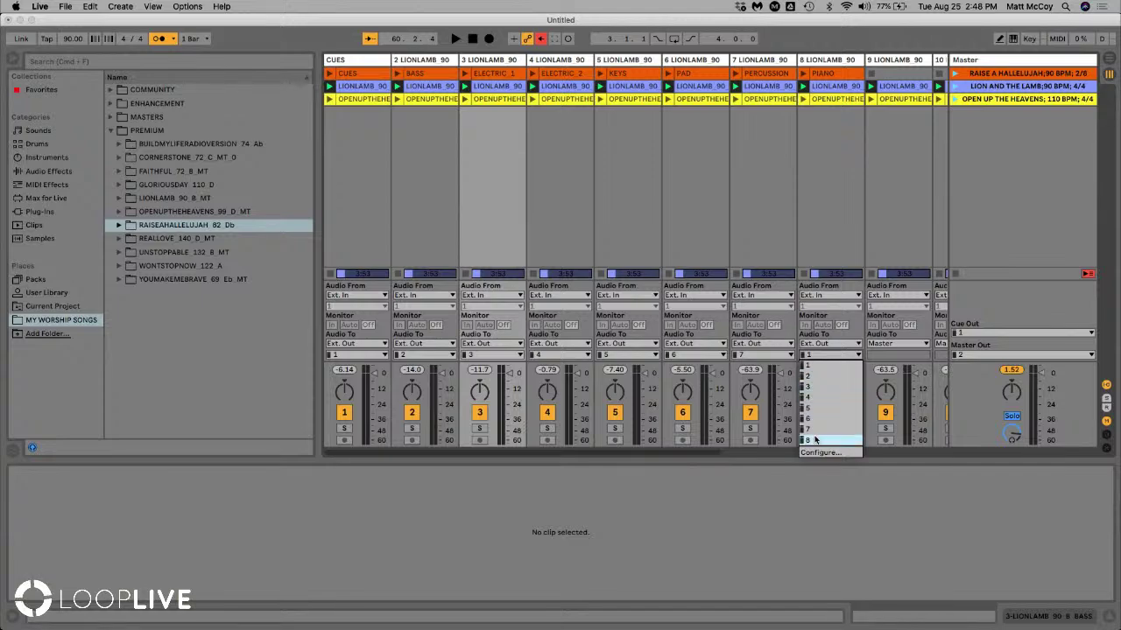
pyautogui.click(814, 435)
pyautogui.click(955, 87)
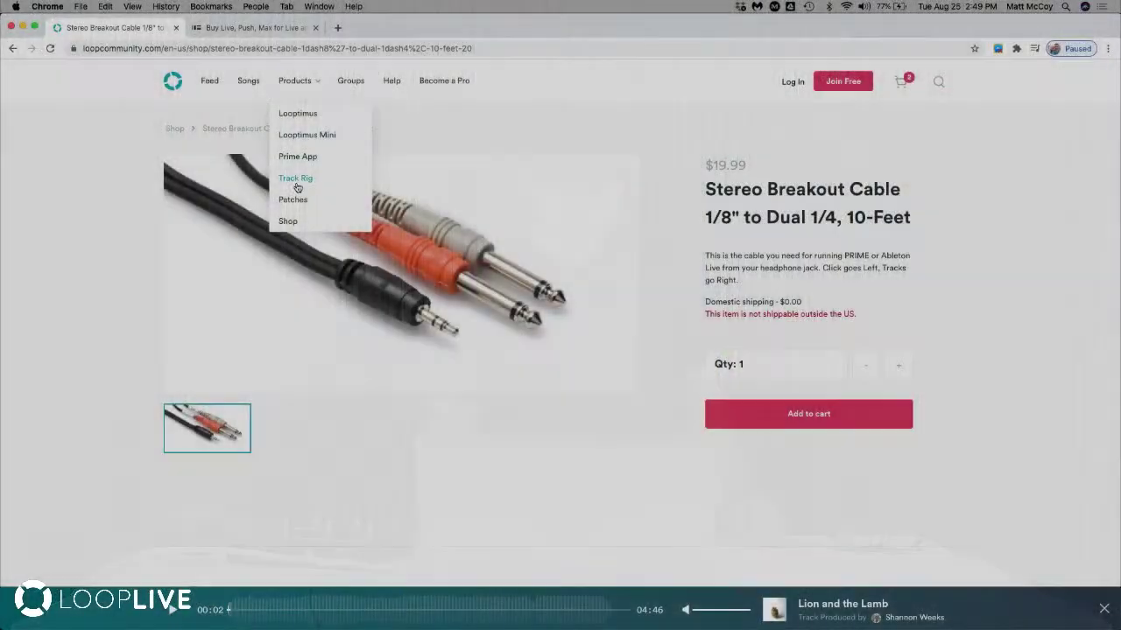
# Open the Track Rig product page on the Loop Community site in Chrome and look through its features and artists
pyautogui.click(297, 184)
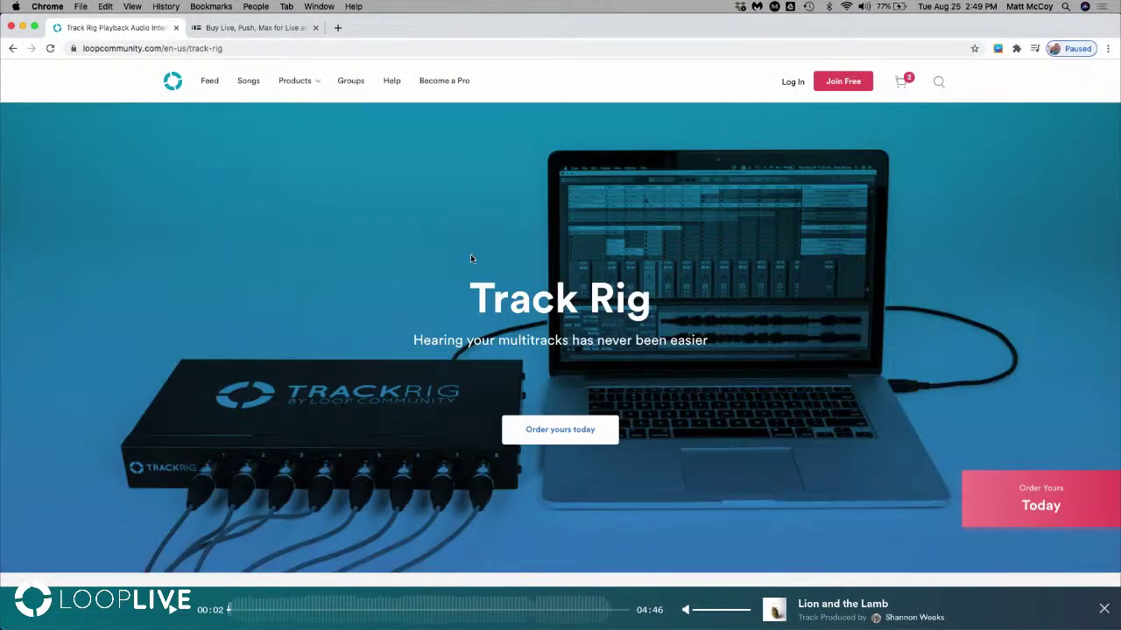
pyautogui.scroll(-15, 470, 254)
pyautogui.scroll(-15, 470, 254)
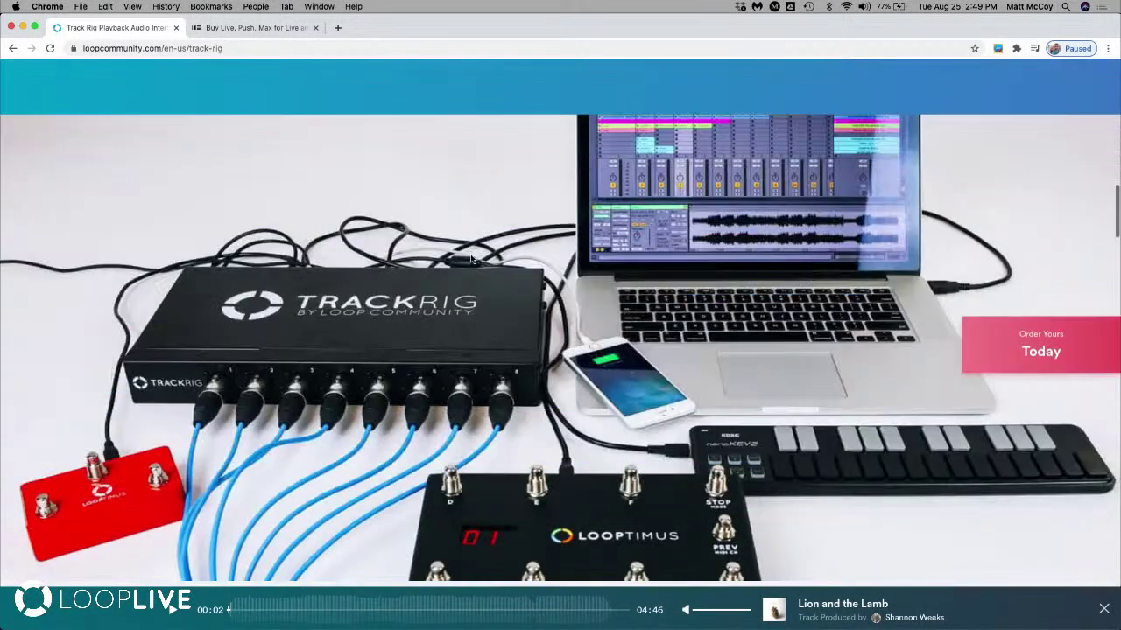
pyautogui.scroll(-15, 470, 258)
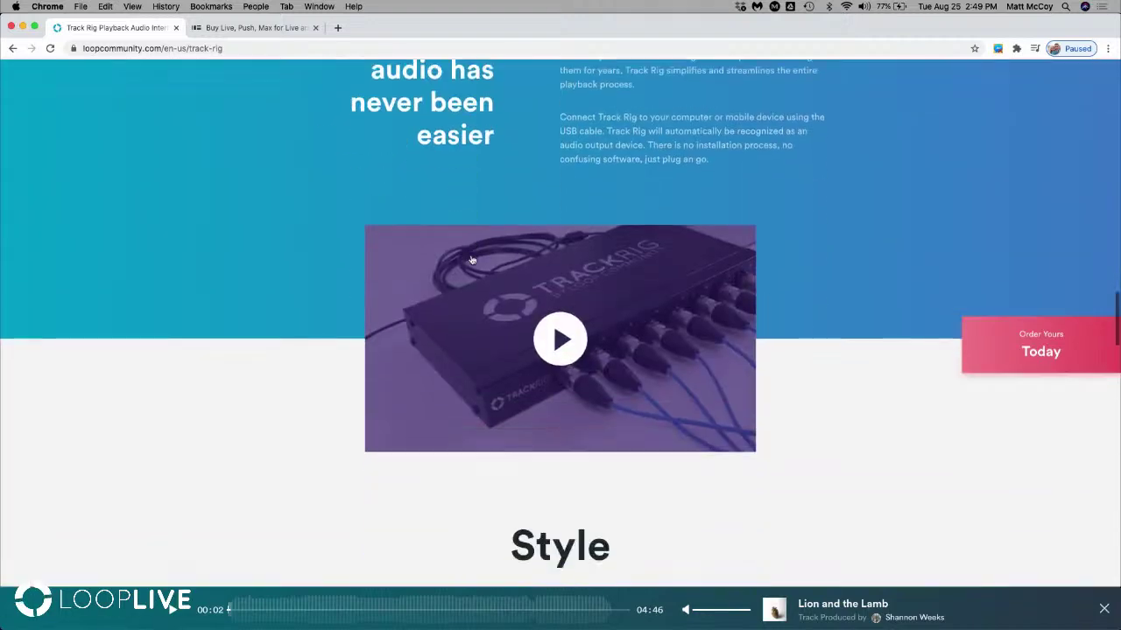
pyautogui.scroll(3, 471, 259)
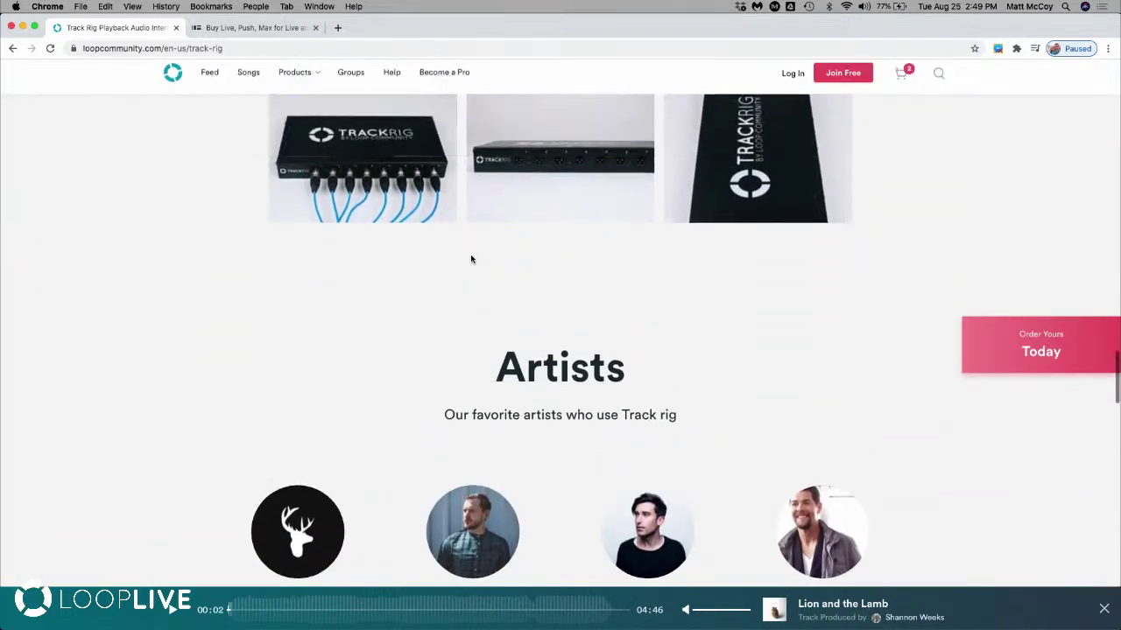
pyautogui.scroll(-5, 471, 259)
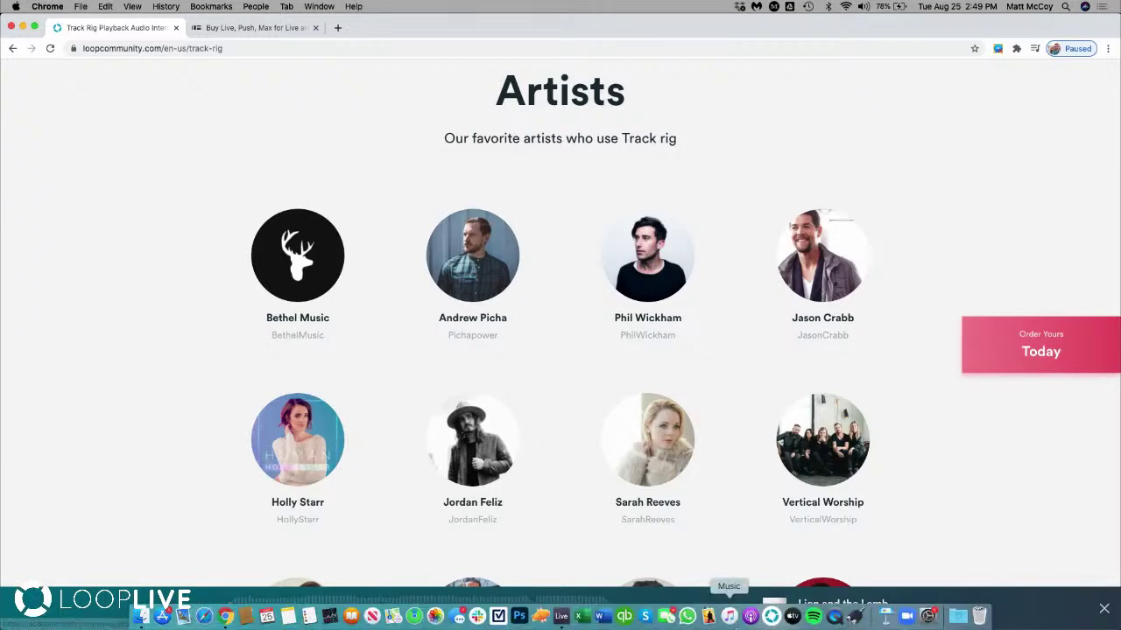
# Switch back to Ableton Live and set the audio output device to Built-in Output (0 In, 2 Out) in the audio preferences
pyautogui.click(560, 620)
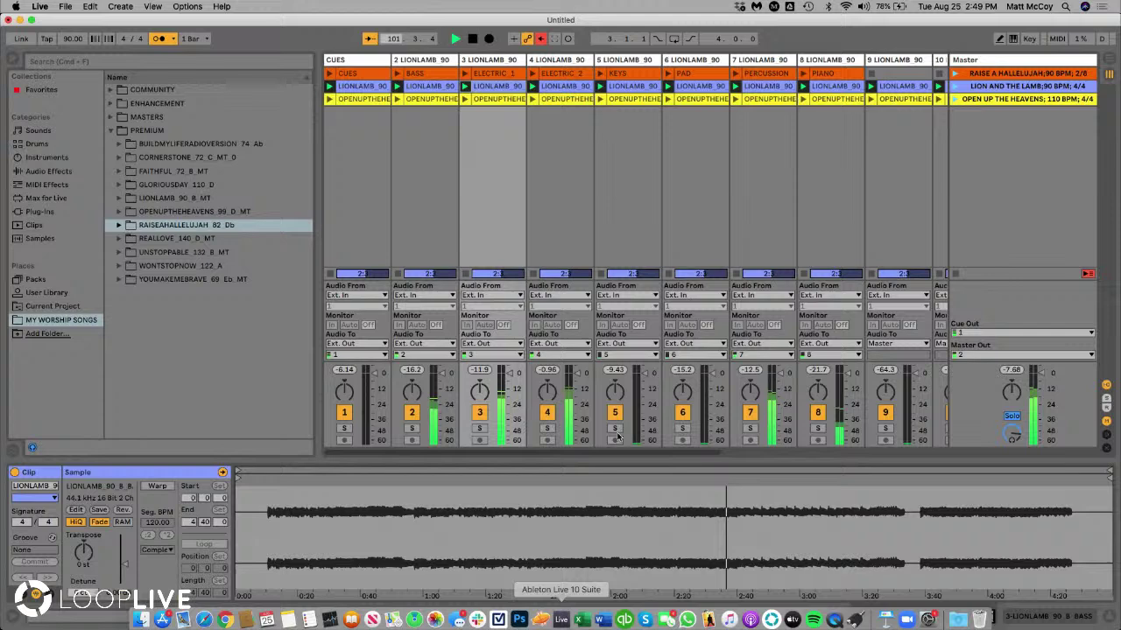
pyautogui.click(574, 127)
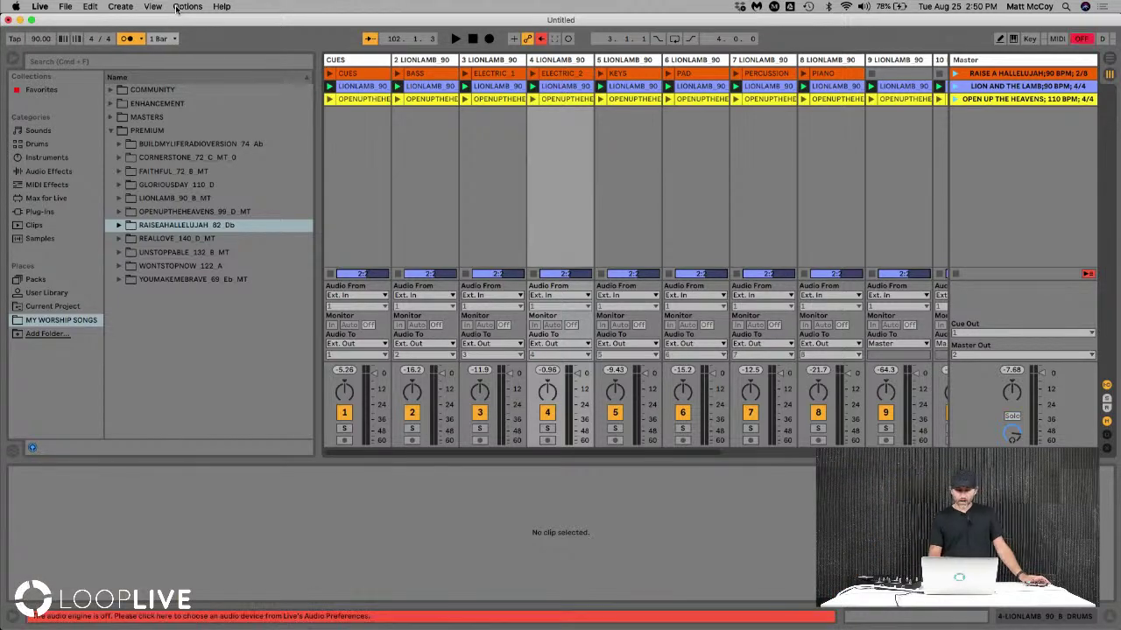
pyautogui.click(430, 172)
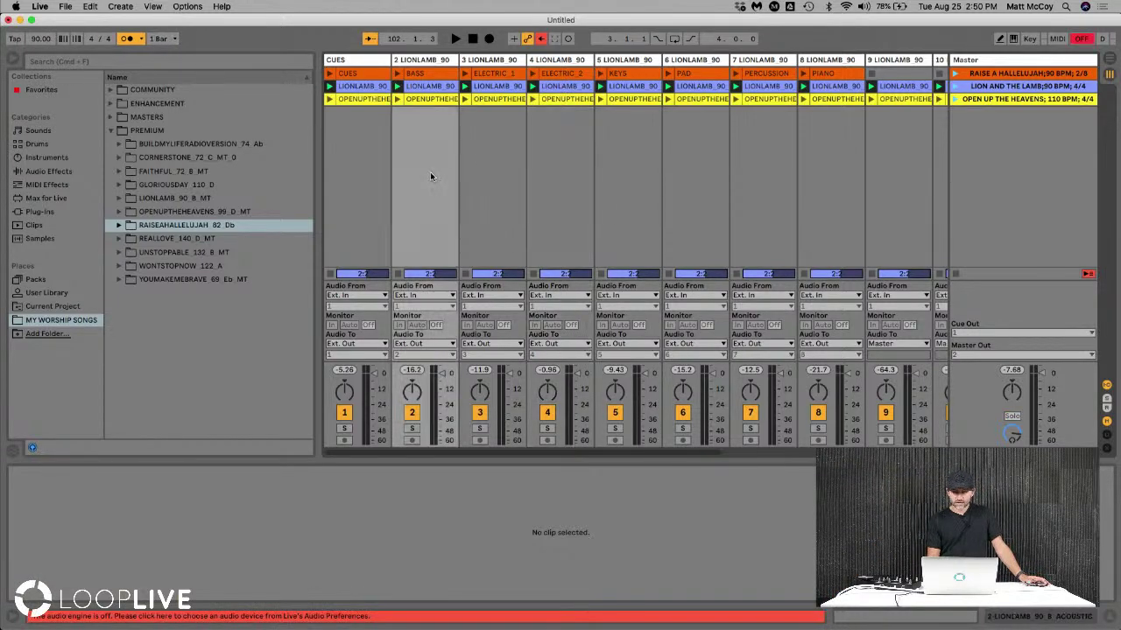
pyautogui.click(1082, 40)
pyautogui.click(613, 240)
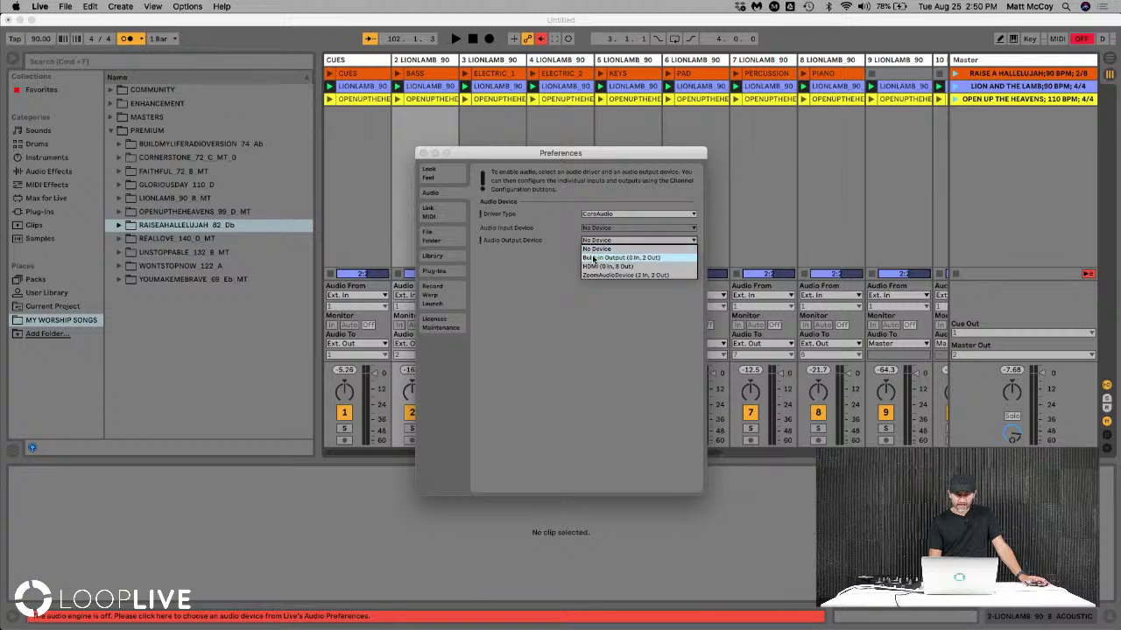
pyautogui.click(612, 254)
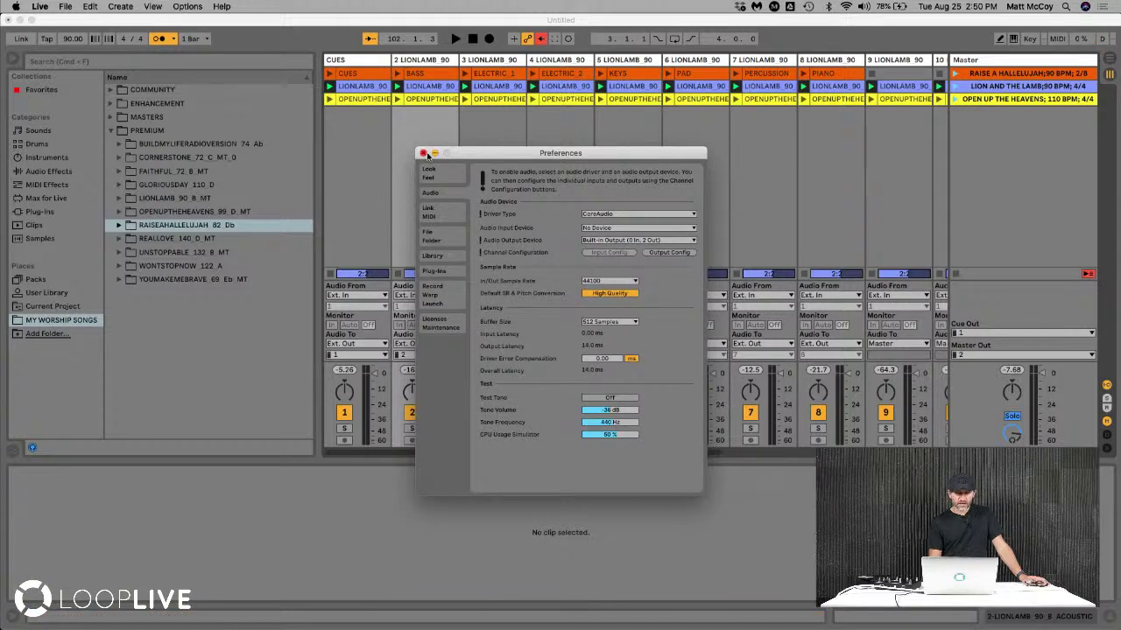
pyautogui.click(452, 167)
pyautogui.click(424, 155)
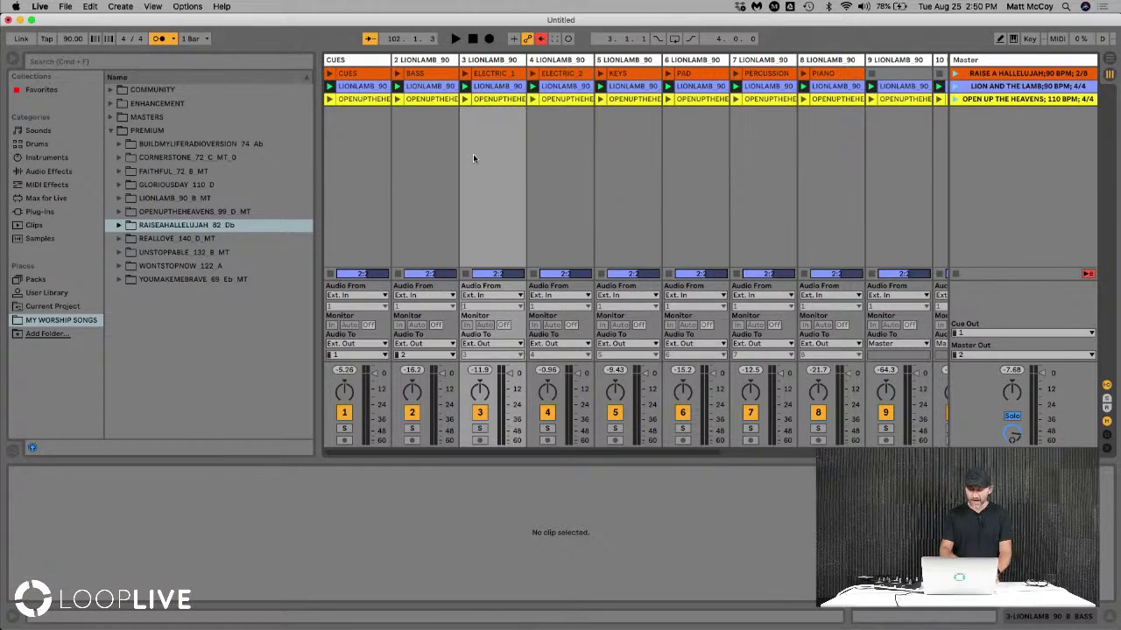
# Create a new Live Set in place of the current one
pyautogui.click(553, 170)
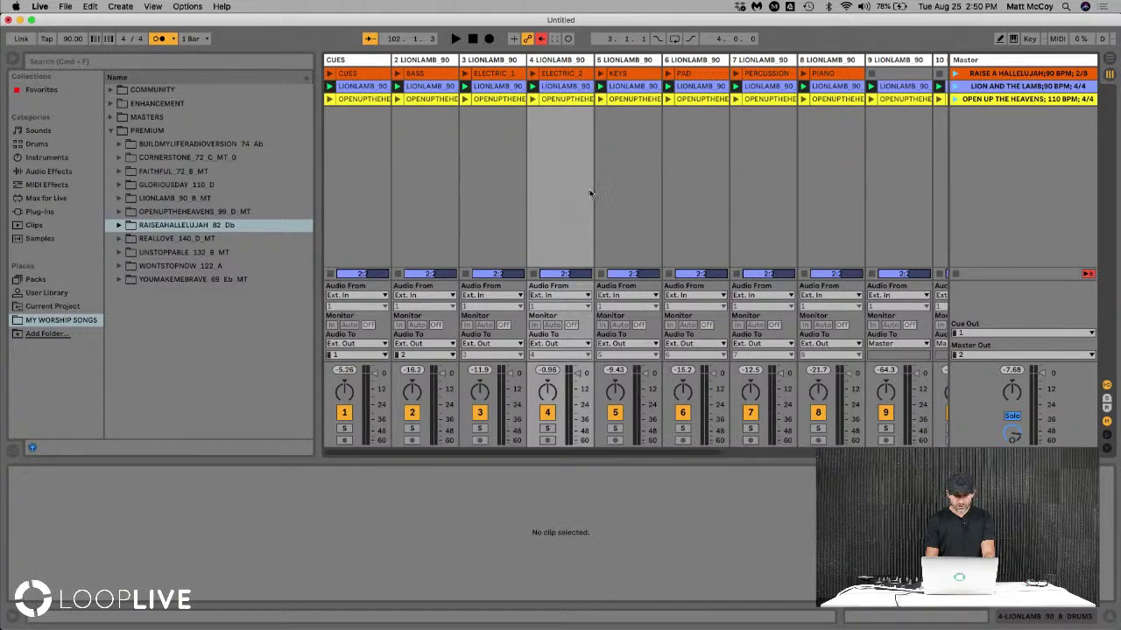
pyautogui.click(66, 7)
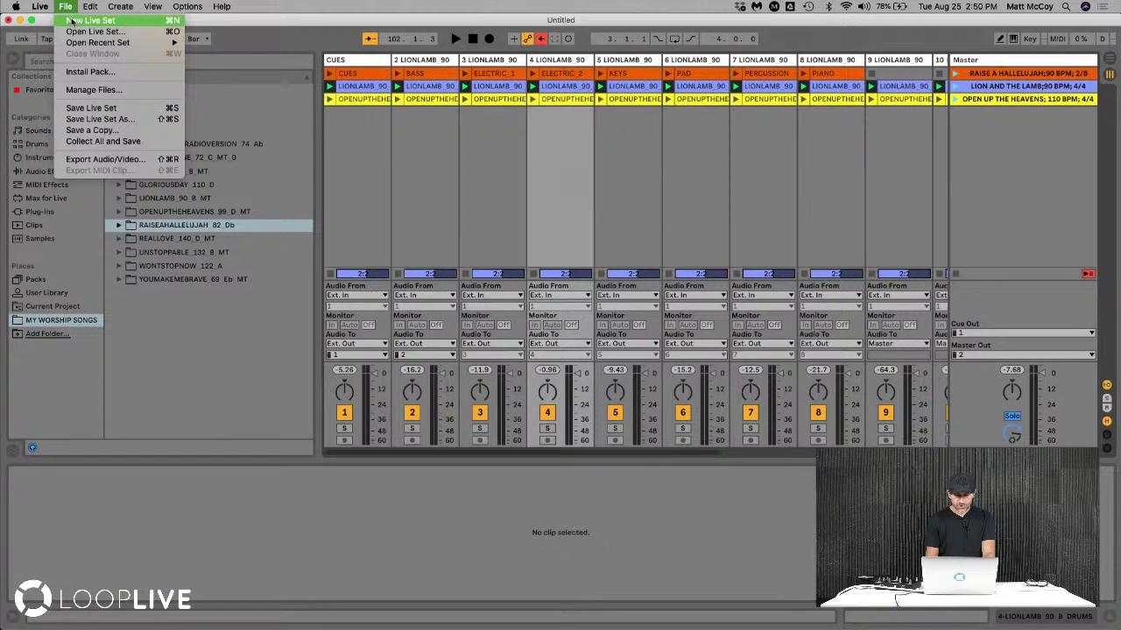
pyautogui.click(72, 21)
pyautogui.click(442, 352)
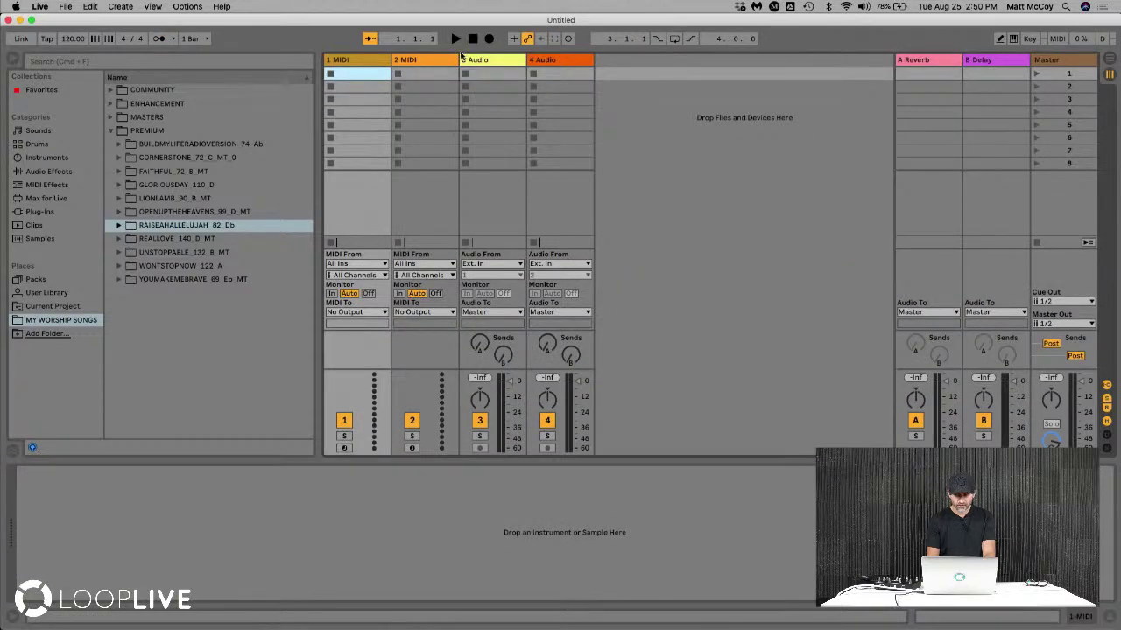
# Delete the two MIDI tracks and the Reverb and Delay return tracks from the new set
pyautogui.keyDown('shift'); pyautogui.click(375, 60); pyautogui.keyUp('shift')
pyautogui.press('Delete')
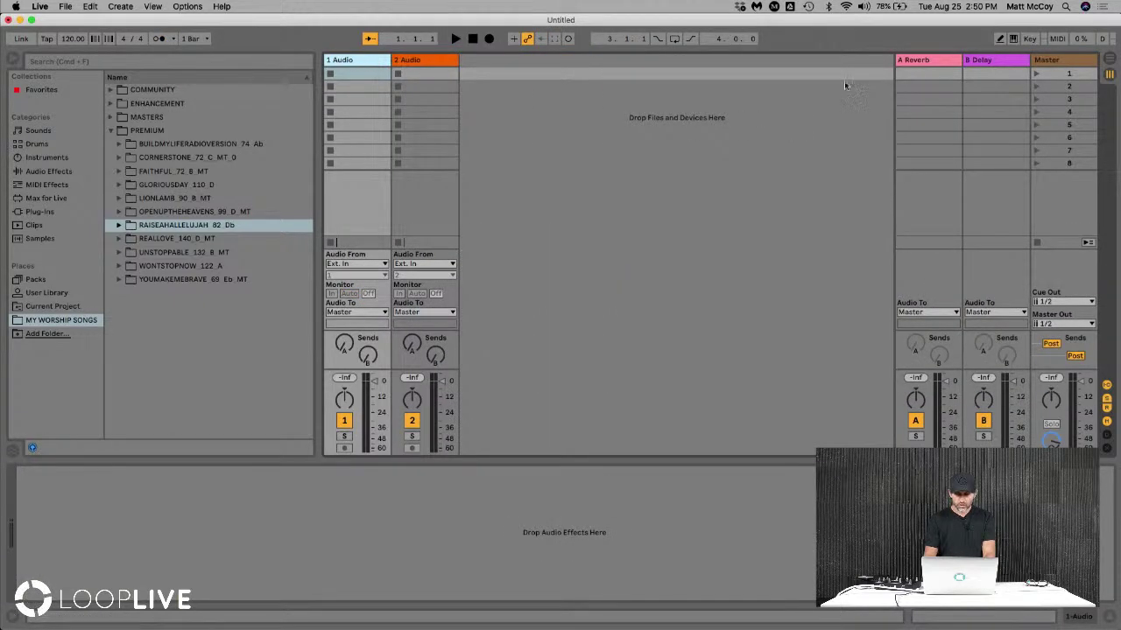
pyautogui.click(919, 66)
# Switch to Arrangement View and place OPENUPTHEHEAVENS_99_D_CUES.wav at the start of the first audio track
pyautogui.press('Tab')
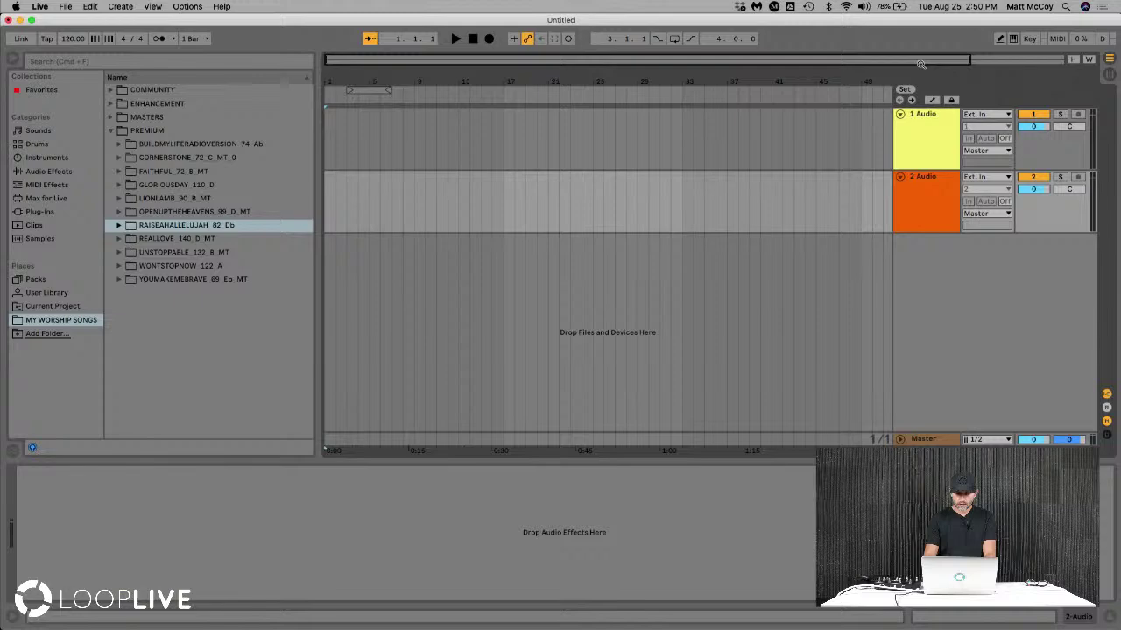
pyautogui.click(922, 128)
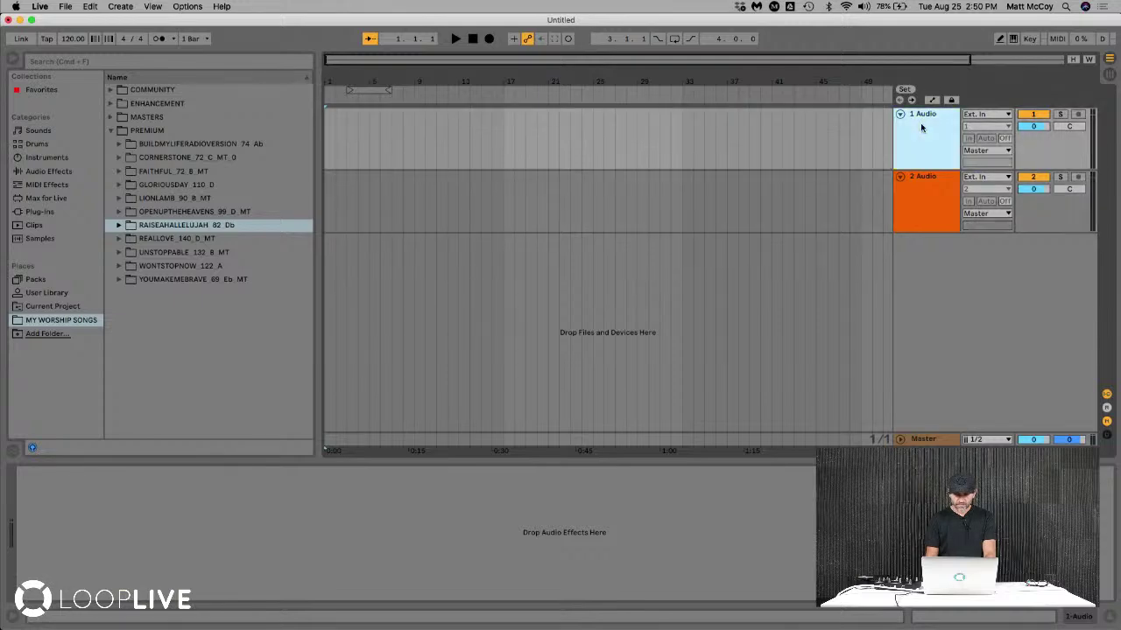
pyautogui.click(119, 212)
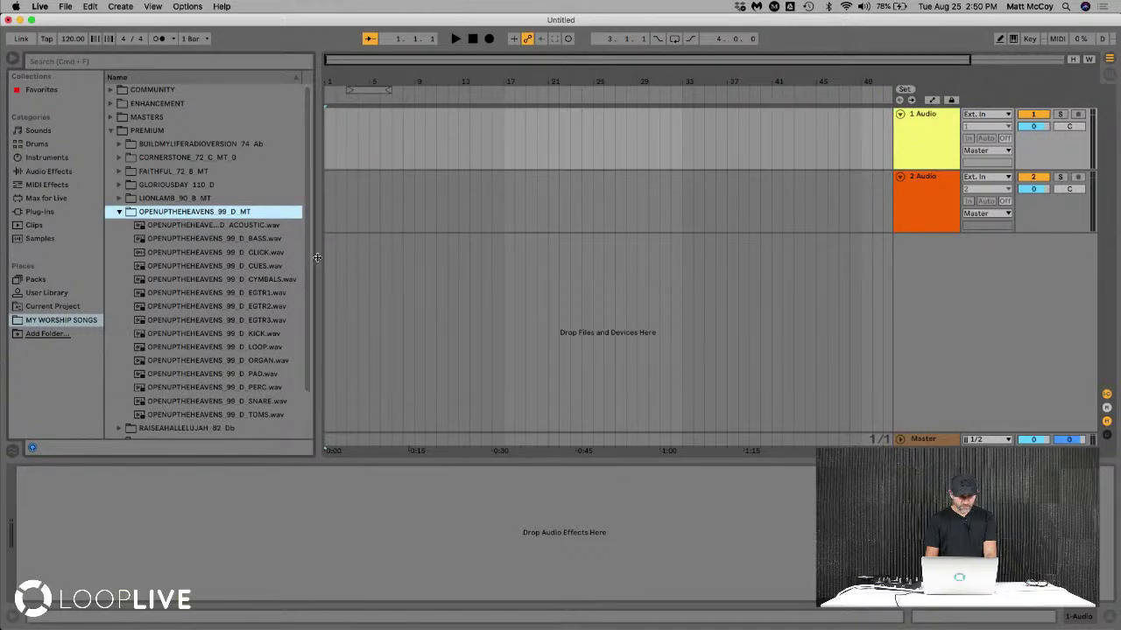
pyautogui.moveTo(232, 267); pyautogui.dragTo(412, 142)
# Add all remaining OPENUPTHEHEAVENS_99_D stems except CLICK and CUES at the arrangement's start, each on its own track from track 2 down
pyautogui.click(276, 225)
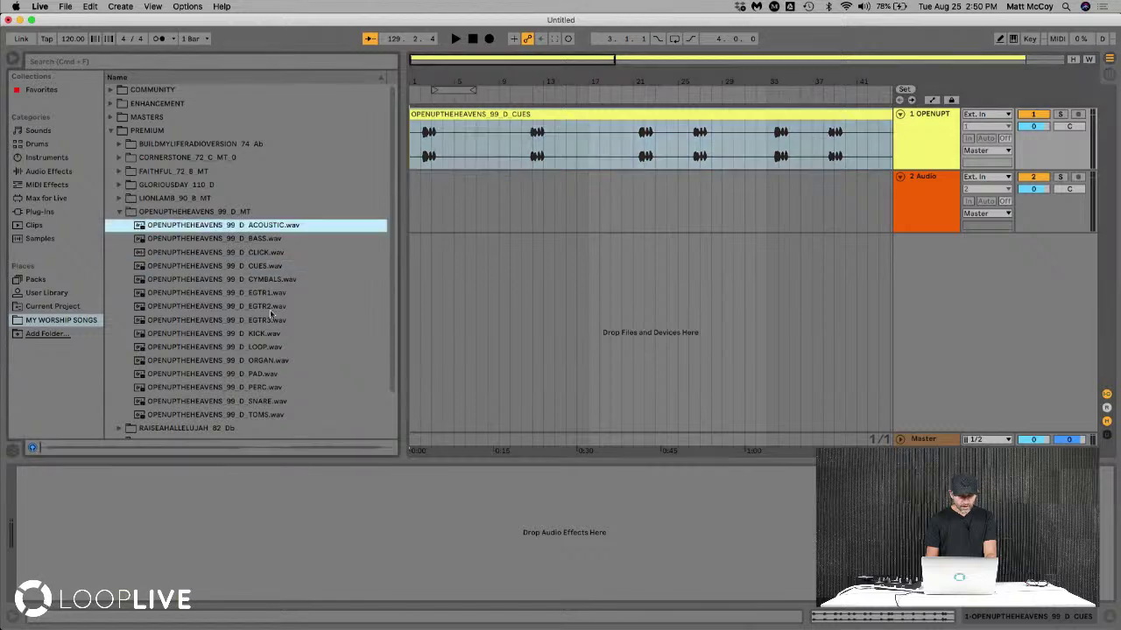
pyautogui.keyDown('shift'); pyautogui.click(275, 409); pyautogui.keyUp('shift')
pyautogui.keyDown('super'); pyautogui.click(269, 267); pyautogui.keyUp('super')
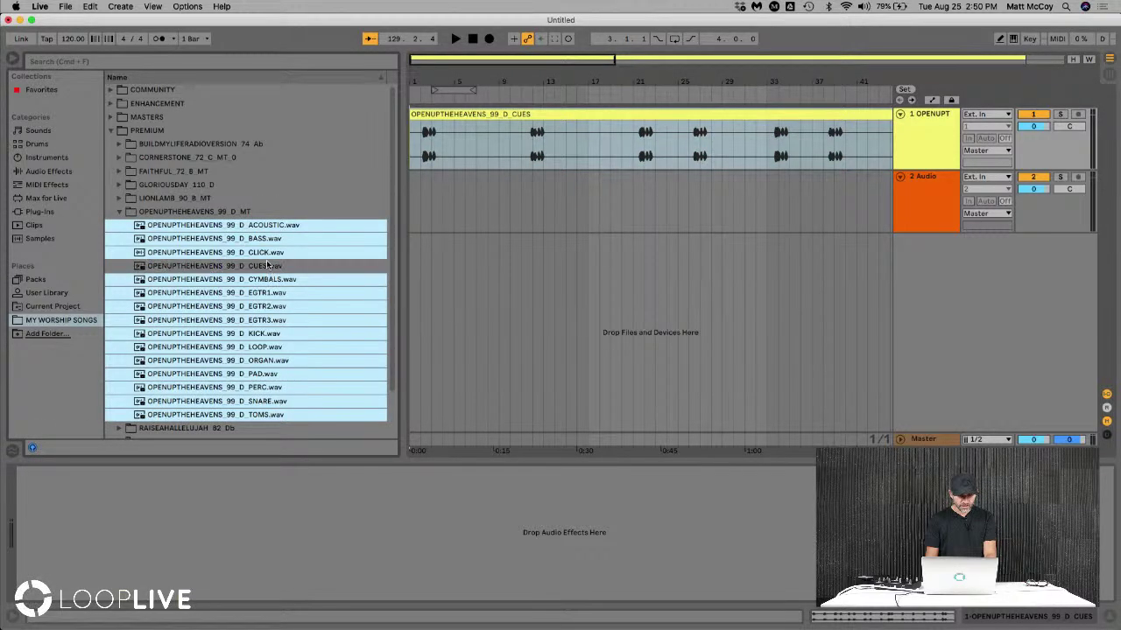
pyautogui.keyDown('super'); pyautogui.click(264, 254); pyautogui.keyUp('super')
pyautogui.moveTo(245, 244)
pyautogui.mouseDown()
pyautogui.moveTo(417, 205)
pyautogui.moveTo(221, 210)
pyautogui.mouseUp()
pyautogui.click(454, 206)
# Place the insert marker at bar 12 on the PAD track and turn on the metronome
pyautogui.click(357, 212)
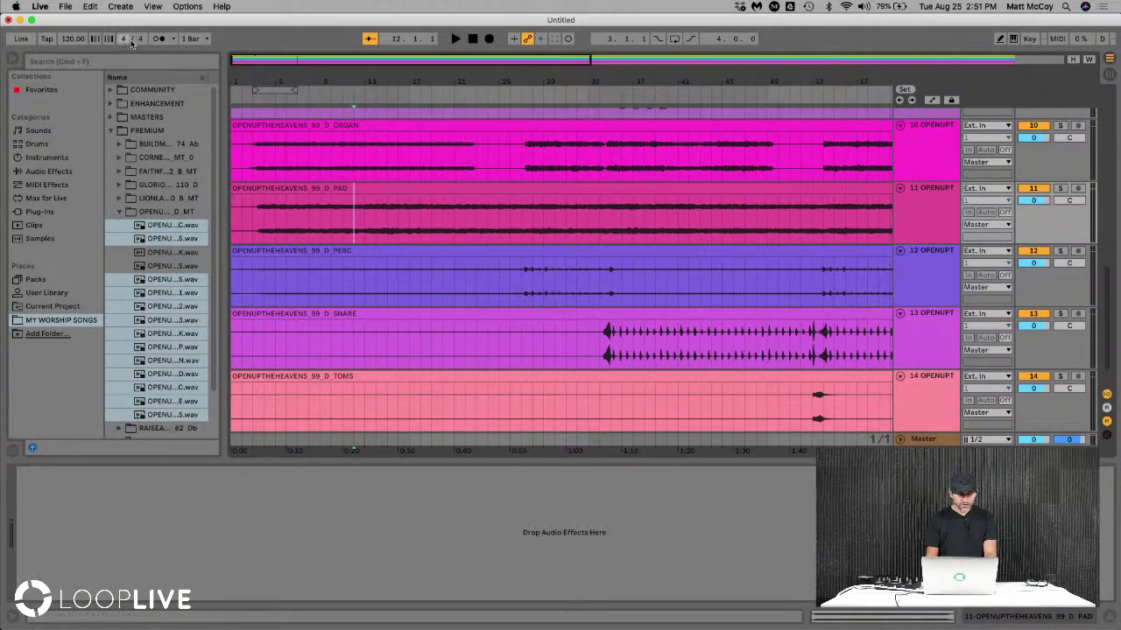
pyautogui.click(158, 40)
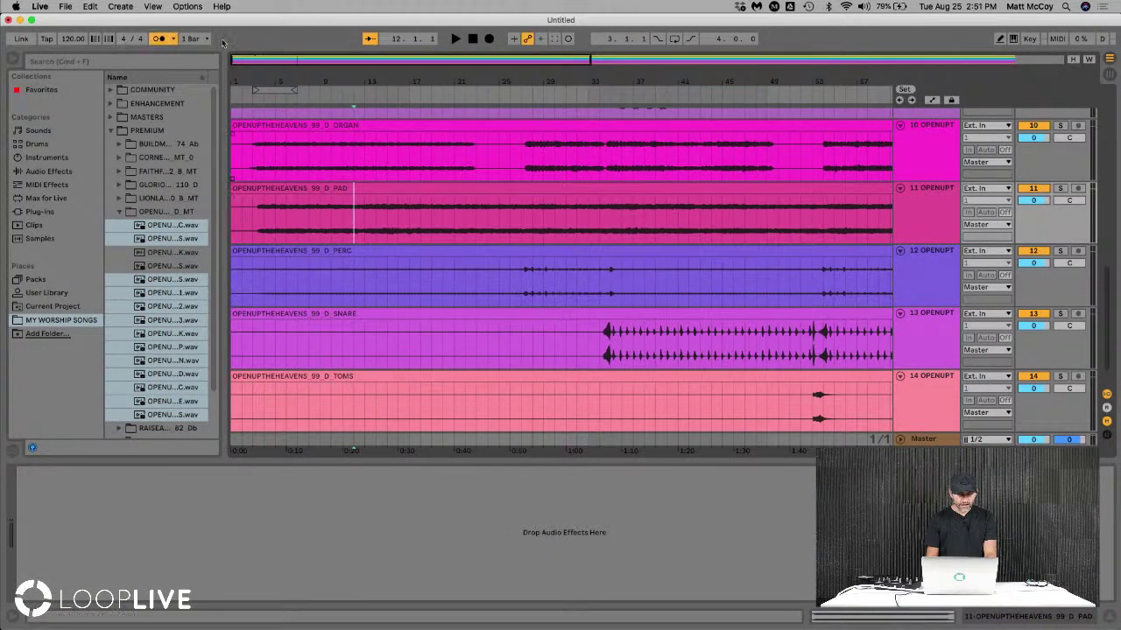
# Set the tempo of the set to 99 BPM
pyautogui.click(72, 39)
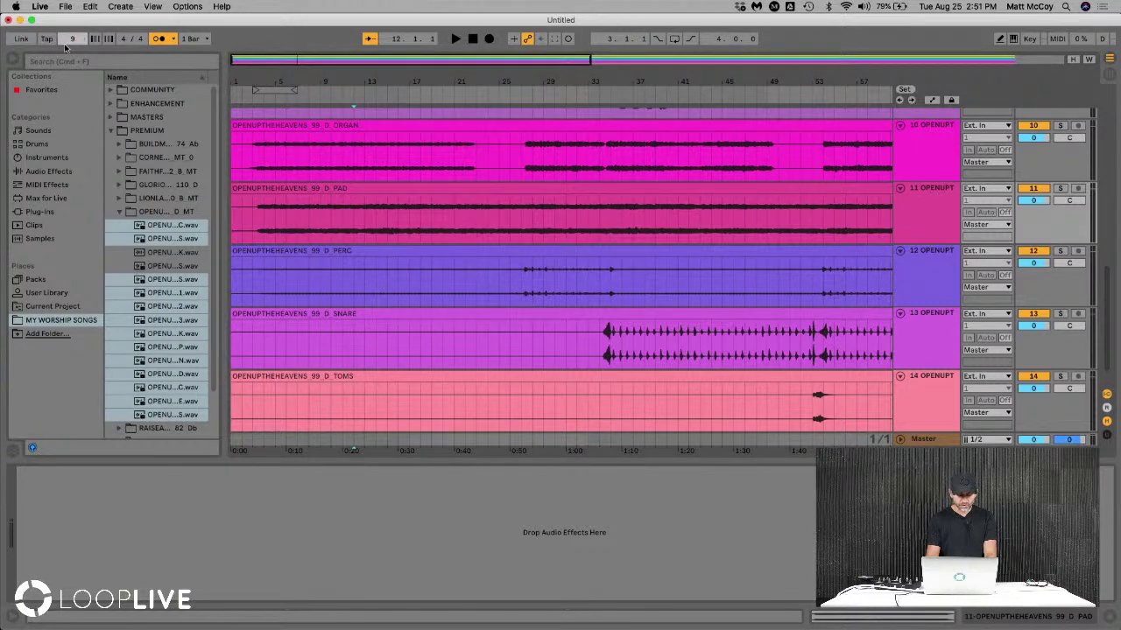
pyautogui.write('99')
pyautogui.press('Return')
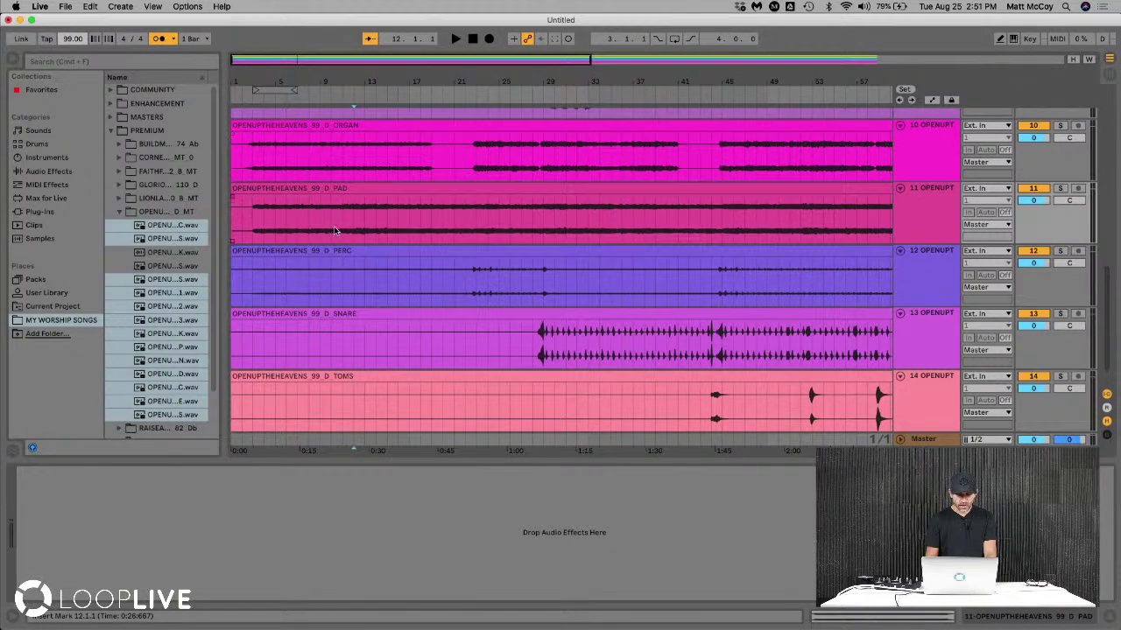
# Play the arrangement from bar 1 with the metronome to check that the stems line up with the grid, then stop playback
pyautogui.click(241, 106)
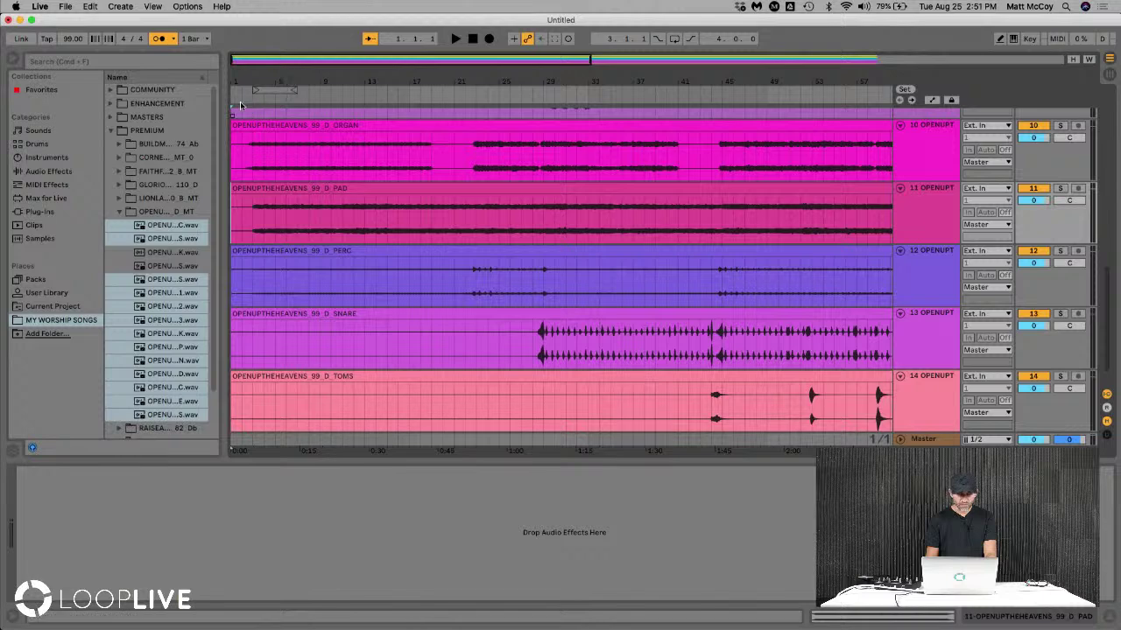
pyautogui.press('space')
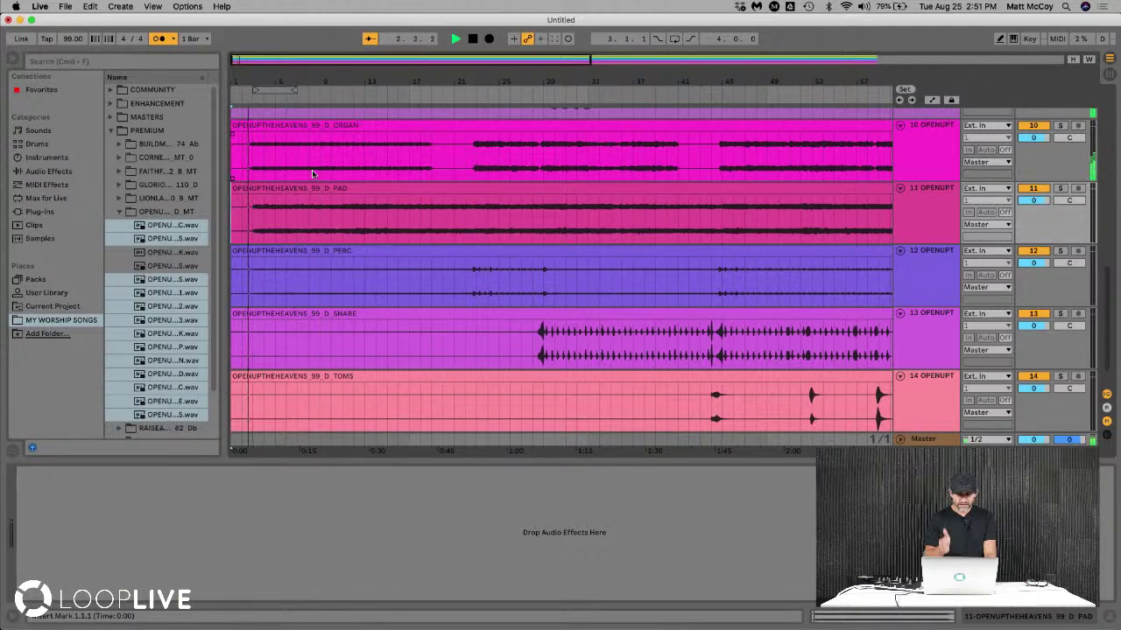
pyautogui.press('+')
pyautogui.press('+')
pyautogui.press('+')
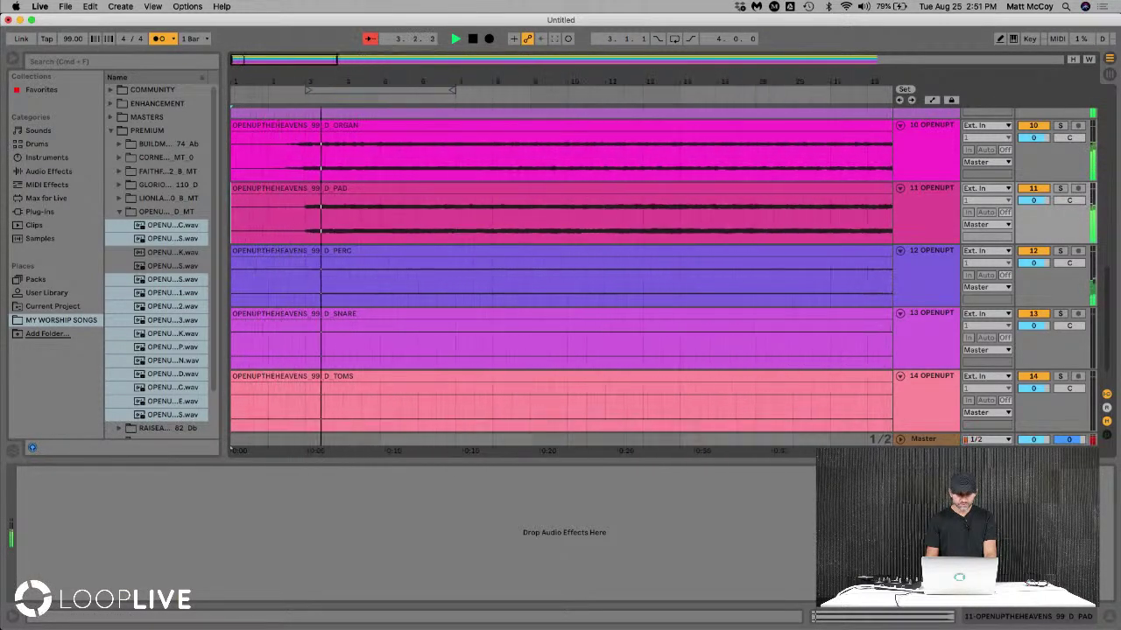
pyautogui.press('-')
pyautogui.press('-')
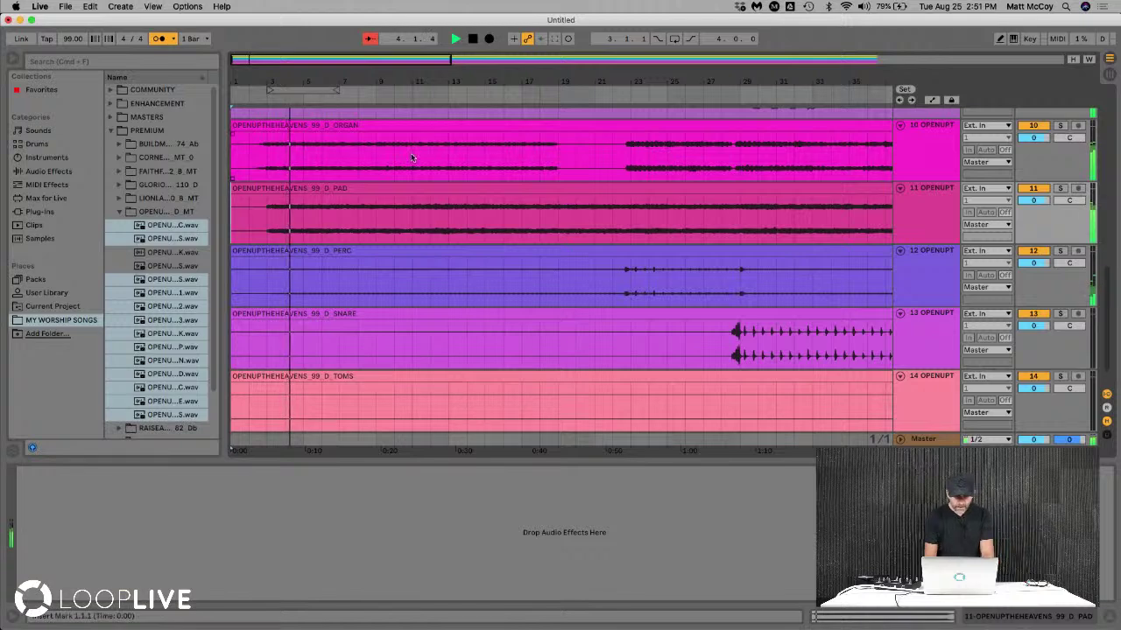
pyautogui.press('space')
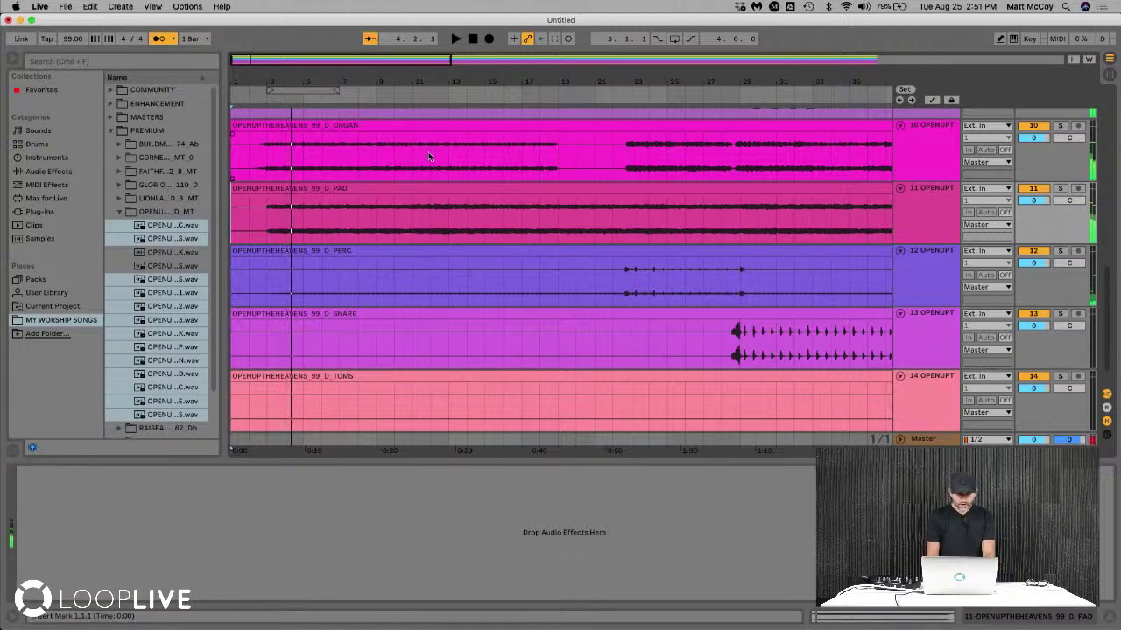
# Add a locator at bar 3 of the arrangement and name it INTRO
pyautogui.click(907, 91)
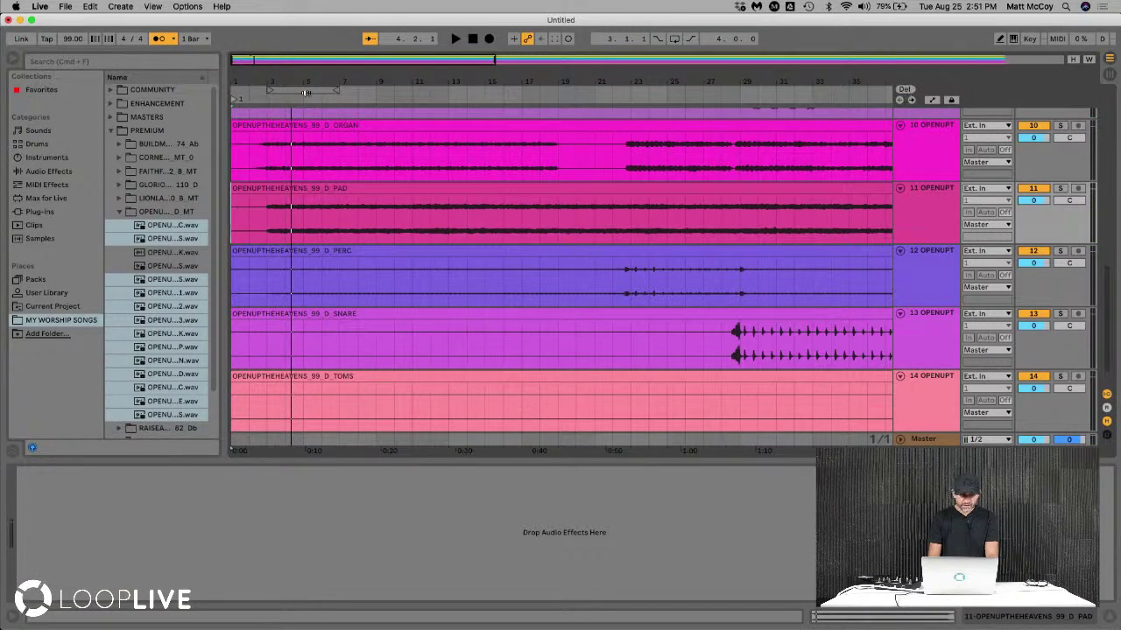
pyautogui.moveTo(236, 101); pyautogui.dragTo(274, 103)
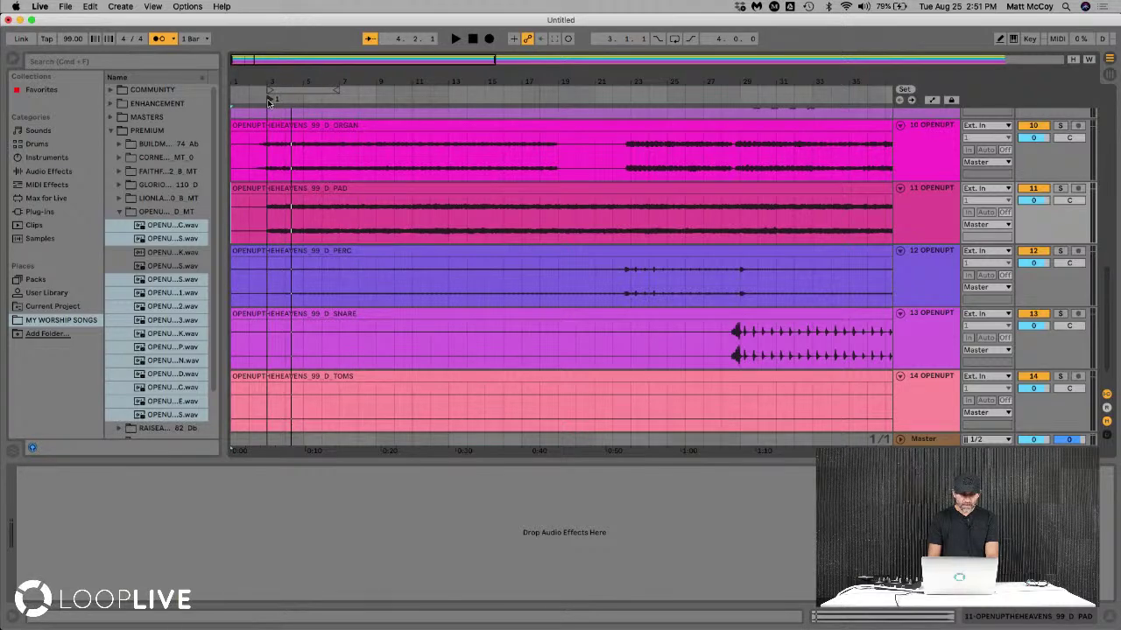
pyautogui.rightClick(268, 102)
pyautogui.click(288, 120)
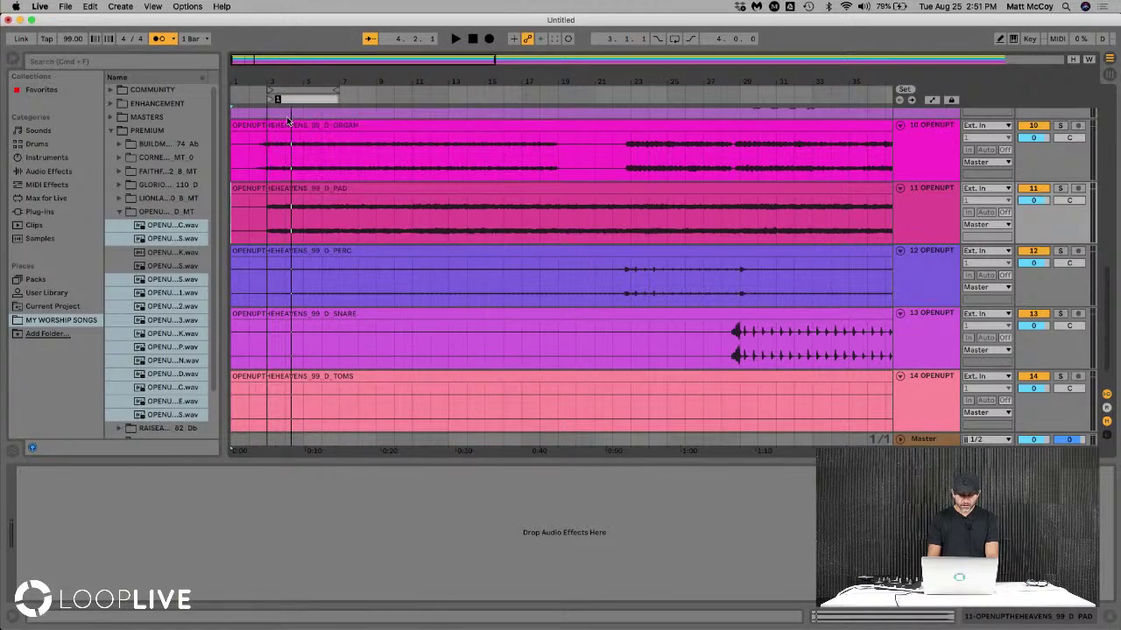
pyautogui.write('INTRO')
pyautogui.press('Return')
# Listen from bar 6, then add a locator at bar 11 after the next spoken cue and name it VERSE
pyautogui.click(329, 155)
pyautogui.press('space')
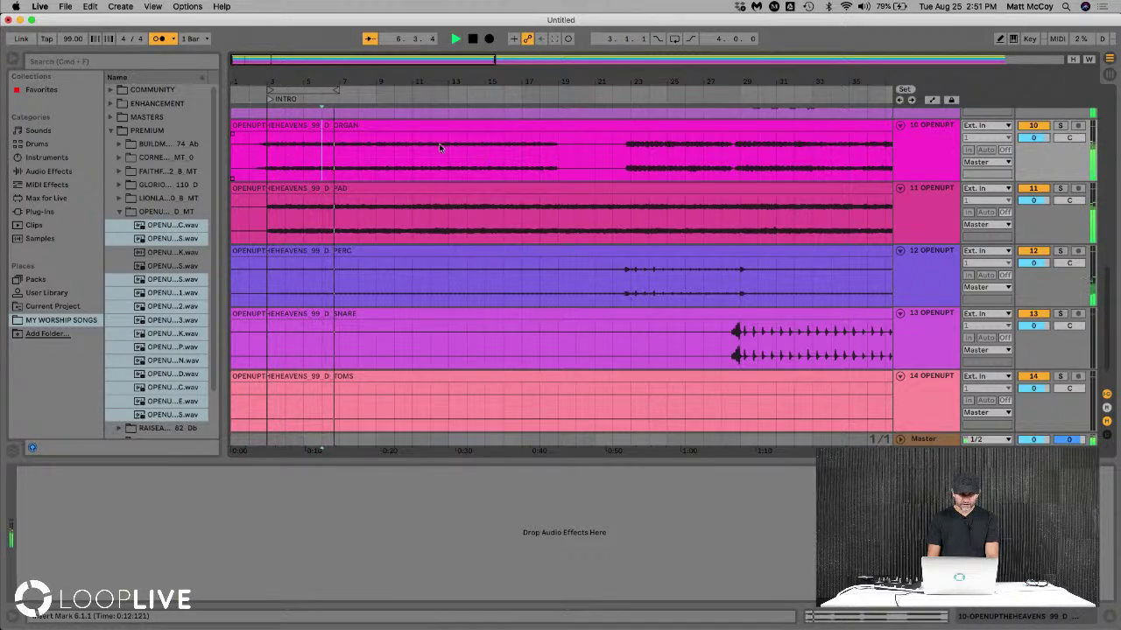
pyautogui.scroll(10, 472, 199)
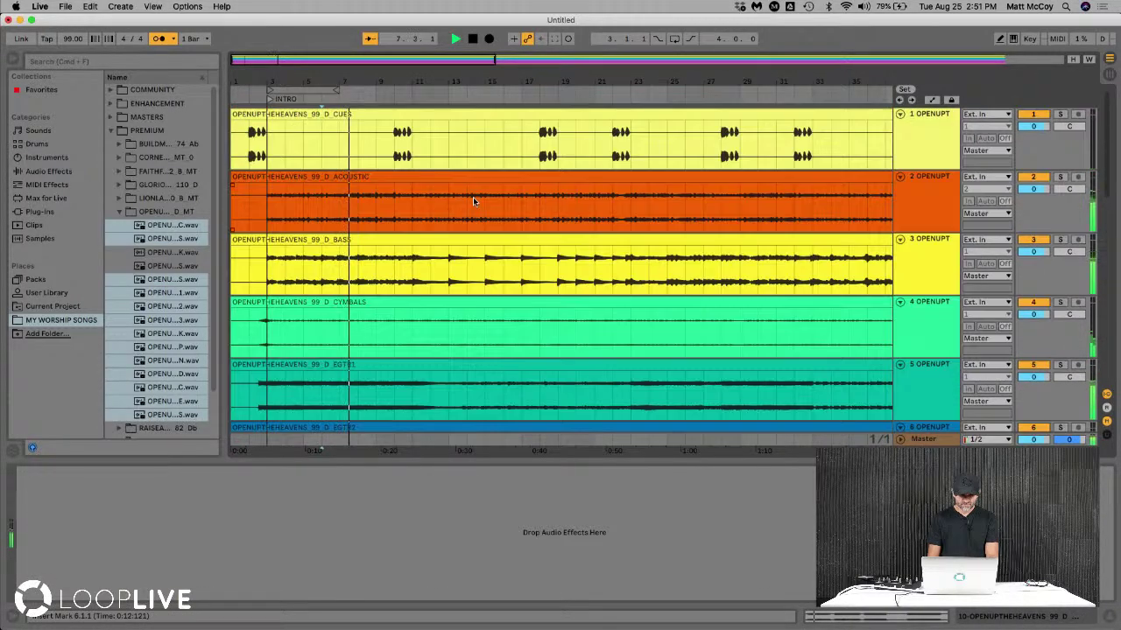
pyautogui.press('space')
pyautogui.click(409, 155)
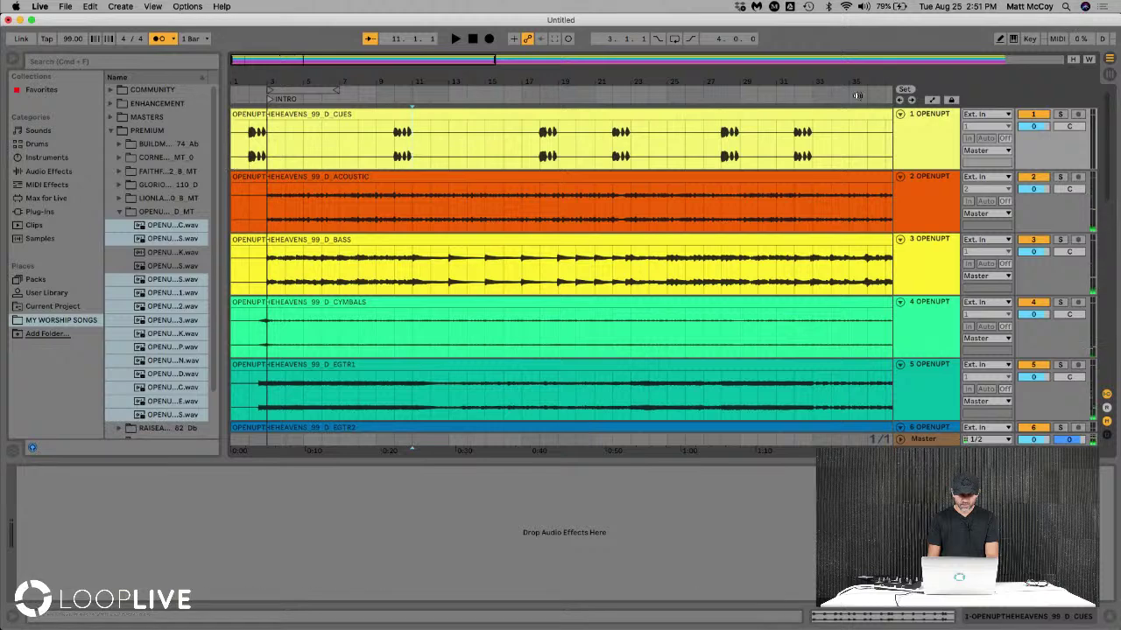
pyautogui.click(907, 90)
pyautogui.rightClick(417, 103)
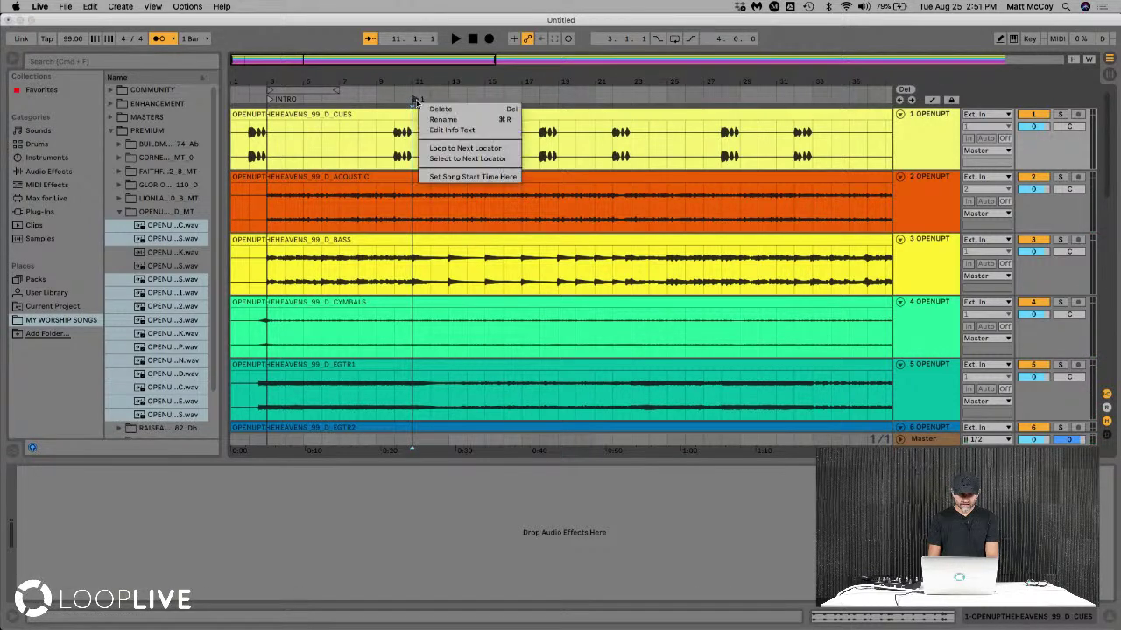
pyautogui.click(431, 114)
pyautogui.write('VERSE')
pyautogui.press('Return')
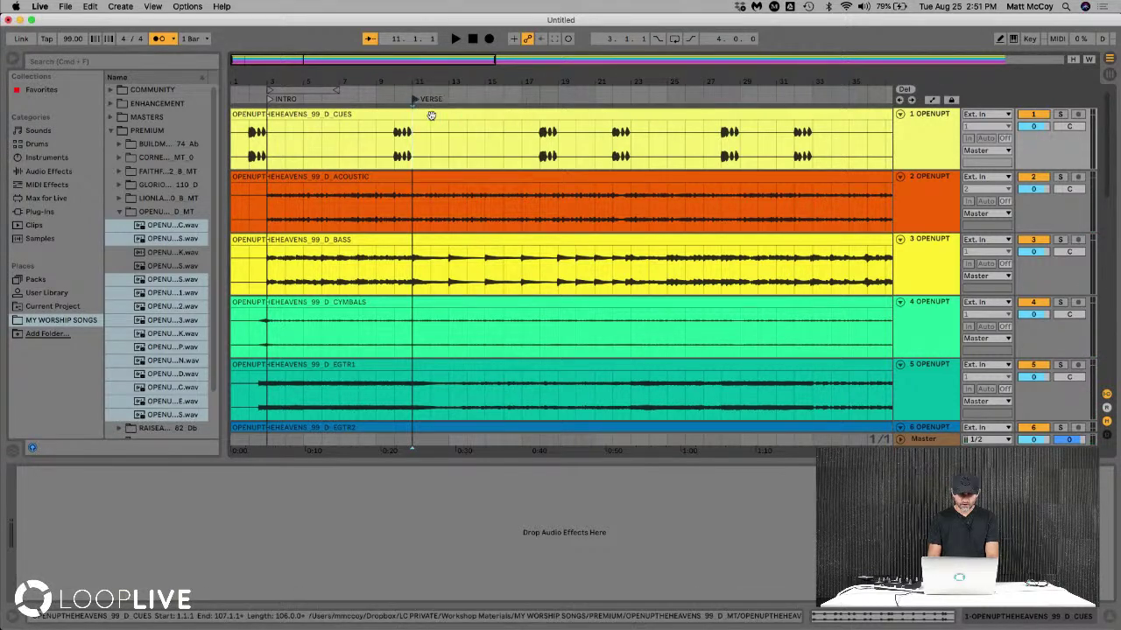
# Add a locator at bar 19 and name it PRECHORUS
pyautogui.click(529, 99)
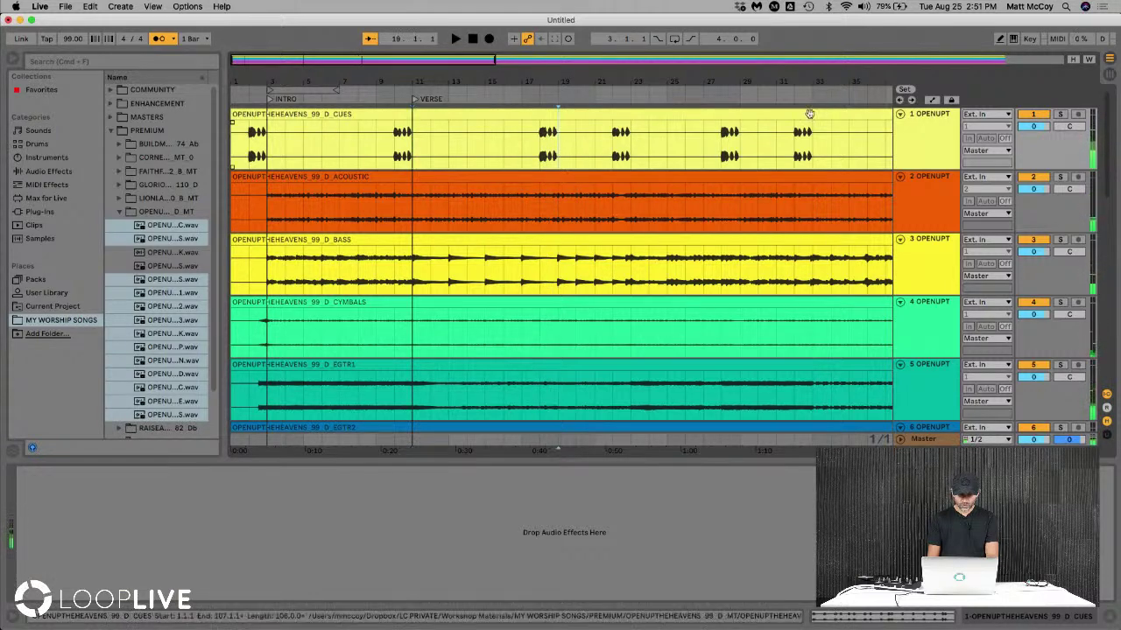
pyautogui.rightClick(578, 100)
pyautogui.click(585, 106)
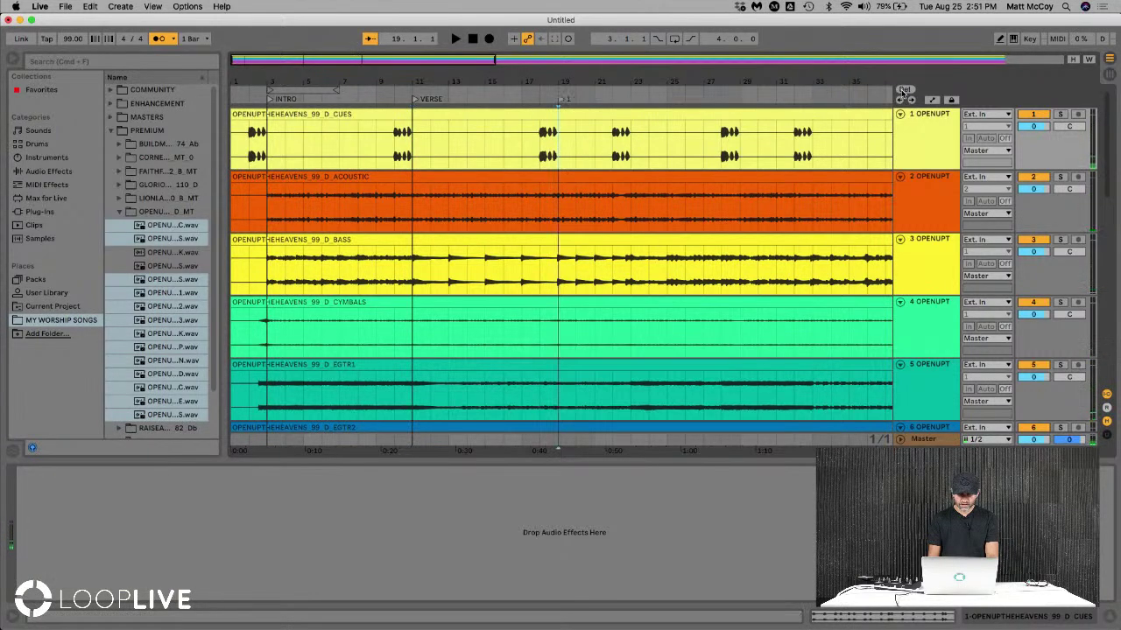
pyautogui.rightClick(564, 102)
pyautogui.click(578, 117)
pyautogui.write('PRECHO')
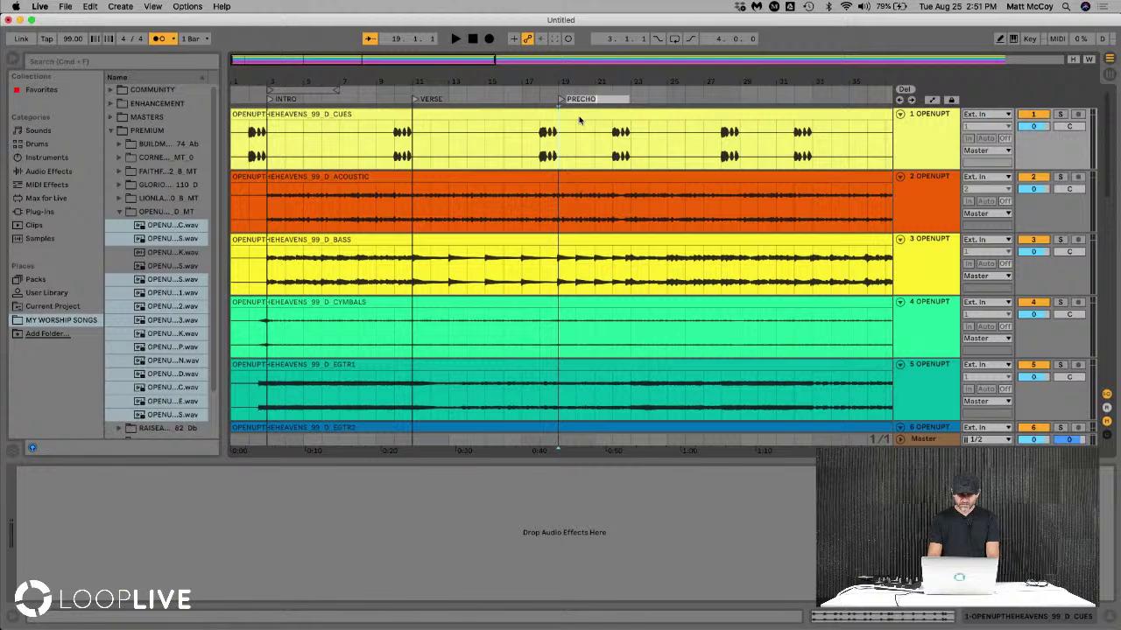
pyautogui.write('RUS')
pyautogui.press('Return')
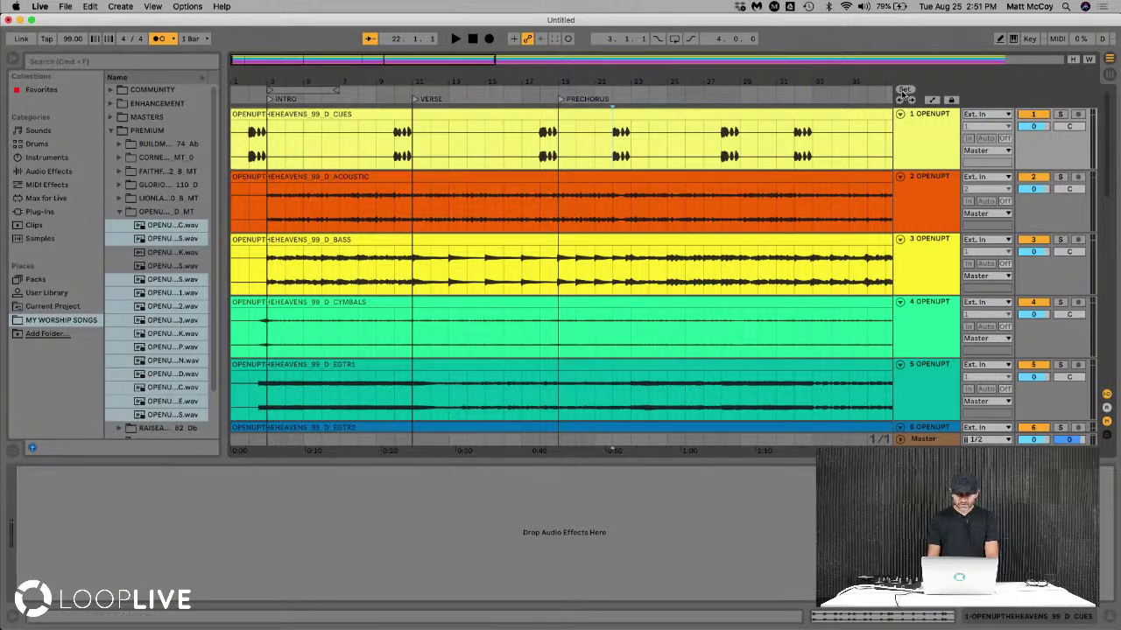
# Play the cue at bar 22, then add a locator at bar 23 named CHORUS
pyautogui.press('space')
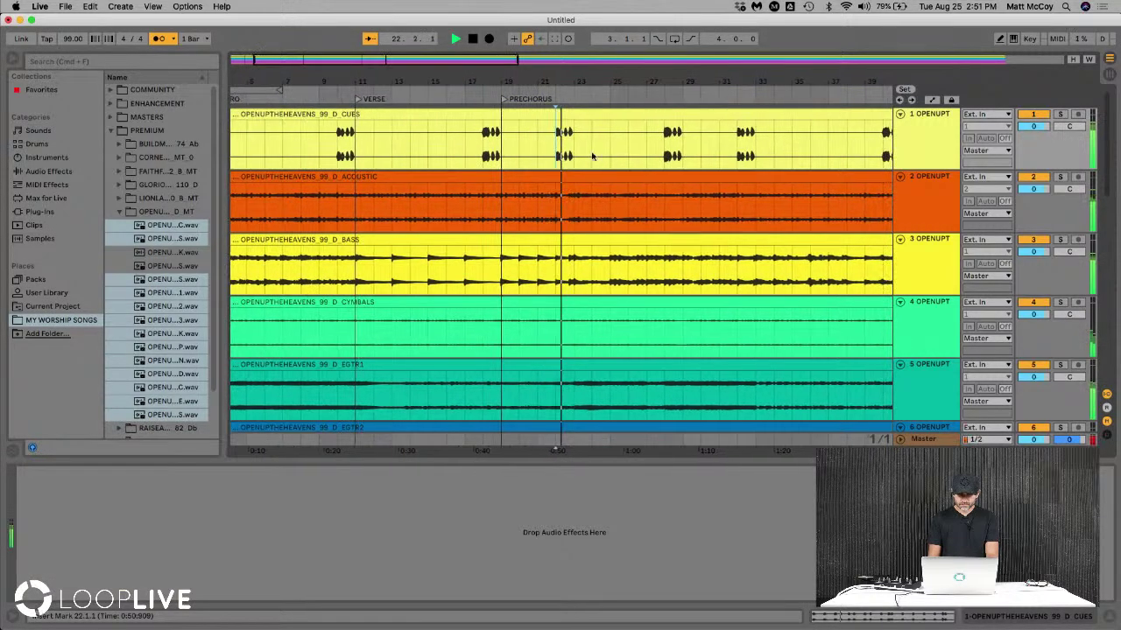
pyautogui.click(905, 90)
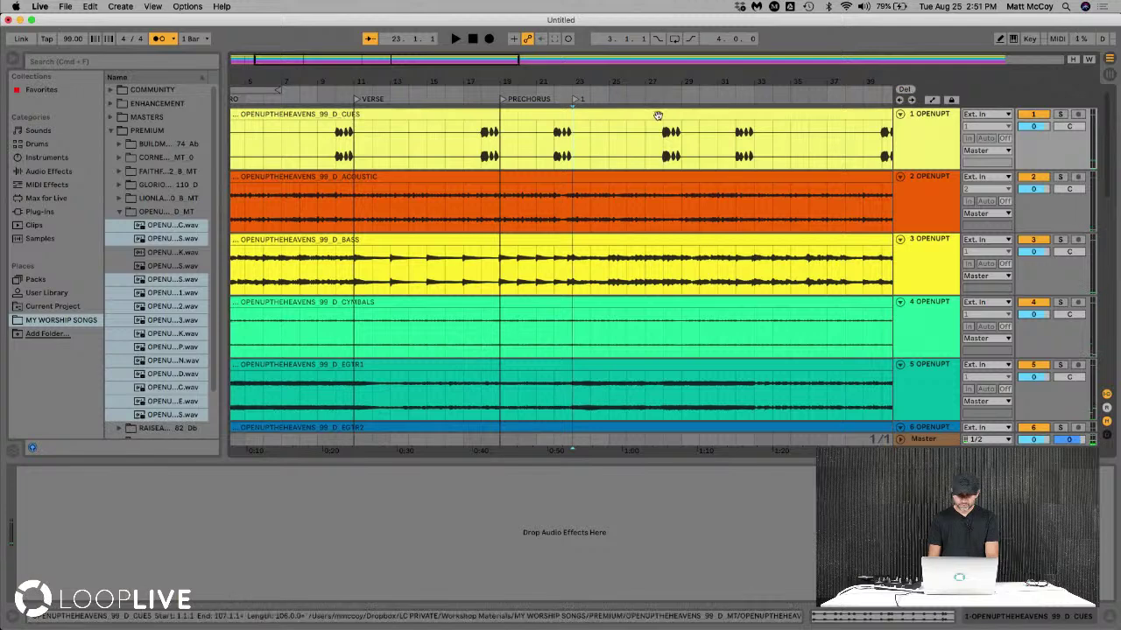
pyautogui.rightClick(579, 101)
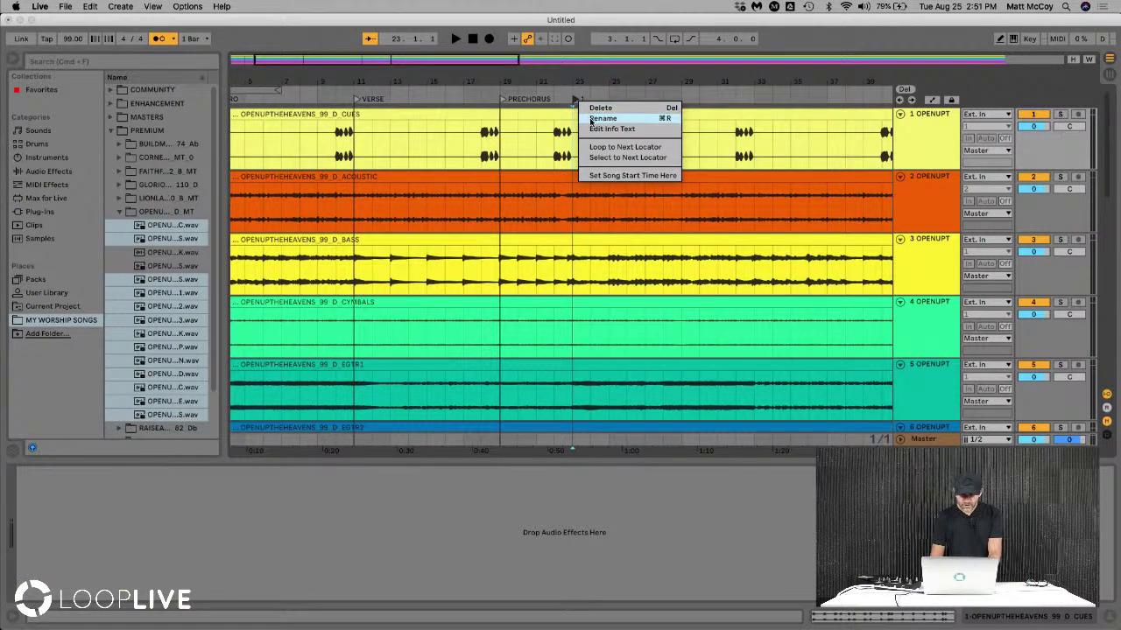
pyautogui.click(589, 118)
pyautogui.write('CHORUS')
pyautogui.press('Return')
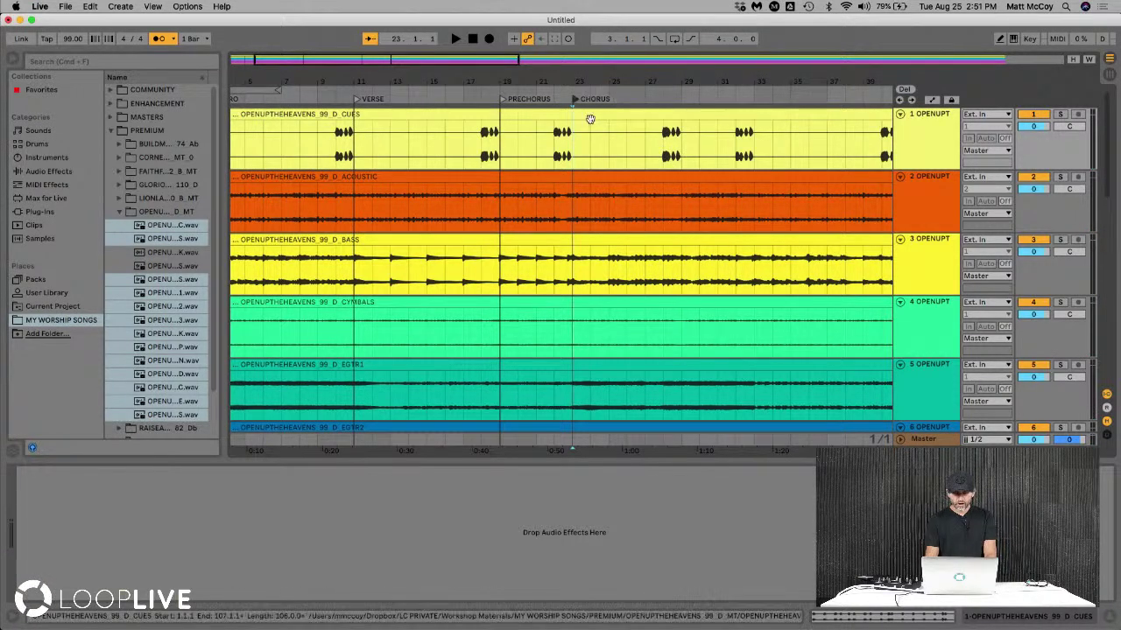
# Play the cue from bar 27, then add a second INTRO locator at bar 29
pyautogui.click(653, 152)
pyautogui.press('space')
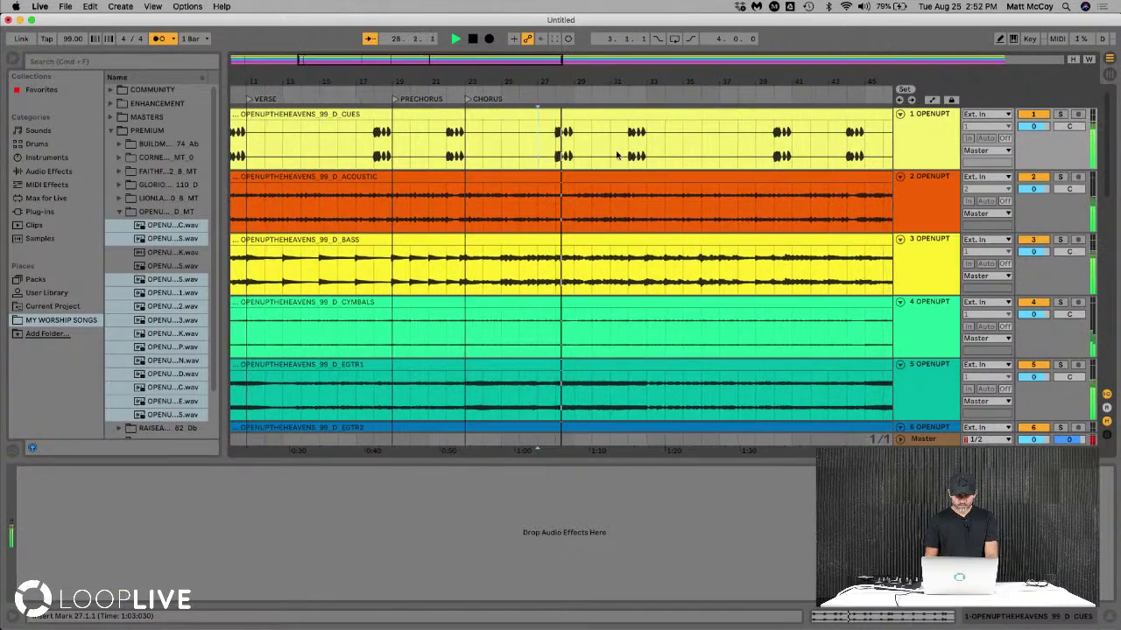
pyautogui.press('space')
pyautogui.click(905, 92)
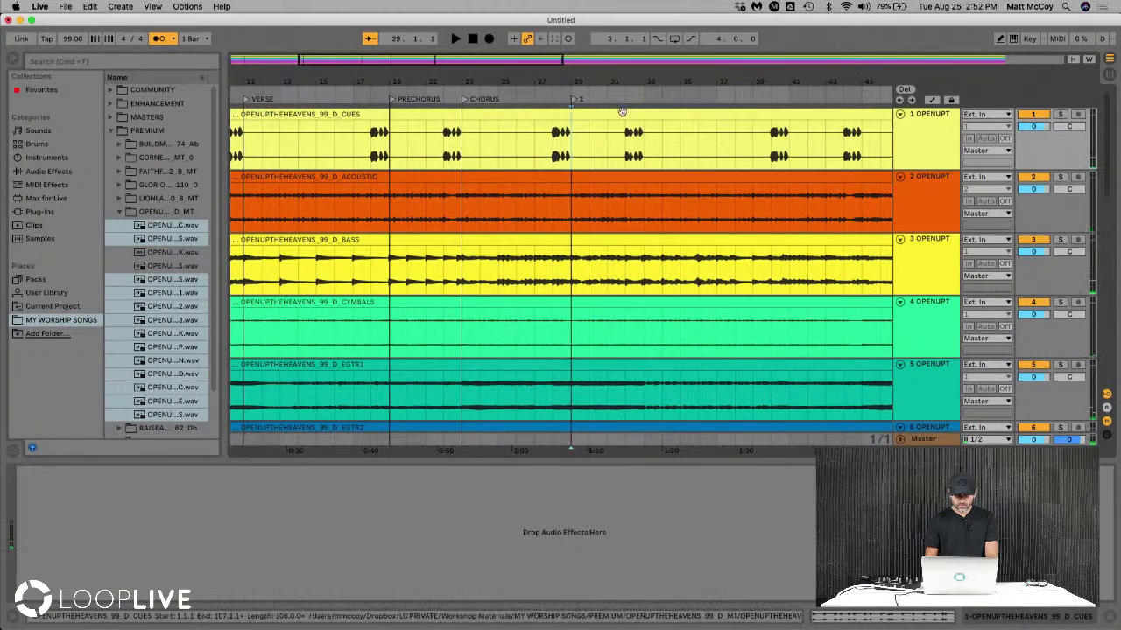
pyautogui.rightClick(575, 102)
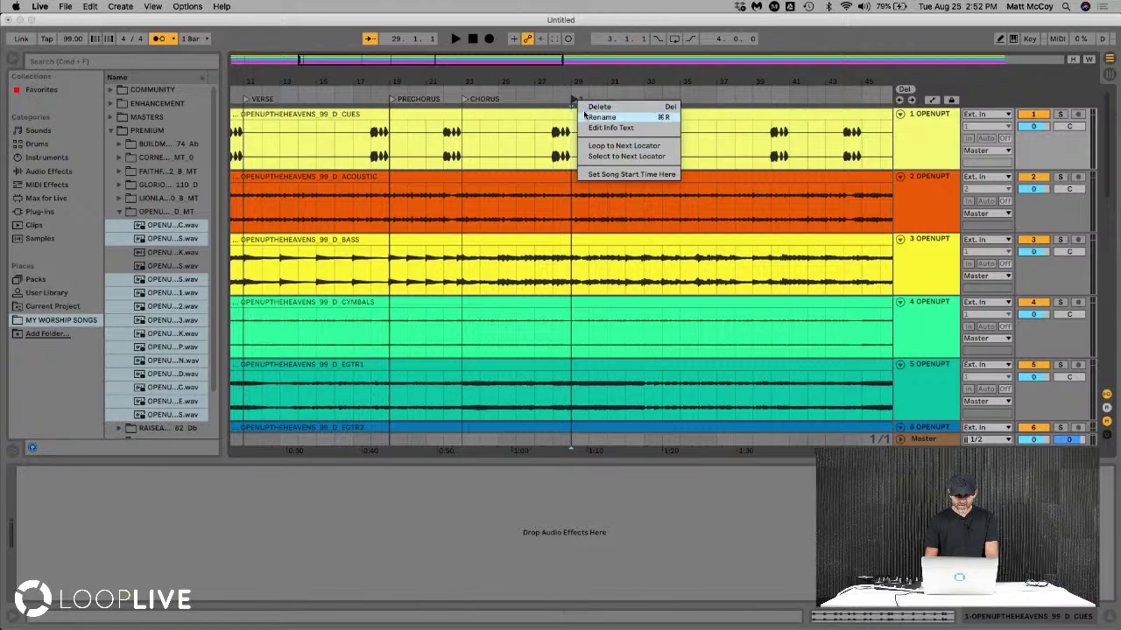
pyautogui.click(585, 117)
pyautogui.write('INTRO')
pyautogui.press('Return')
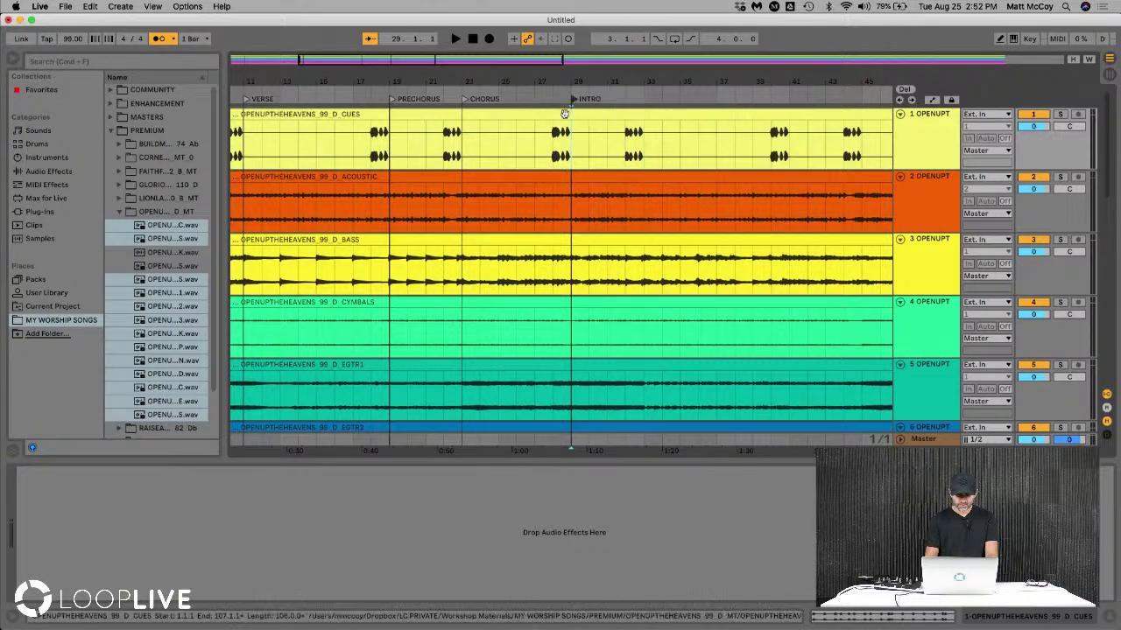
# Fit the loop brace to the first intro, bars 3 to 11, and duplicate that time across all tracks
pyautogui.moveTo(435, 84); pyautogui.dragTo(451, 81)
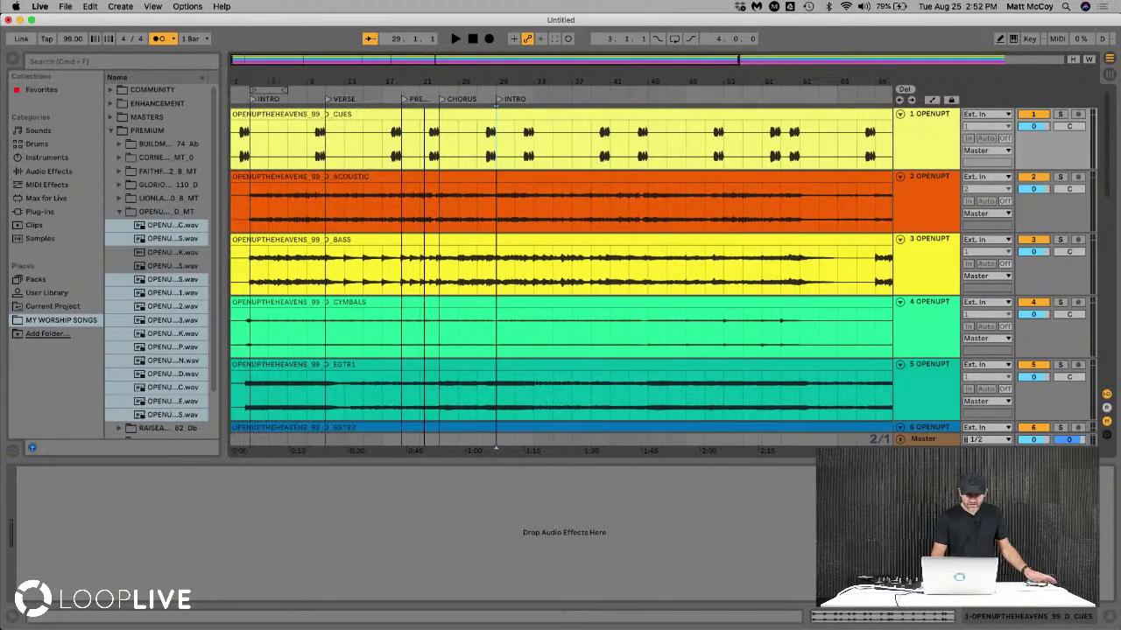
pyautogui.moveTo(288, 90); pyautogui.dragTo(473, 87)
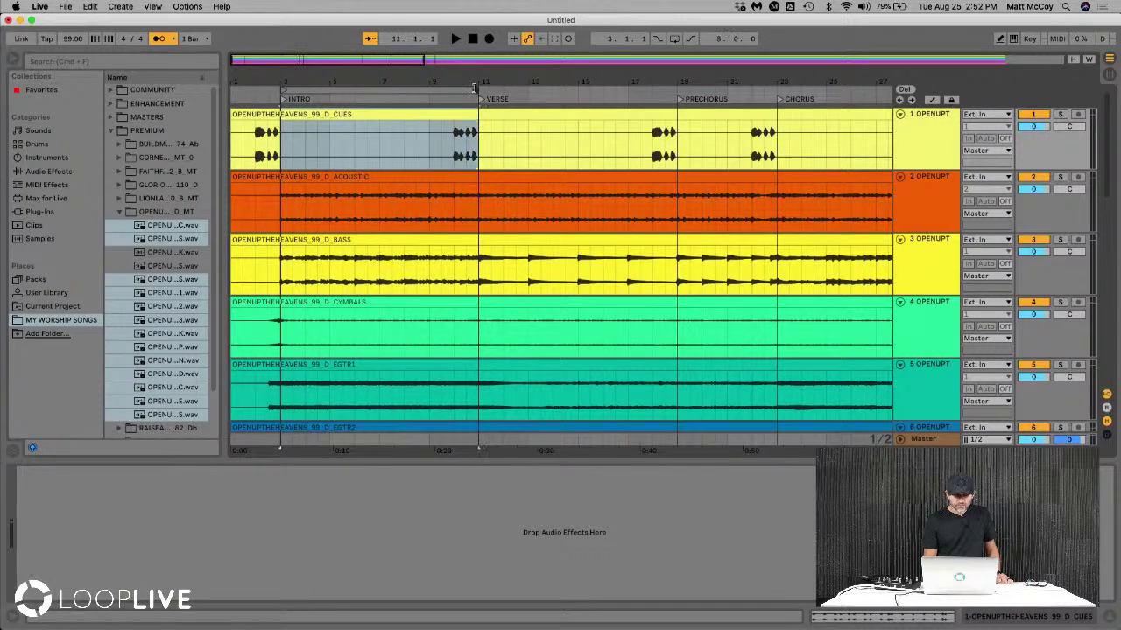
pyautogui.rightClick(366, 89)
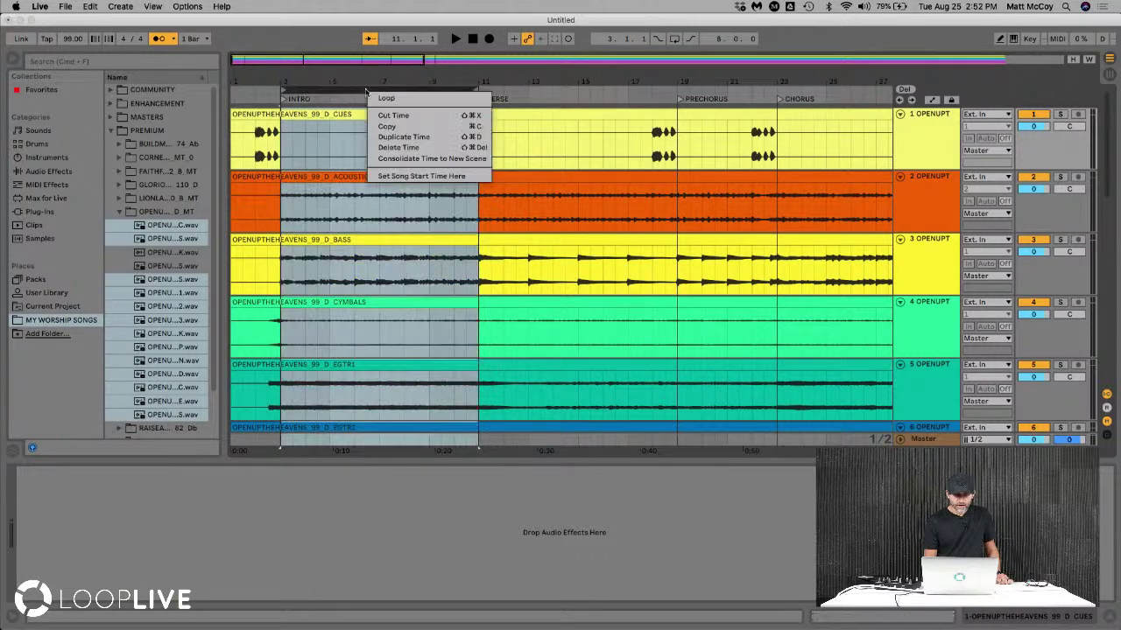
pyautogui.click(404, 138)
pyautogui.click(317, 151)
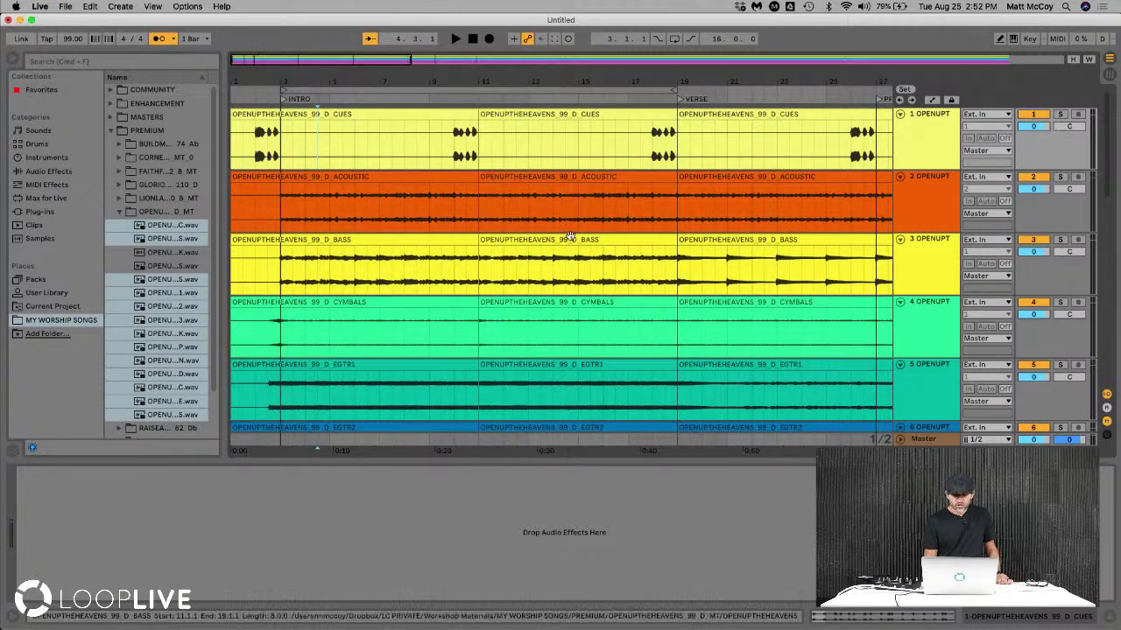
# Extend the start of the duplicated CUES clip back to 9.3.1 to cover the verse cue before it
pyautogui.moveTo(479, 116); pyautogui.dragTo(433, 118)
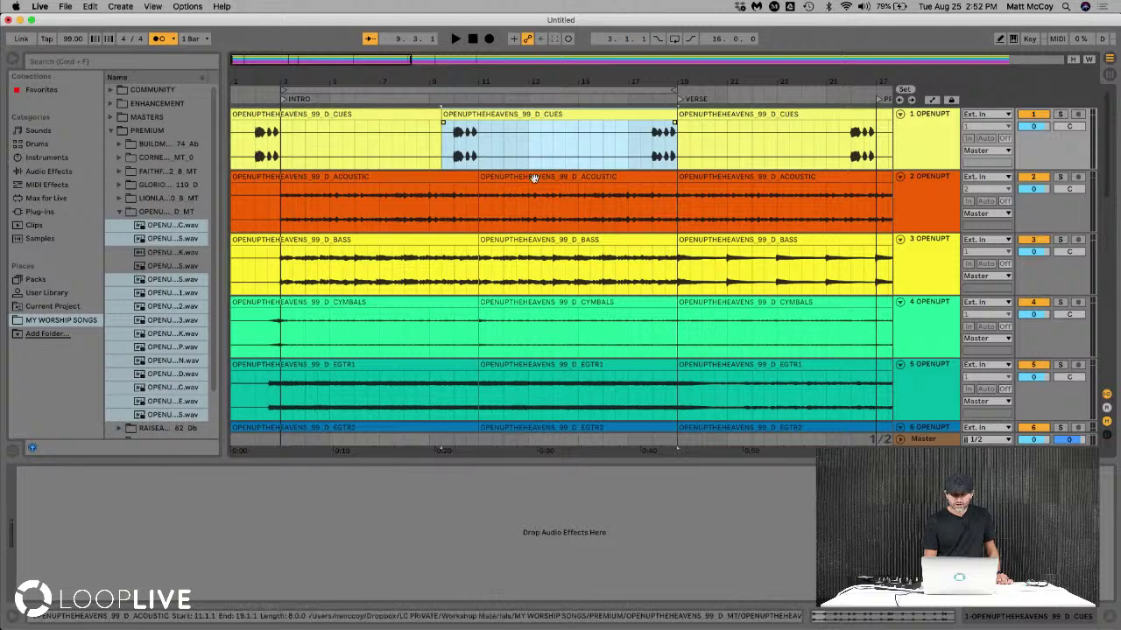
pyautogui.click(550, 215)
# Fit the loop brace to the verse, bars 19 to 27, and delete that time across all tracks
pyautogui.hscroll(5, 549, 215)
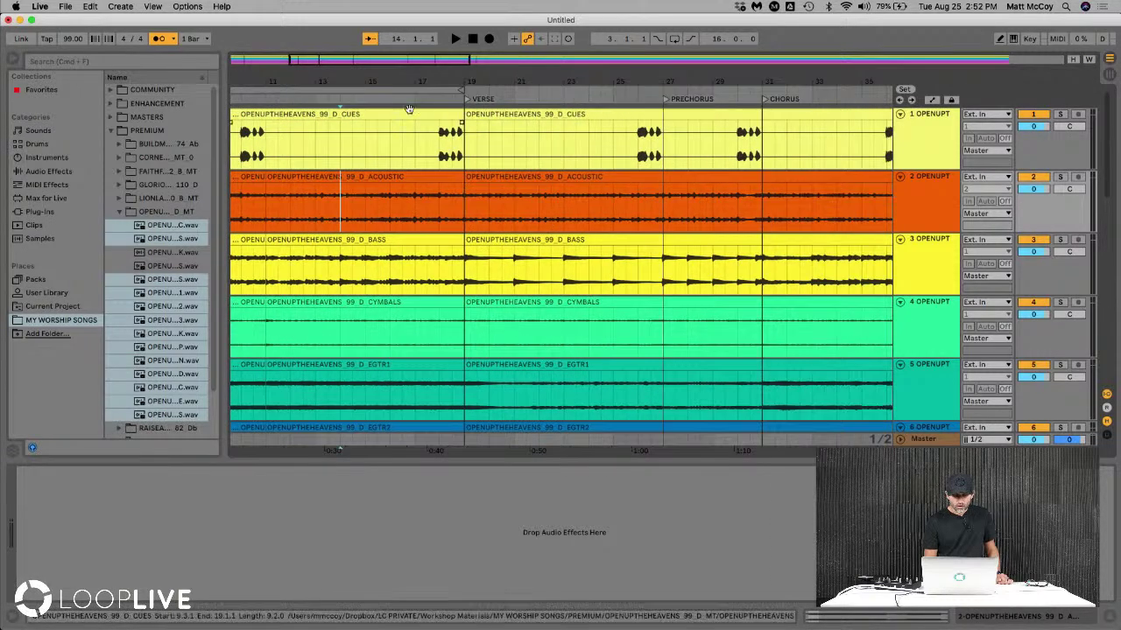
pyautogui.moveTo(383, 92); pyautogui.dragTo(583, 115)
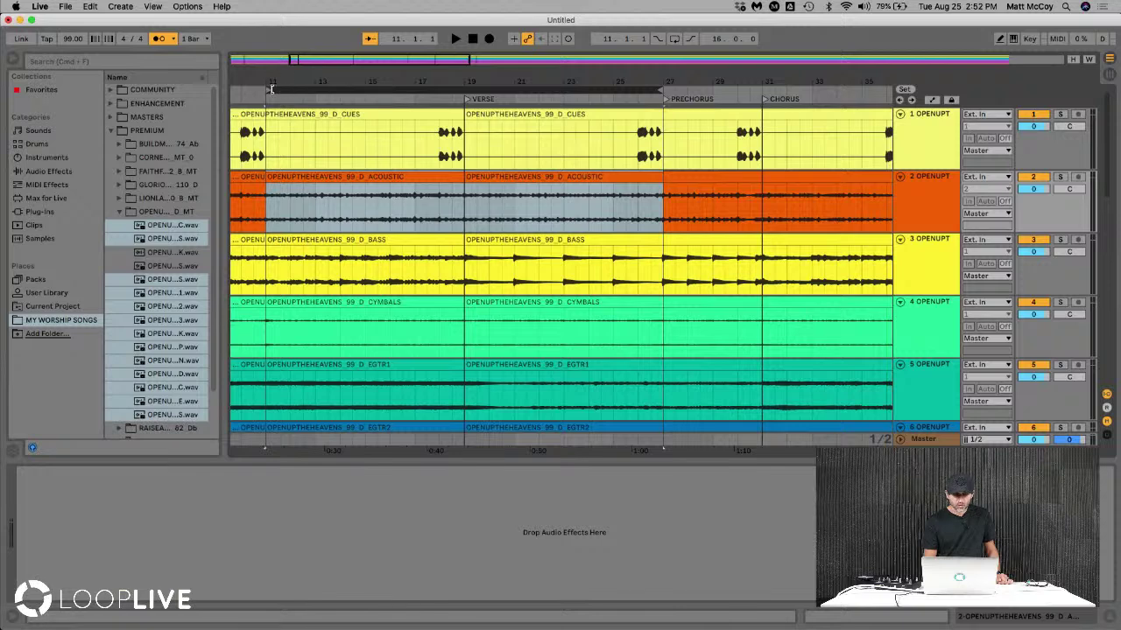
pyautogui.moveTo(272, 89); pyautogui.dragTo(464, 95)
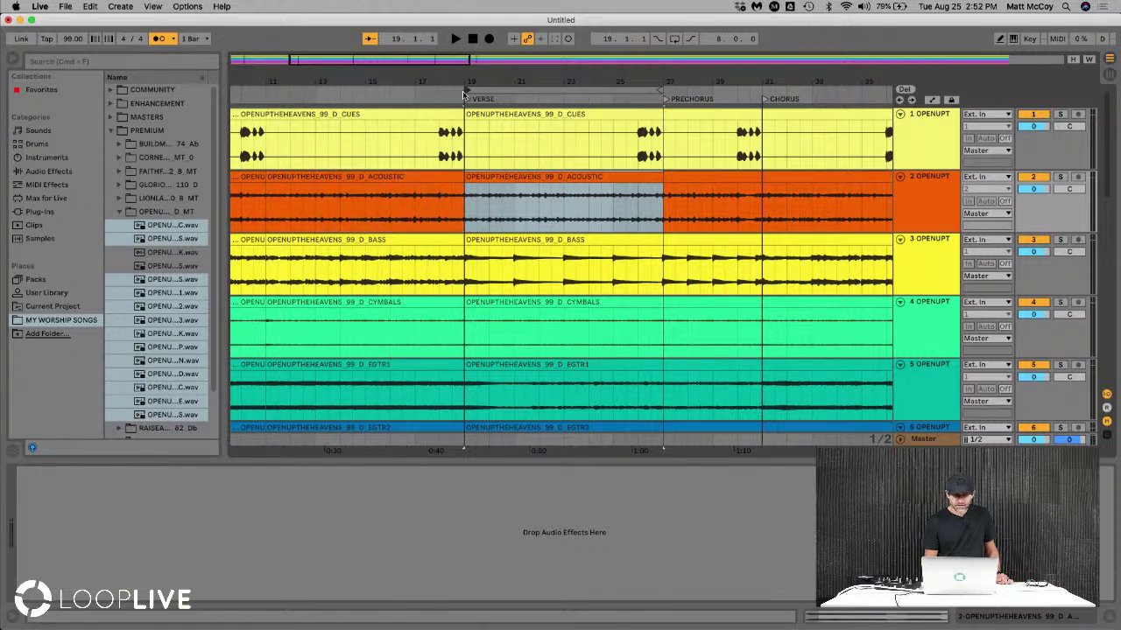
pyautogui.click(507, 90)
pyautogui.rightClick(511, 89)
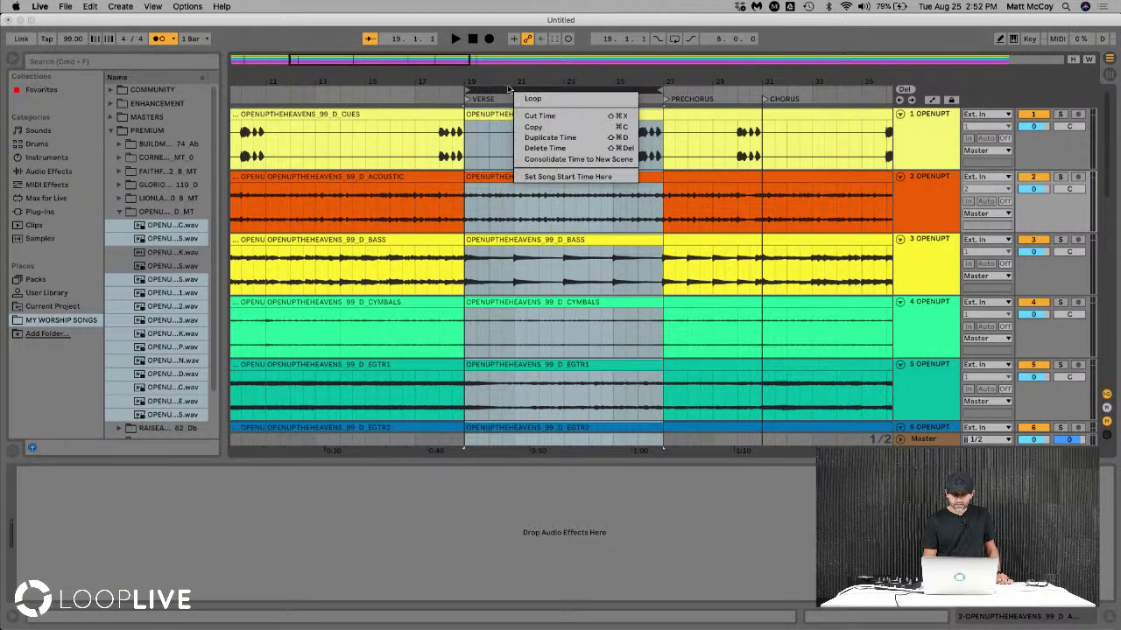
pyautogui.click(543, 154)
pyautogui.click(518, 147)
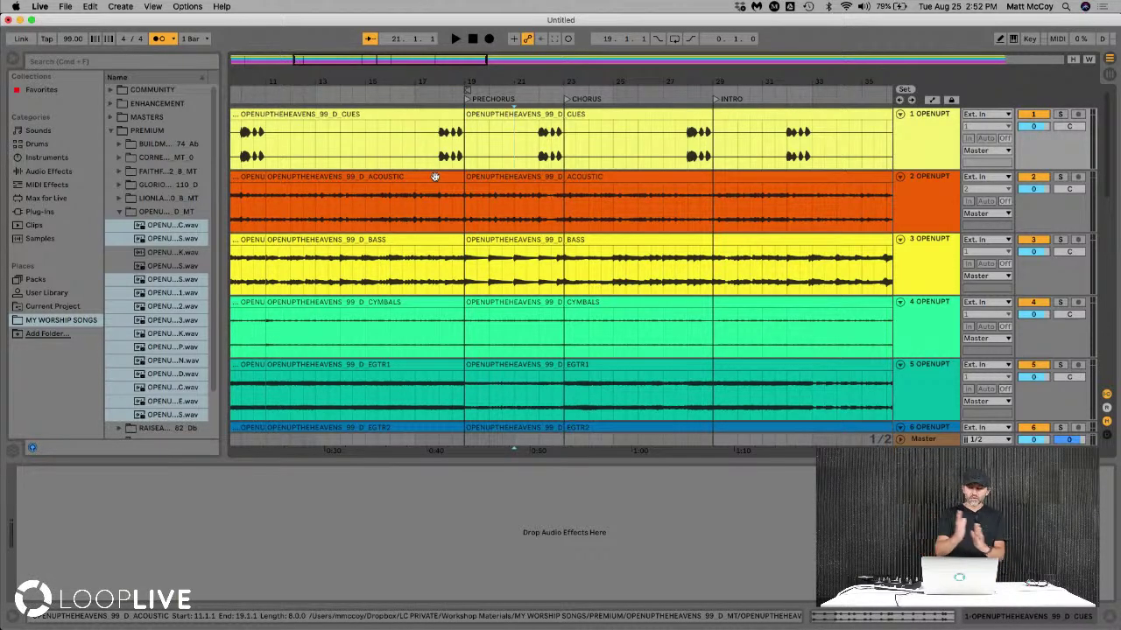
# MIDI-map foot controller CC 11 to the first INTRO, PRECHORUS and CHORUS locators in turn, replacing the previous mapping each time
pyautogui.moveTo(499, 84)
pyautogui.mouseDown()
pyautogui.moveTo(349, 90)
pyautogui.moveTo(519, 81)
pyautogui.mouseUp()
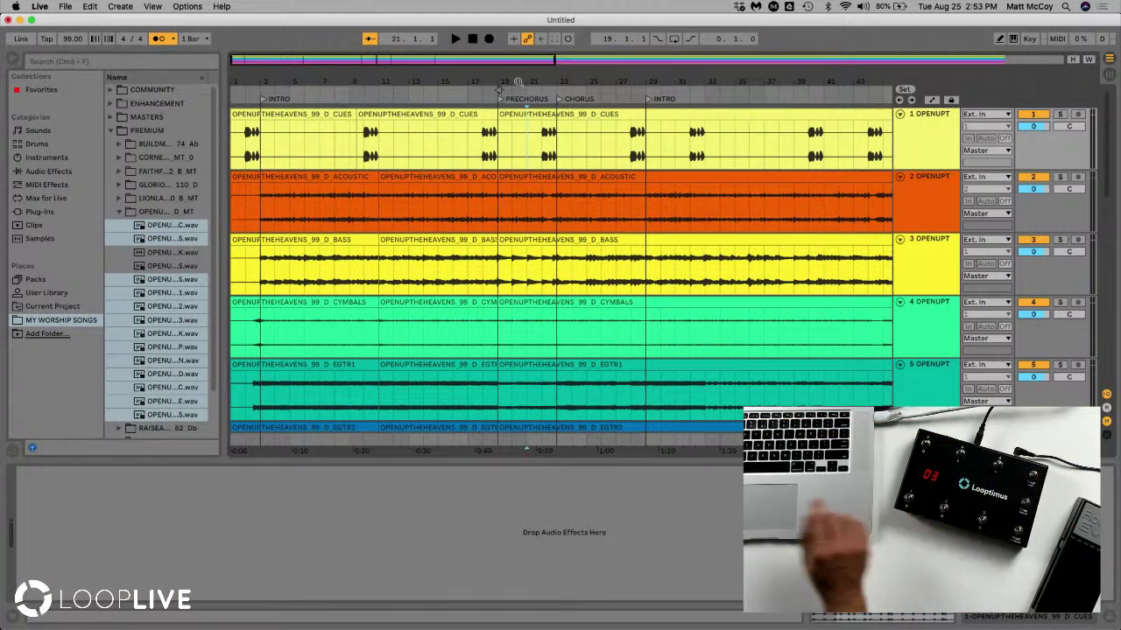
pyautogui.click(1058, 40)
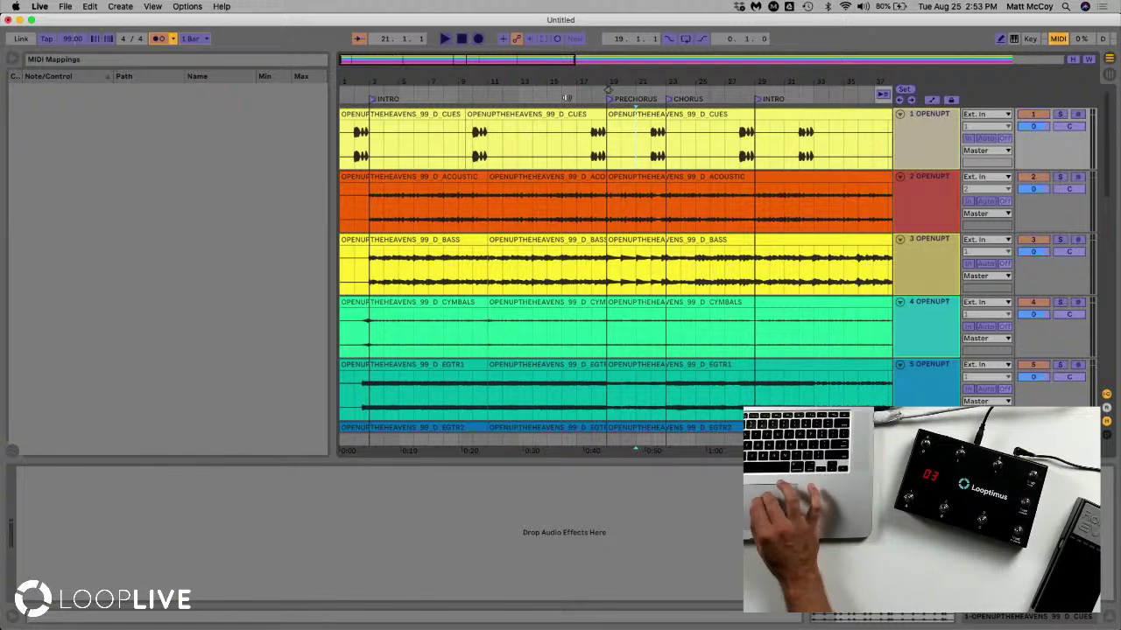
pyautogui.click(372, 101)
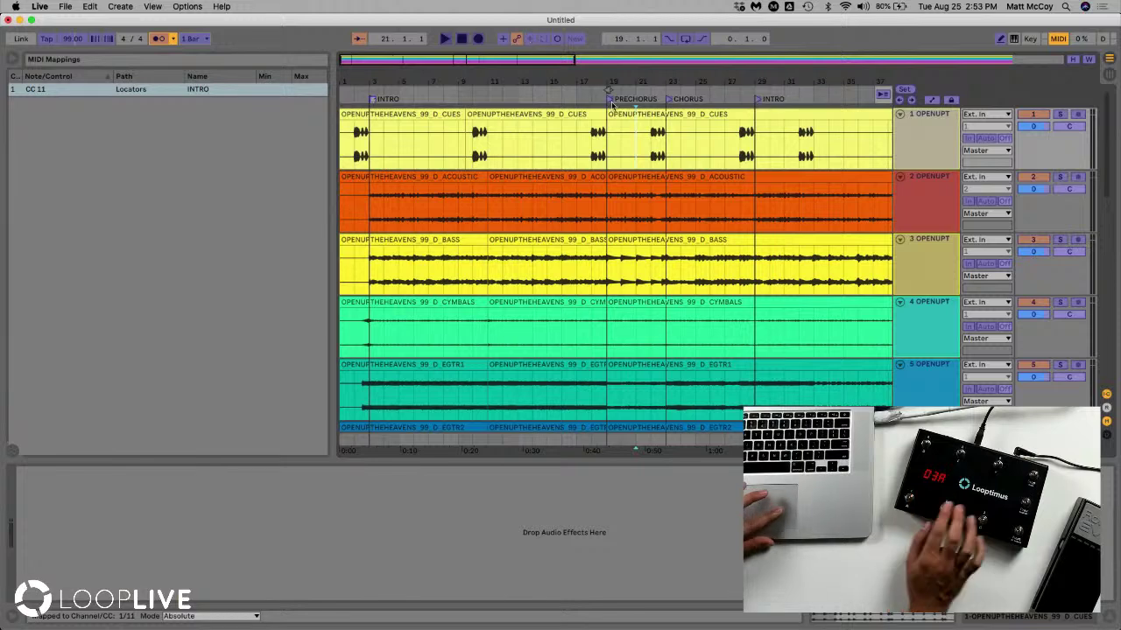
pyautogui.click(611, 99)
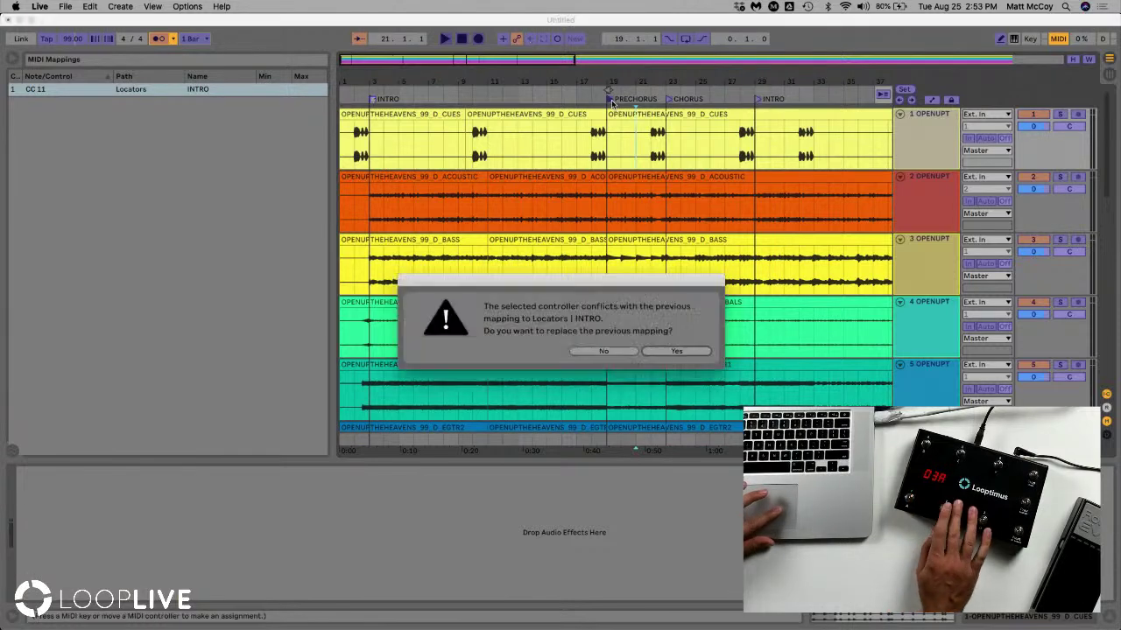
pyautogui.click(677, 352)
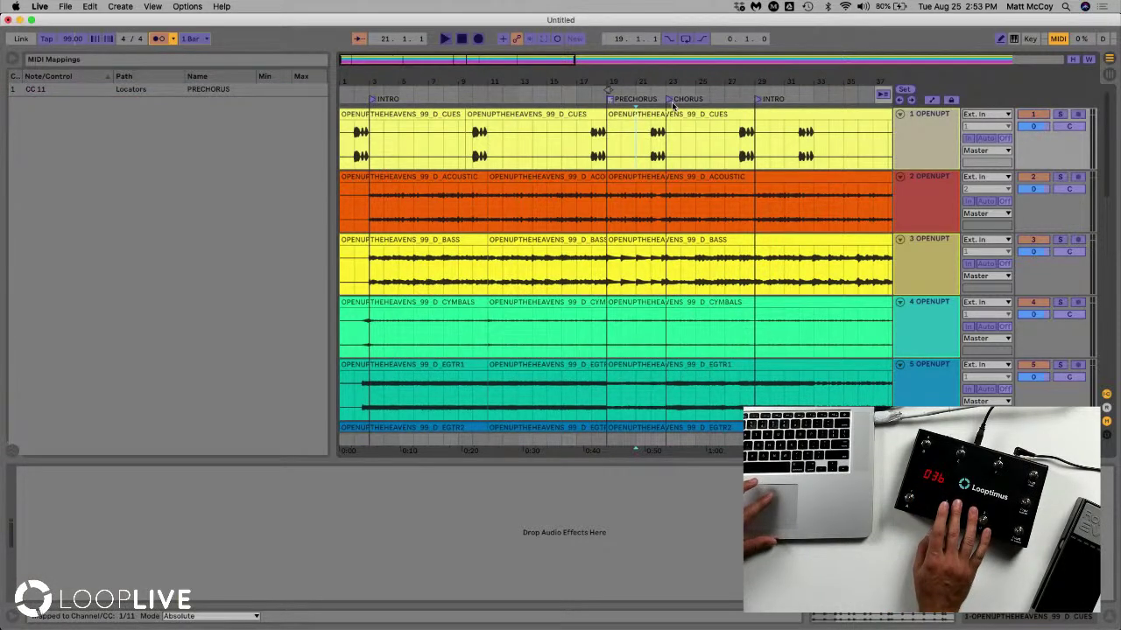
pyautogui.click(669, 100)
pyautogui.click(680, 353)
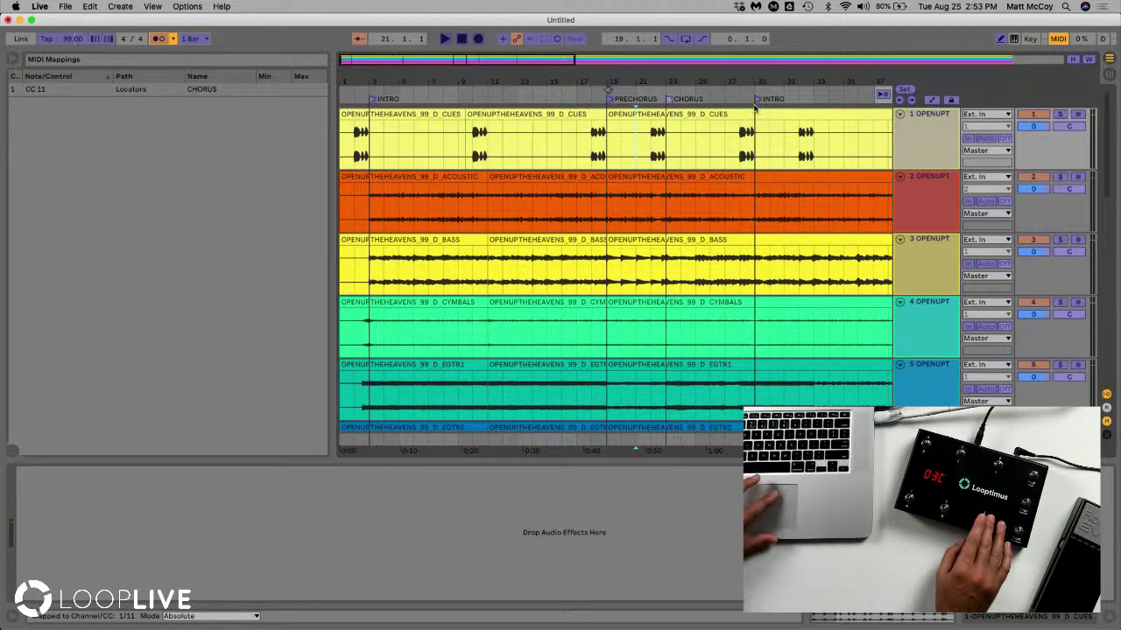
# Map the transport's Stop control to Note G8, exit MIDI mapping and place the insert marker at bar 12
pyautogui.click(462, 41)
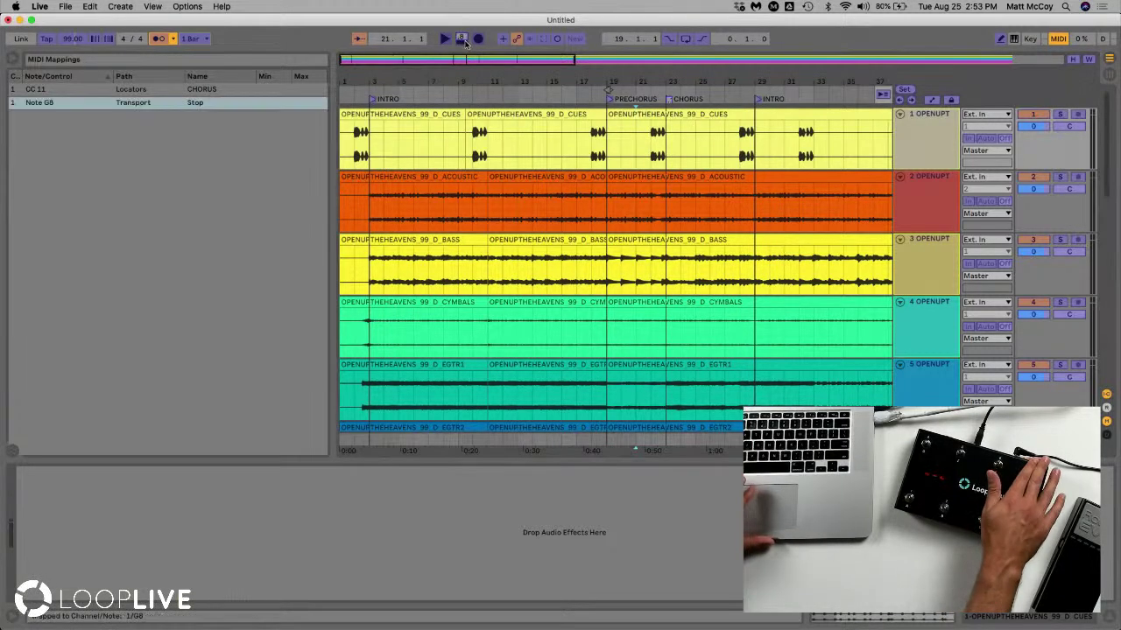
pyautogui.click(1057, 38)
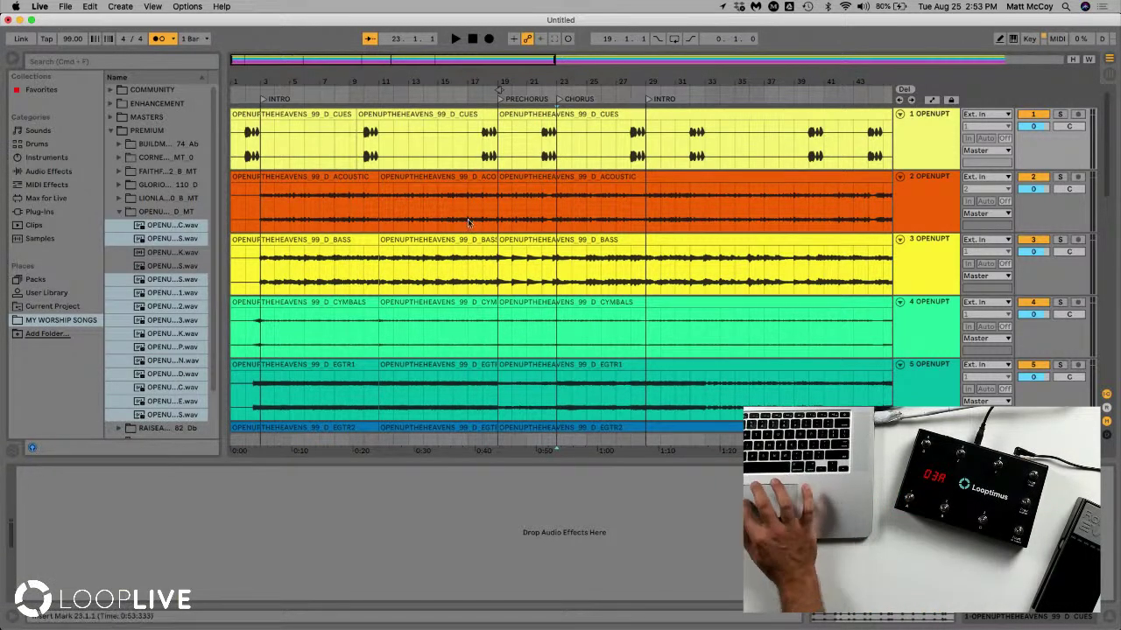
pyautogui.click(385, 268)
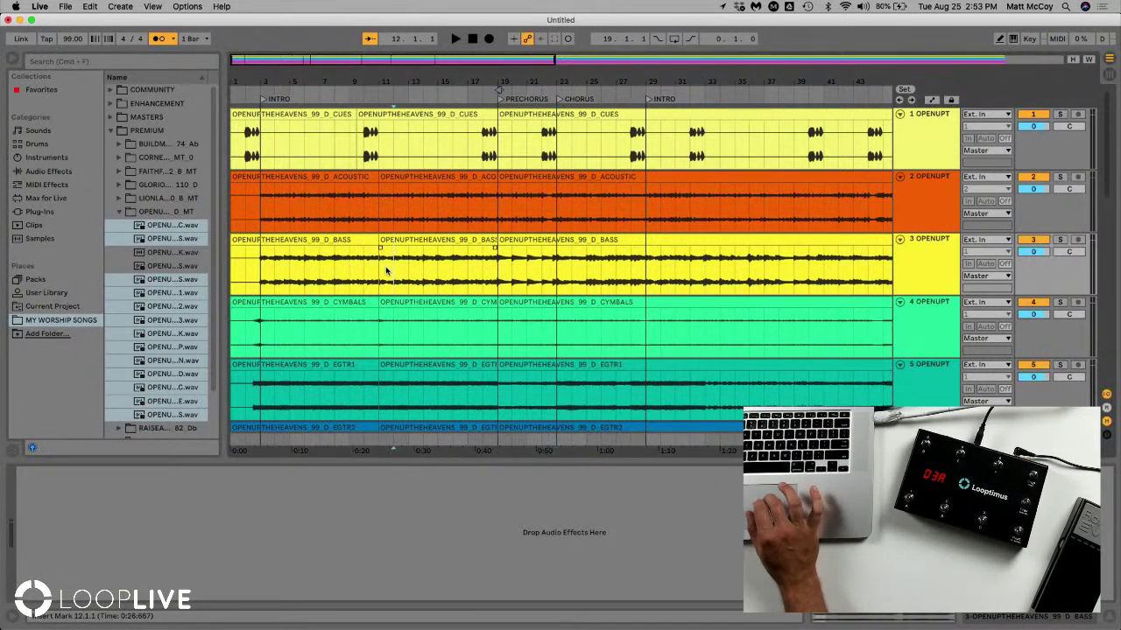
# Set the audio export's rendered track to All Individual Tracks, and cancel the export
pyautogui.click(65, 6)
pyautogui.click(78, 160)
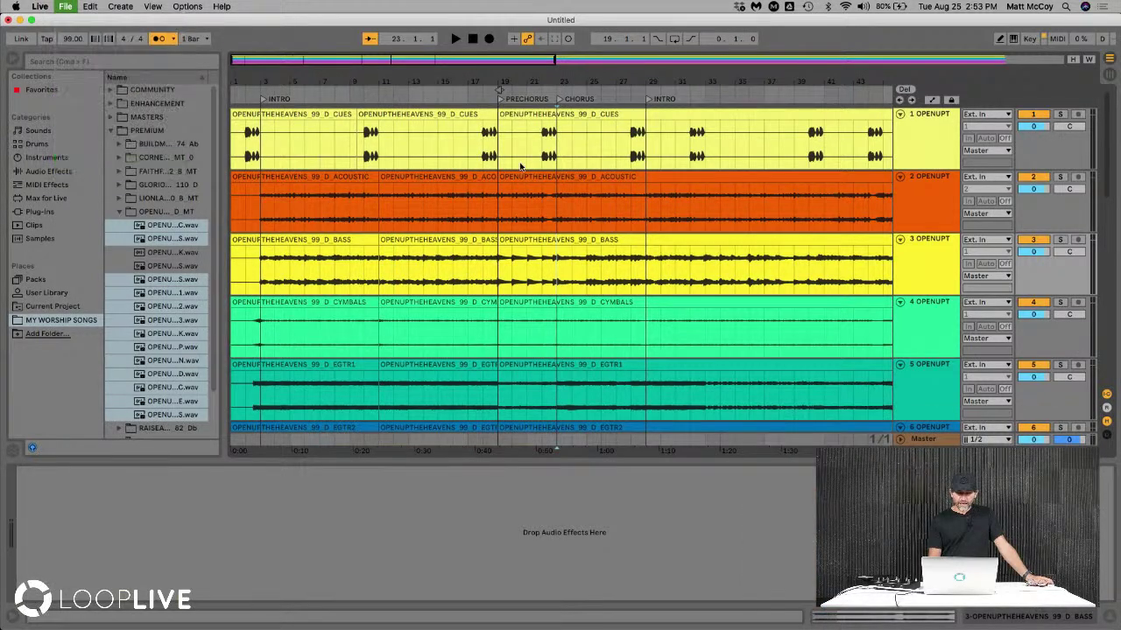
pyautogui.click(578, 129)
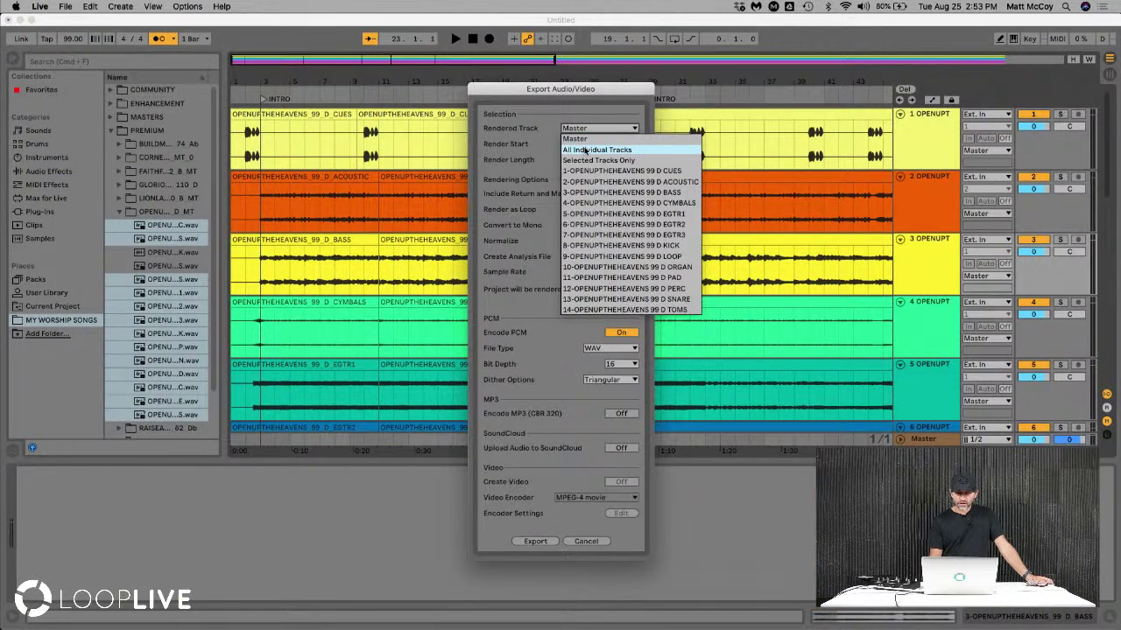
pyautogui.click(586, 151)
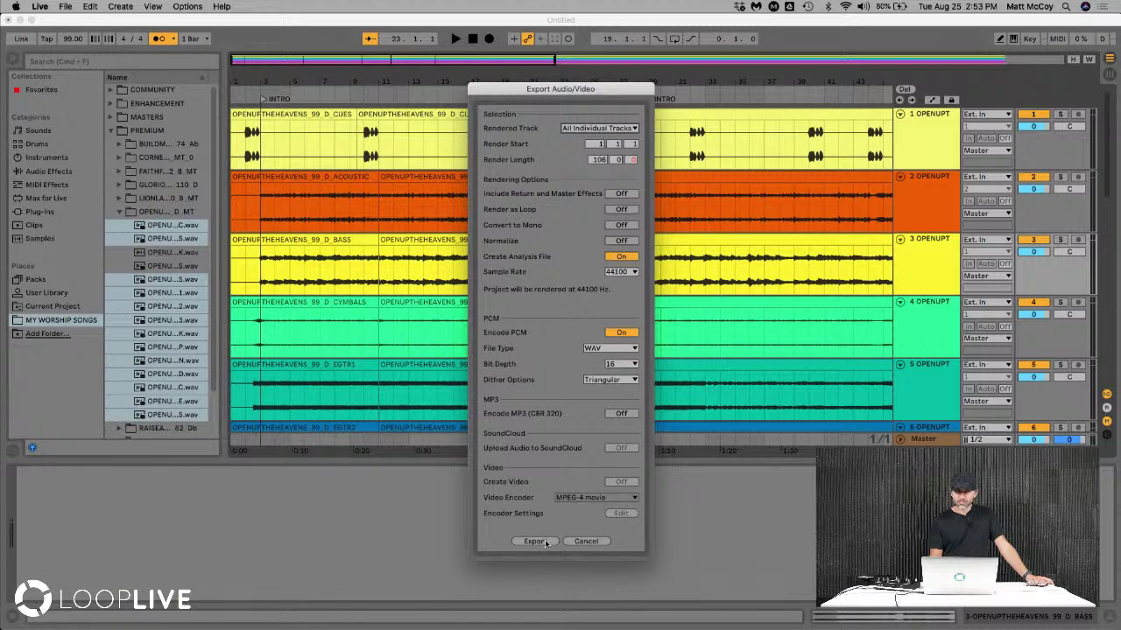
pyautogui.click(575, 542)
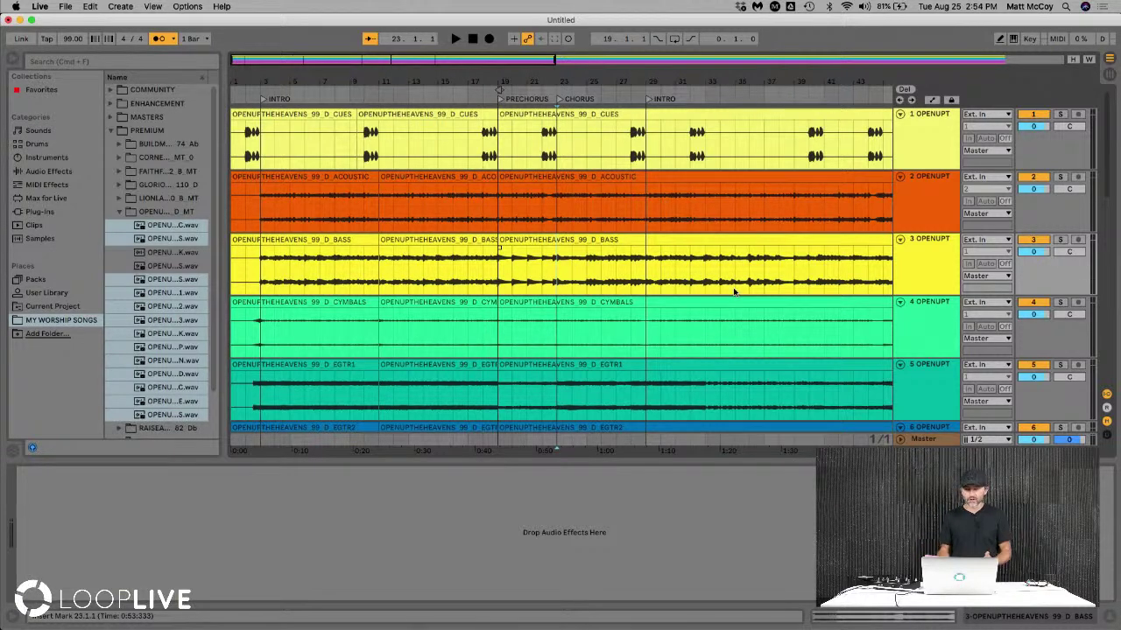
pyautogui.click(551, 156)
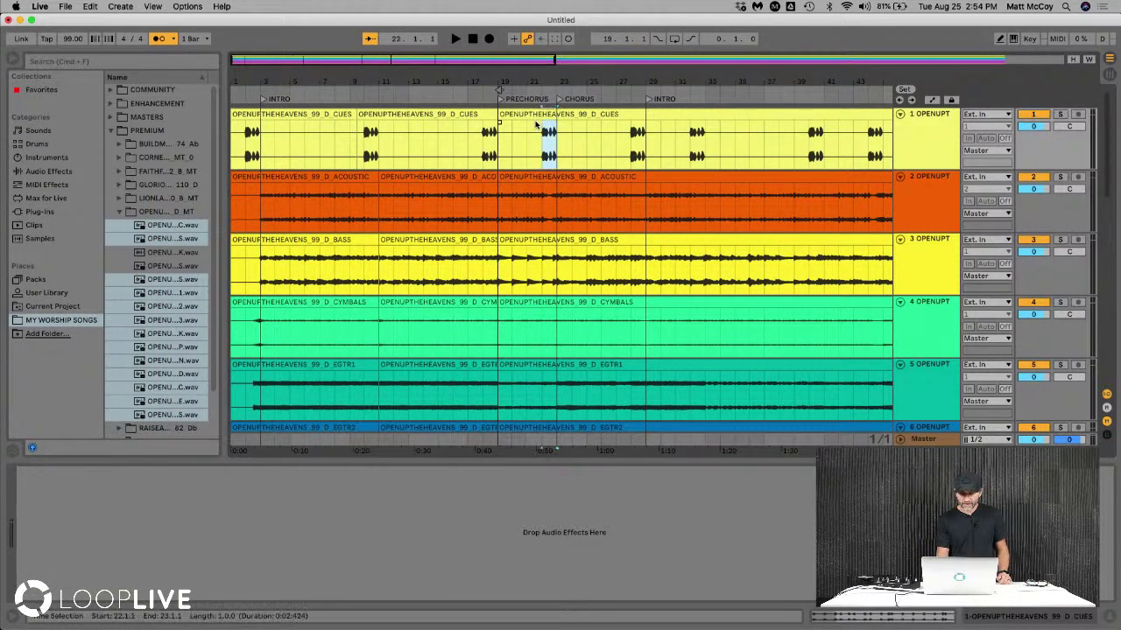
pyautogui.click(525, 138)
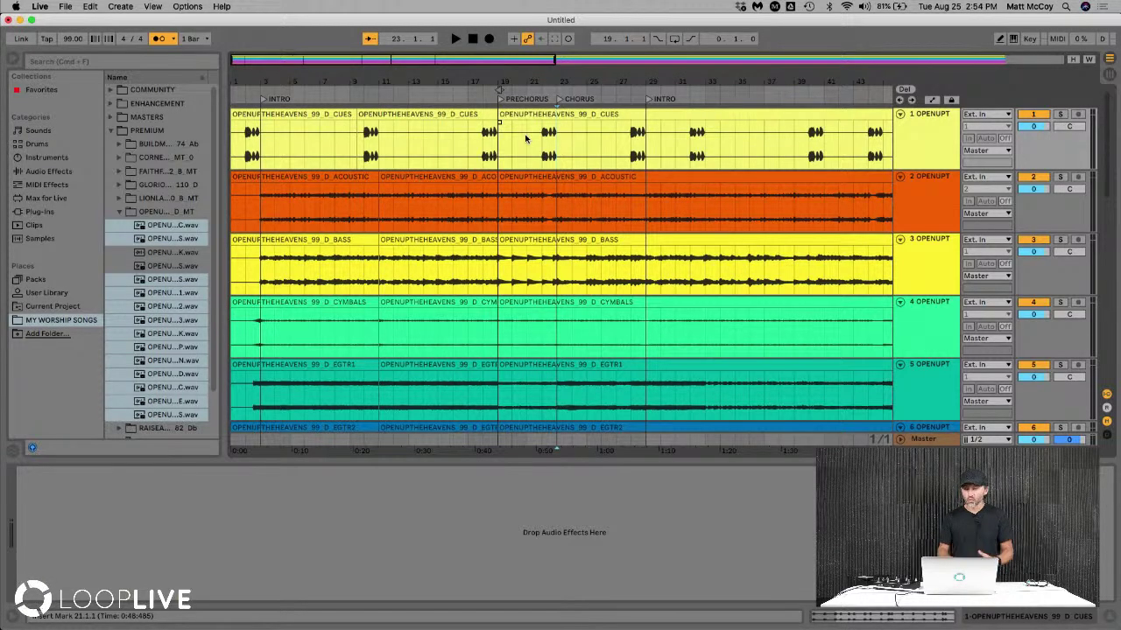
# Switch to Session View and create a new Live Set, discarding the changes to the current one
pyautogui.press('Tab')
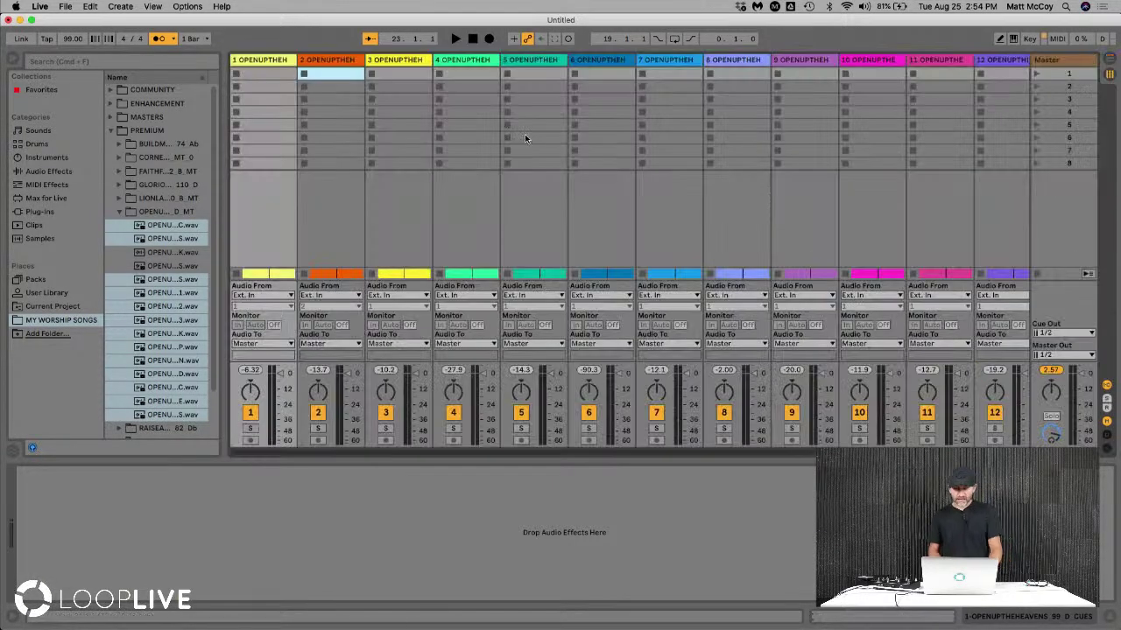
pyautogui.click(66, 7)
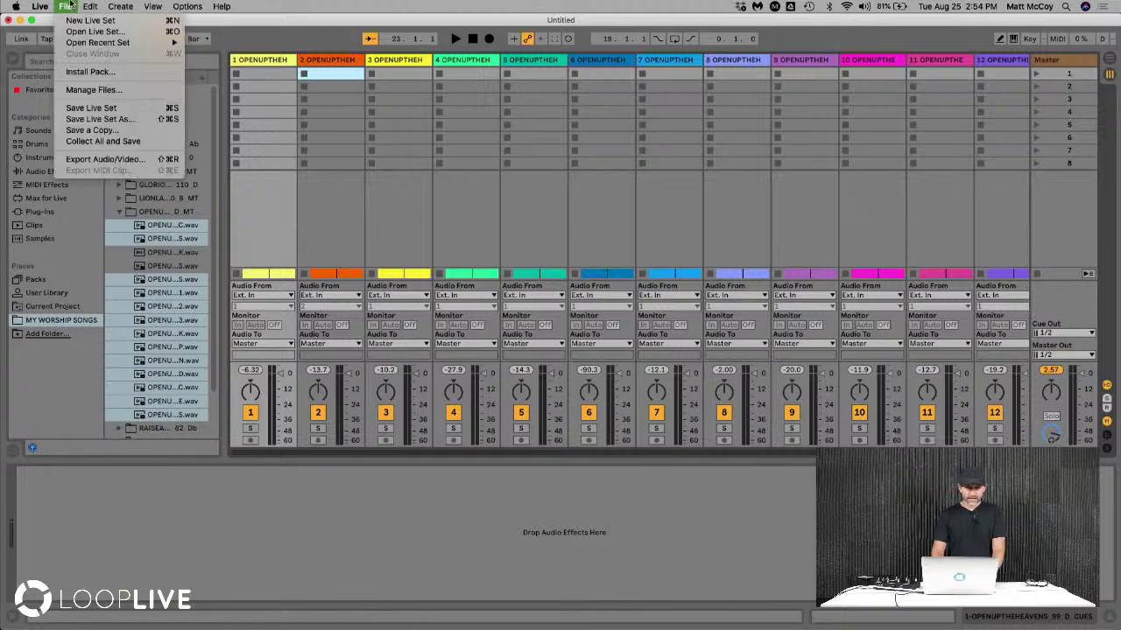
pyautogui.click(74, 20)
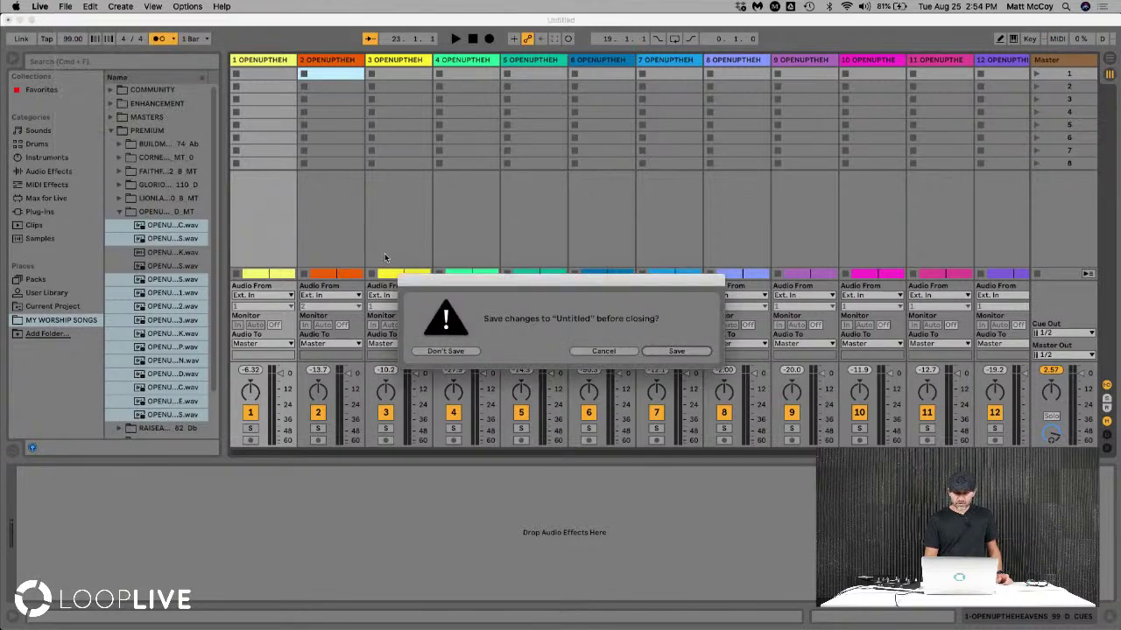
pyautogui.click(434, 352)
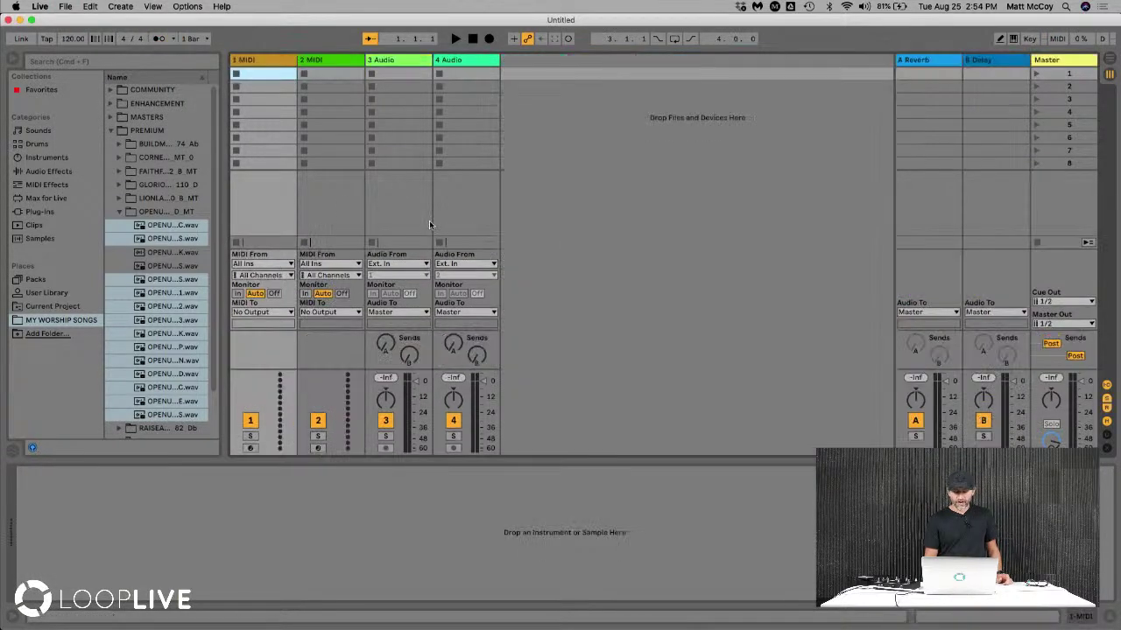
# Insert a MIDI track after the 3 Audio track and name it pad
pyautogui.click(405, 60)
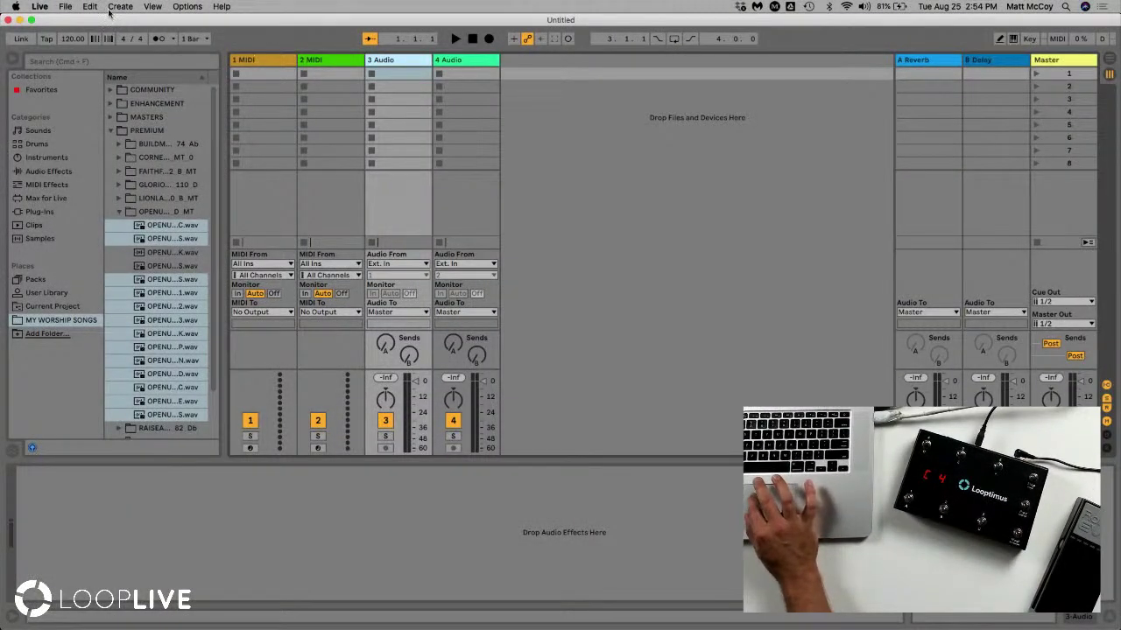
pyautogui.click(111, 10)
pyautogui.click(151, 74)
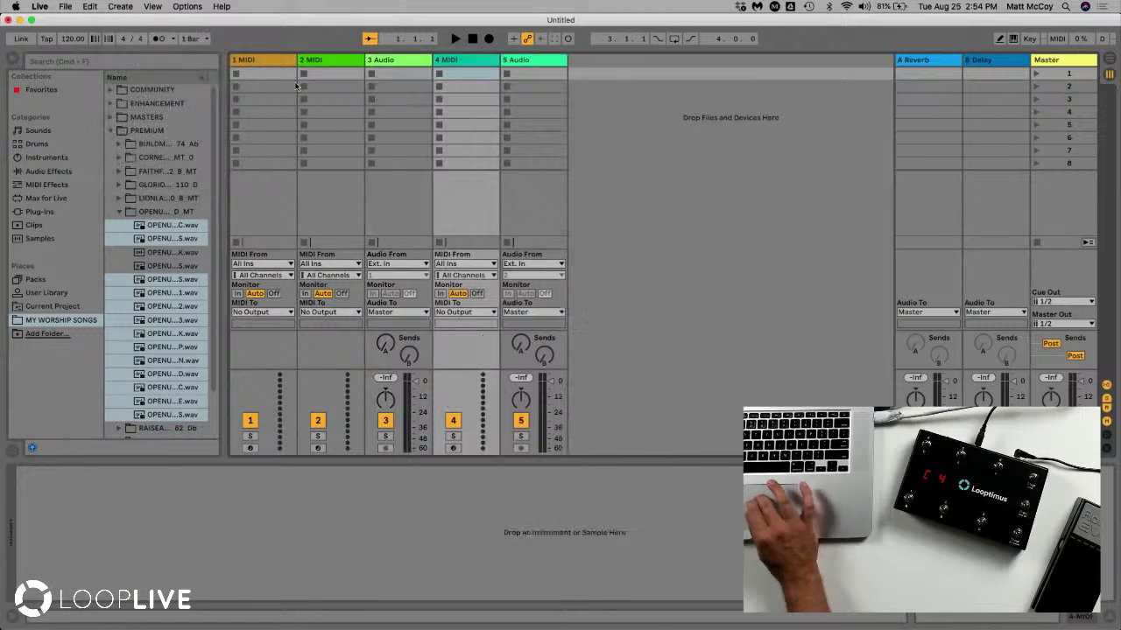
pyautogui.press('super+r')
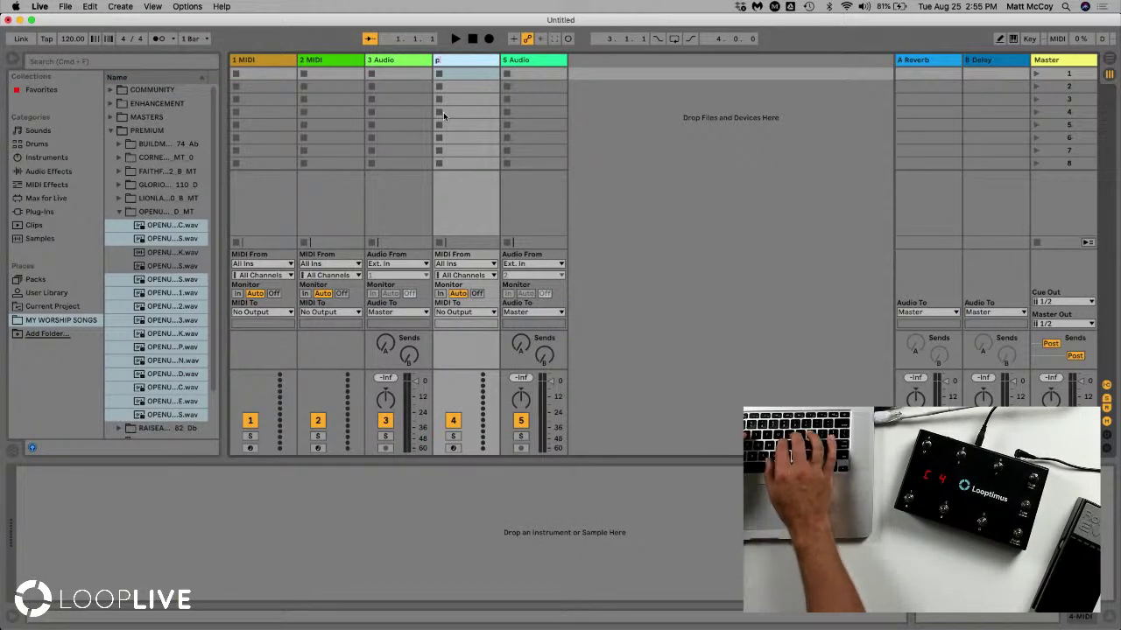
pyautogui.write('pad')
# Enable Track input for the Looptimus MIDI port in the preferences, and close them
pyautogui.click(40, 6)
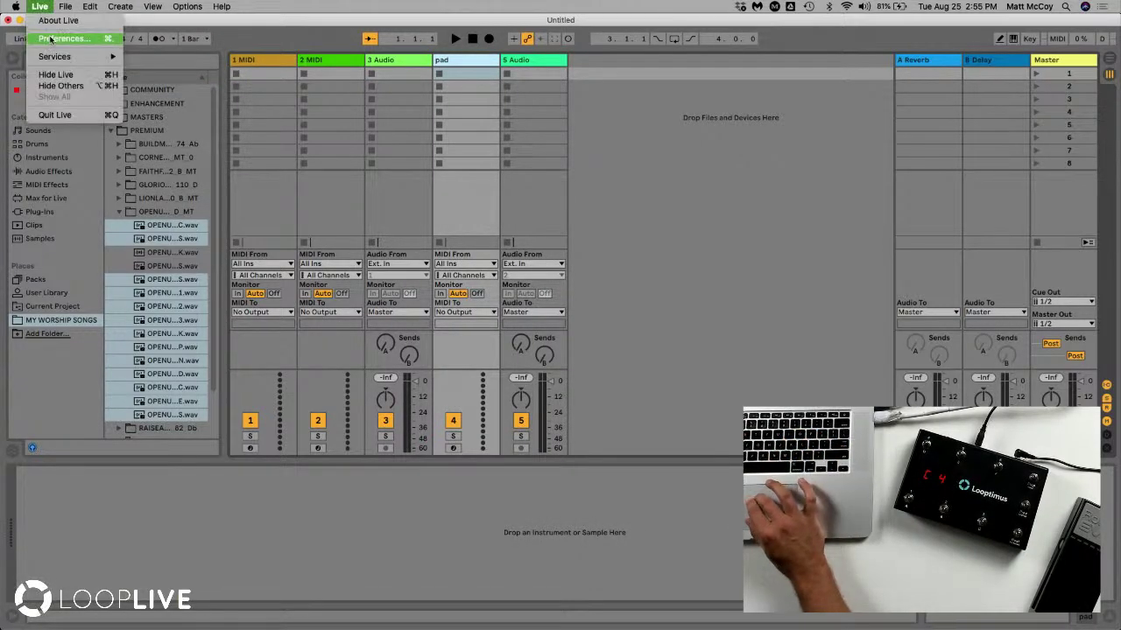
pyautogui.click(378, 248)
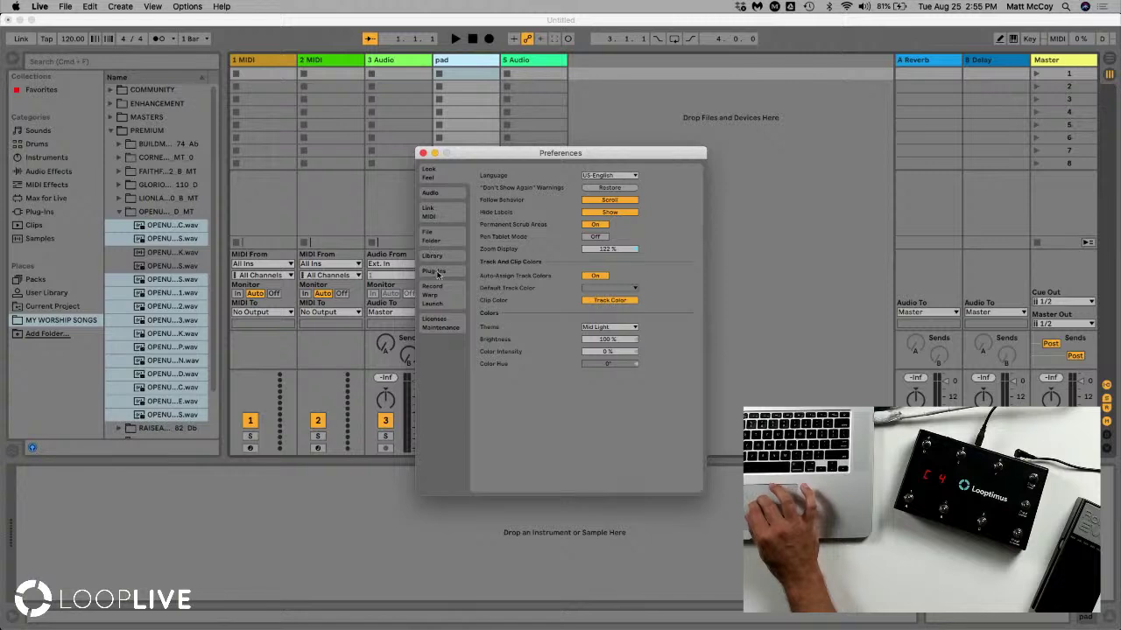
pyautogui.click(437, 293)
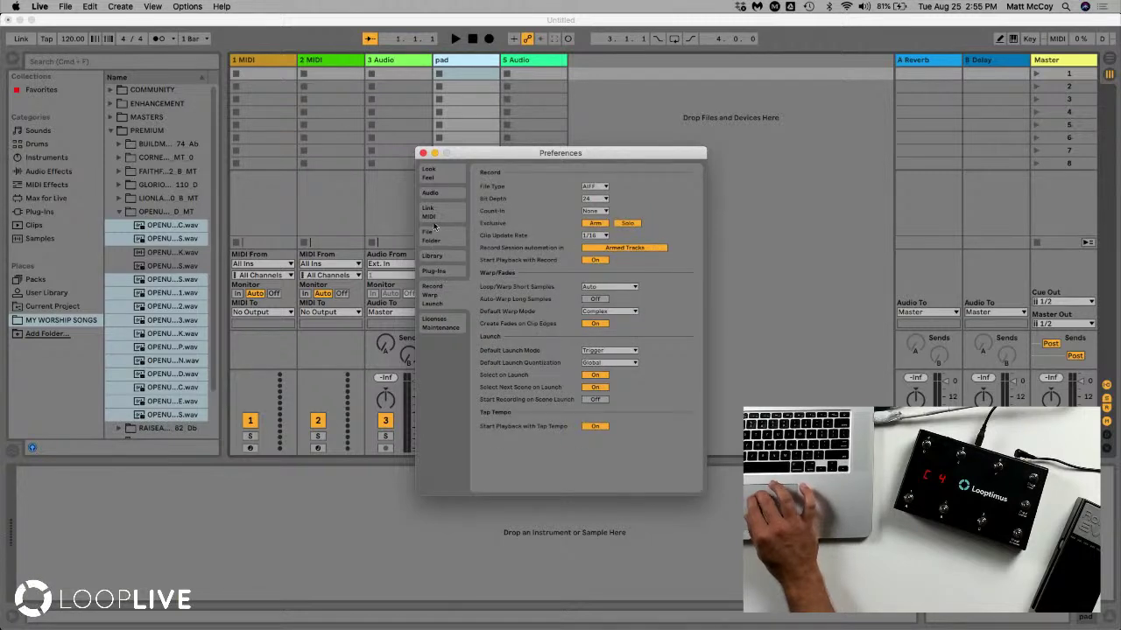
pyautogui.click(432, 214)
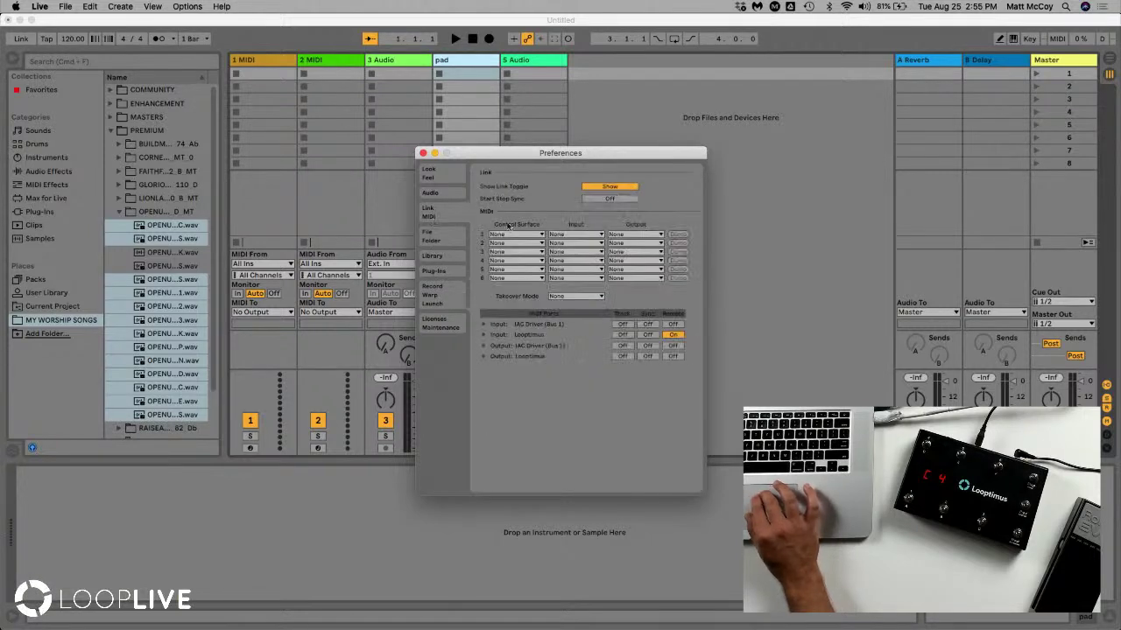
pyautogui.click(622, 334)
pyautogui.click(422, 153)
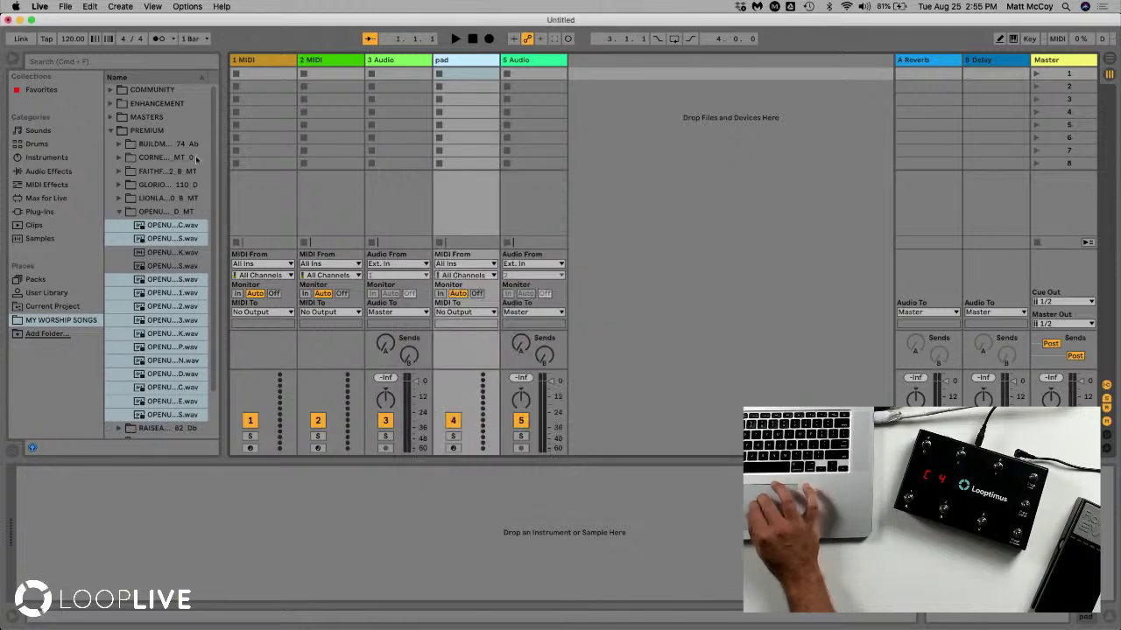
# Widen the browser and preview pad sounds, including 5ths3 Glass Motion Pad and A Snow Pad
pyautogui.moveTo(221, 183); pyautogui.dragTo(302, 183)
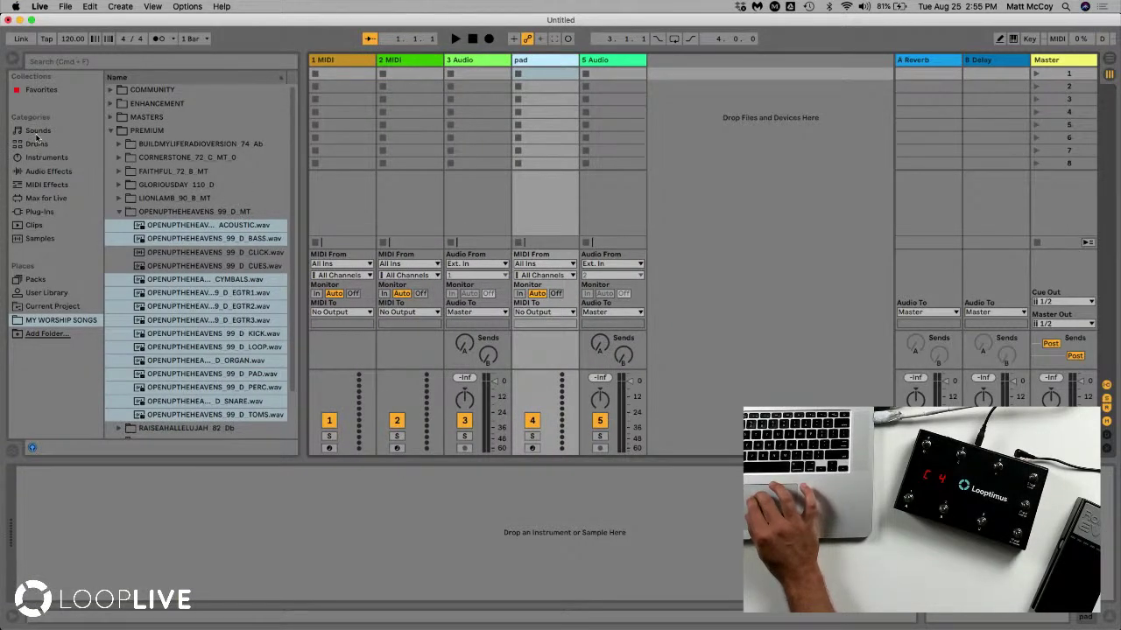
pyautogui.click(40, 132)
pyautogui.click(109, 186)
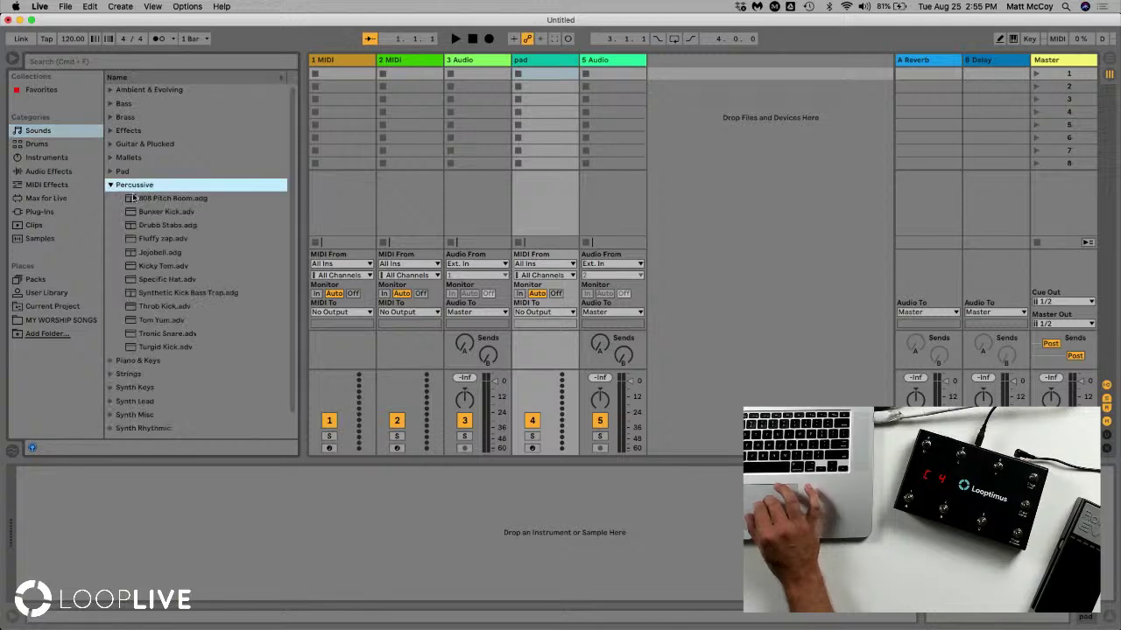
pyautogui.click(121, 172)
pyautogui.click(147, 199)
pyautogui.click(145, 226)
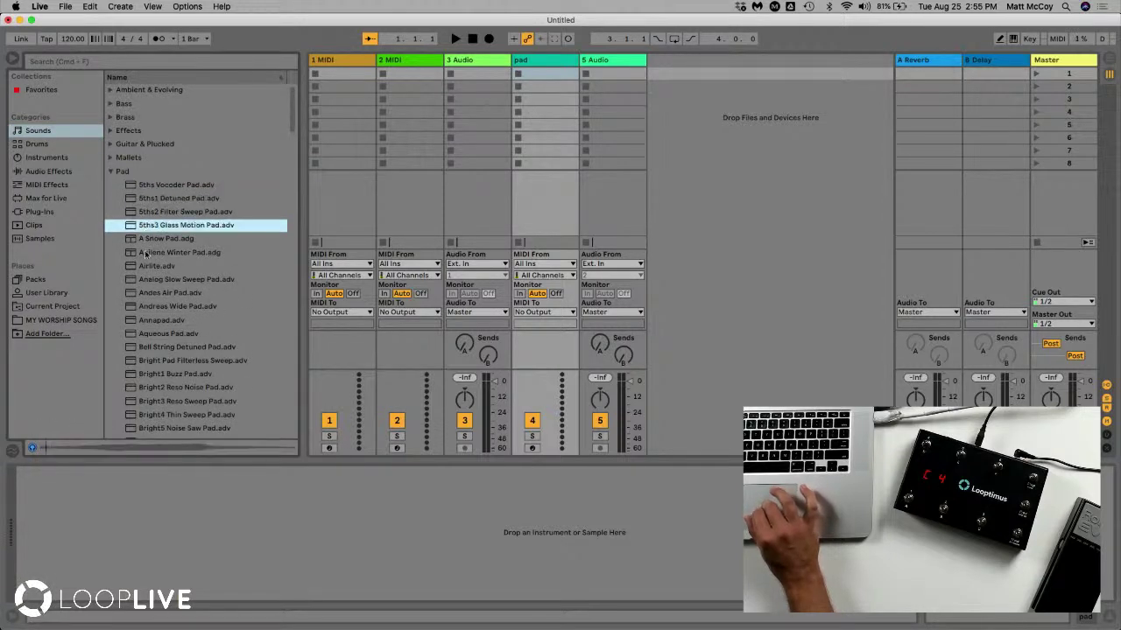
pyautogui.click(147, 263)
pyautogui.click(144, 238)
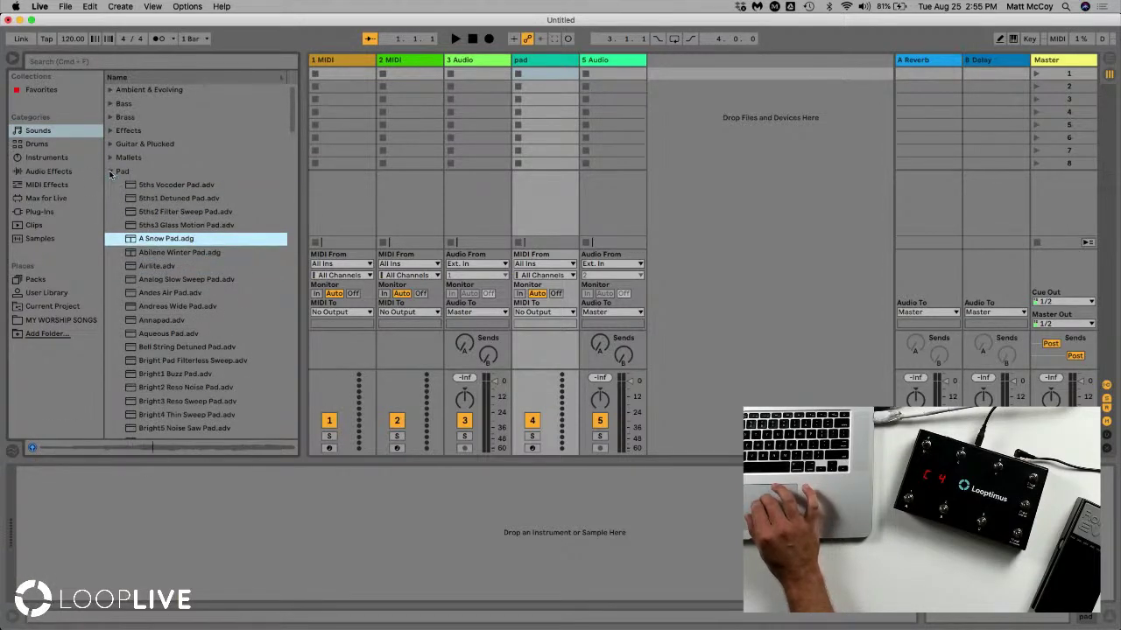
pyautogui.click(110, 173)
# Load the Shine Pad preset from the User Library onto the pad track
pyautogui.click(48, 292)
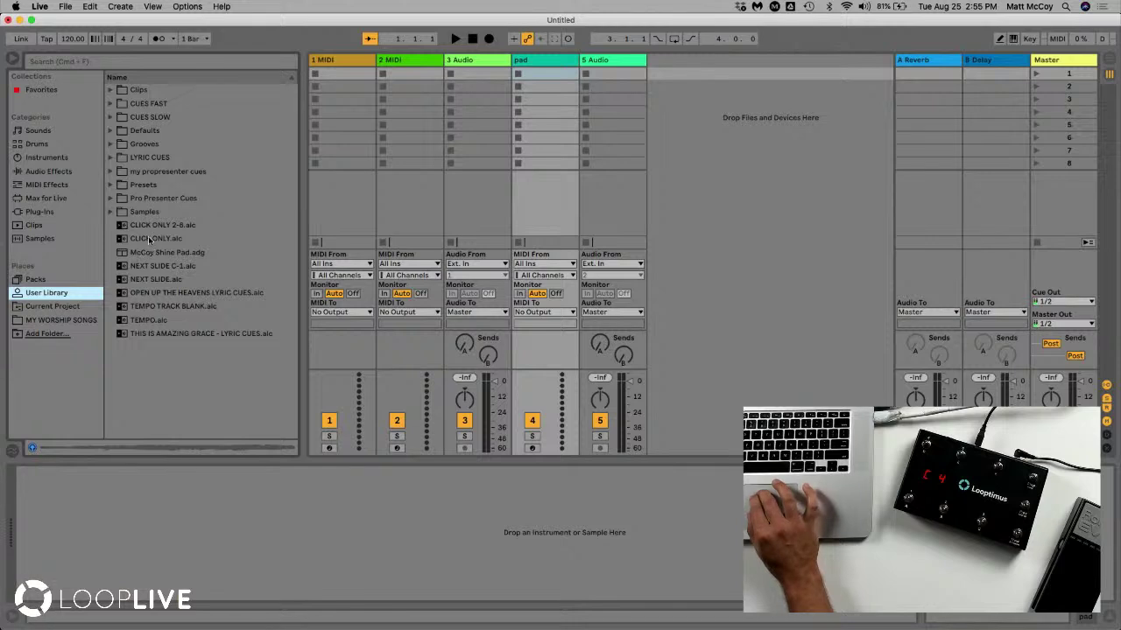
pyautogui.click(159, 253)
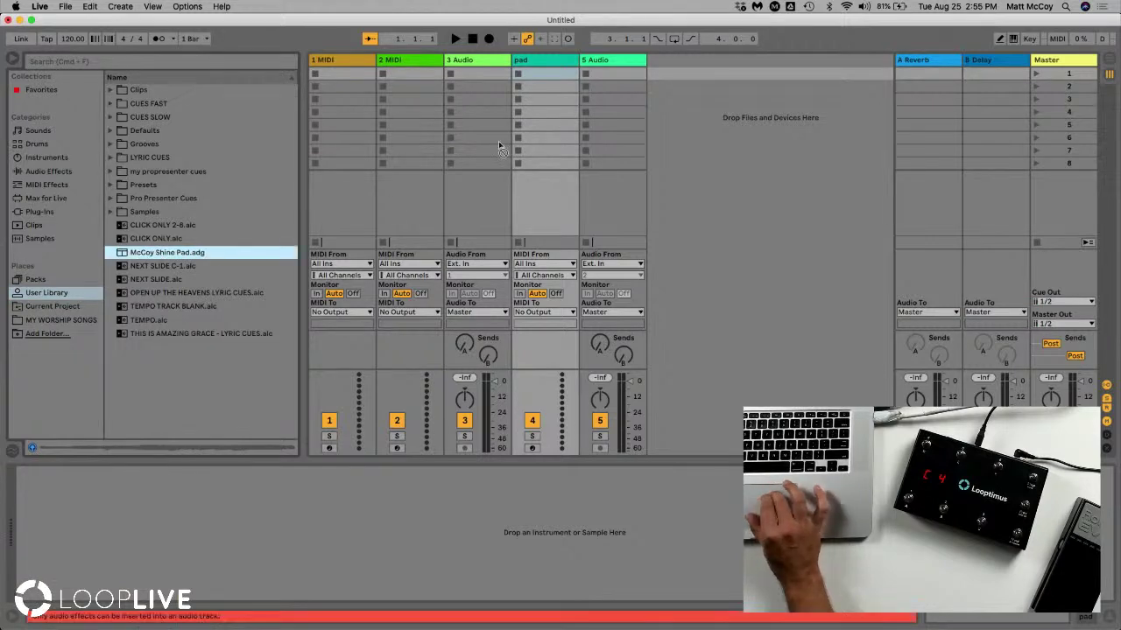
pyautogui.moveTo(539, 67); pyautogui.dragTo(540, 65)
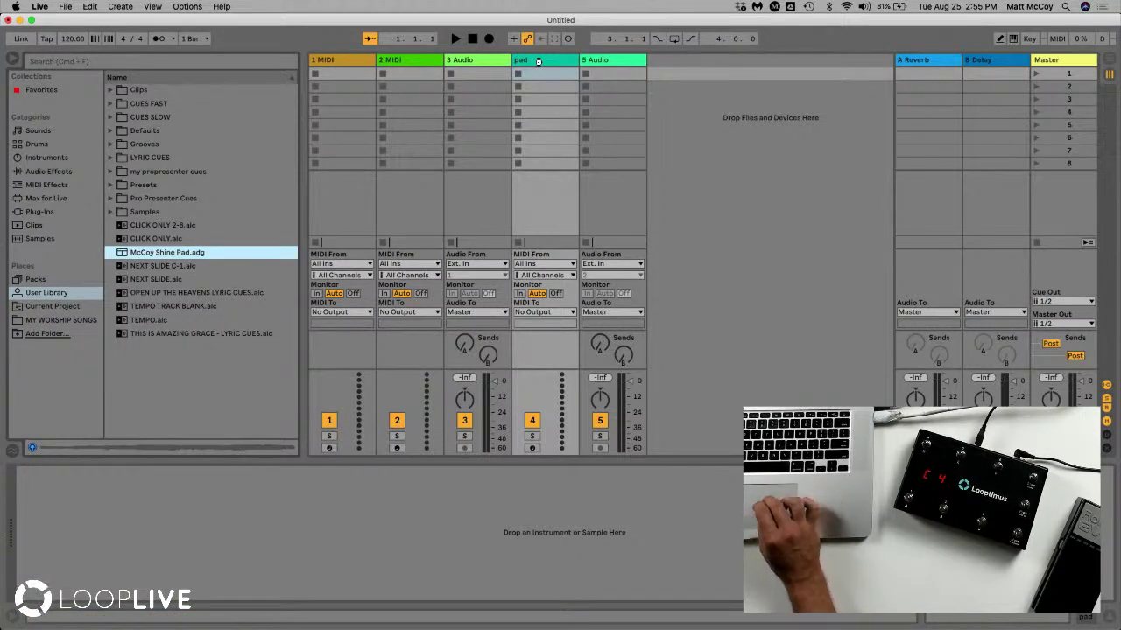